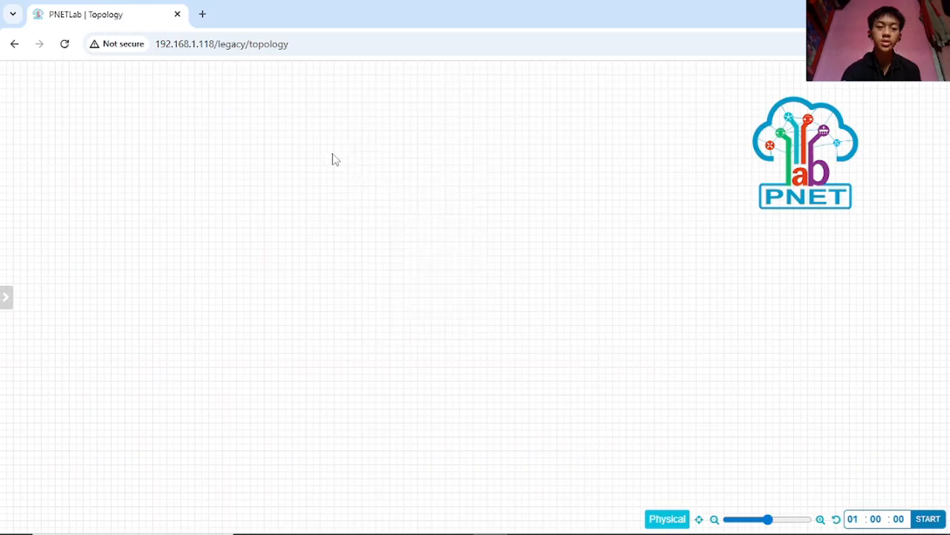
- Add a new node from the MikroTik RouterOS template, keeping the default name Mikrotik
right_click(379, 150)
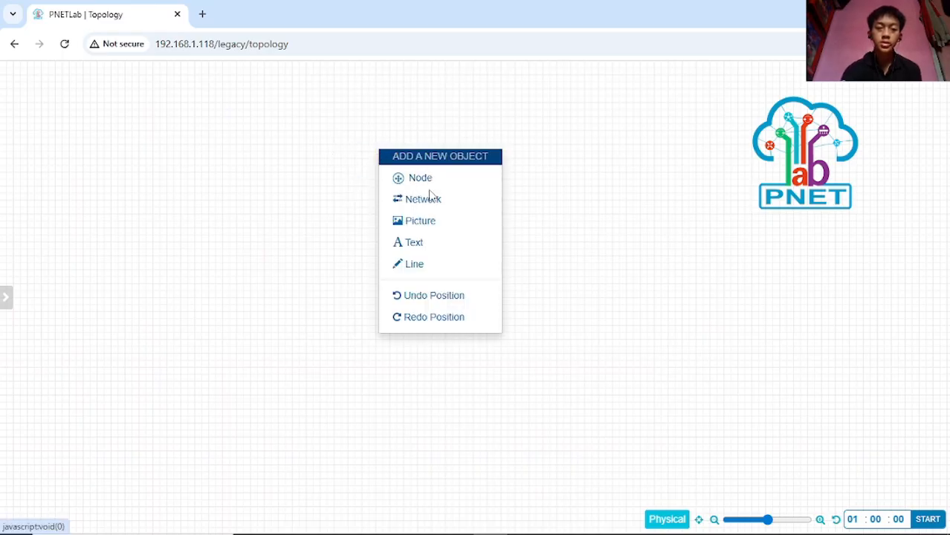
click(420, 179)
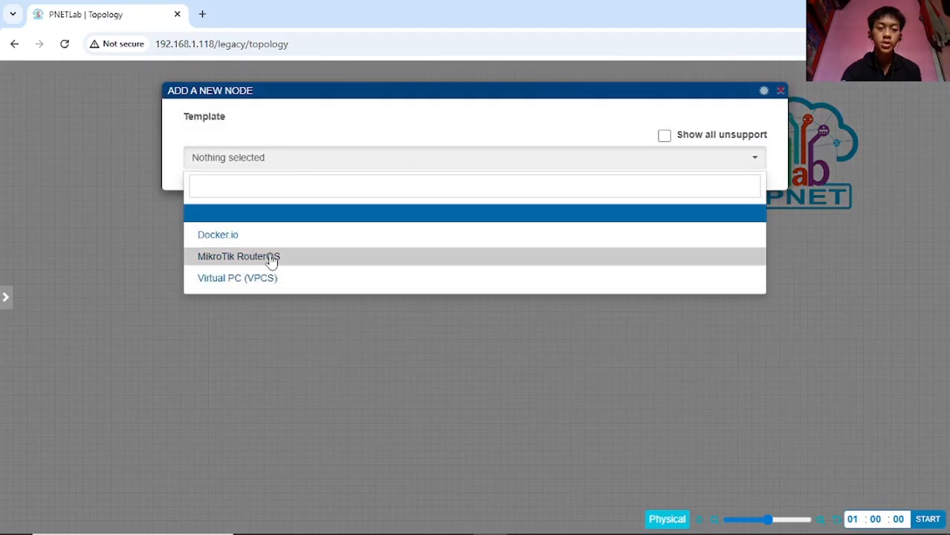
click(309, 257)
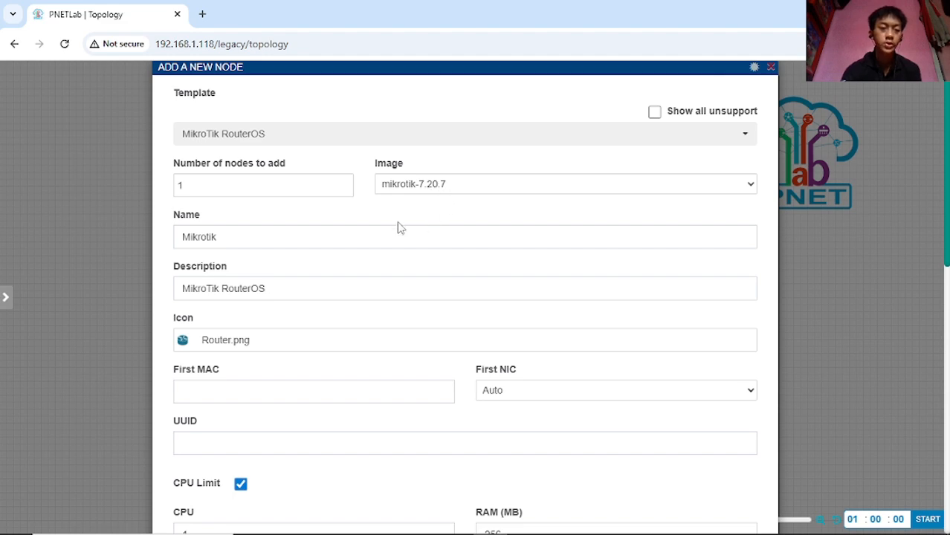
click(272, 232)
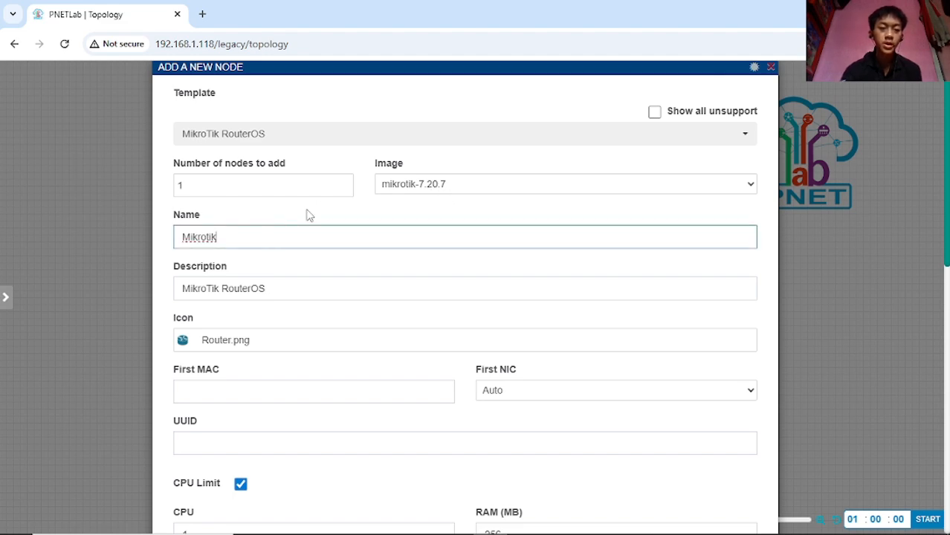
click(292, 216)
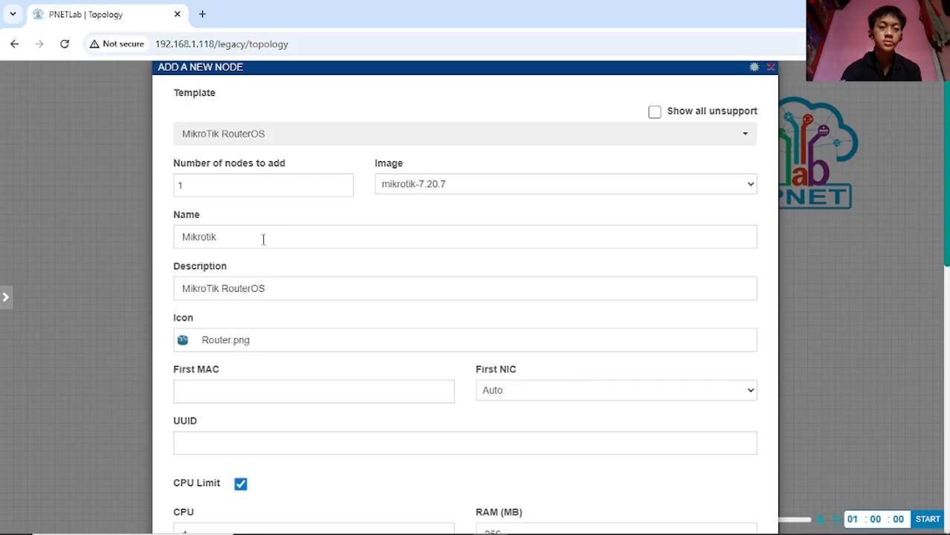
- Clear the node's Qemu Options value entirely and save the Mikrotik node
scroll(295, 217, down, 1)
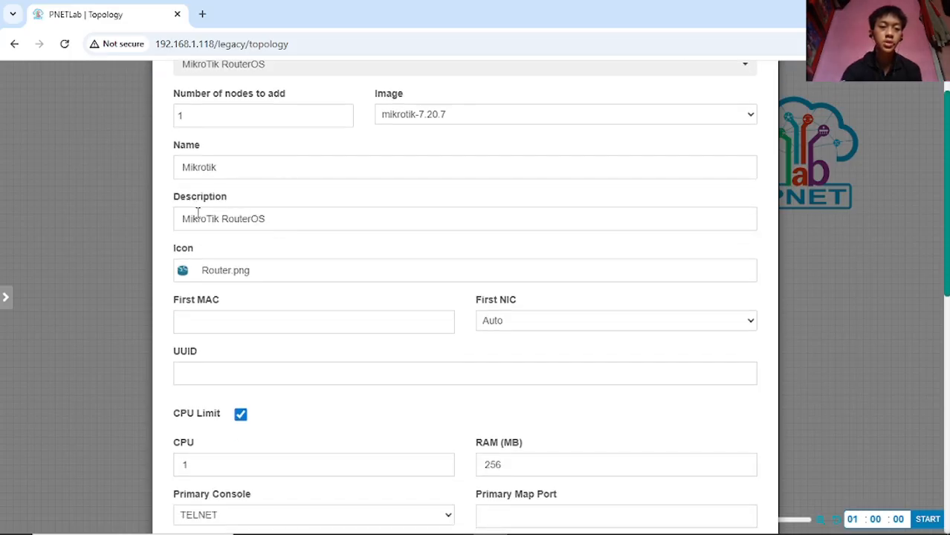
scroll(334, 223, down, 1)
scroll(342, 237, down, 1)
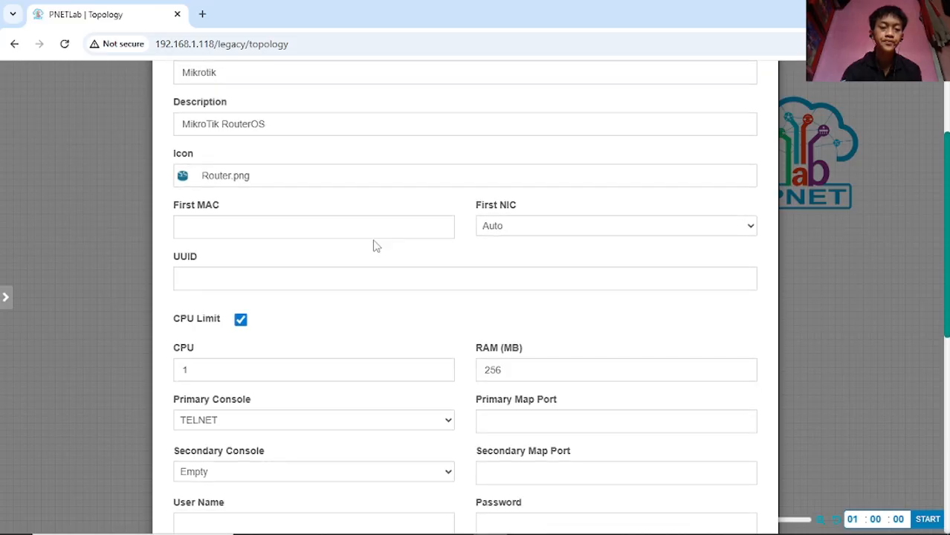
scroll(396, 265, down, 5)
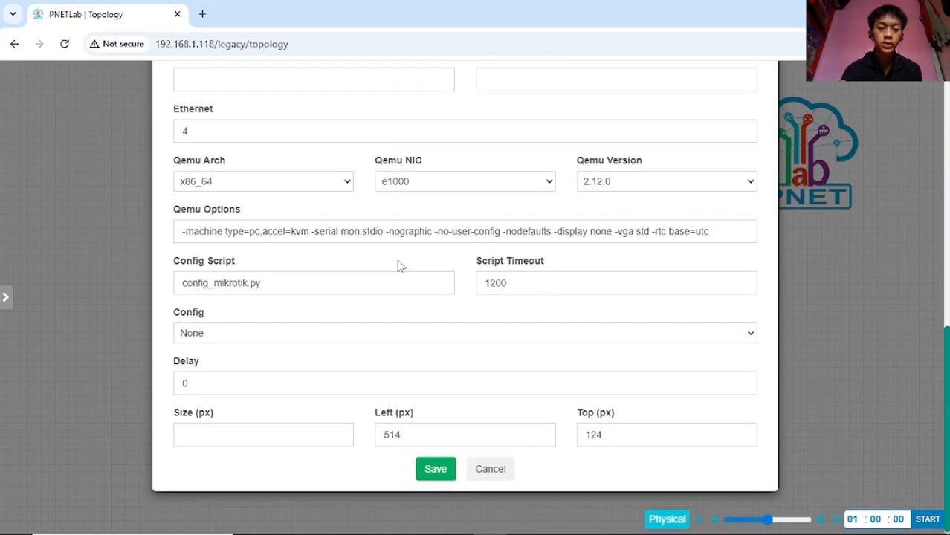
double_click(472, 229)
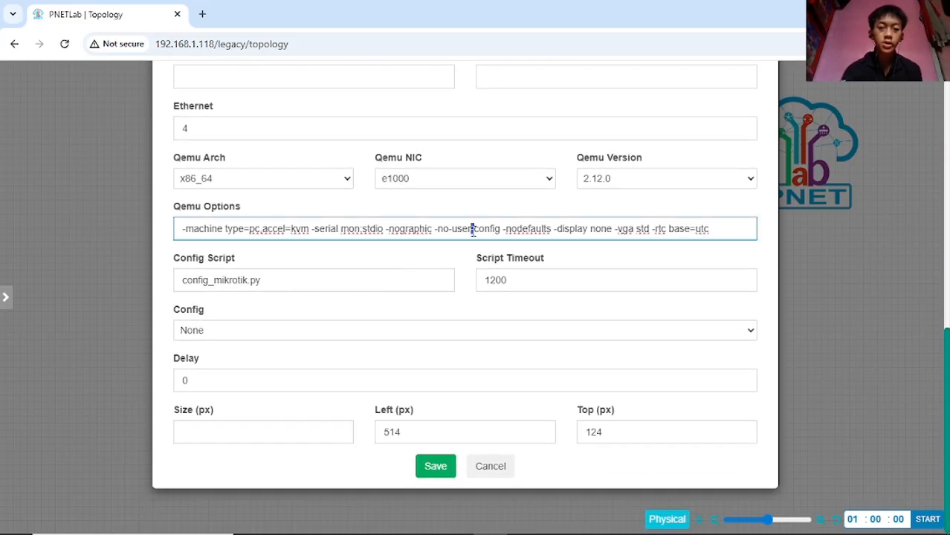
key(ctrl+a)
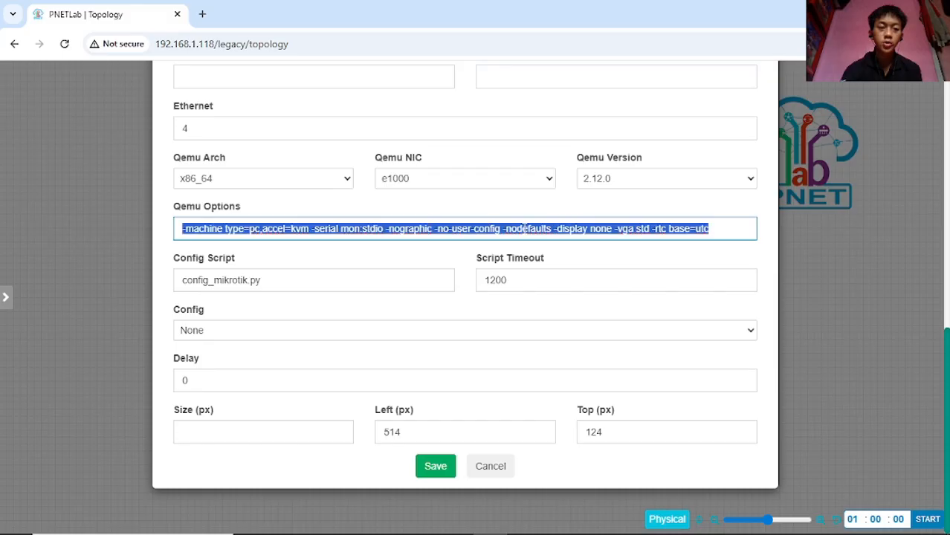
key(BackSpace)
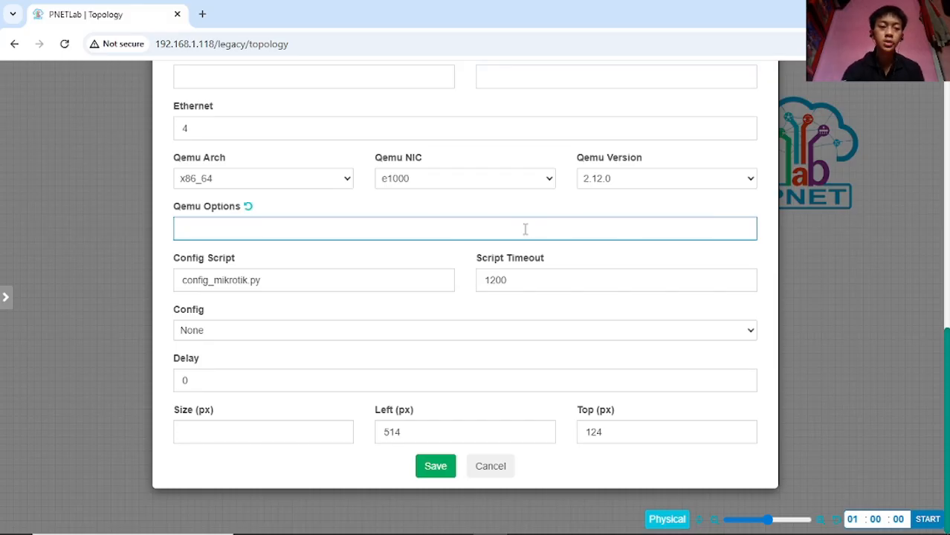
click(436, 467)
- Start the Mikrotik router and move its node lower, nearer the canvas centre
mouse_move(383, 164)
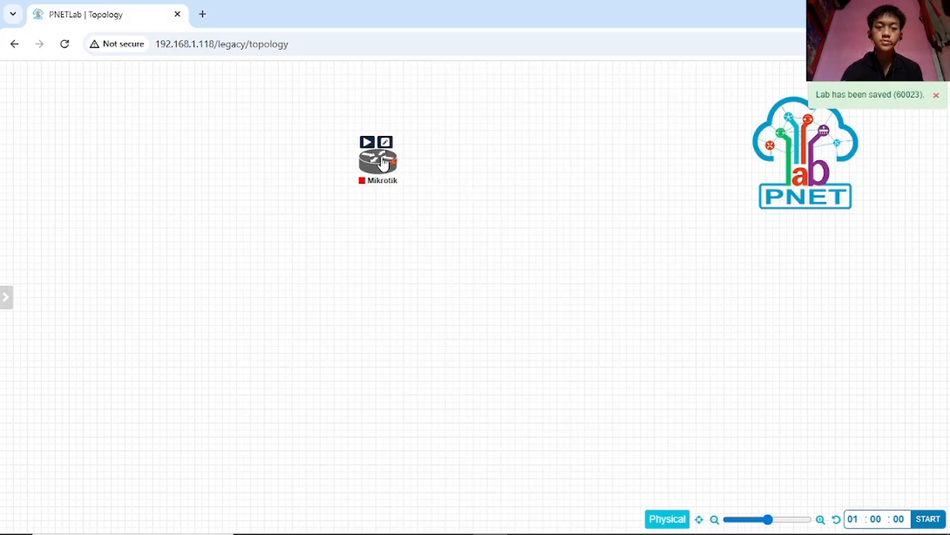
drag(383, 163, 393, 230)
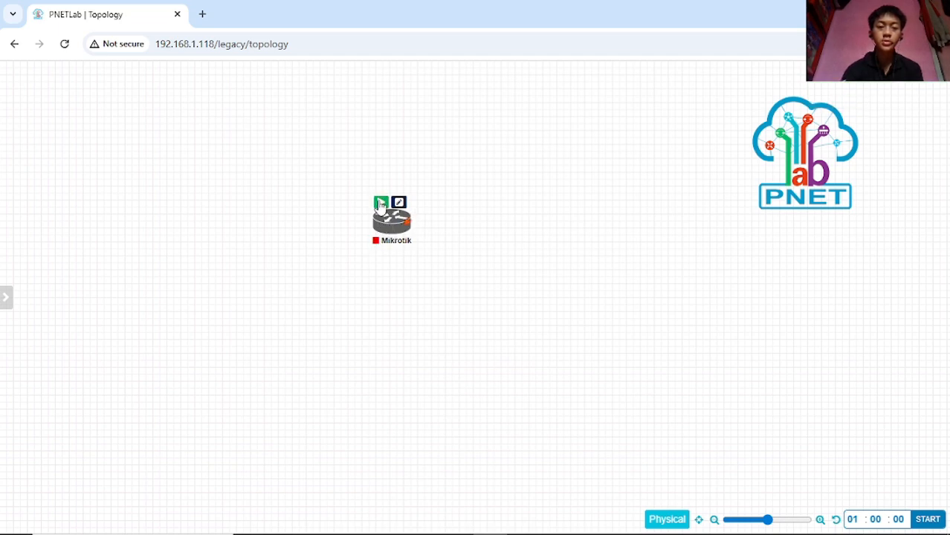
click(380, 203)
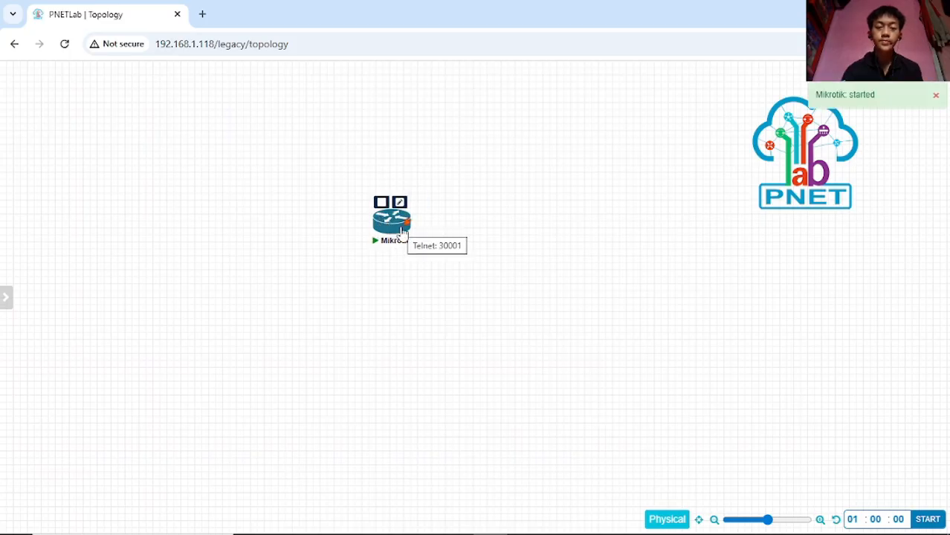
drag(392, 225, 387, 255)
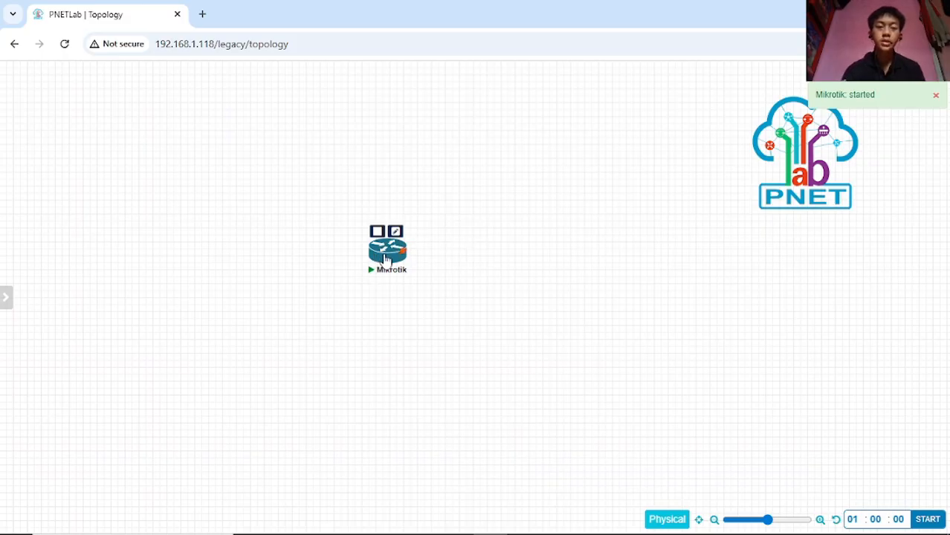
drag(385, 257, 385, 263)
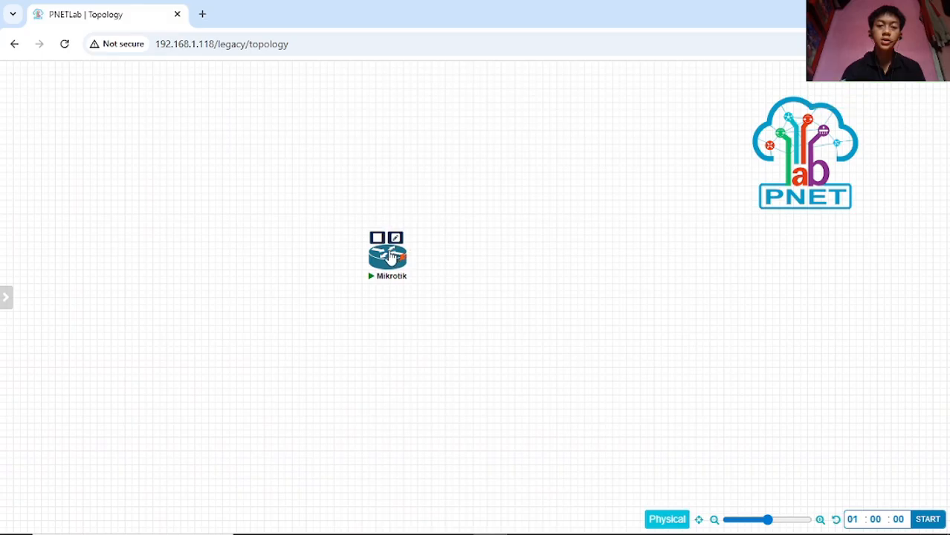
drag(388, 258, 397, 267)
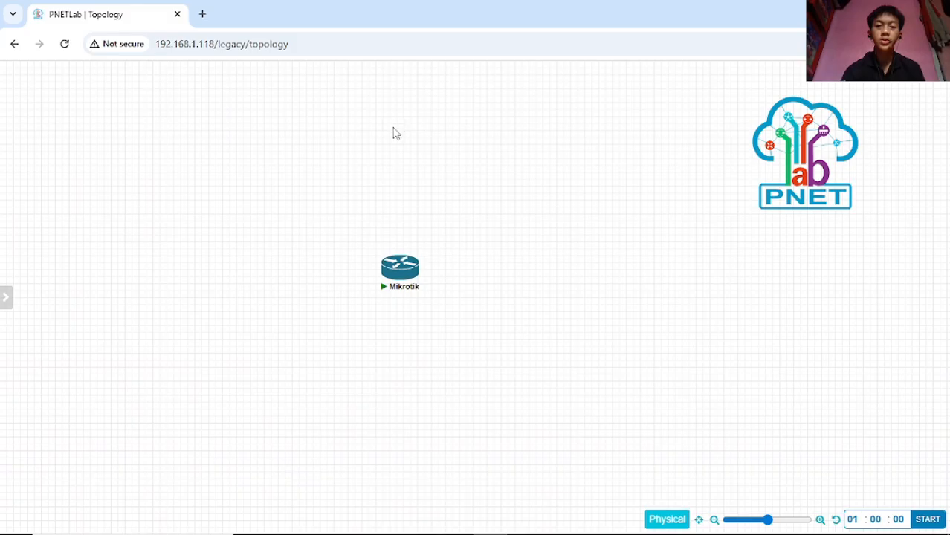
- Open and close the router's console terminal, then bring up the canvas menu for adding objects
click(400, 266)
right_click(399, 119)
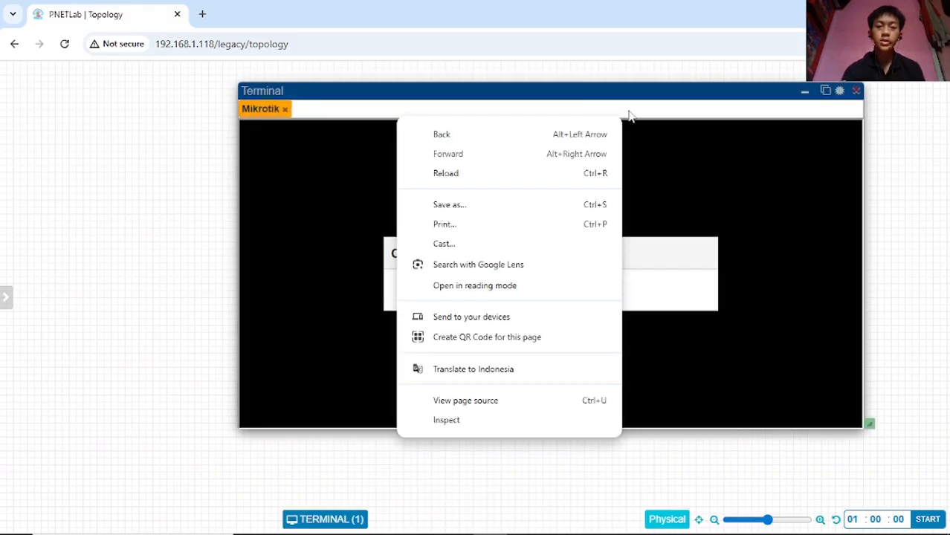
click(855, 91)
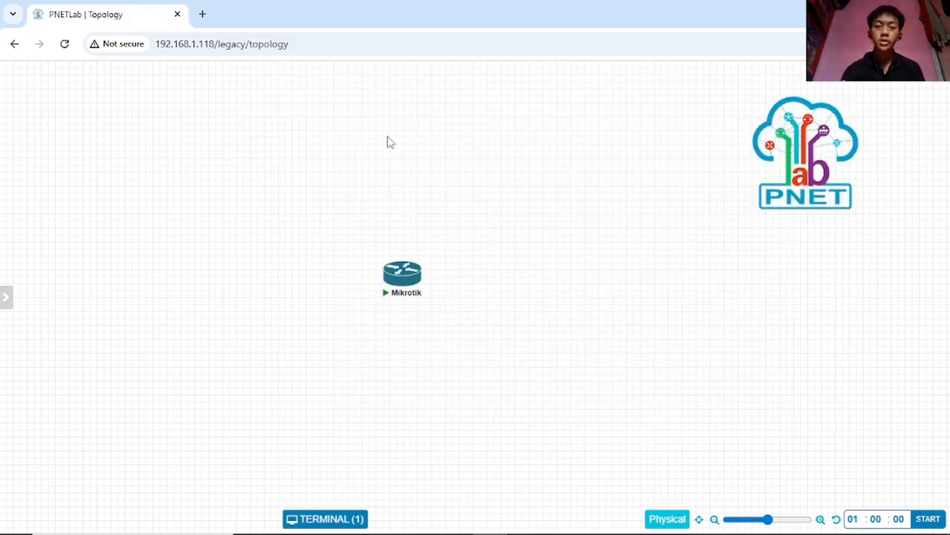
right_click(391, 145)
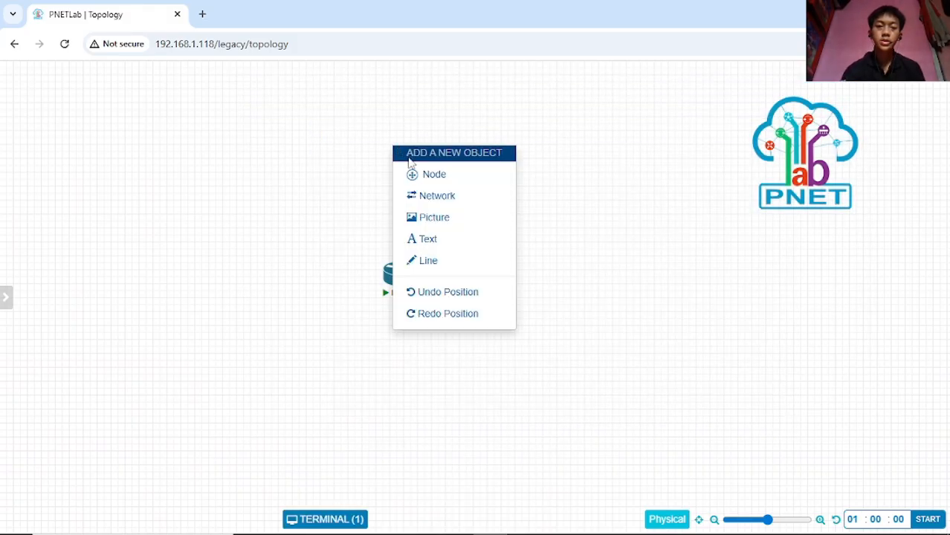
- Create a network named isp with type Management(Cloud0) and save it
click(448, 200)
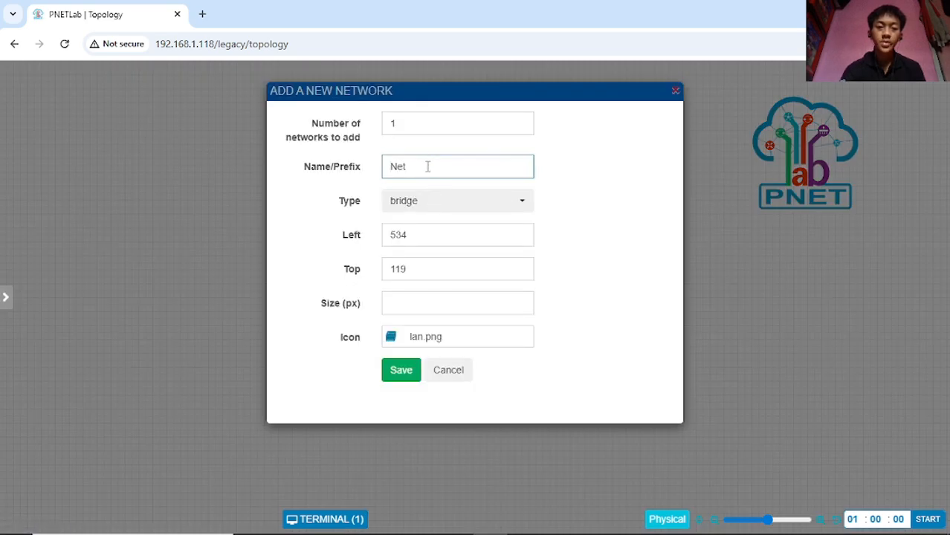
double_click(428, 167)
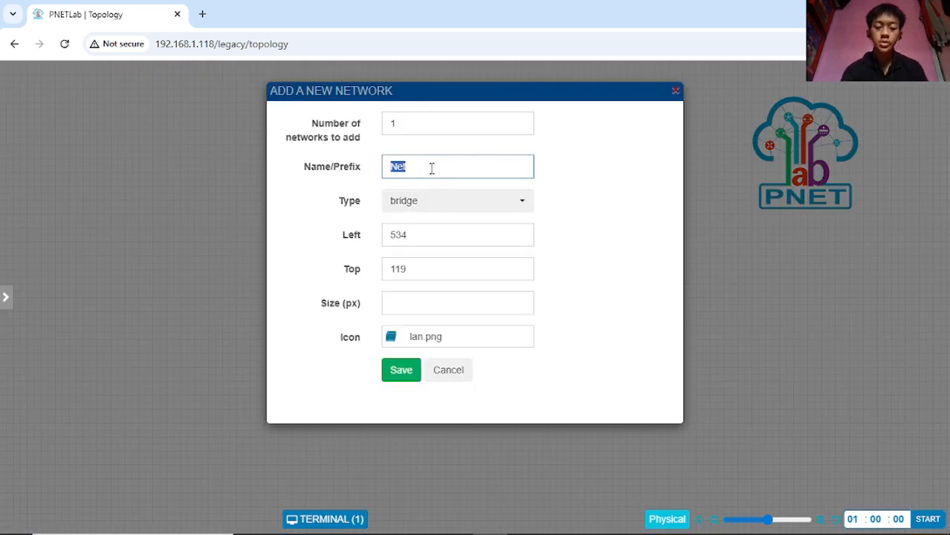
text(isp)
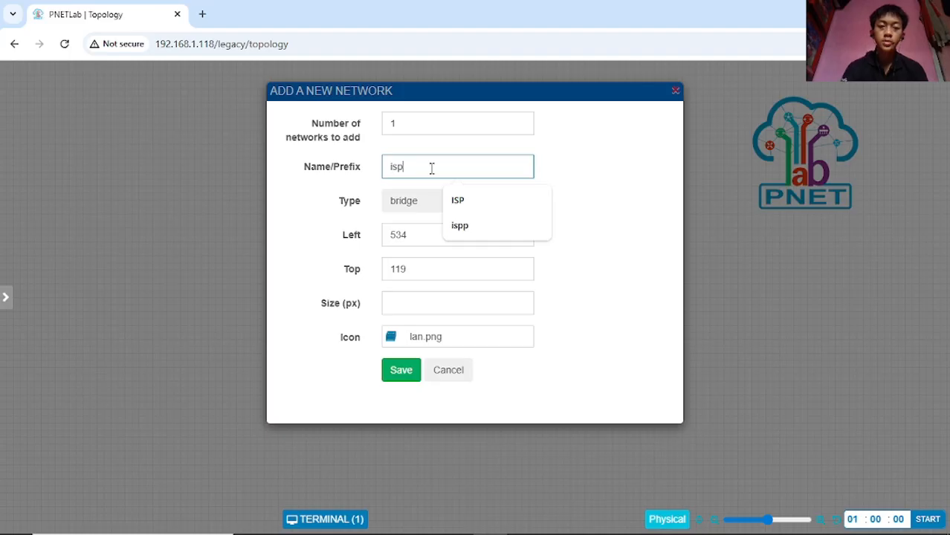
click(414, 213)
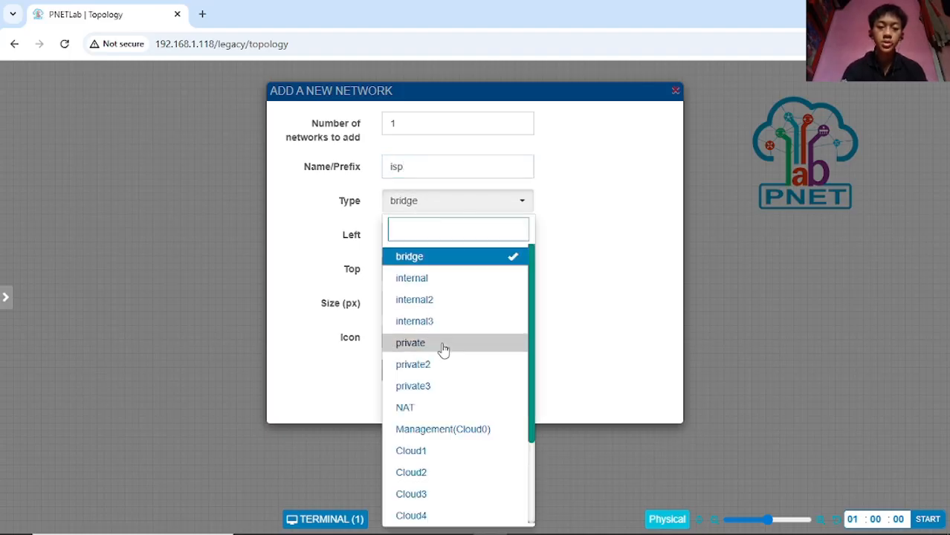
scroll(459, 346, down, 3)
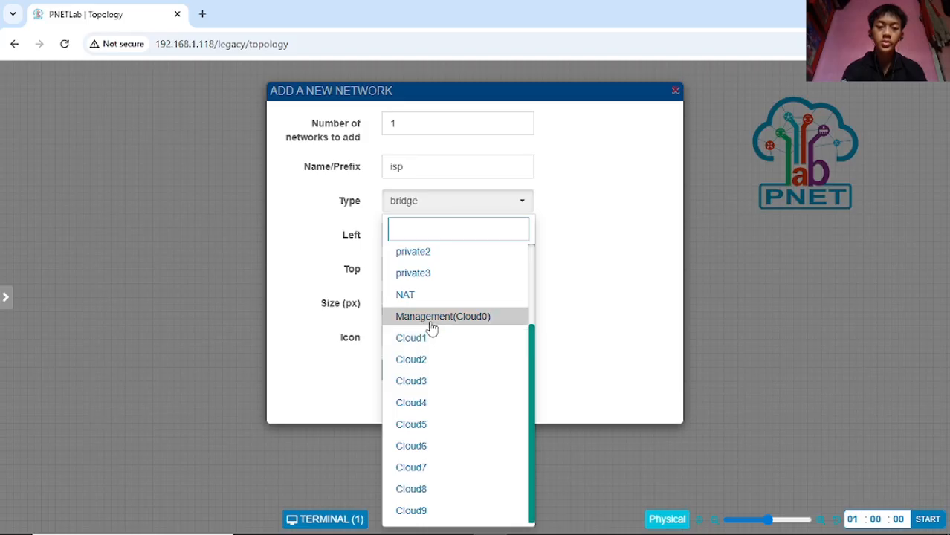
click(449, 317)
click(473, 209)
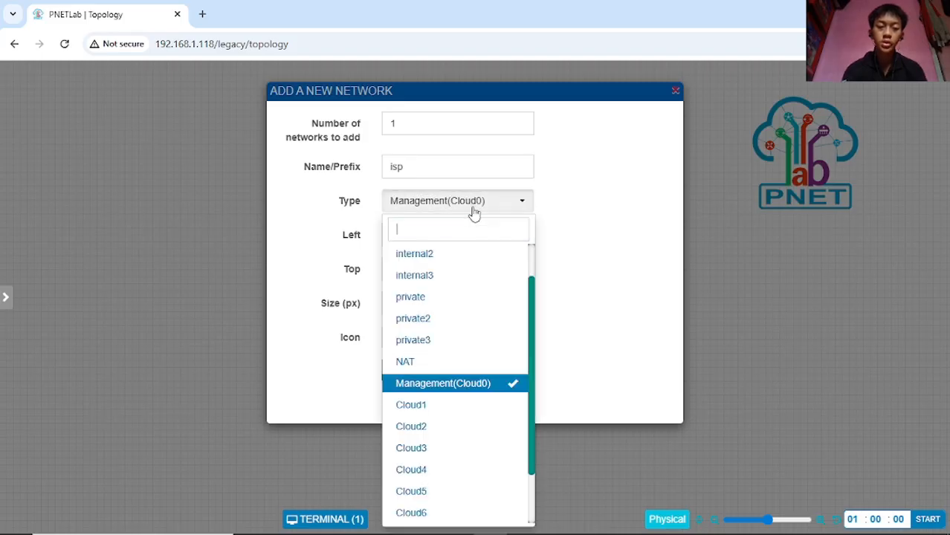
scroll(440, 368, down, 1)
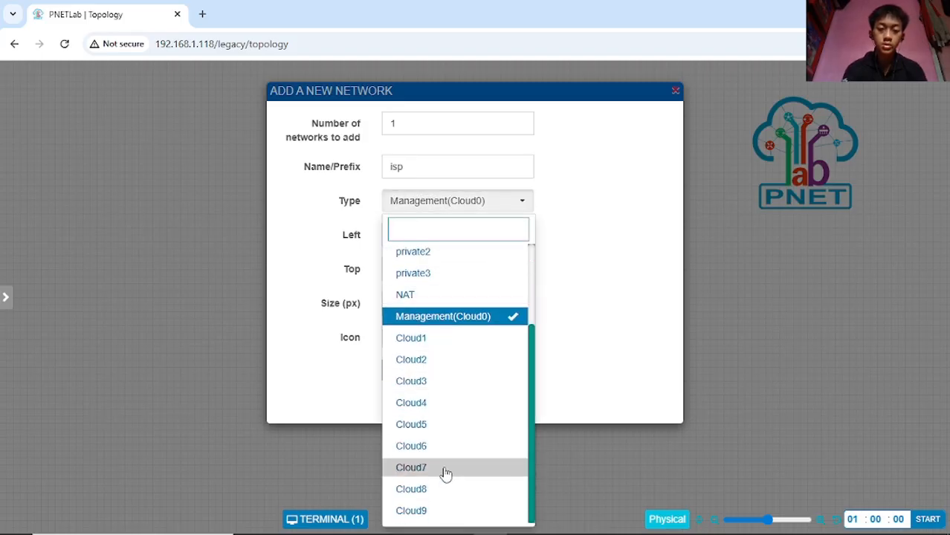
scroll(446, 378, up, 3)
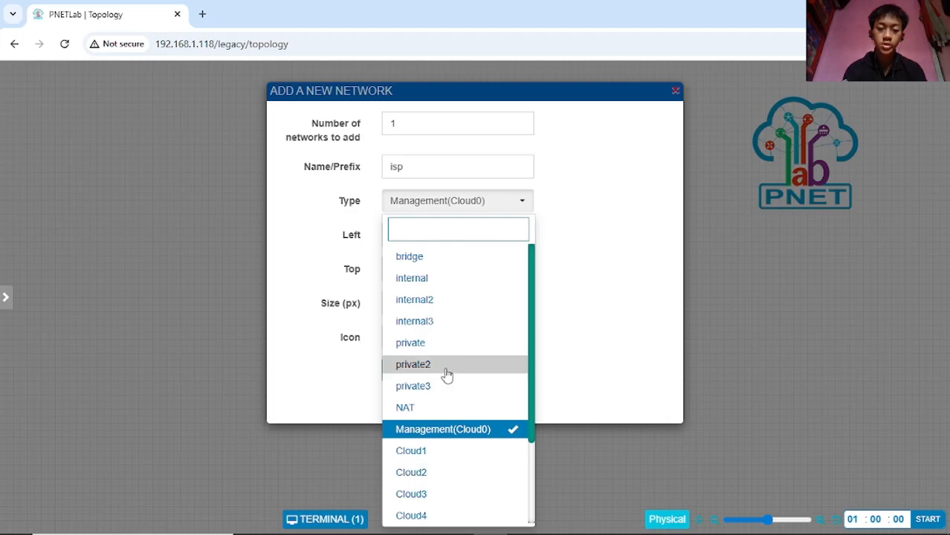
scroll(441, 357, down, 3)
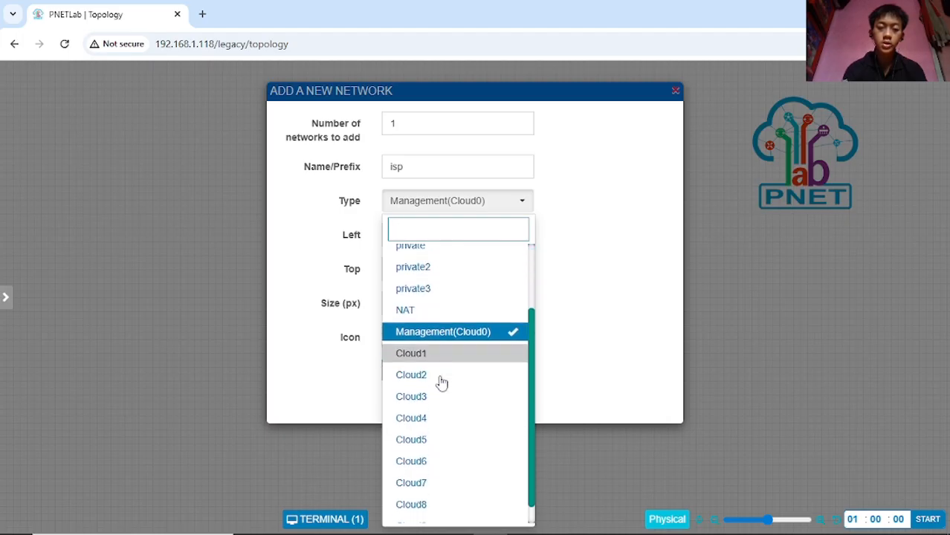
click(469, 319)
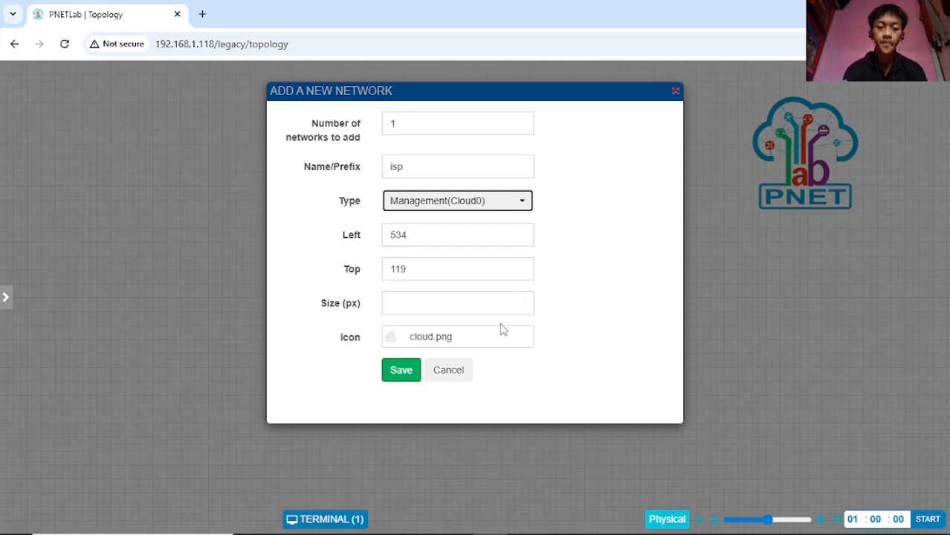
click(399, 373)
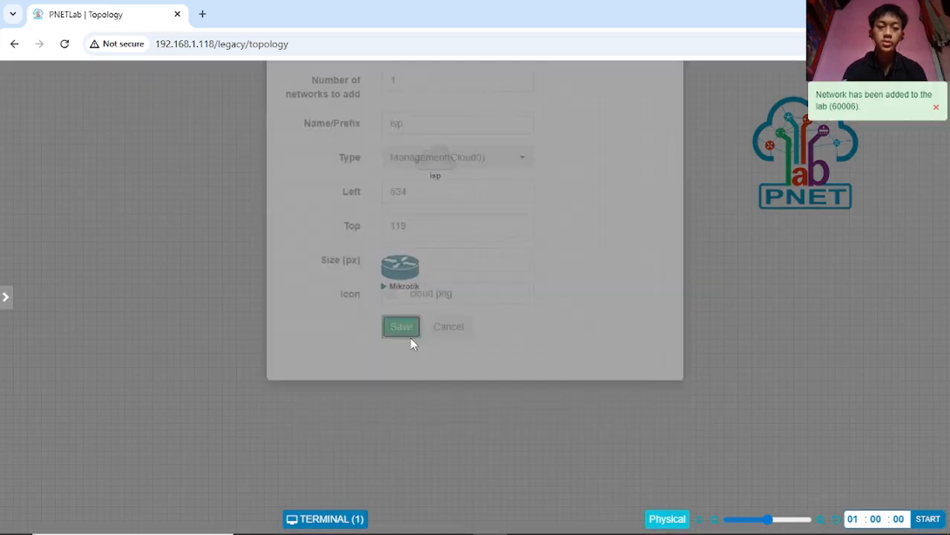
- Place the isp cloud above the Mikrotik router and connect it to the router's eth1 interface
drag(434, 158, 397, 157)
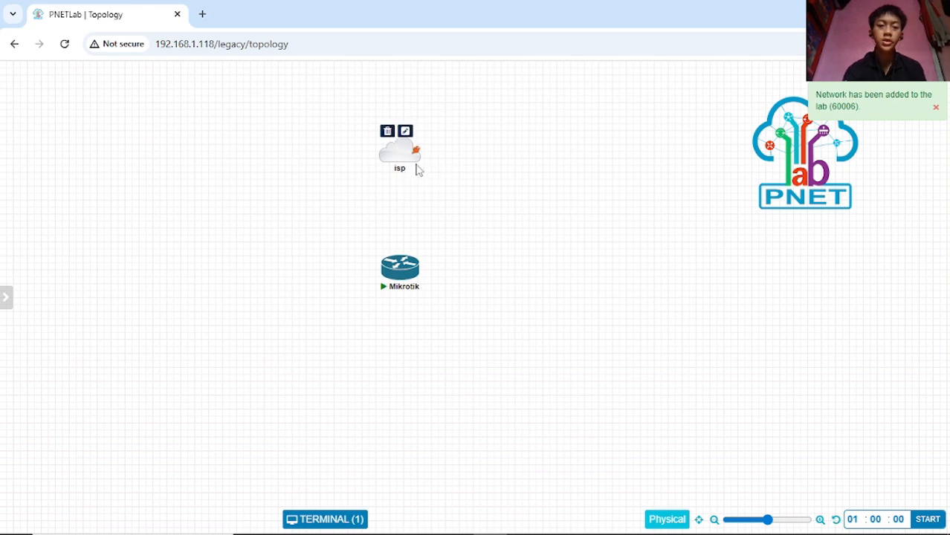
mouse_move(410, 168)
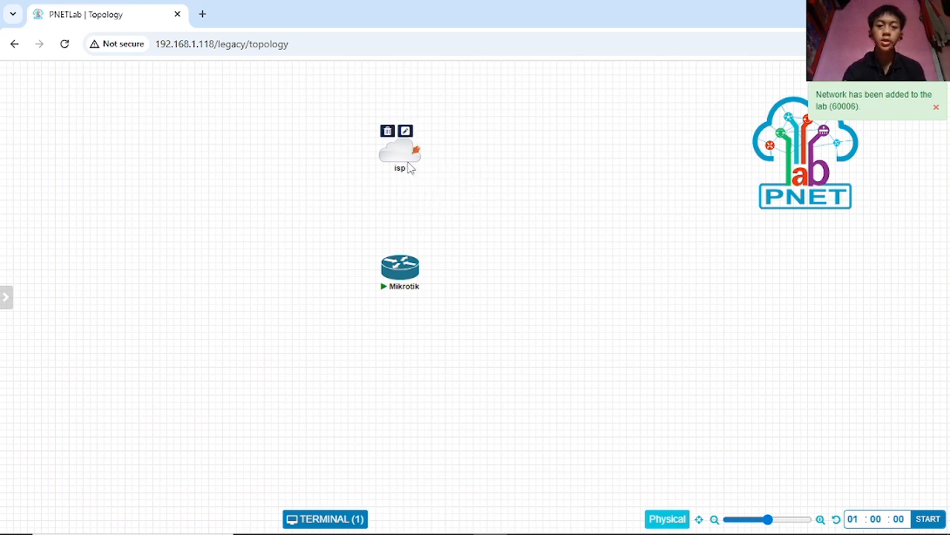
mouse_move(394, 281)
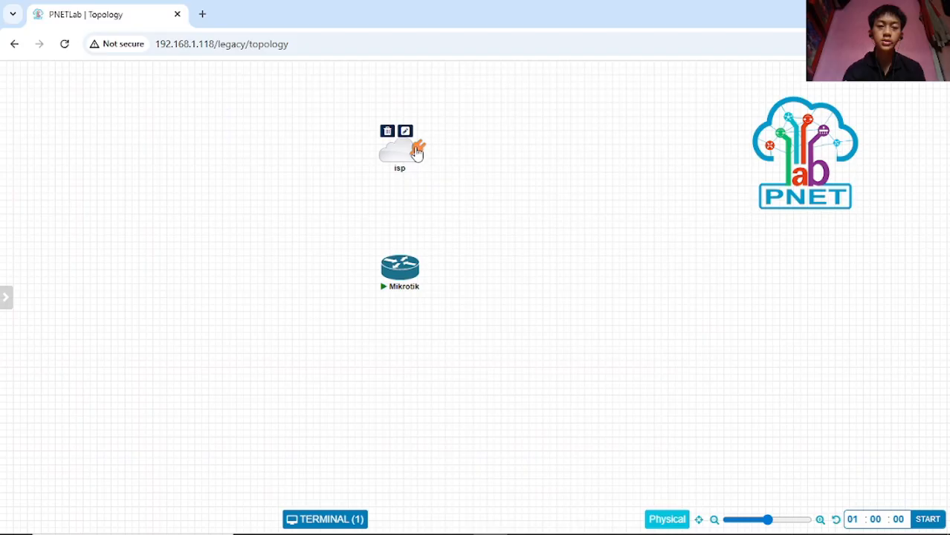
drag(417, 156, 400, 268)
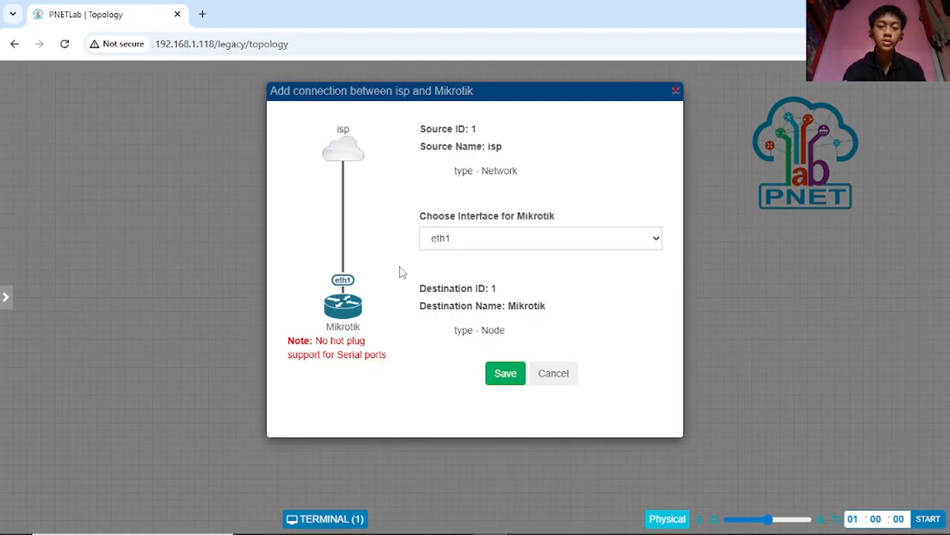
click(504, 373)
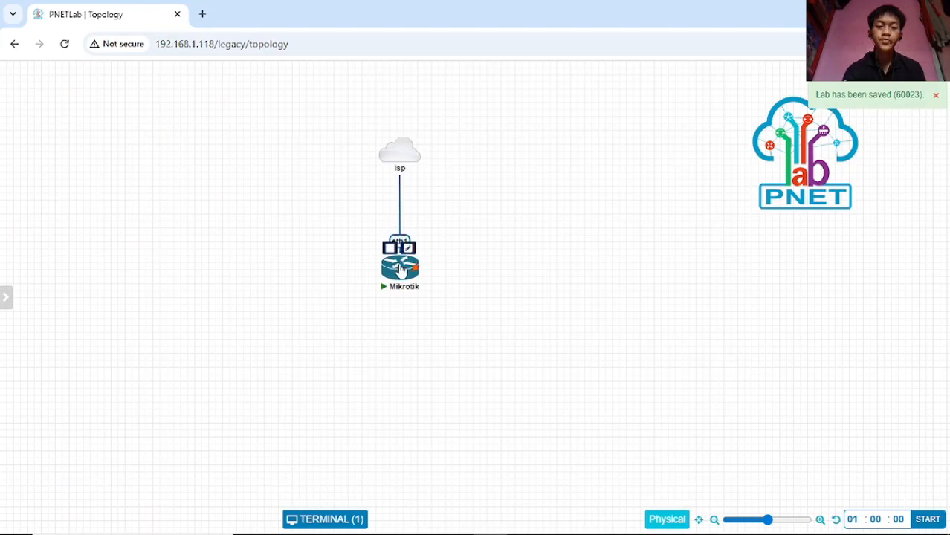
drag(402, 269, 402, 270)
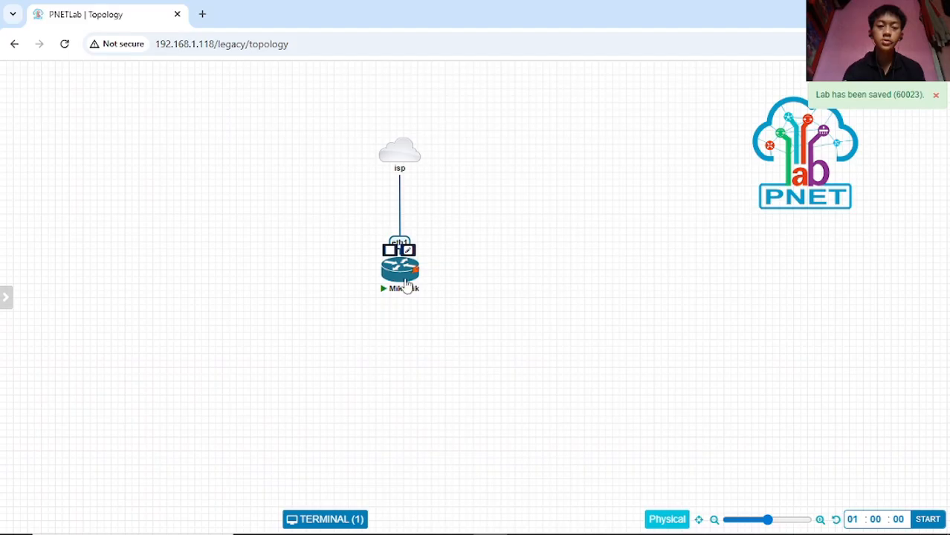
- Open the Mikrotik router's console window and position it to show the 7.20.7 login prompt
click(399, 272)
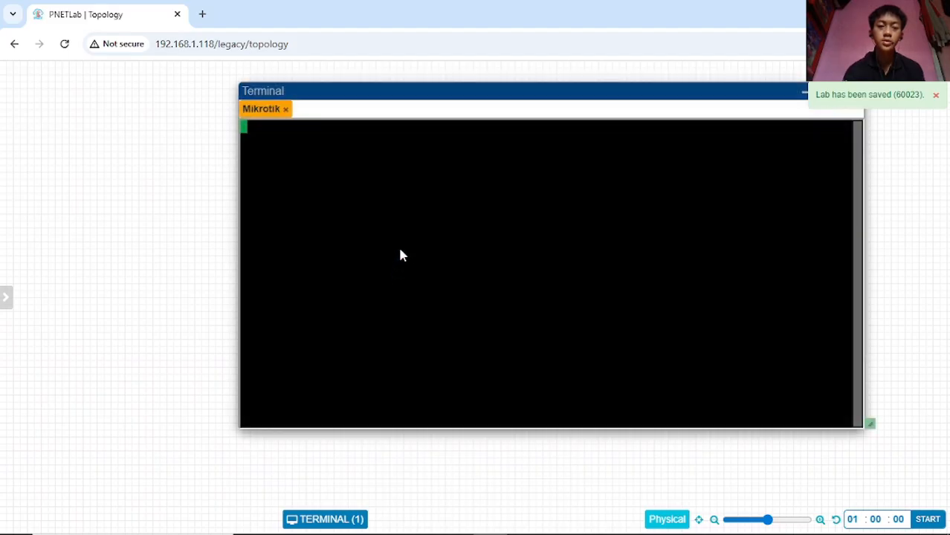
drag(533, 92, 488, 102)
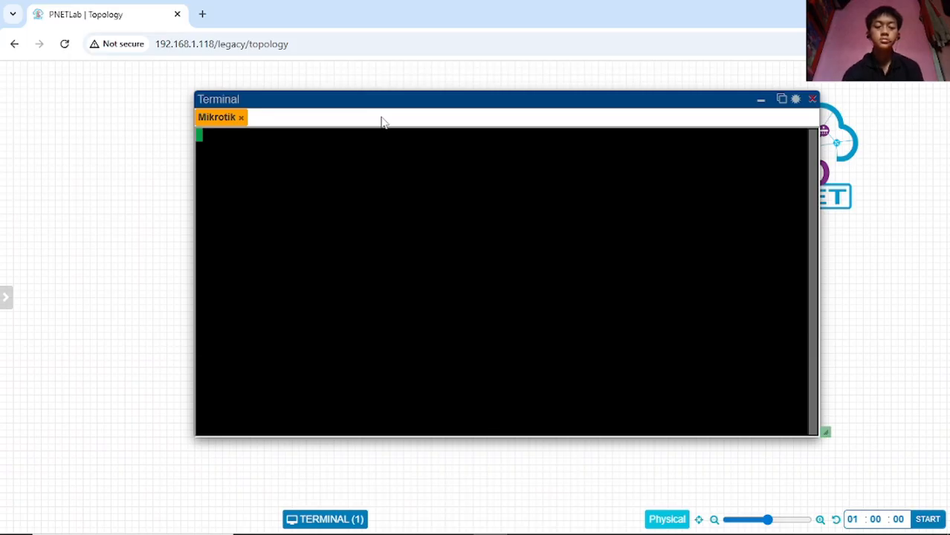
drag(308, 98, 293, 97)
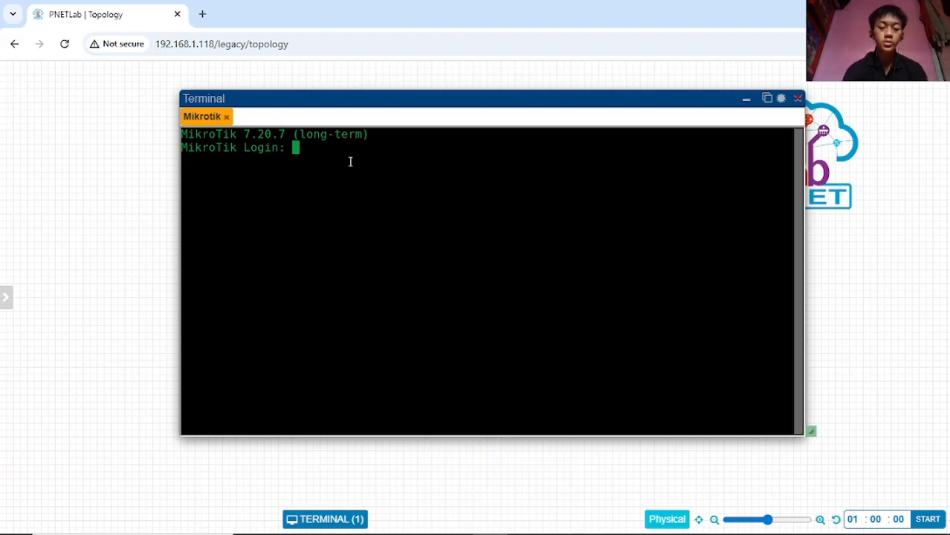
- Log in as admin with a blank password, decline the license, set a new password, and widen the console
text(admin)
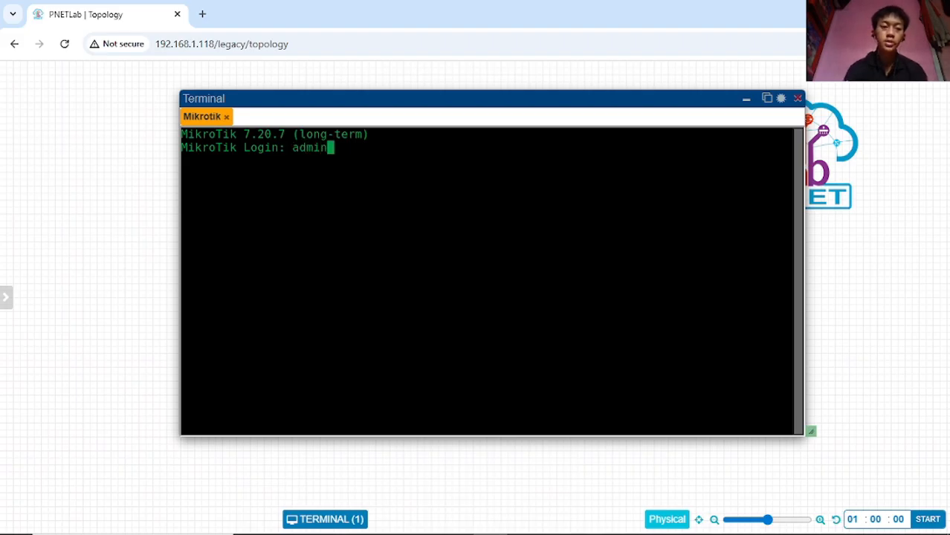
key(Return)
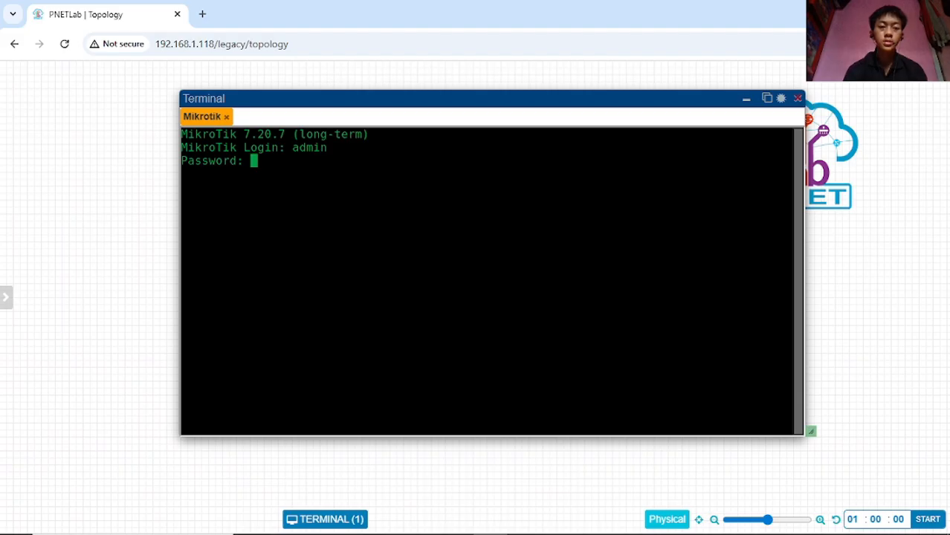
key(Return)
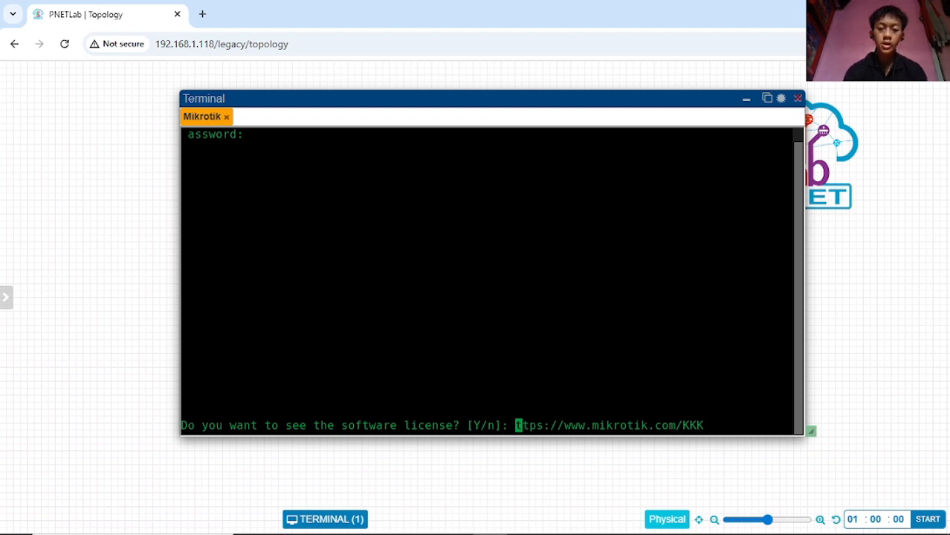
key(n)
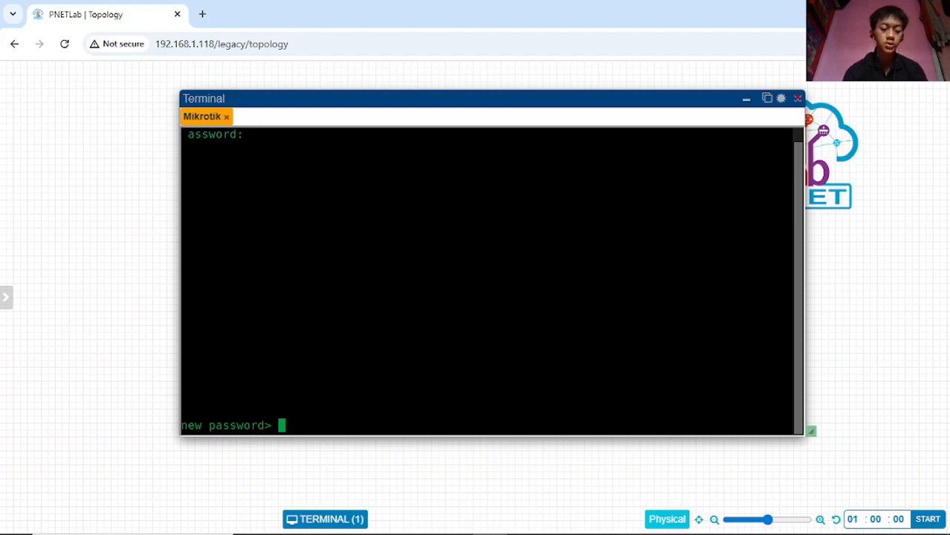
key(Return)
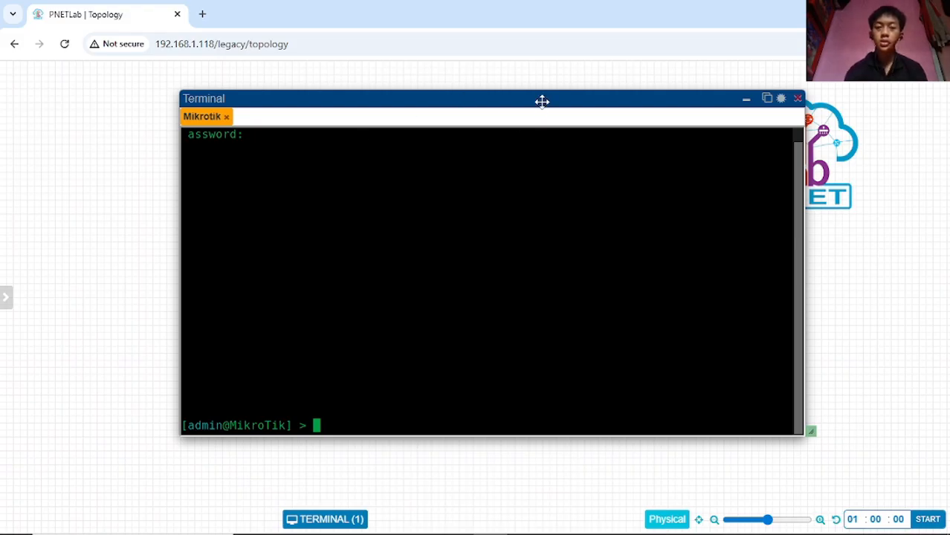
drag(541, 100, 533, 99)
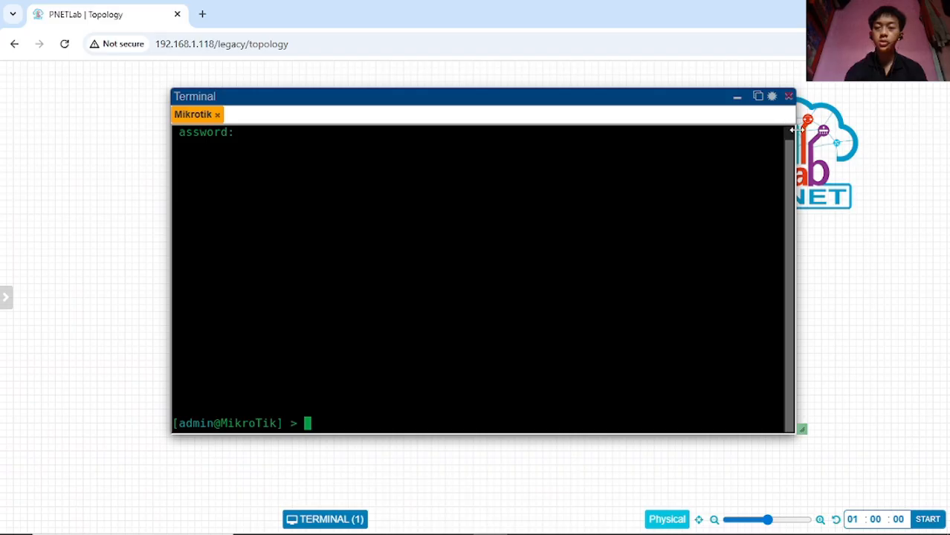
mouse_move(794, 130)
mouse_down()
mouse_move(818, 134)
mouse_move(784, 140)
mouse_up()
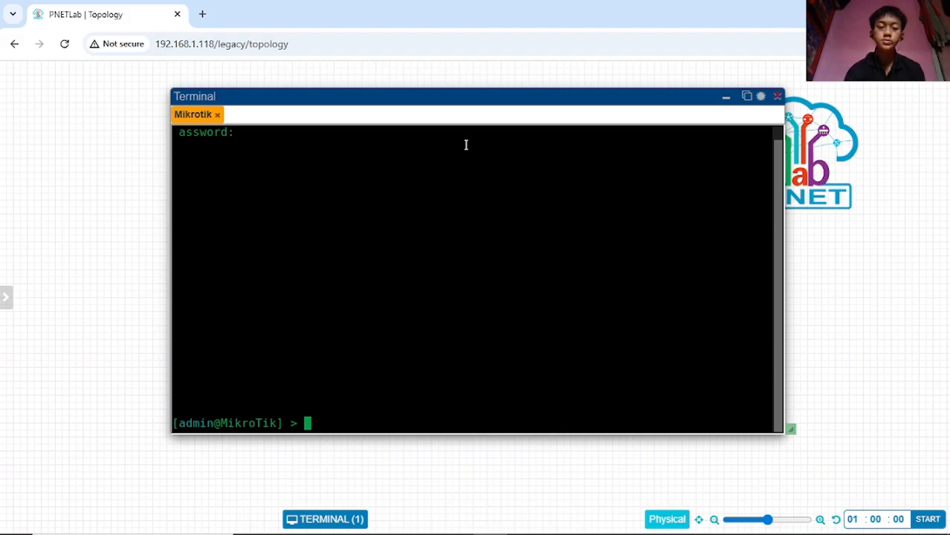
key(Return)
key(Return)
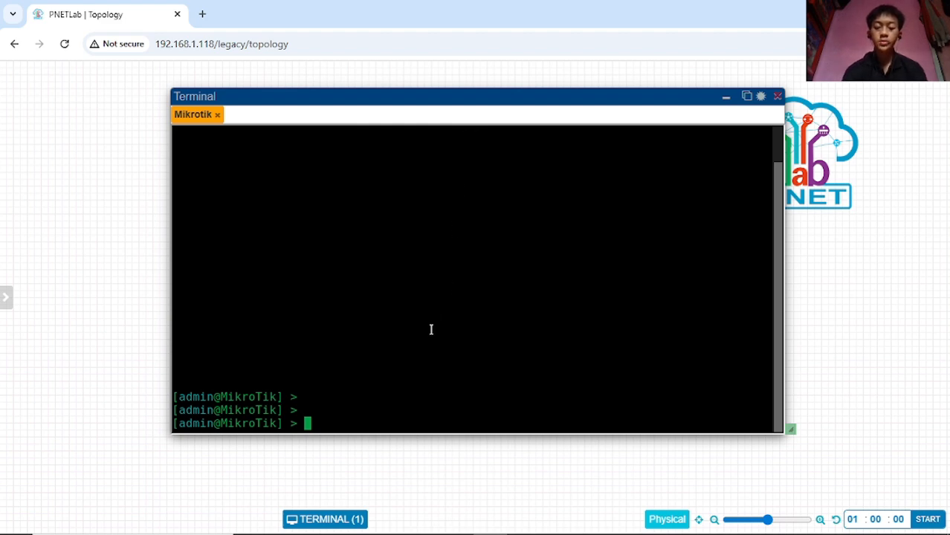
- Run 'ip address print' to list the router's addresses, showing 192.168.1.119/24 on ether1
text(ip )
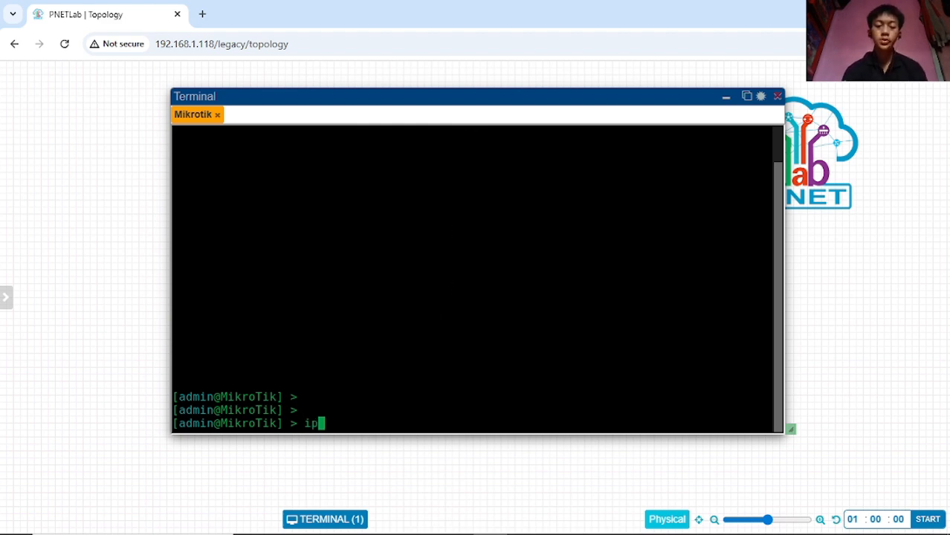
text(add)
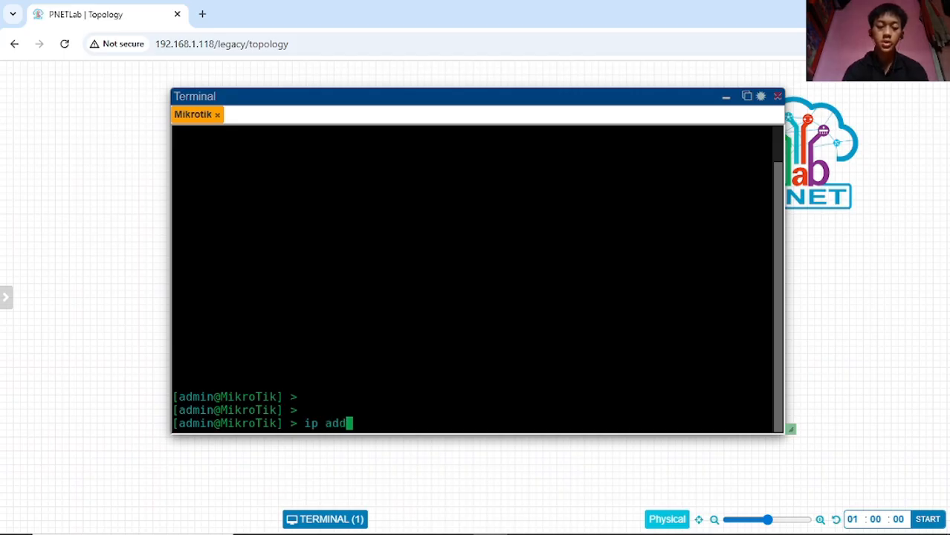
key(Tab)
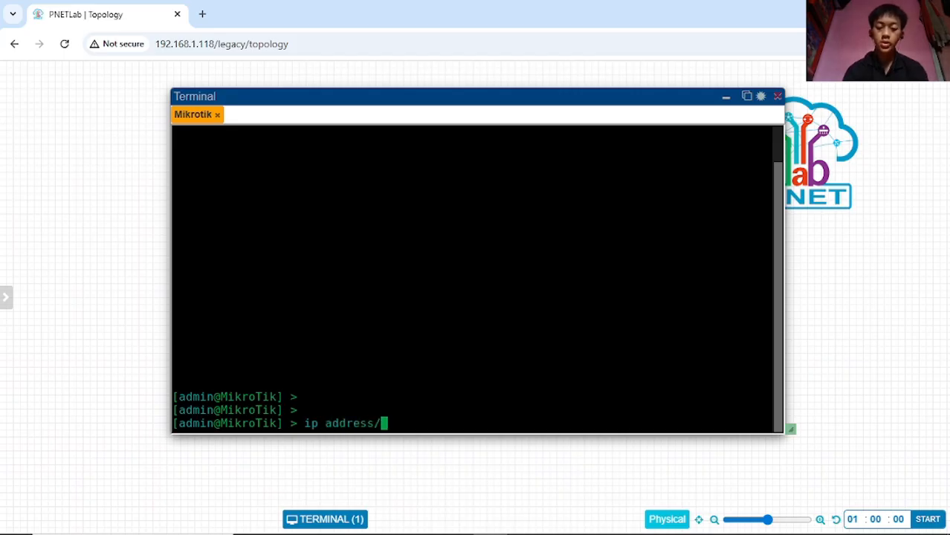
key(BackSpace)
key(BackSpace)
text(print)
key(Return)
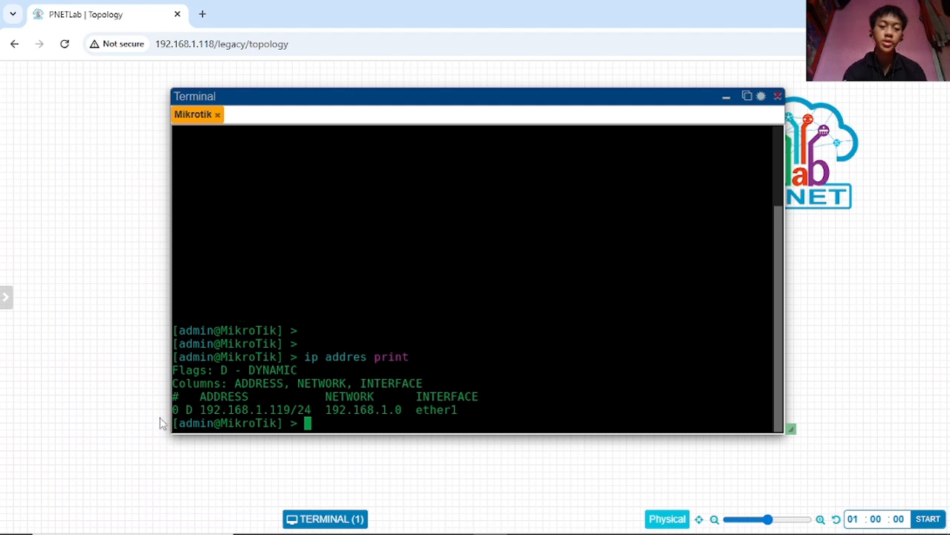
- Search Windows for 'winbo' and launch the WinBox app
click(119, 520)
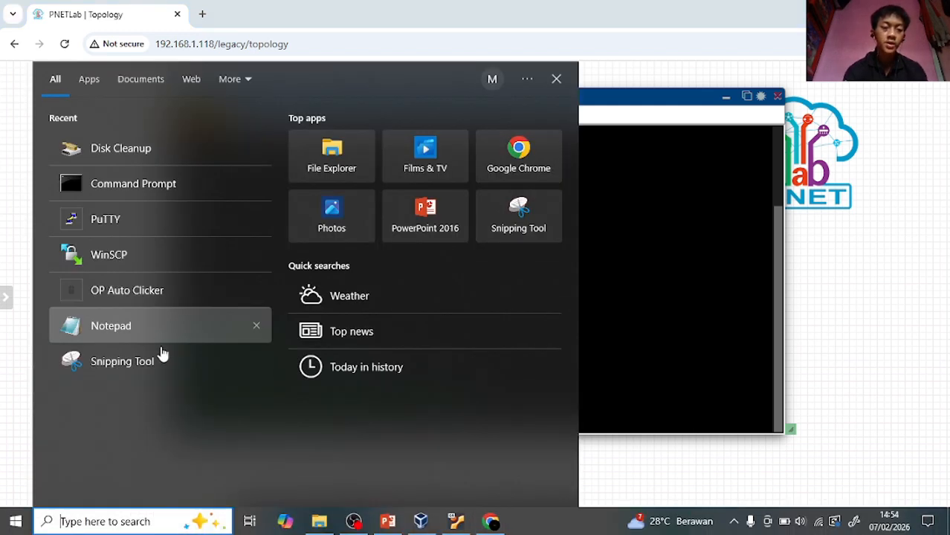
text(winbos)
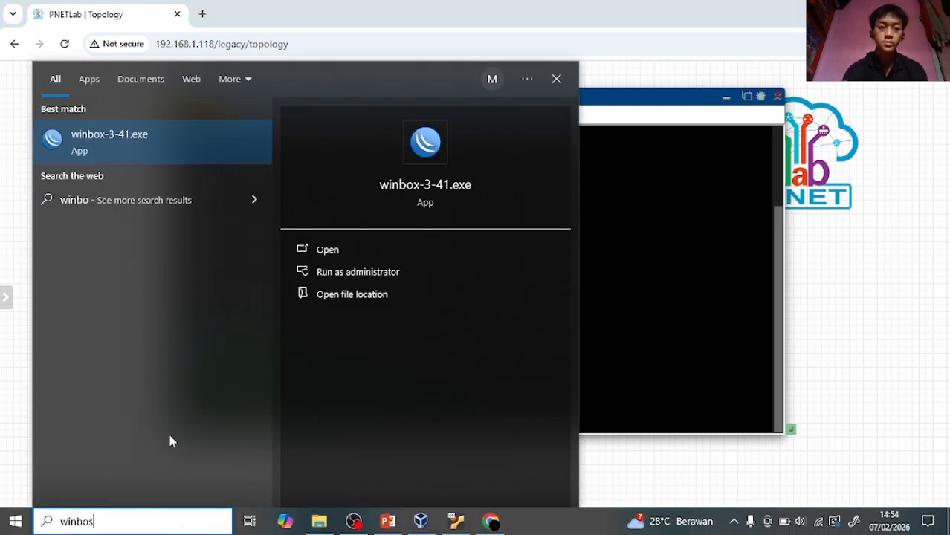
key(BackSpace)
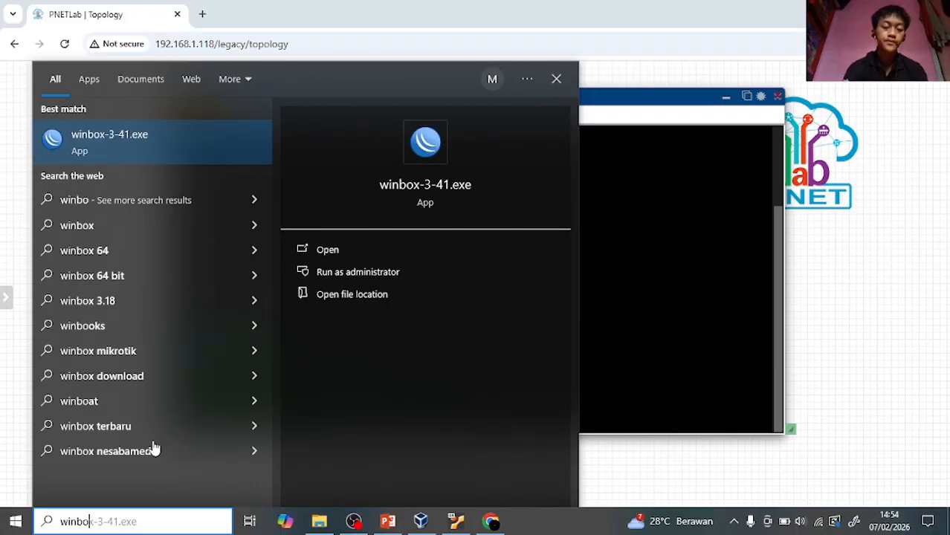
click(148, 152)
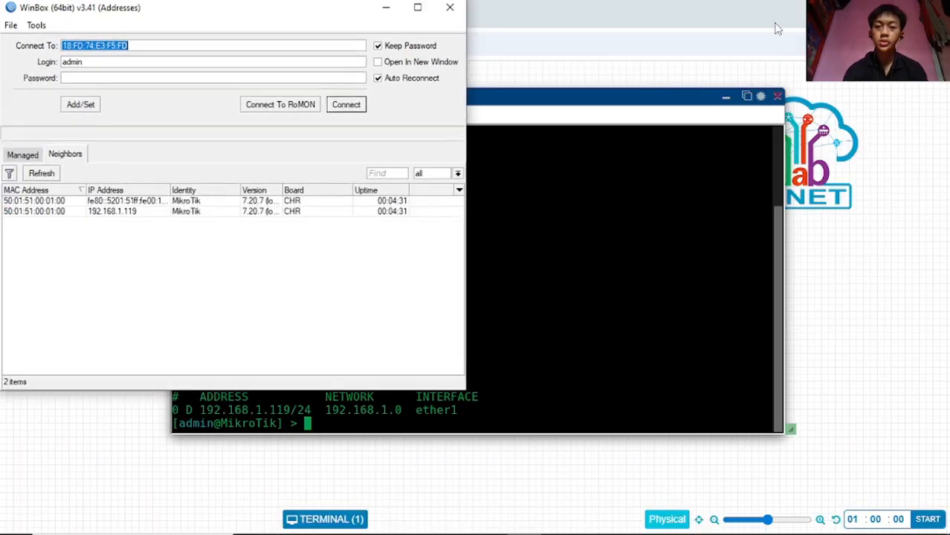
- Move the WinBox window aside, select neighbor 192.168.1.119, and connect to it
drag(272, 13, 525, 92)
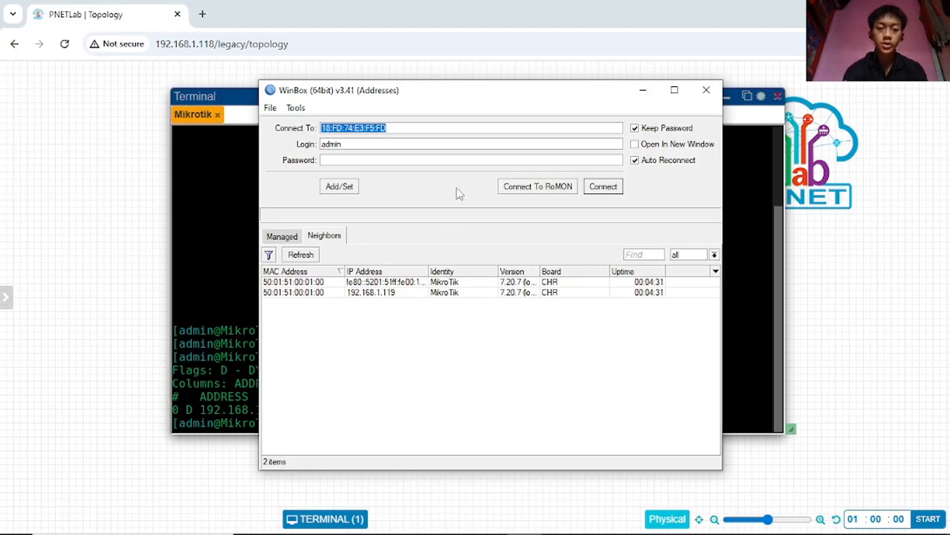
click(349, 294)
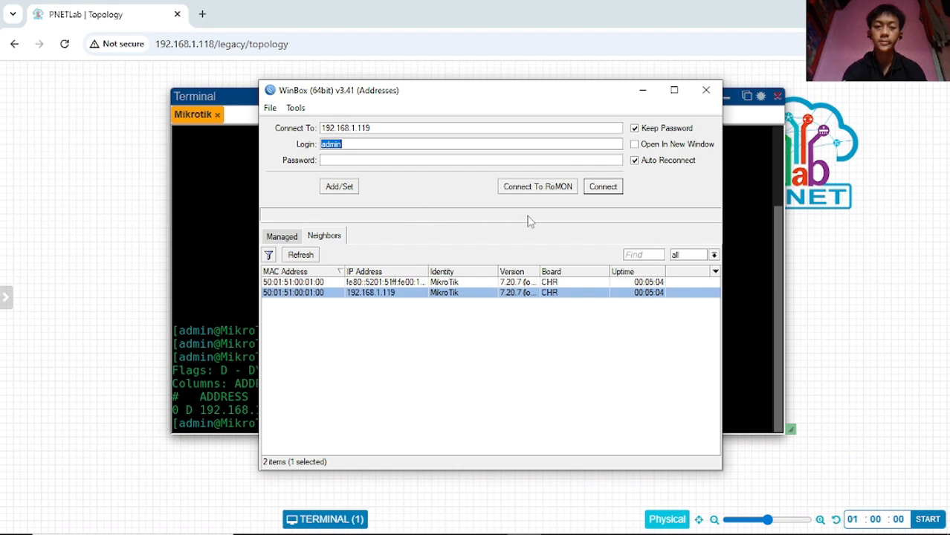
click(604, 190)
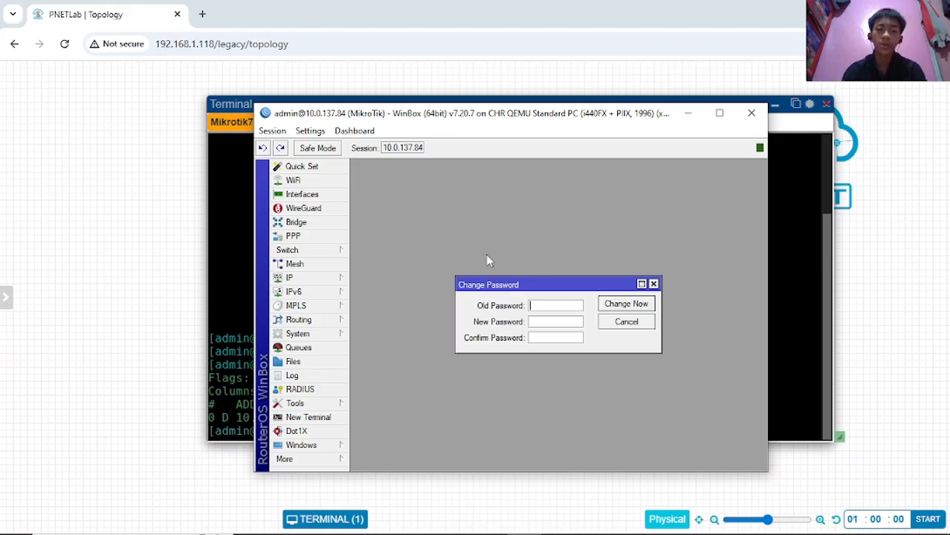
- Close the Change Password dialog without setting a new password
mouse_move(572, 284)
mouse_down()
mouse_move(559, 284)
mouse_move(569, 284)
mouse_up()
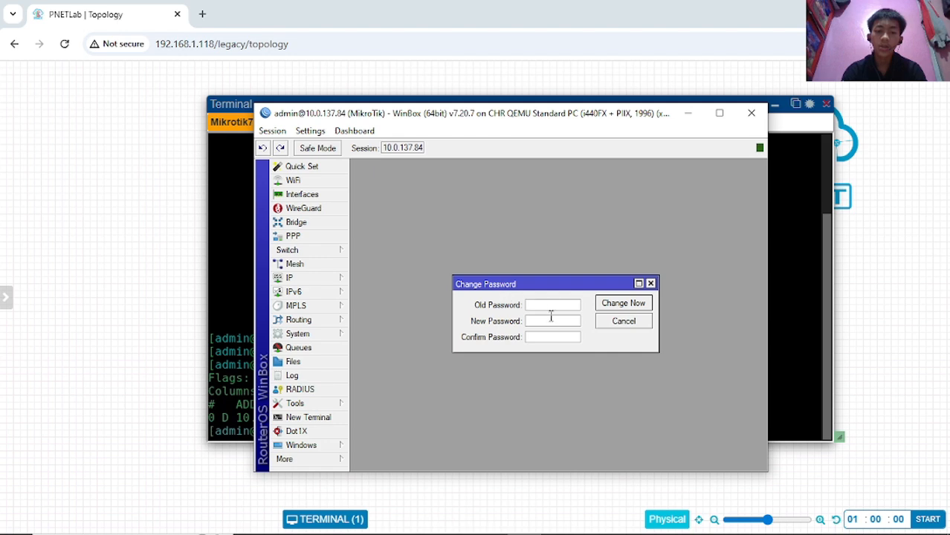
click(651, 284)
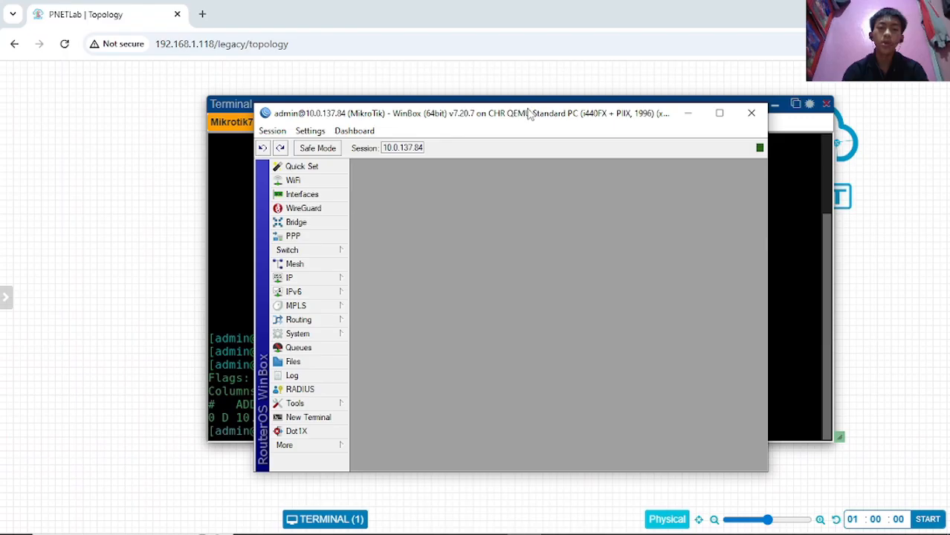
- Shift the WinBox session window left over the lab console, then bring WinBox back to the front
drag(526, 113, 455, 108)
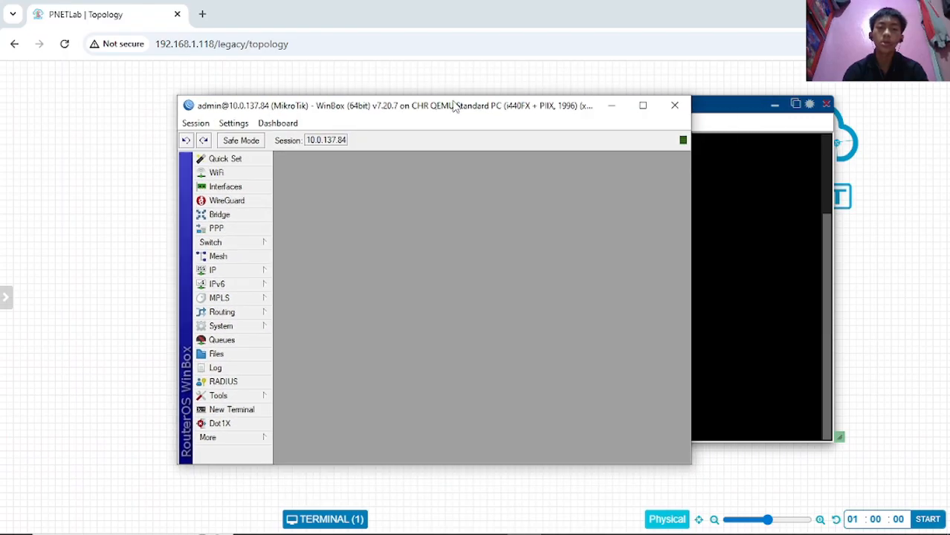
click(731, 108)
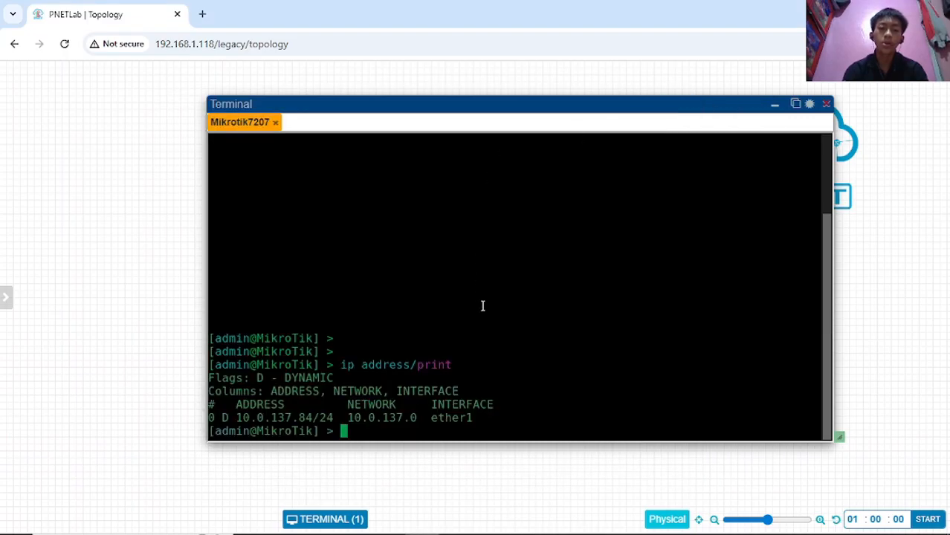
click(526, 522)
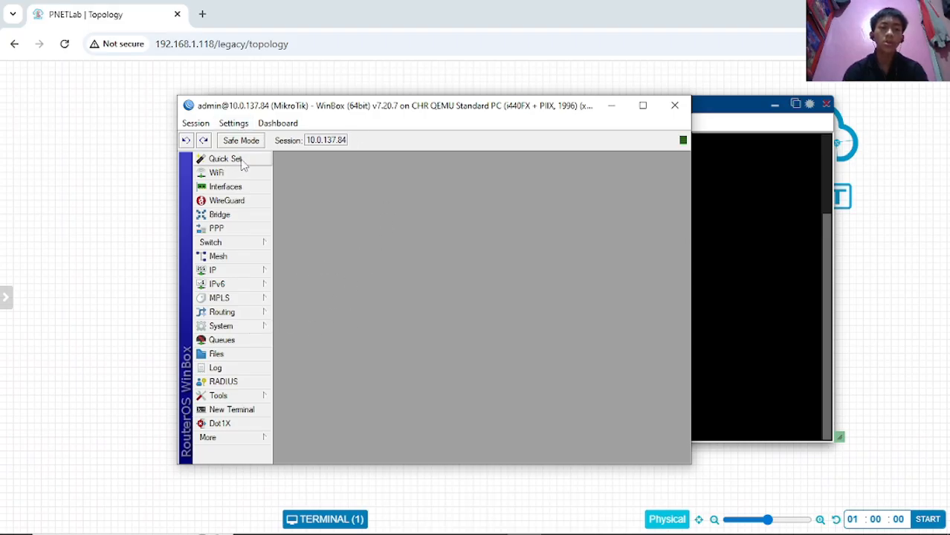
- In System > Identity, replace the name MikroTik with 'rb', apply it and close the window
click(238, 329)
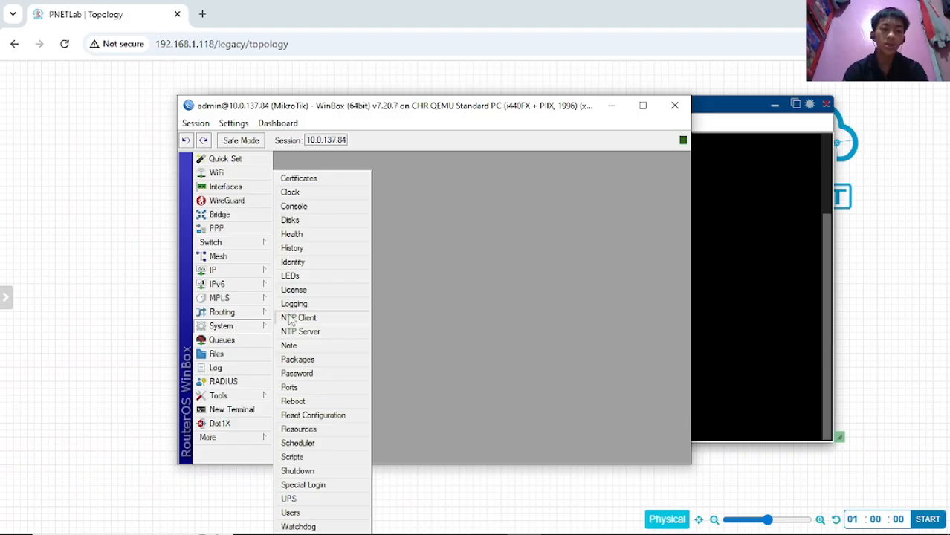
click(296, 263)
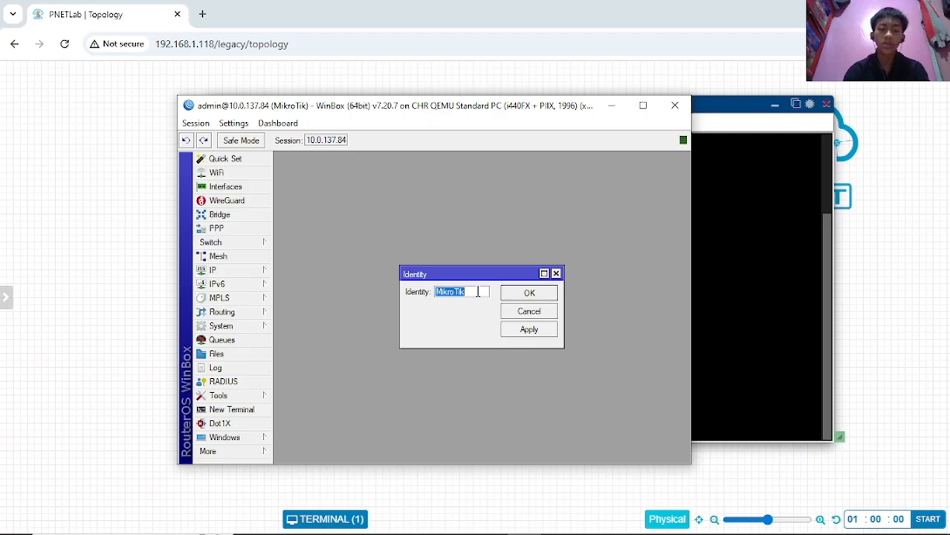
key(BackSpace)
text(rb)
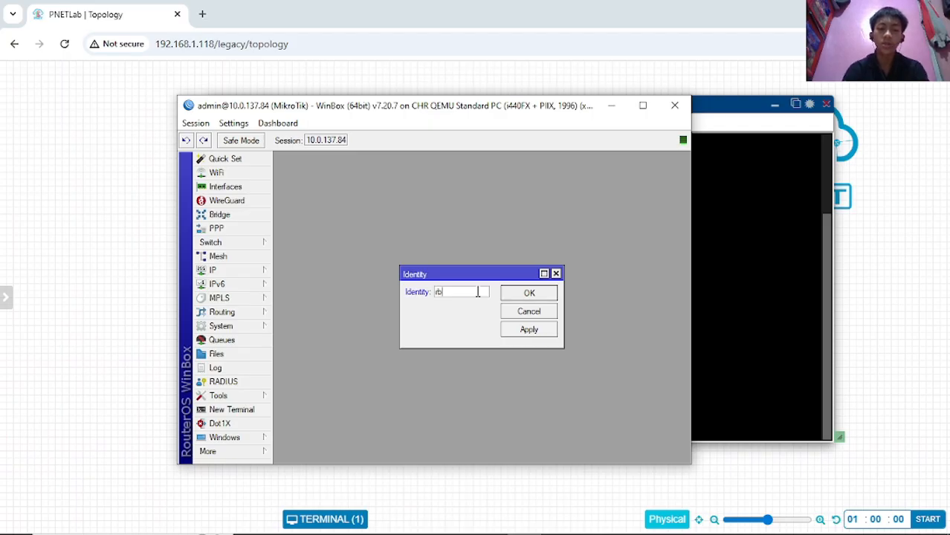
click(533, 332)
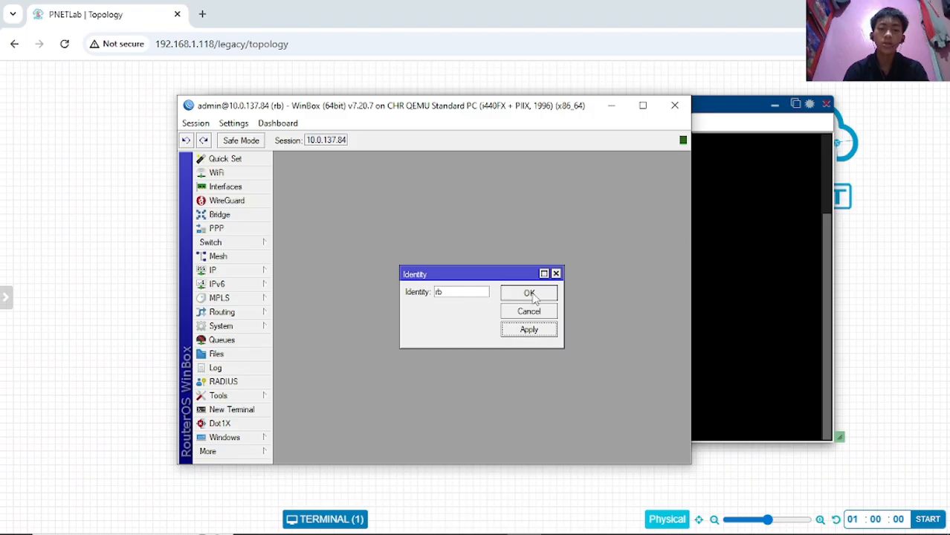
click(534, 295)
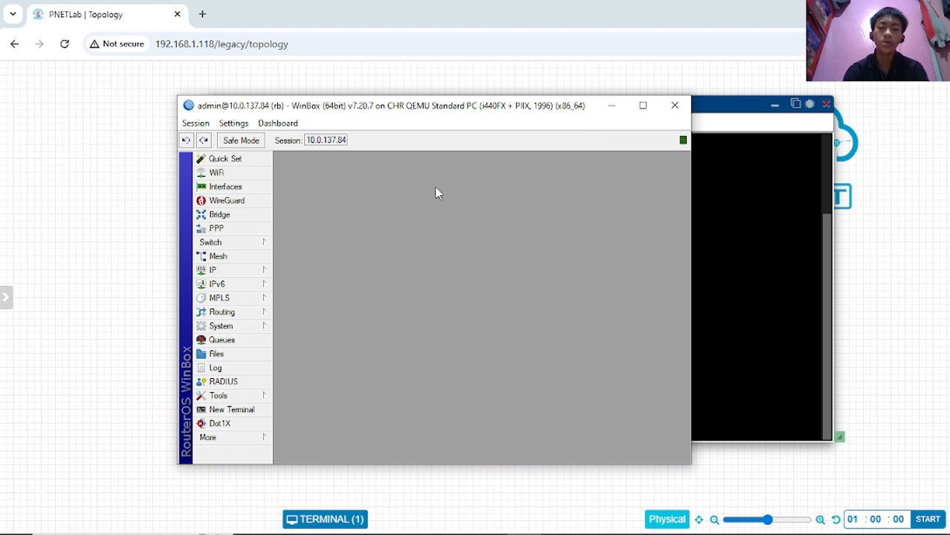
- Nudge the lab console window slightly and return the WinBox session to the front
click(716, 105)
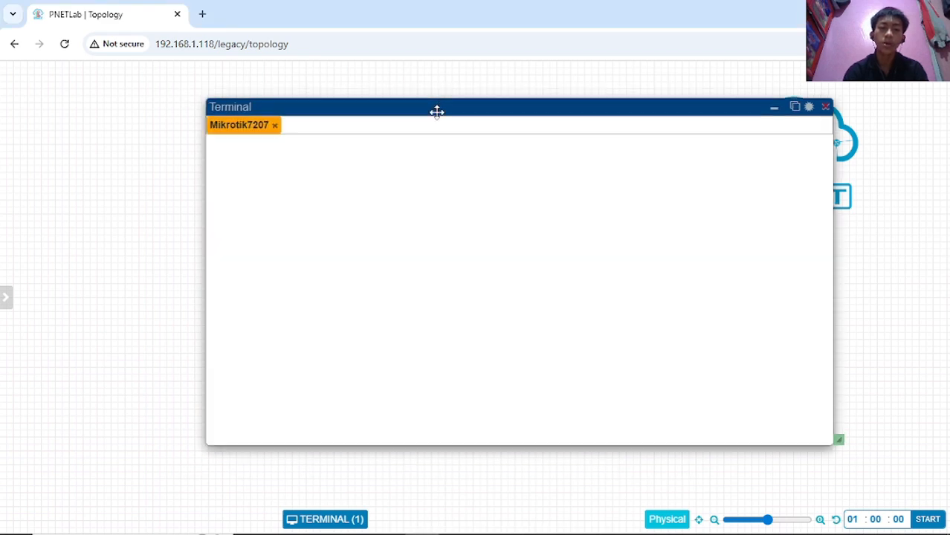
drag(436, 112, 428, 114)
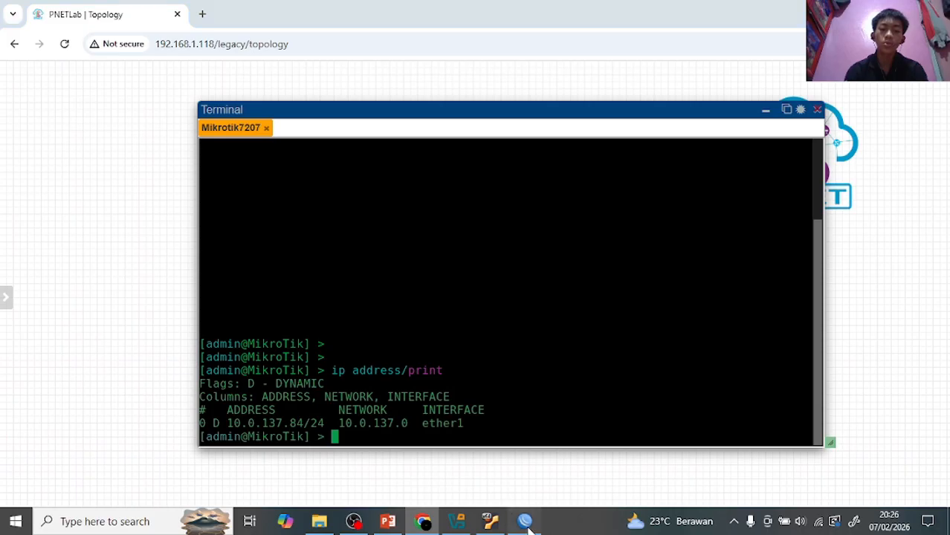
click(526, 518)
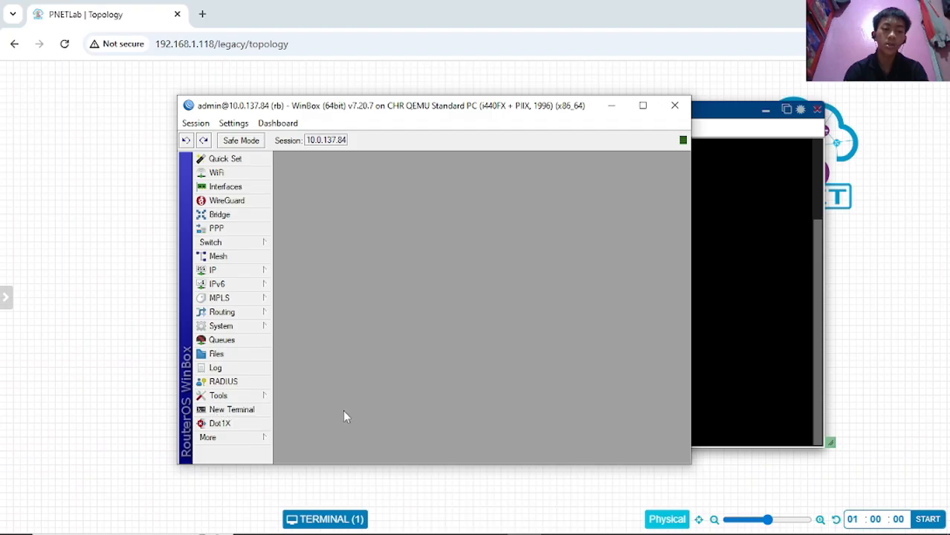
- Open a WinBox terminal and run system/identity/print, confirming it returns name: rb
click(229, 412)
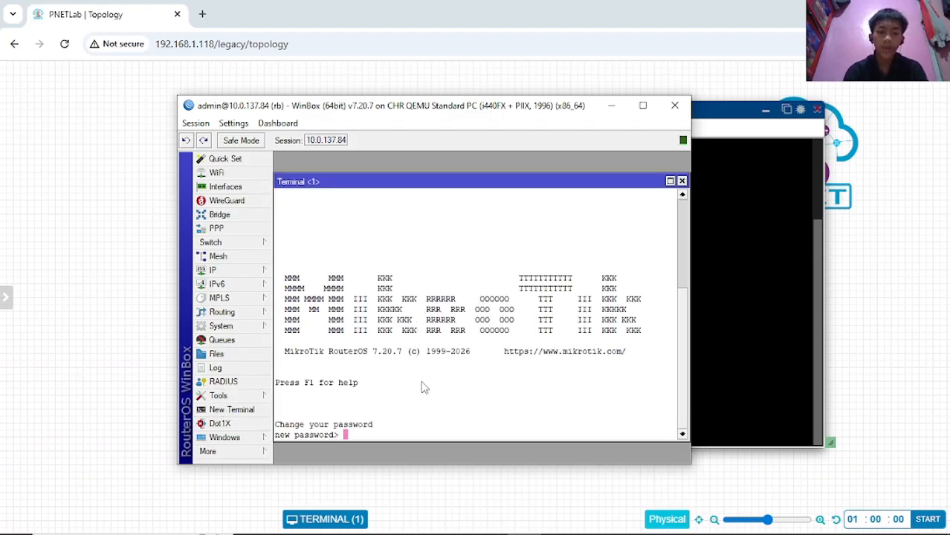
key(Return)
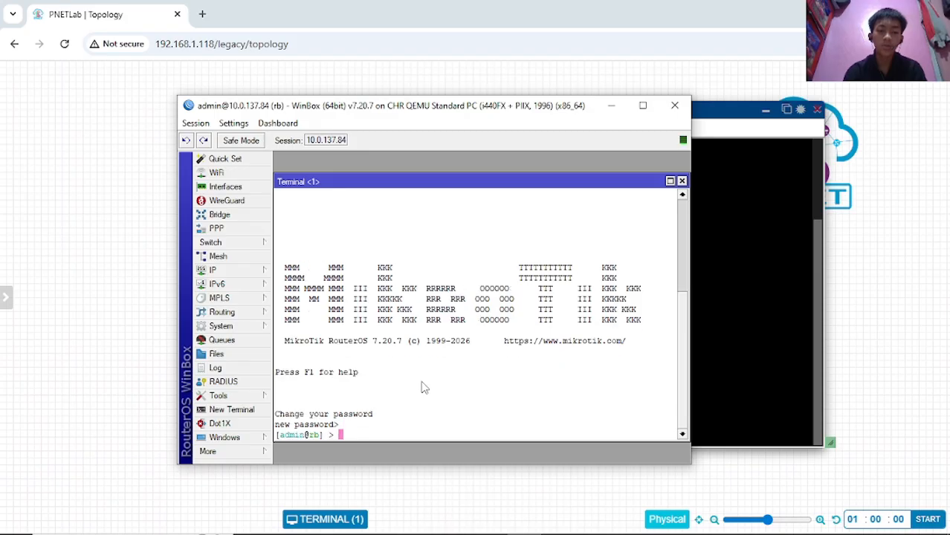
key(Return)
key(Return)
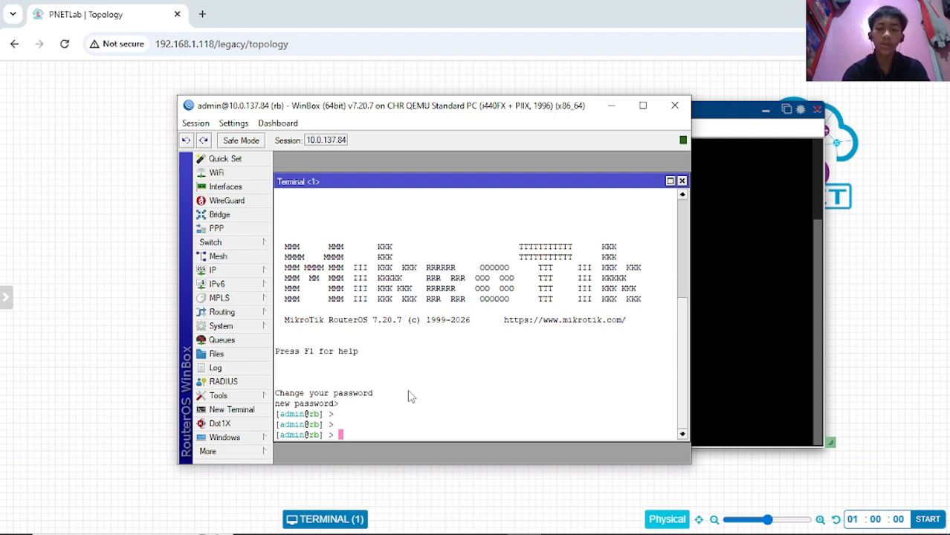
text(sy)
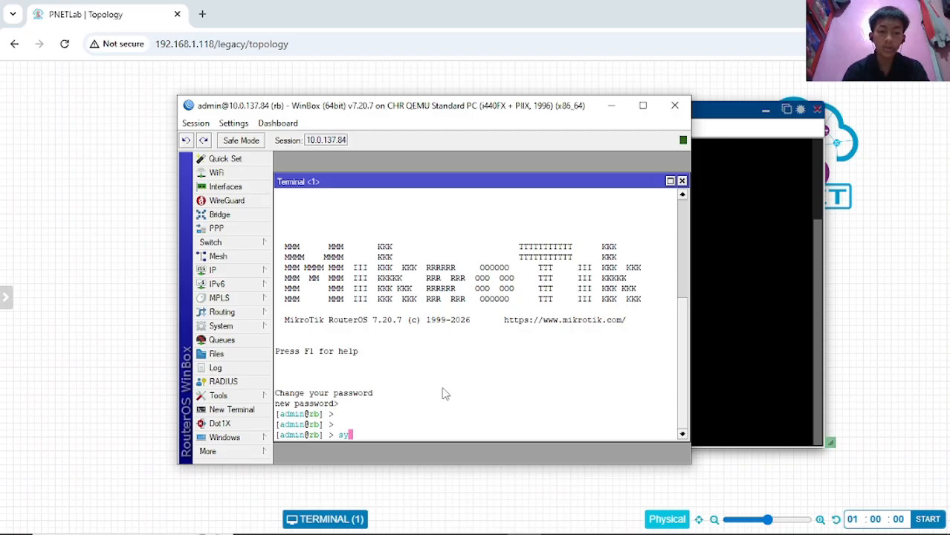
text(s)
text(tem)
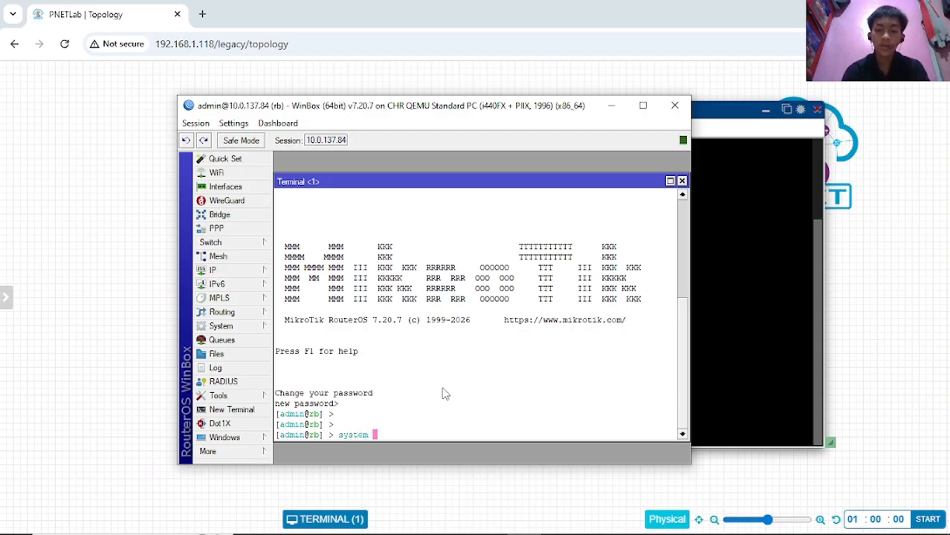
text(/identity)
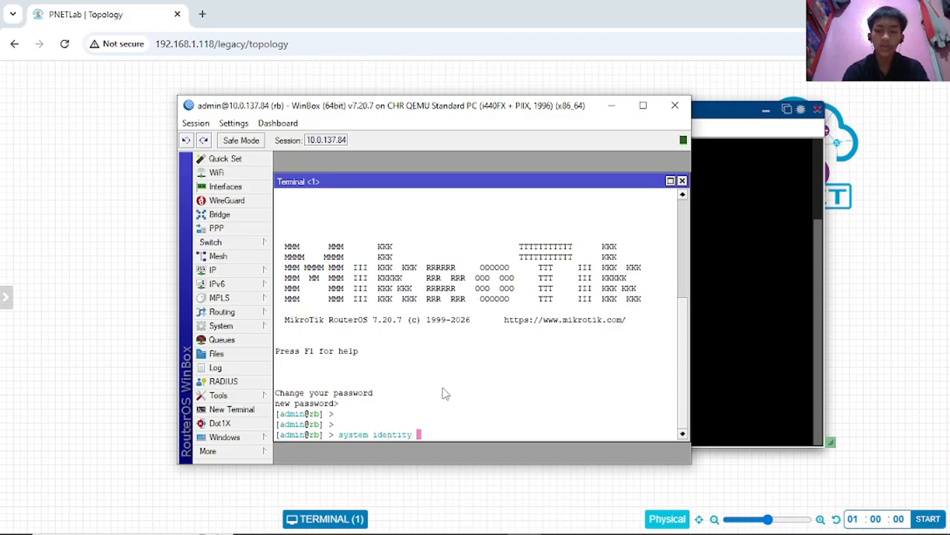
text(/print)
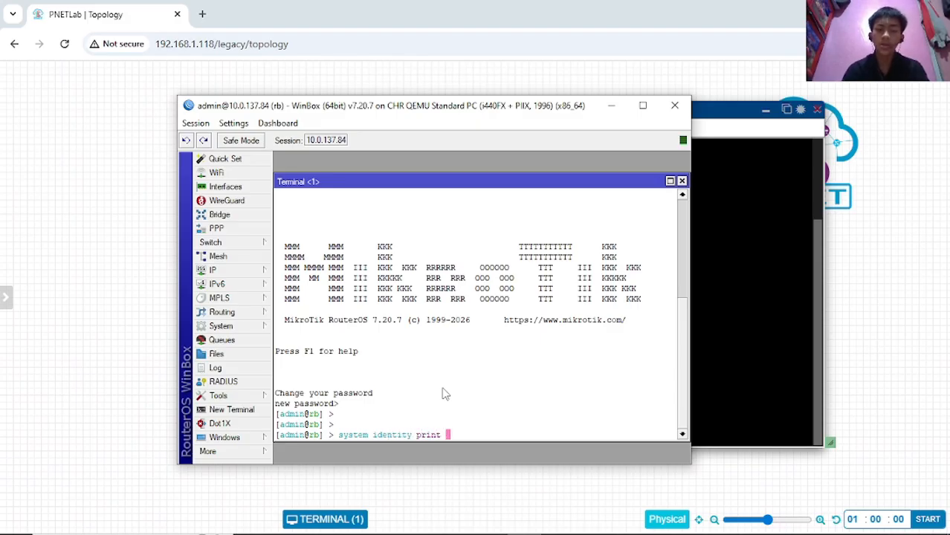
key(Return)
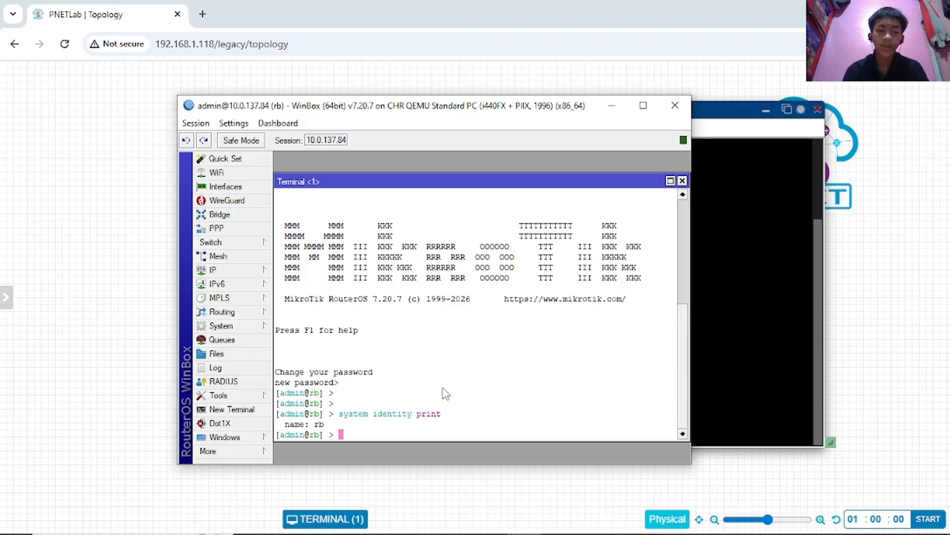
double_click(318, 426)
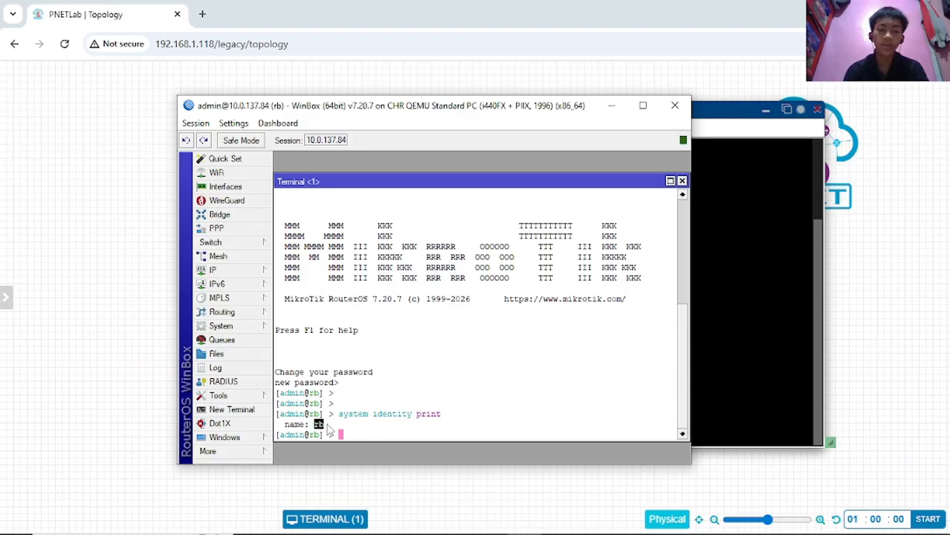
click(362, 431)
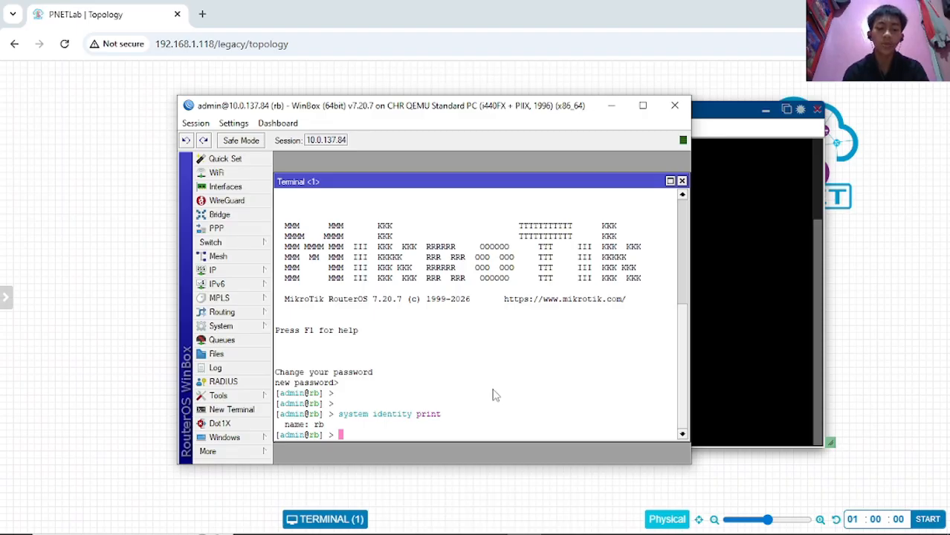
- Step into system, then identity, print name: rb, then return to the root prompt with '/'
text(system)
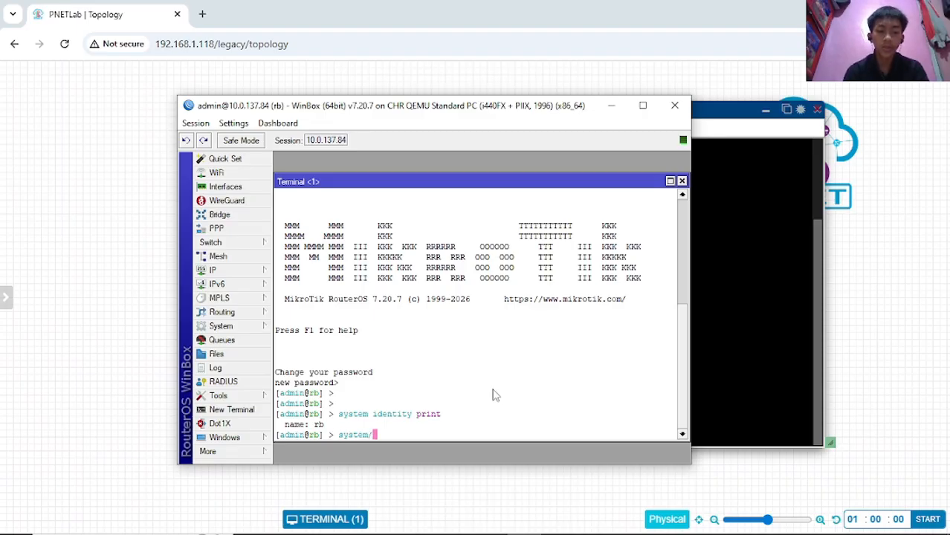
key(BackSpace)
key(Return)
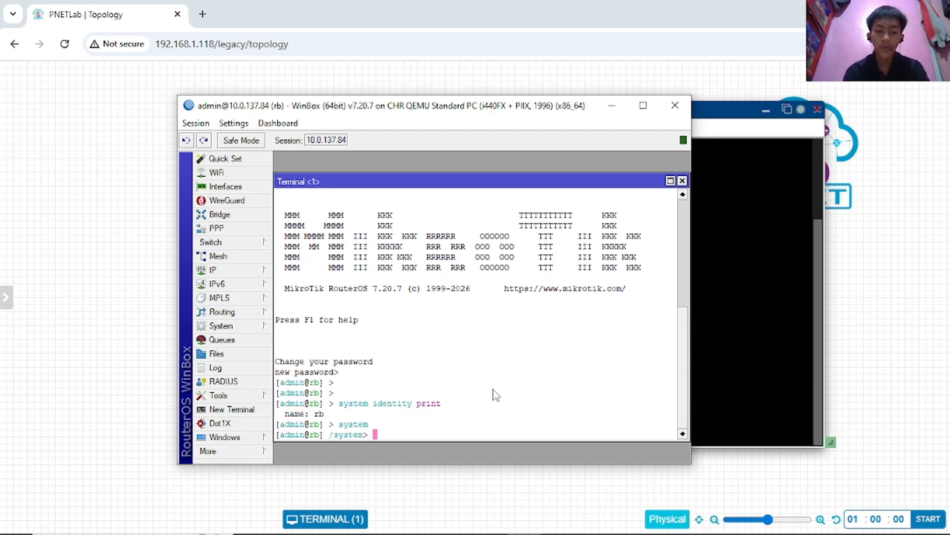
text(identity)
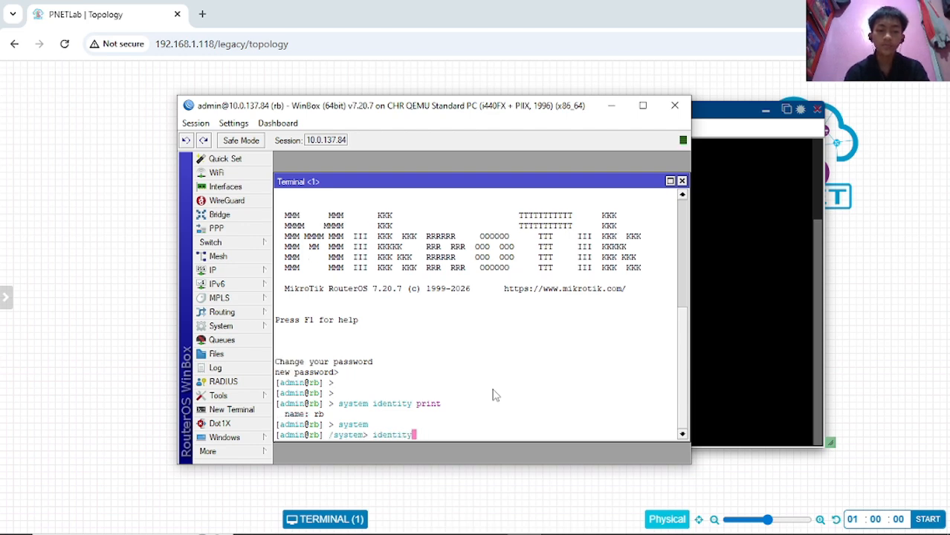
key(Return)
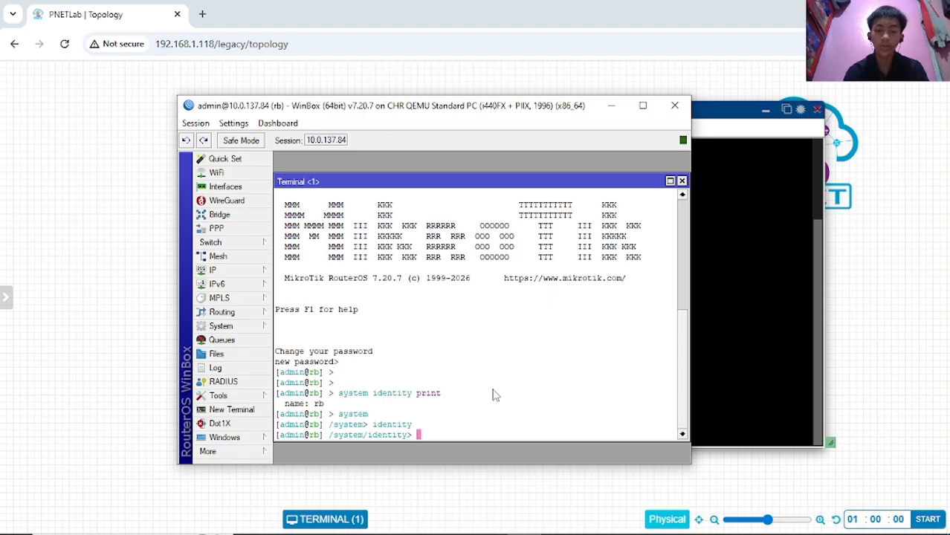
text(print)
key(Return)
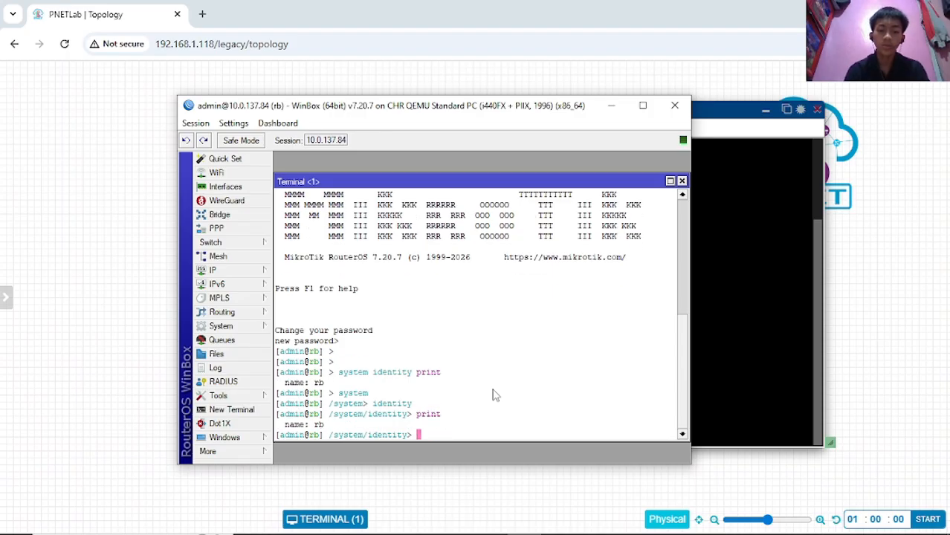
double_click(318, 425)
click(450, 434)
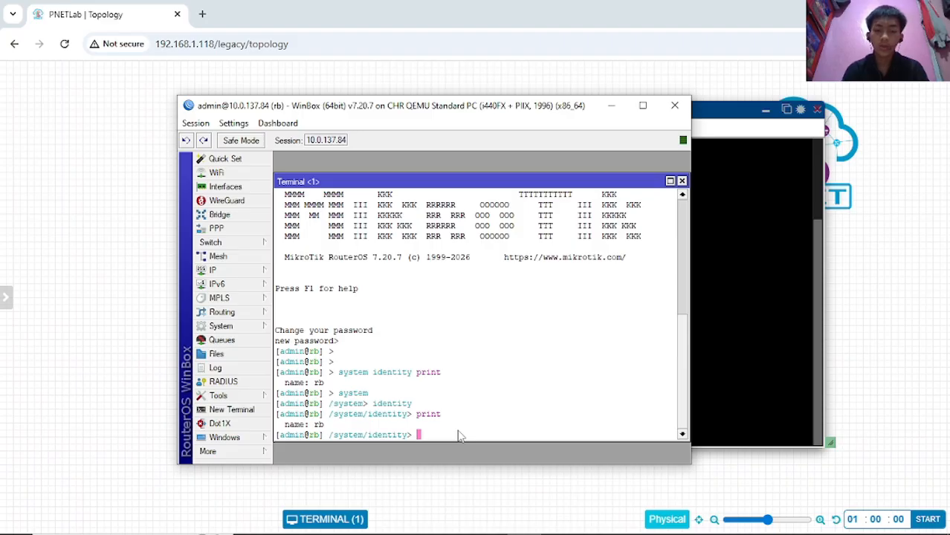
text(/)
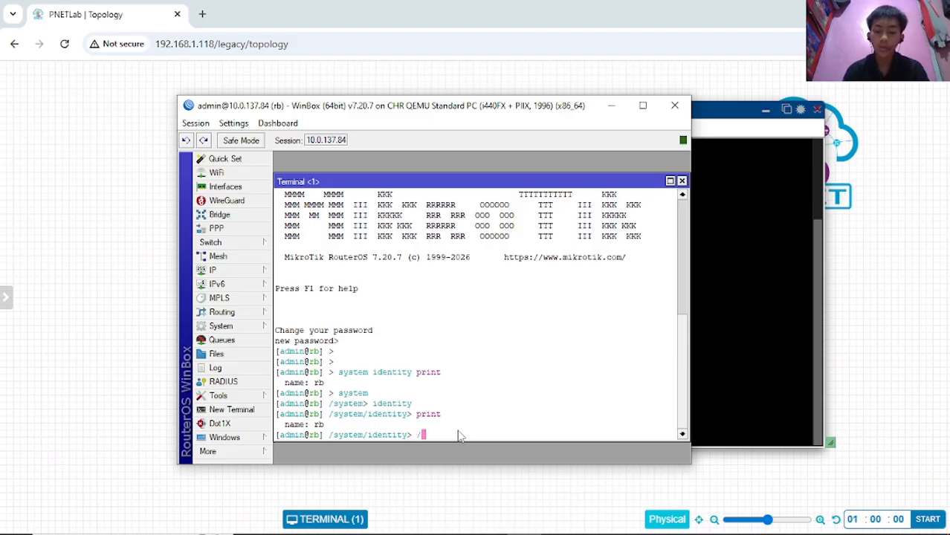
key(Return)
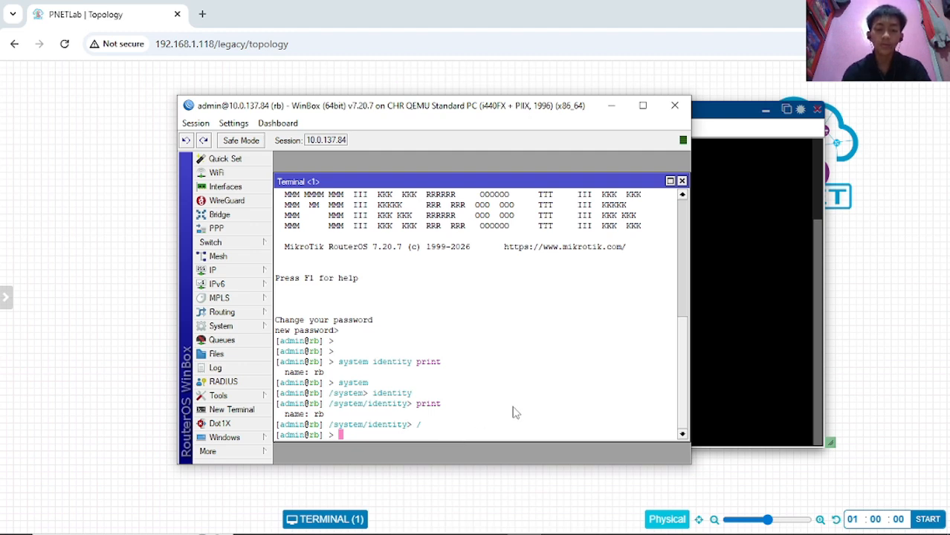
- In the system identity context, run 'set name=rb-van' so the prompt shows rb-van
text(sy)
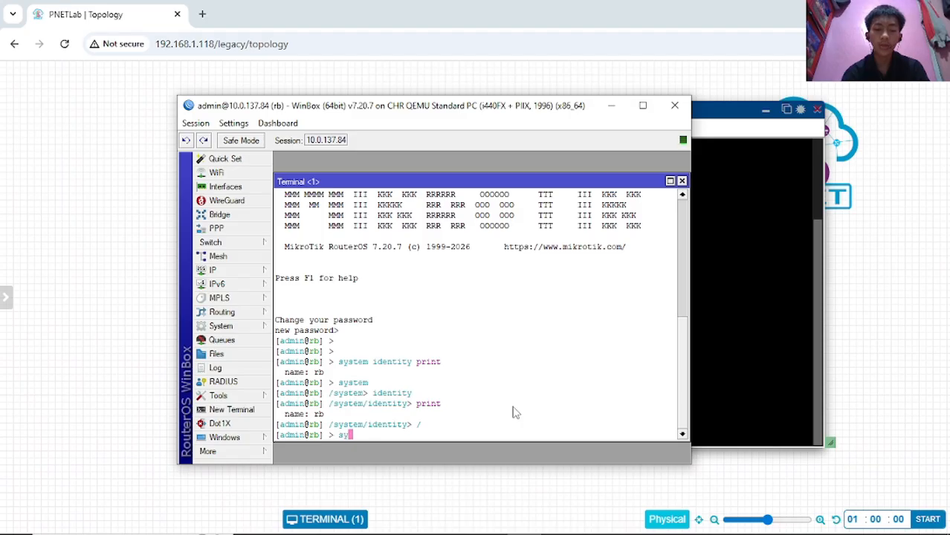
text(stem)
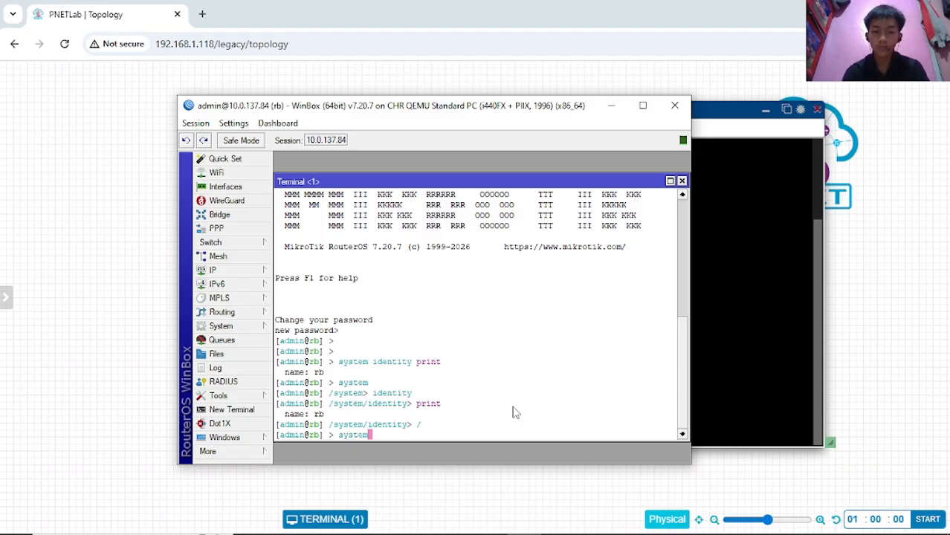
key(Return)
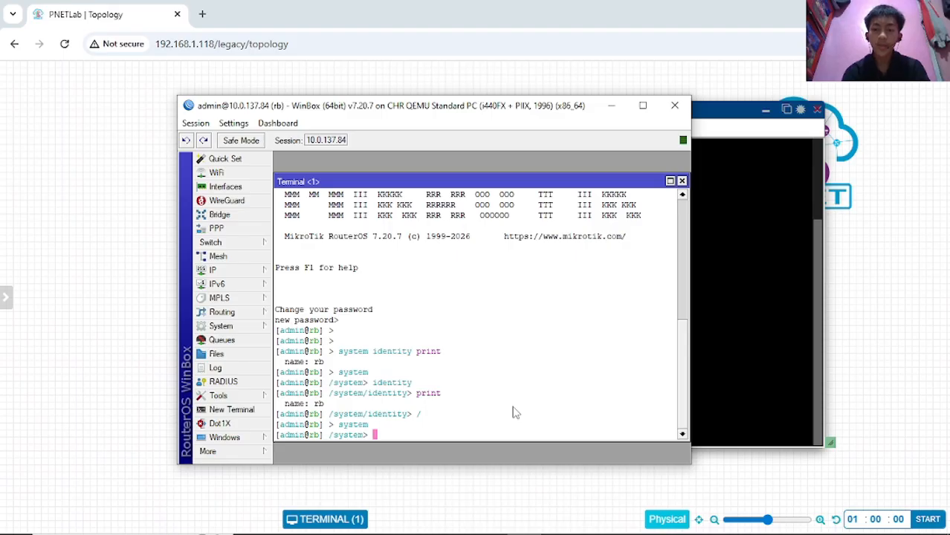
text(identity/)
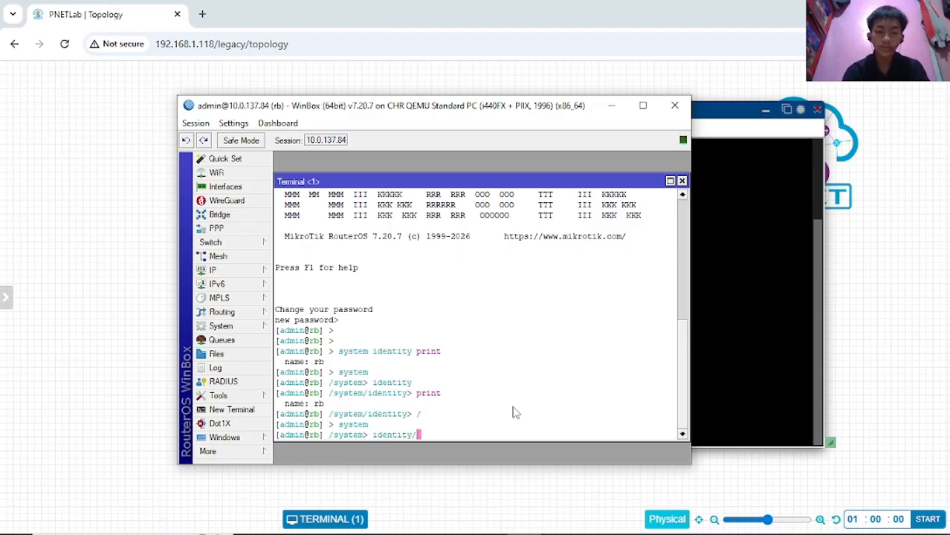
key(Return)
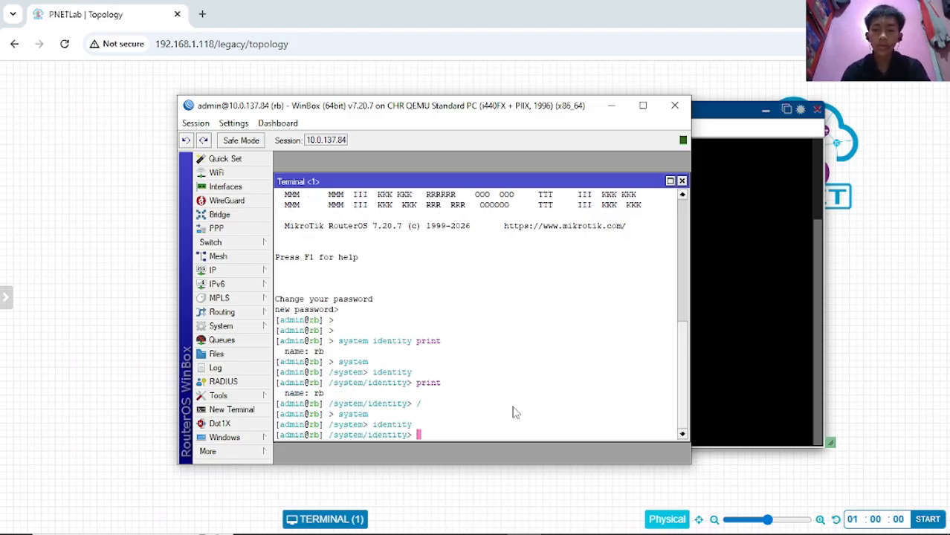
text(set )
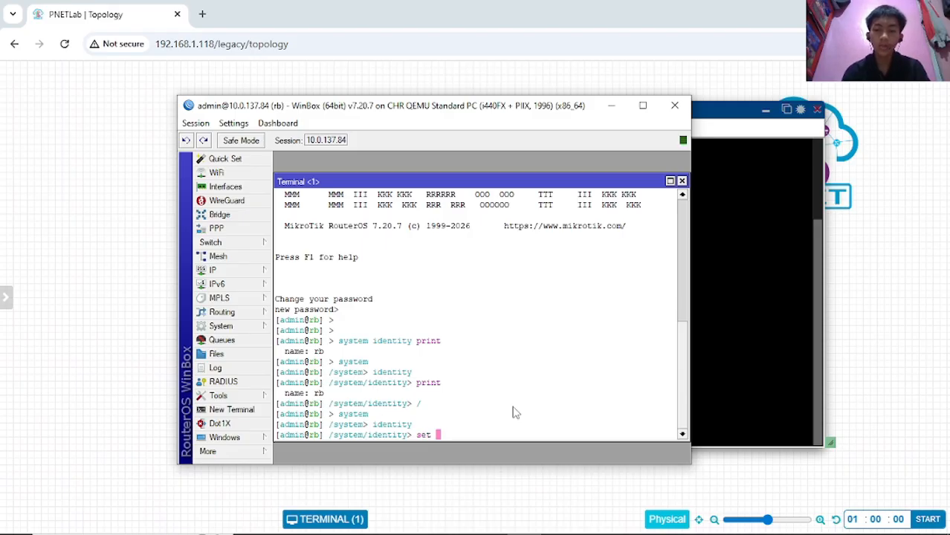
text(name=)
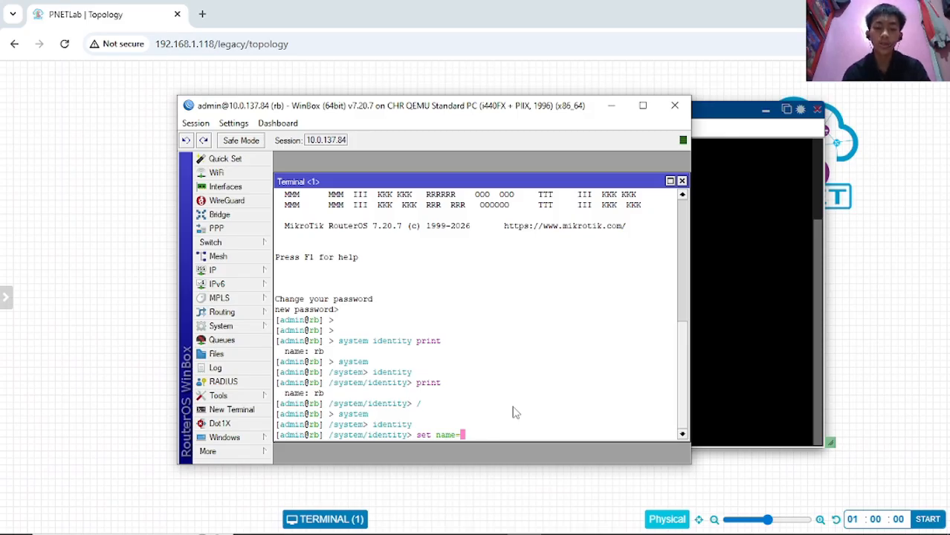
text(r)
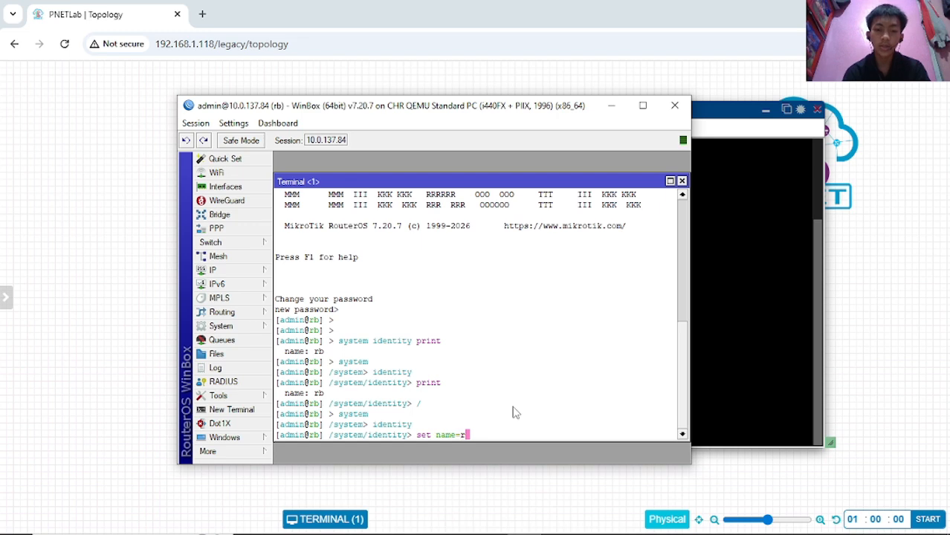
text(b)
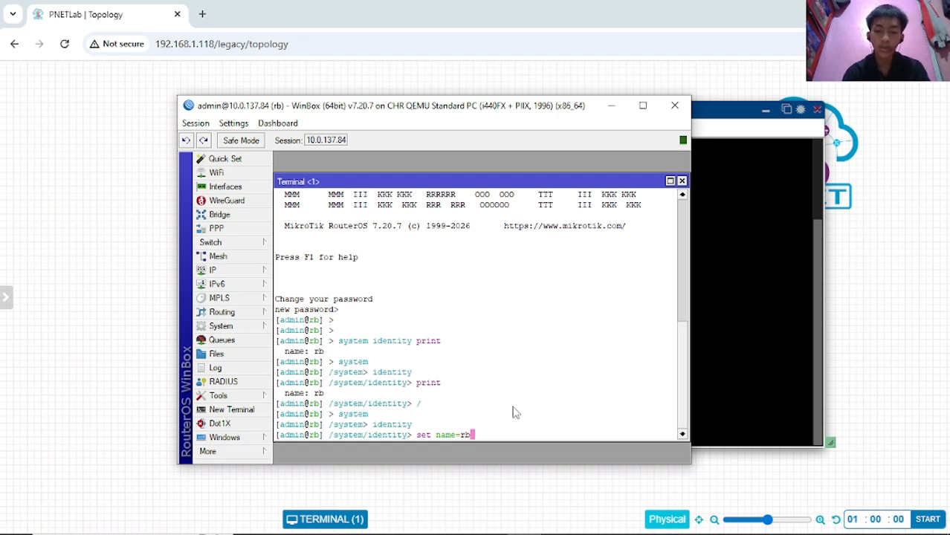
text(-)
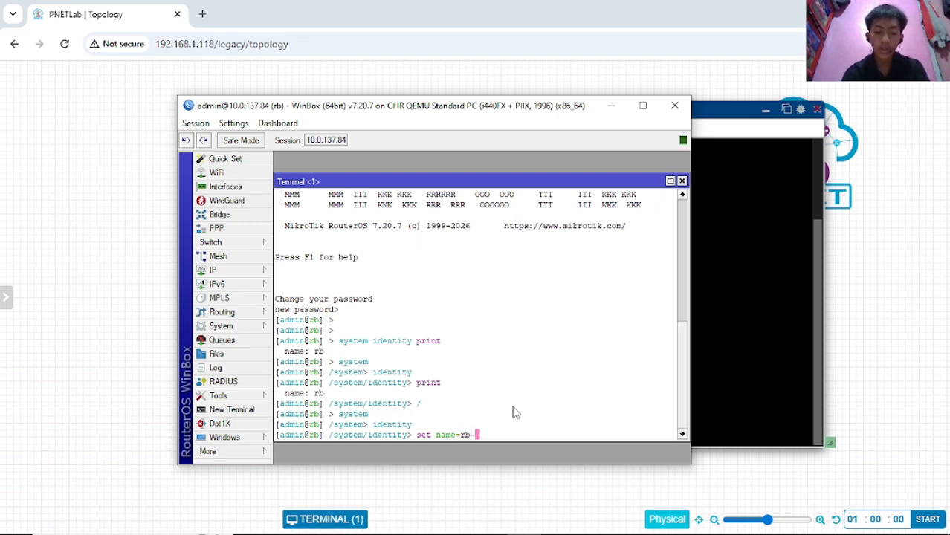
text(van)
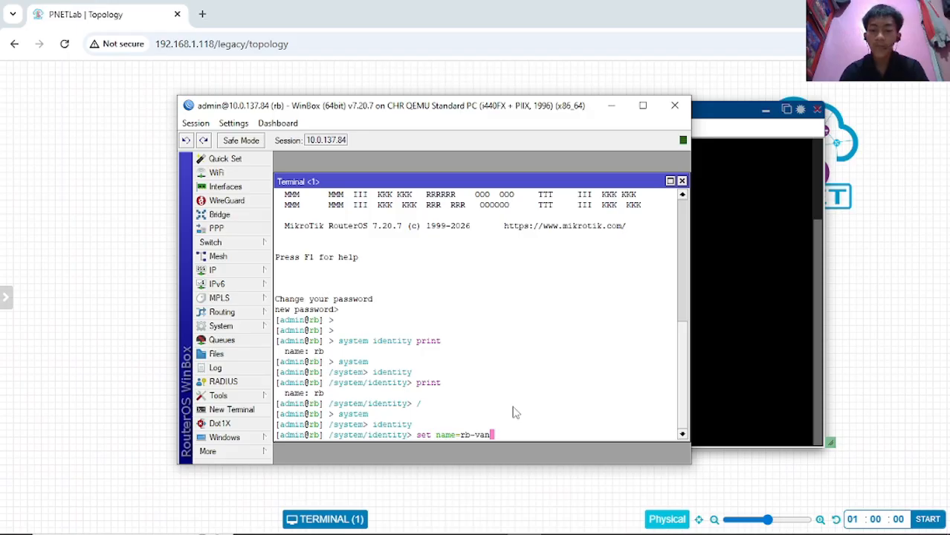
key(Return)
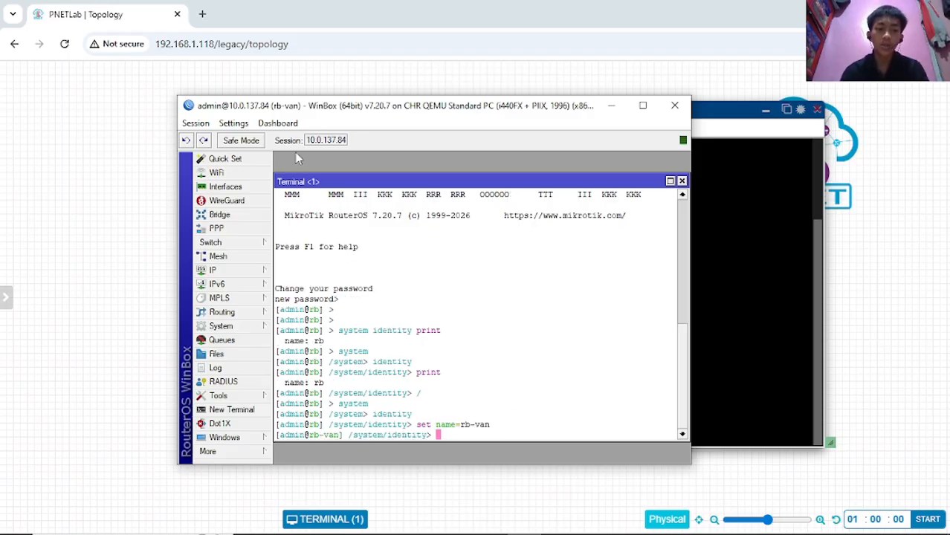
drag(275, 110, 273, 111)
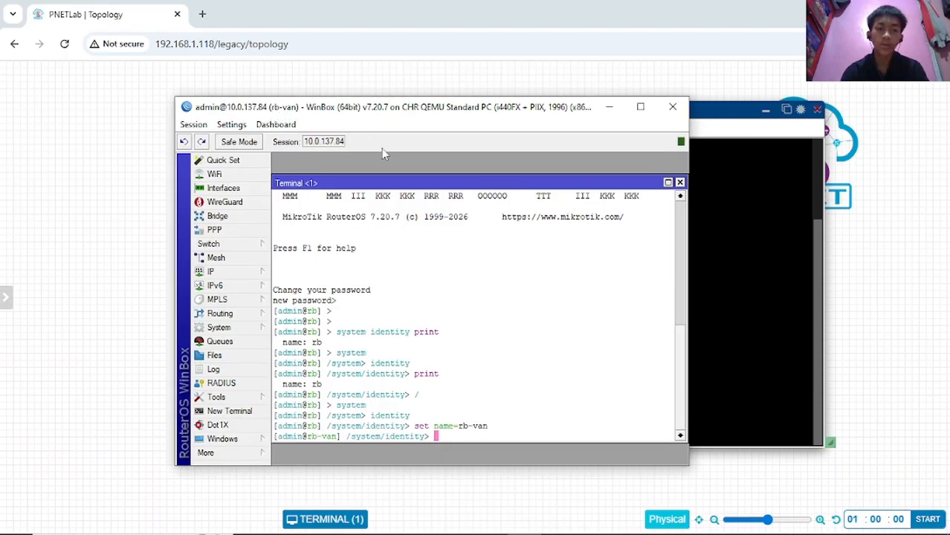
key(Return)
key(Return)
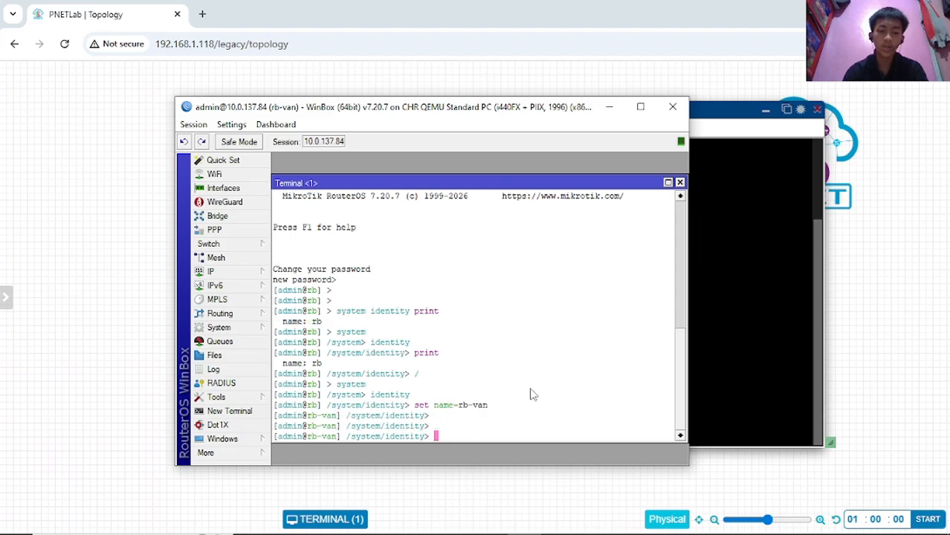
- Refresh the PNETLab console prompt to show rb-van, then bring the WinBox session back to the front
drag(299, 424, 308, 424)
double_click(306, 426)
click(738, 339)
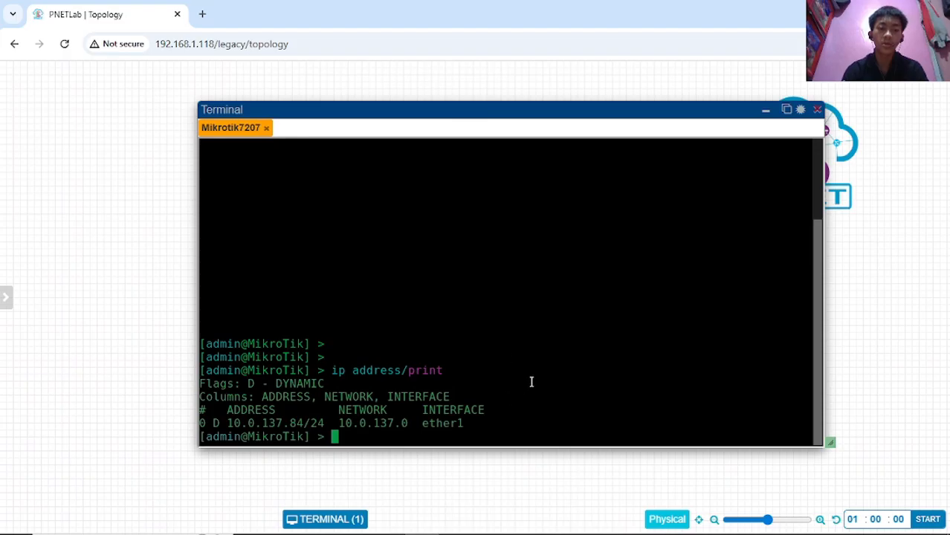
key(Return)
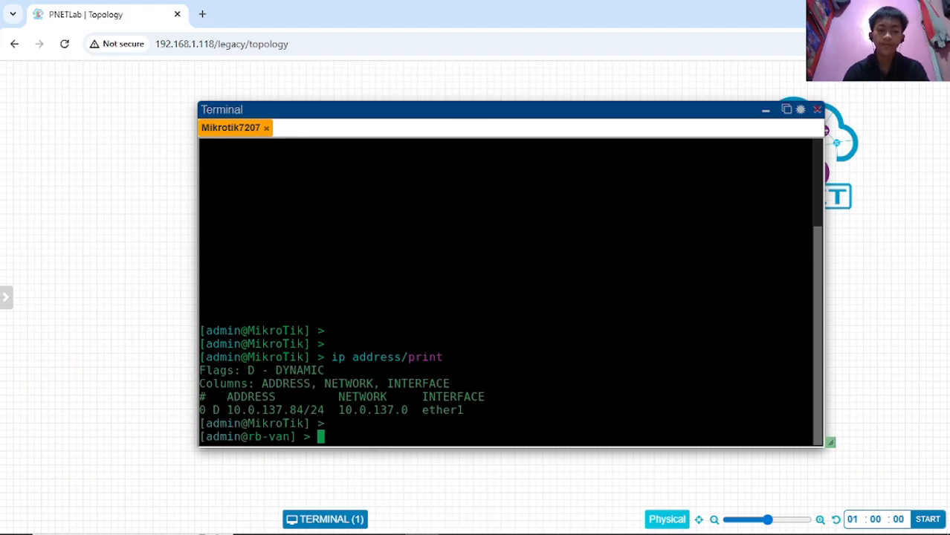
key(Return)
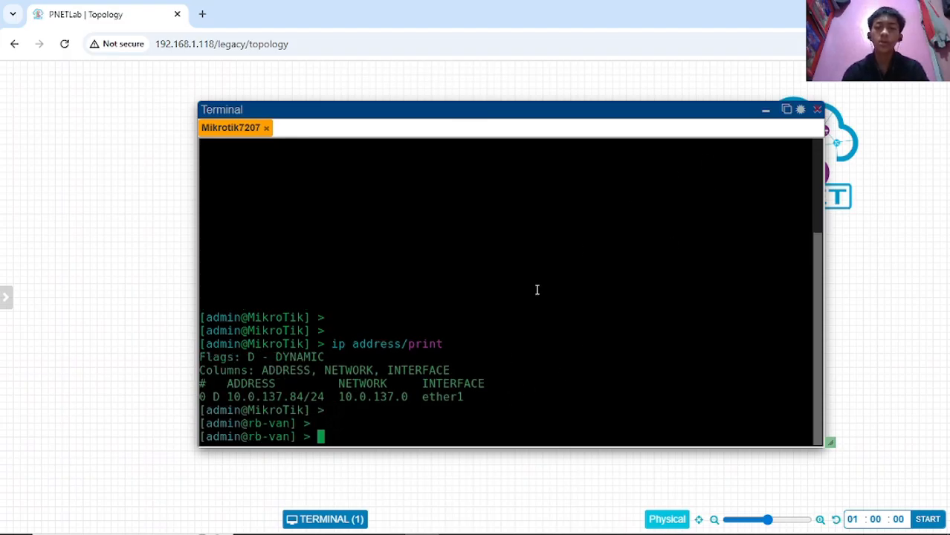
mouse_move(473, 532)
click(525, 521)
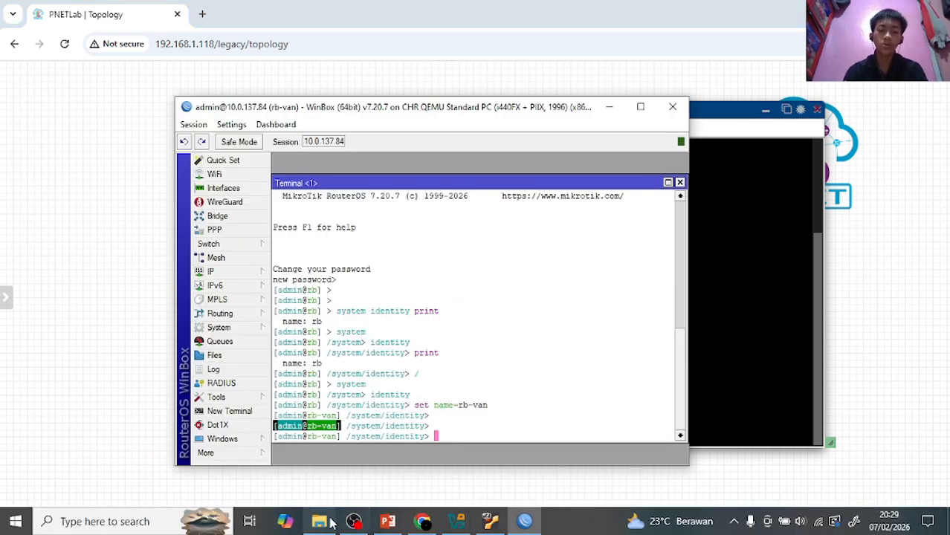
- Switch to the mtcna1 PowerPoint deck and go to slide 2, 'IP Address'
click(387, 521)
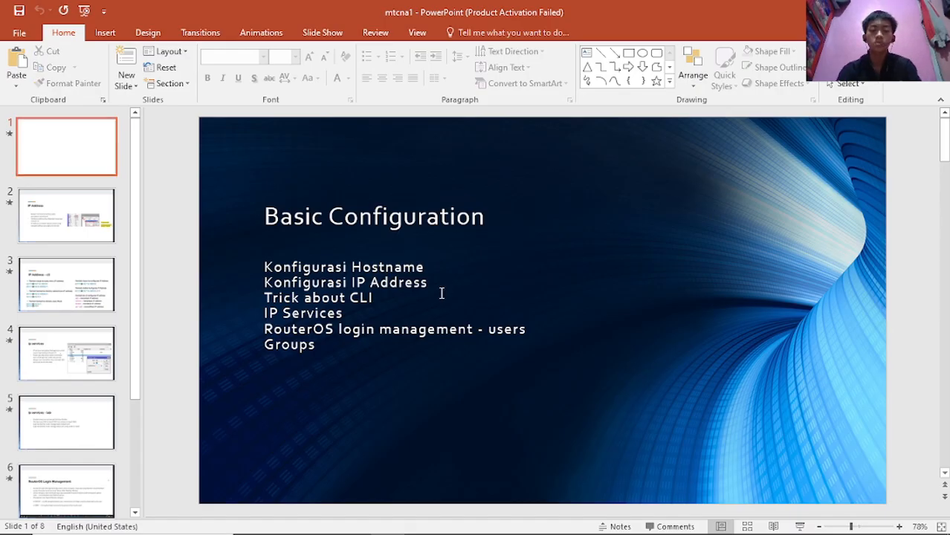
click(84, 225)
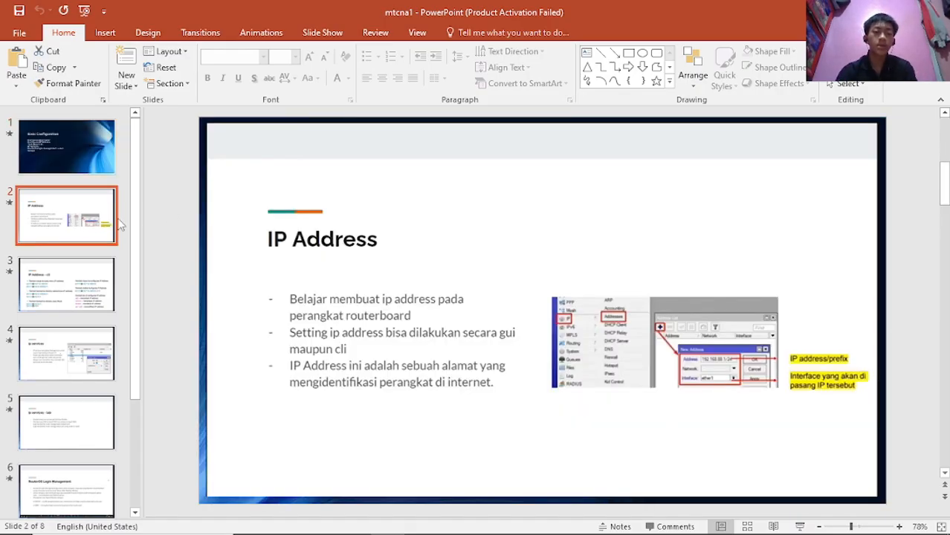
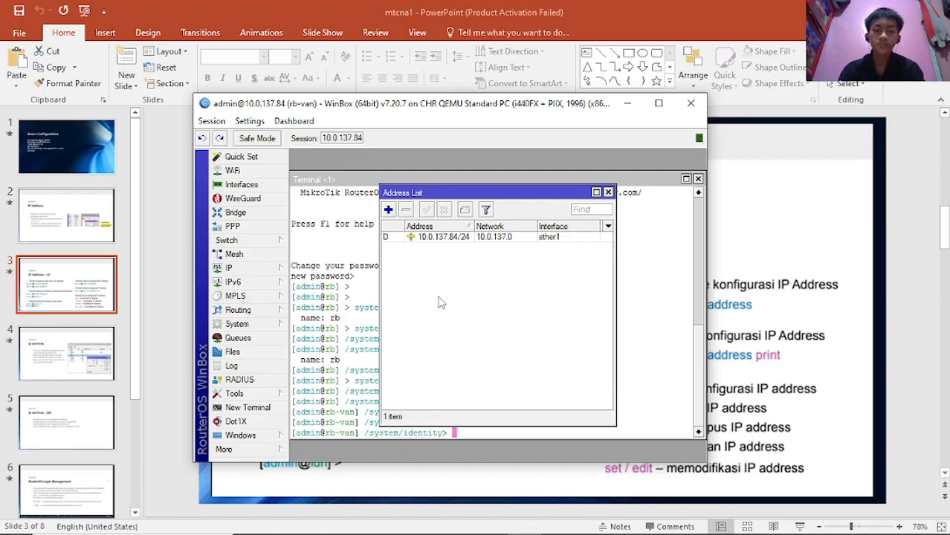
- Start a new entry in the Address List and enter 192.168.88.1/24 as its address
click(389, 211)
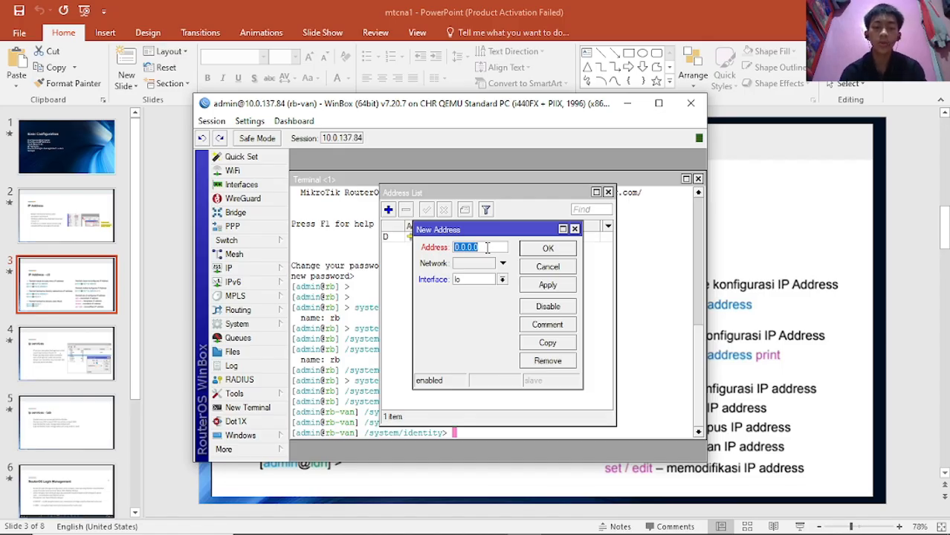
text(192)
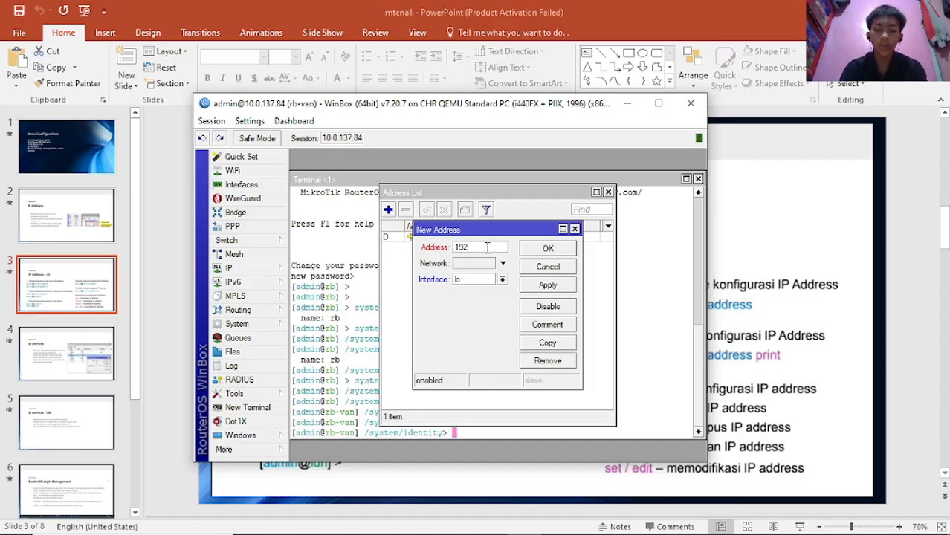
text(.1)
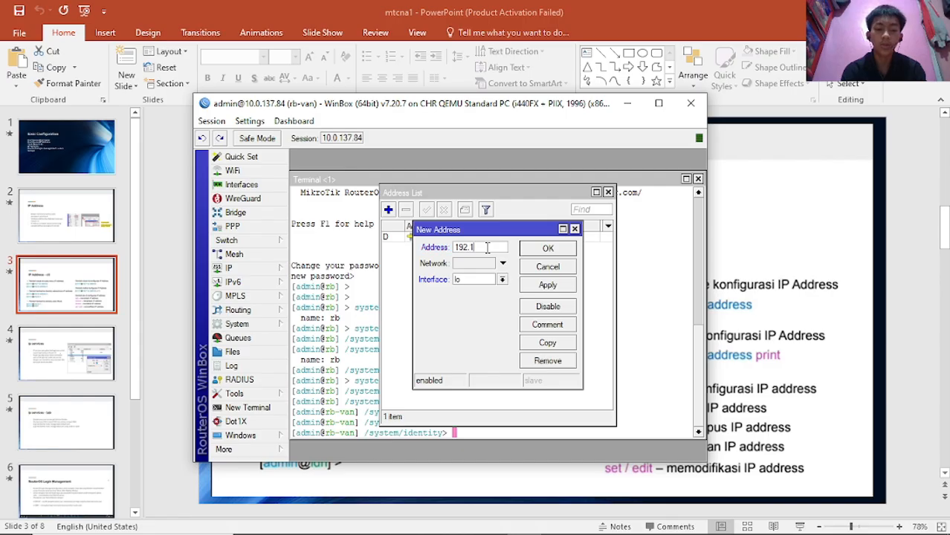
text(68)
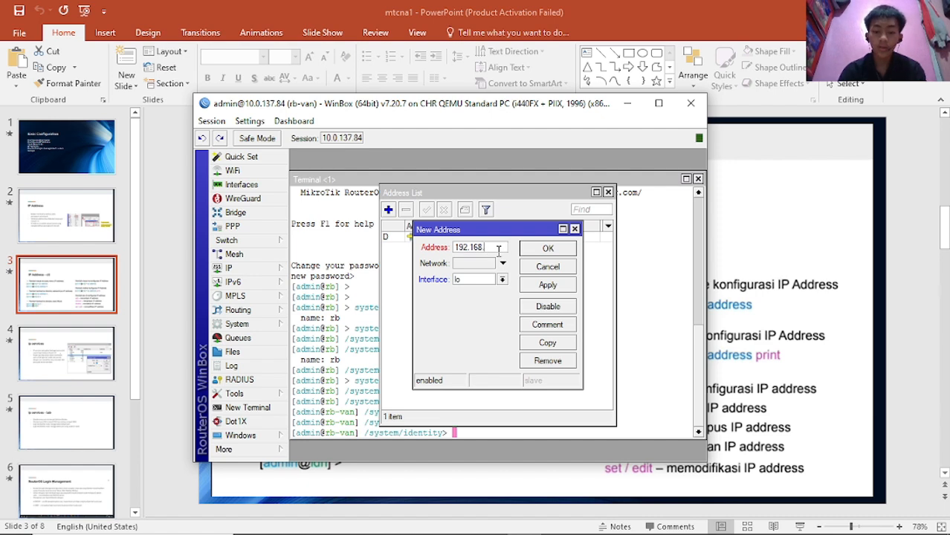
text(.88)
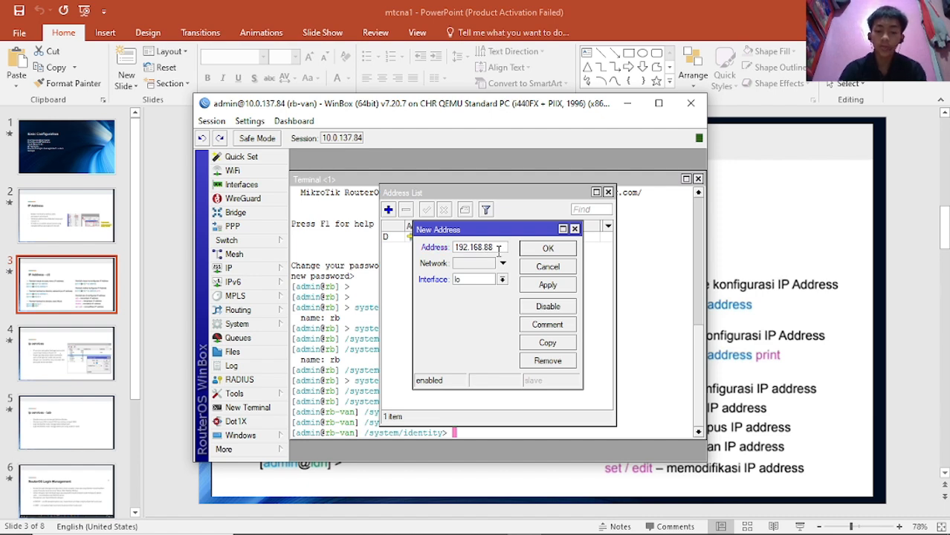
text(.1/)
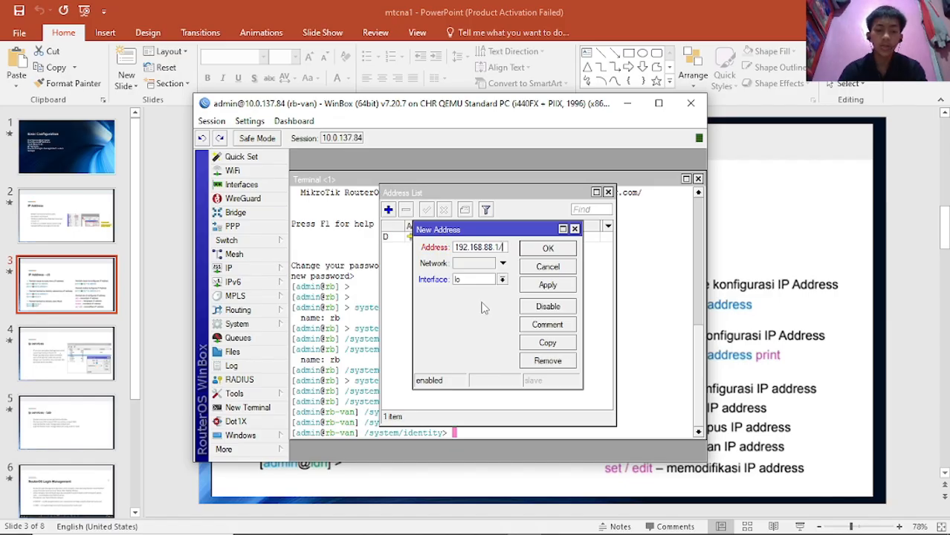
text(24)
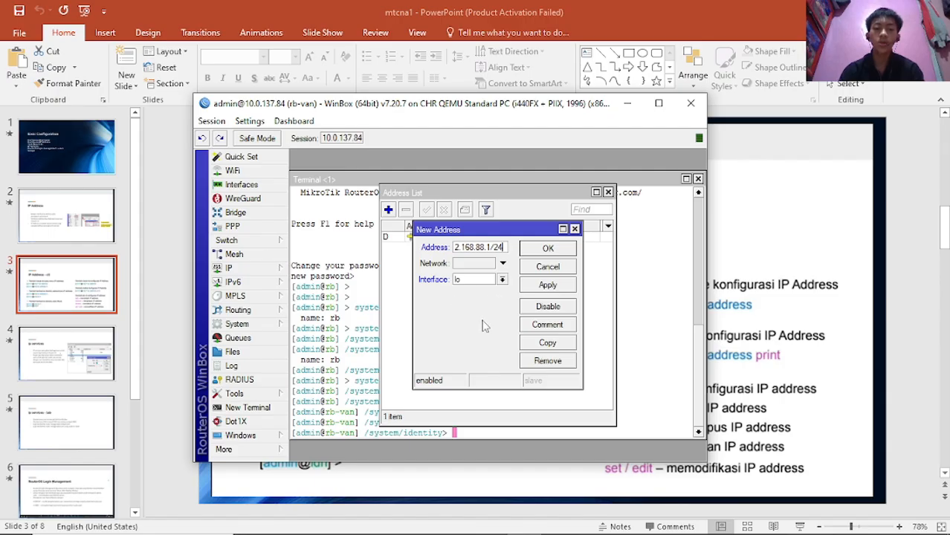
- In the PNETLab router console, run 'interface print' to list rb-van's interfaces
mouse_move(474, 526)
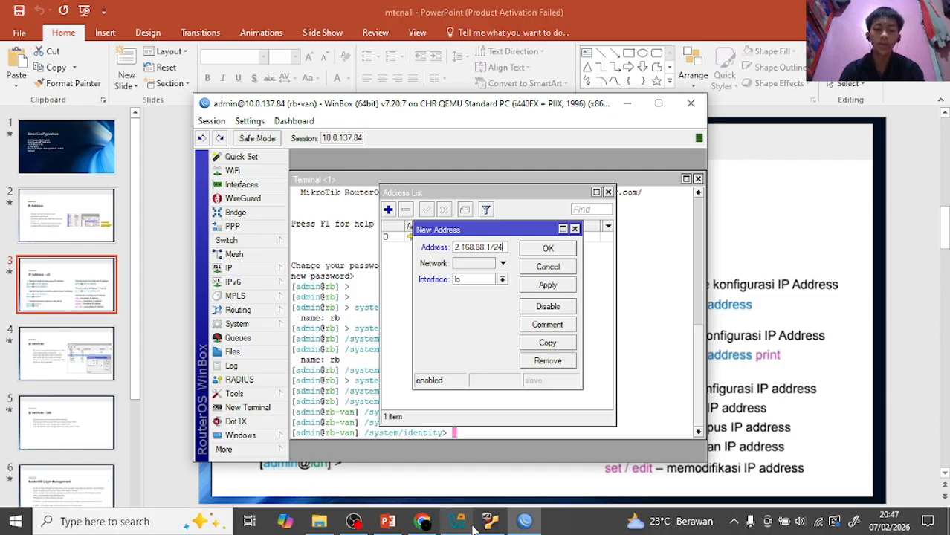
click(422, 521)
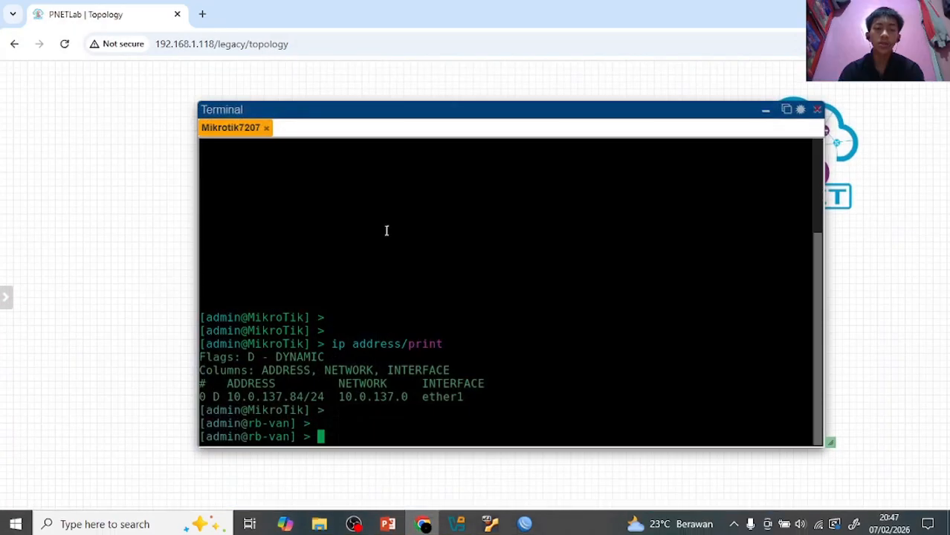
mouse_move(556, 529)
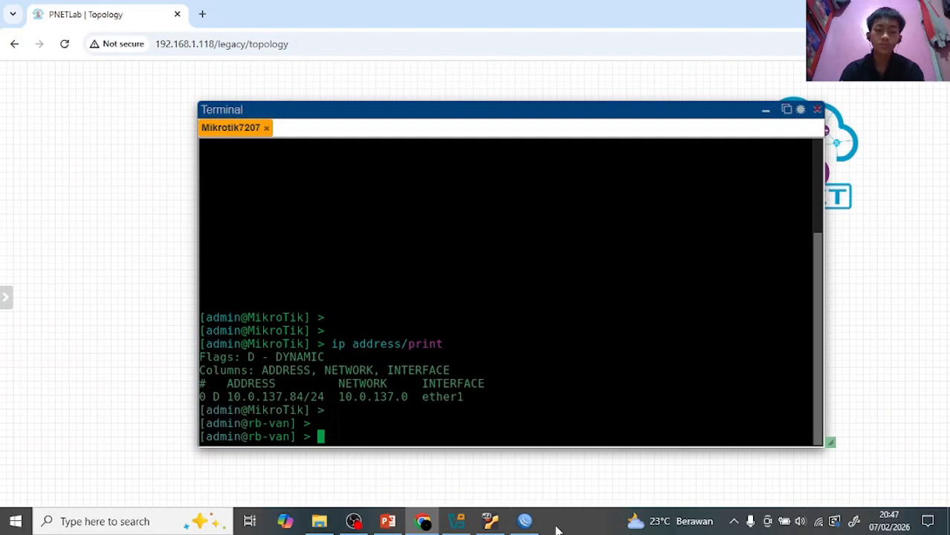
click(525, 521)
click(719, 108)
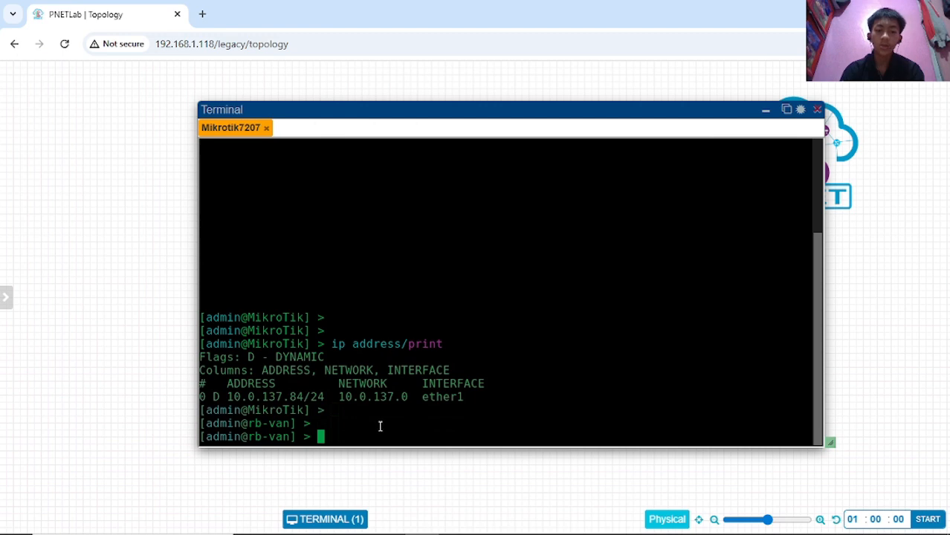
text(interface/)
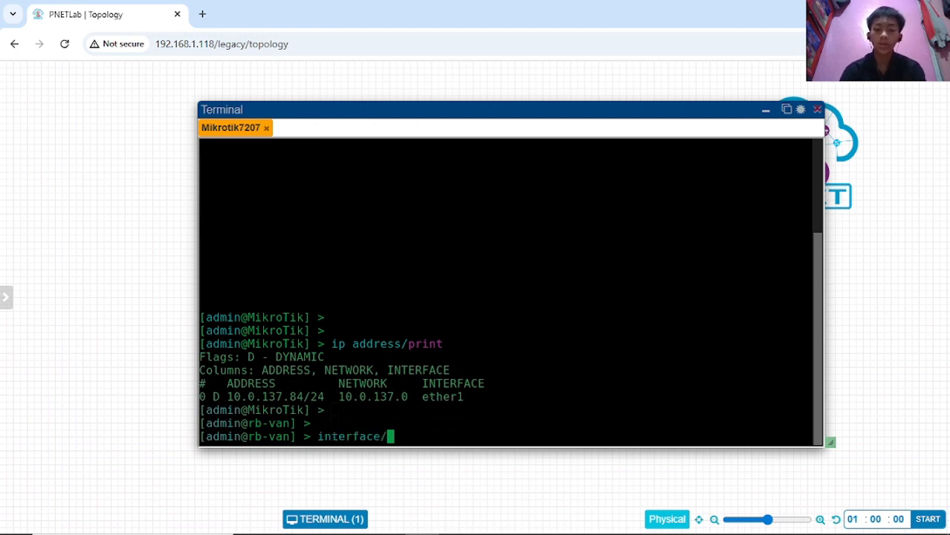
key(BackSpace)
text(print)
key(Return)
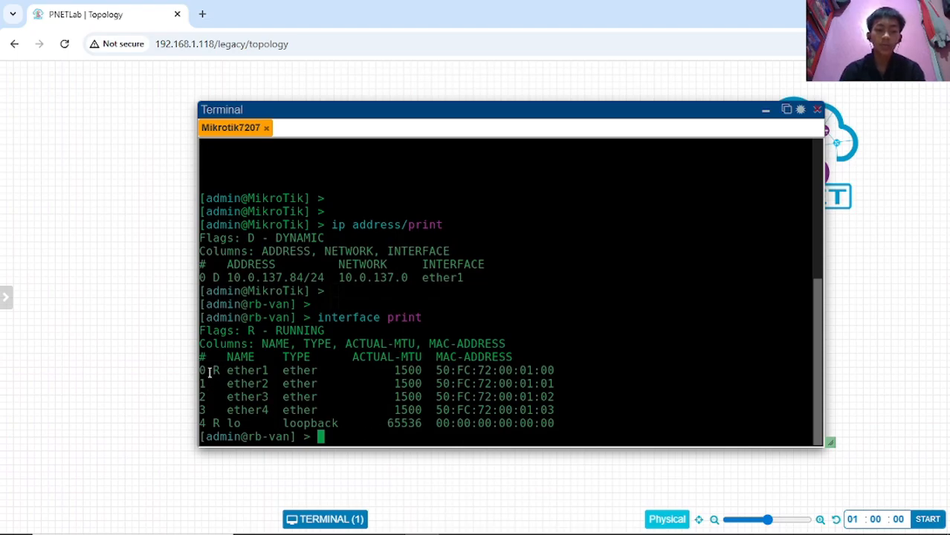
- Highlight ether1's running flag, the ether2 line and its index 1, then return to WinBox's address entry
drag(215, 370, 238, 368)
click(281, 373)
drag(201, 382, 207, 390)
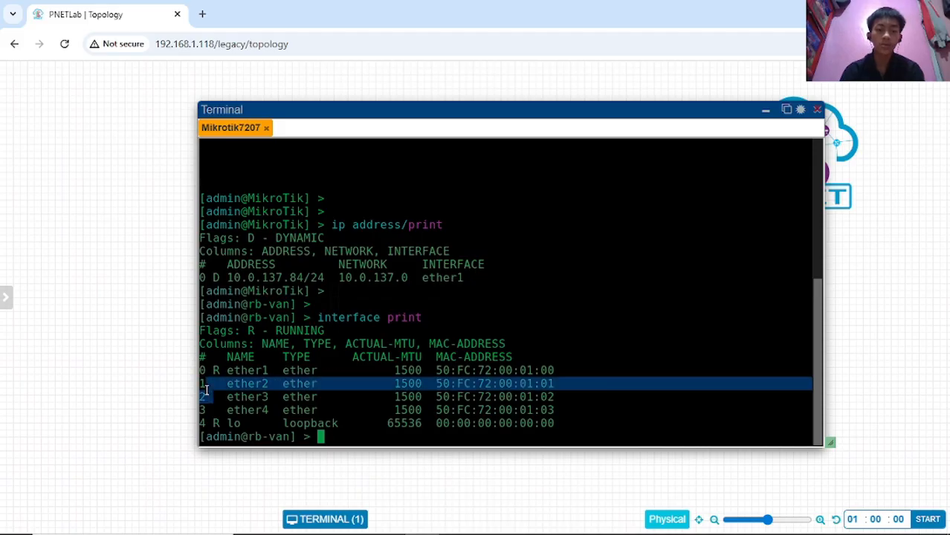
click(257, 411)
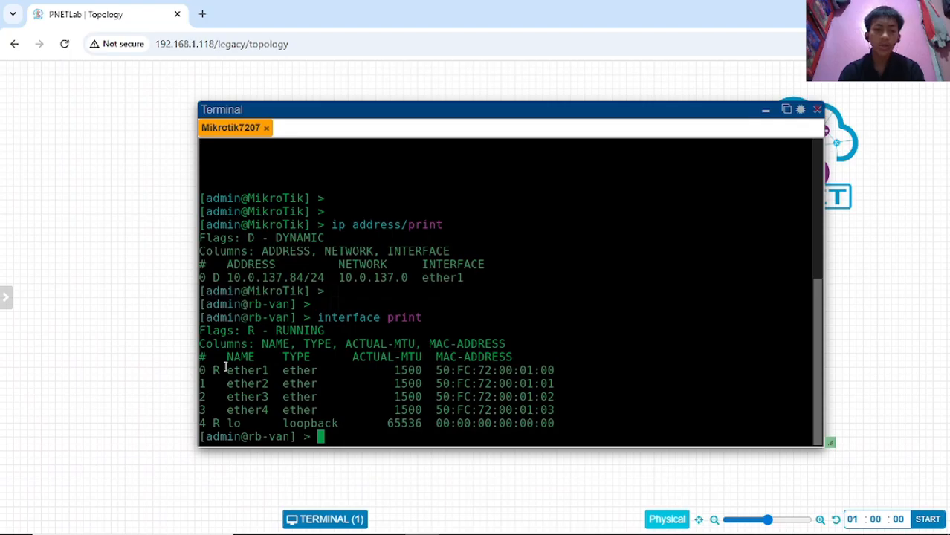
drag(213, 383, 199, 384)
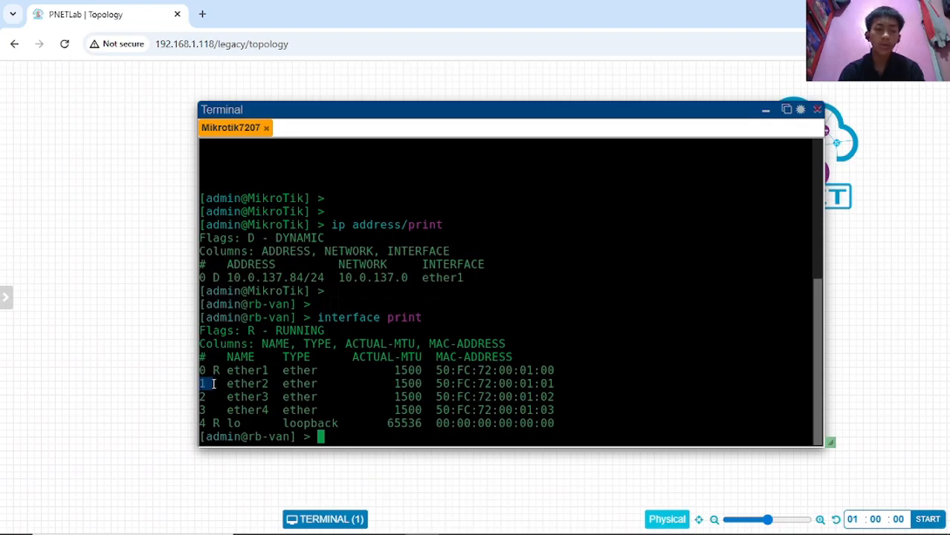
click(328, 380)
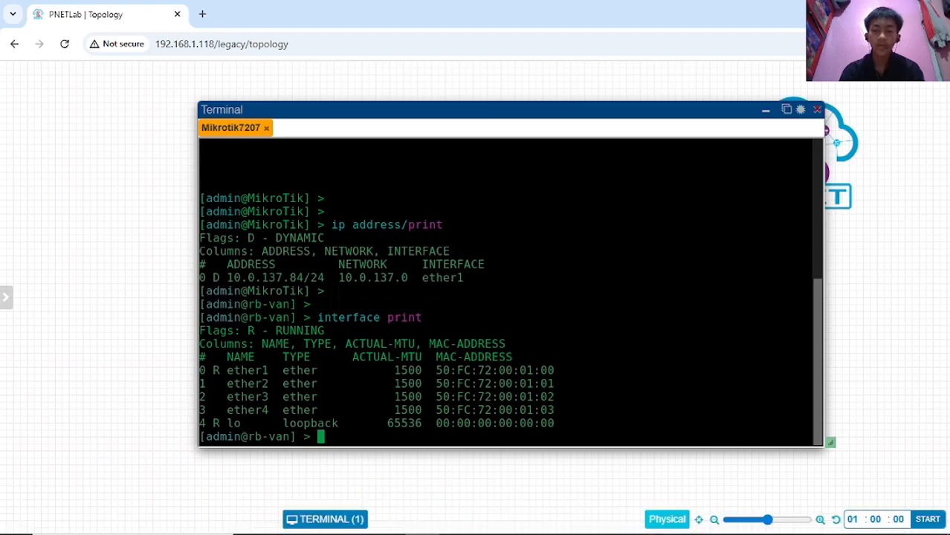
click(539, 527)
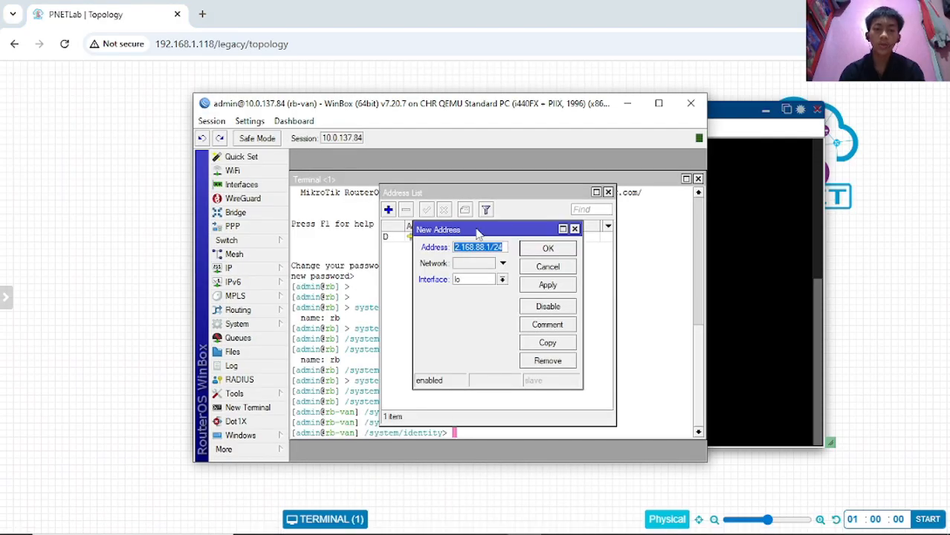
- Assign the 192.168.88.1/24 address to interface ether2, apply it and confirm with OK
click(503, 279)
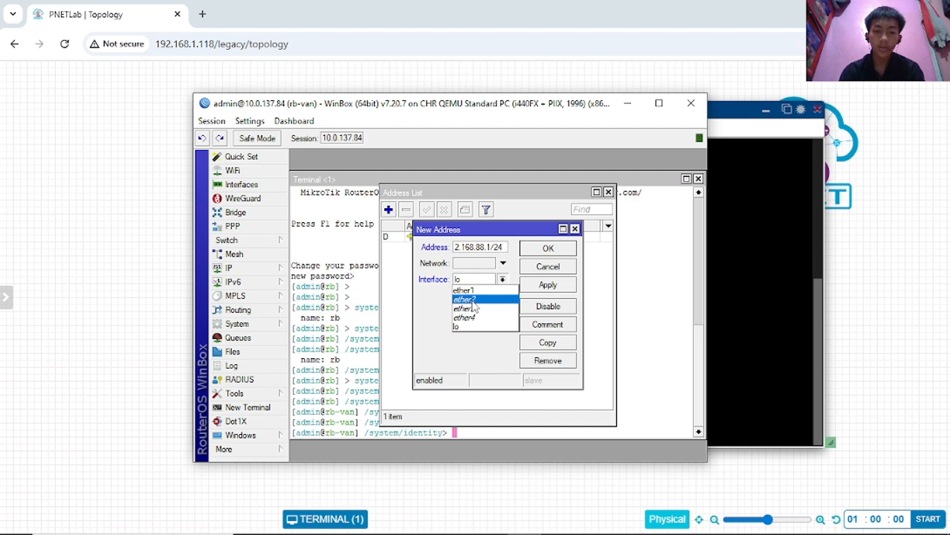
click(472, 301)
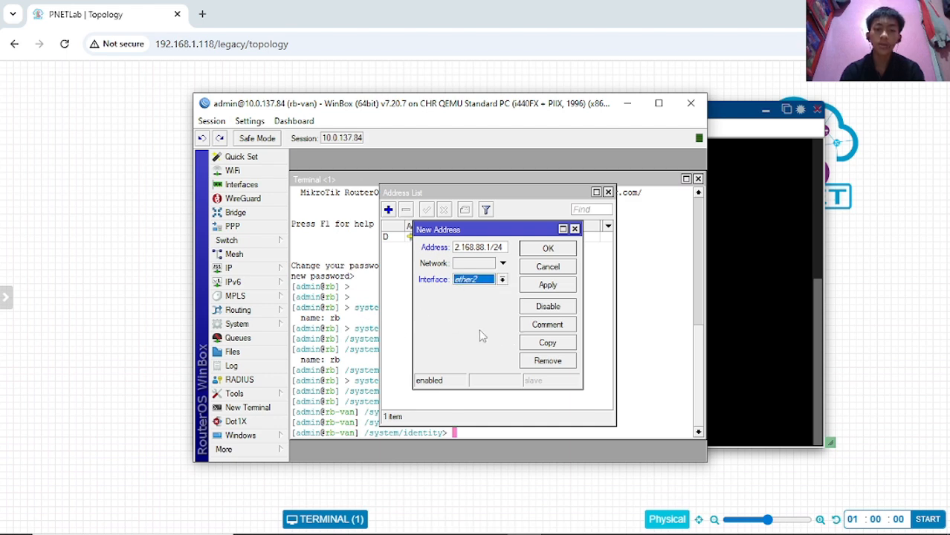
click(550, 287)
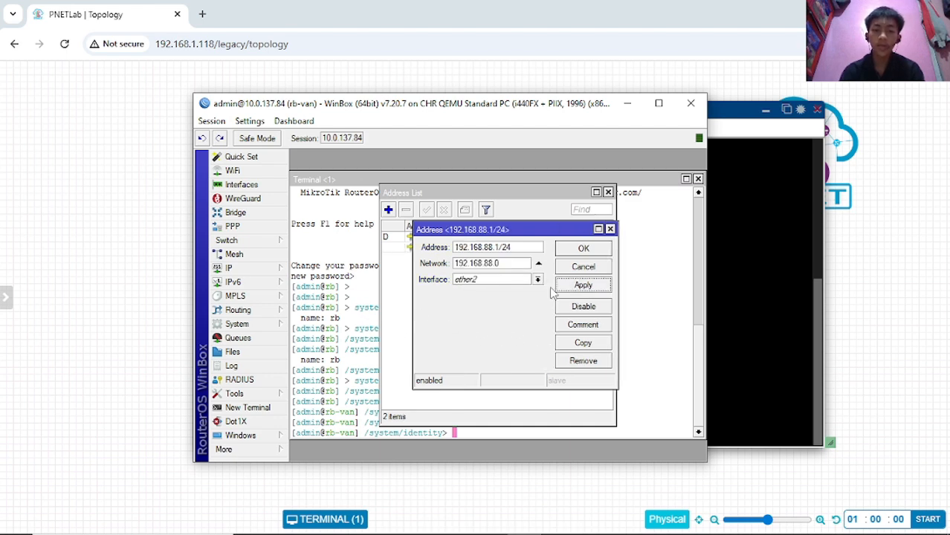
click(571, 251)
- Select and deselect the new 192.168.88.1/24 entry in the address list a few times
click(455, 248)
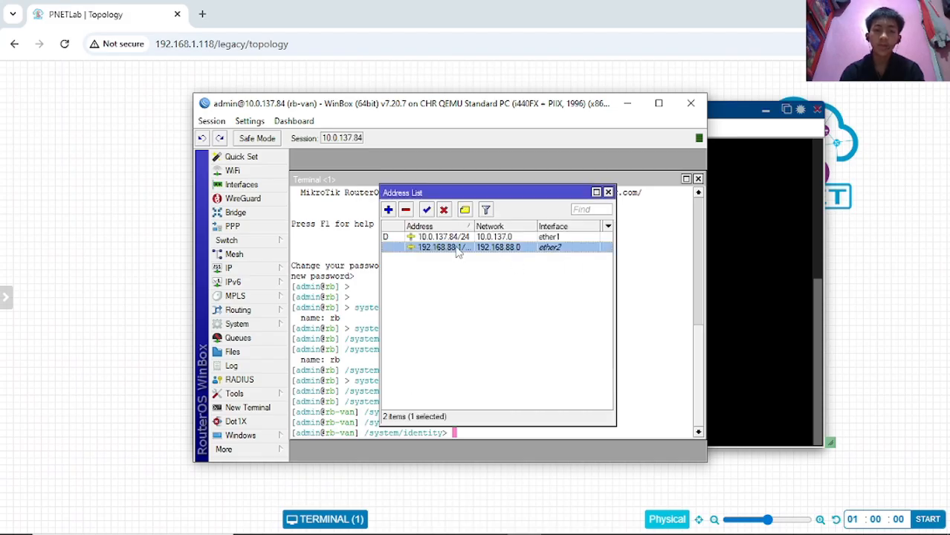
click(454, 269)
click(453, 252)
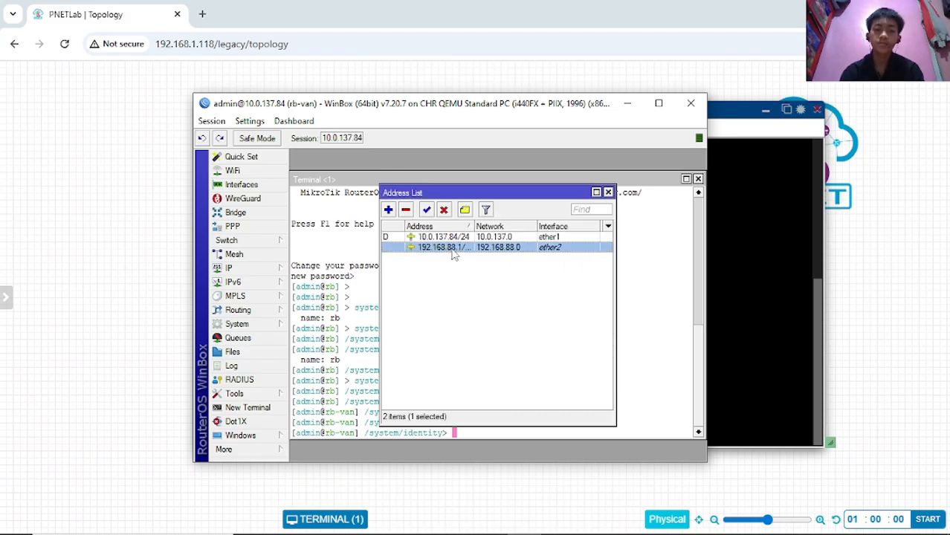
click(447, 276)
click(448, 249)
click(455, 279)
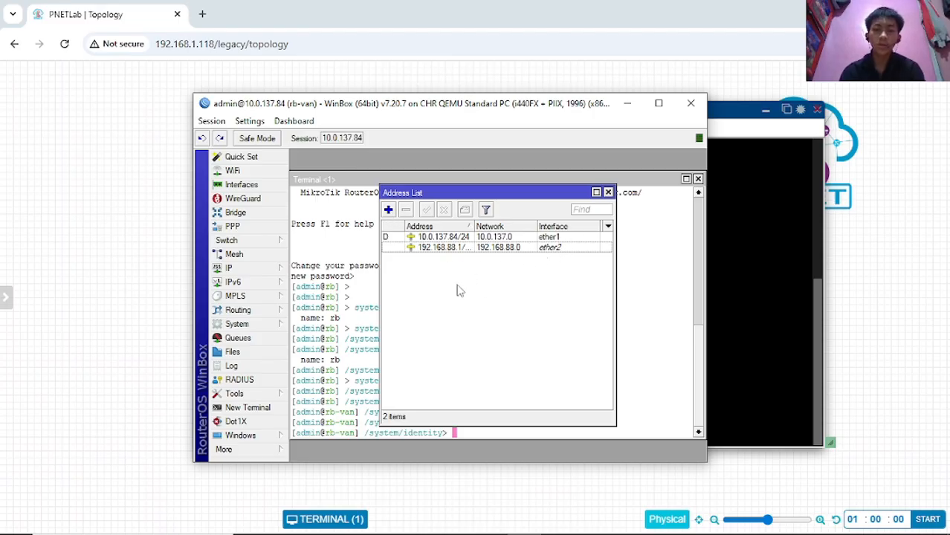
- Close the address list and return the terminal to the root command level with '/'
click(608, 192)
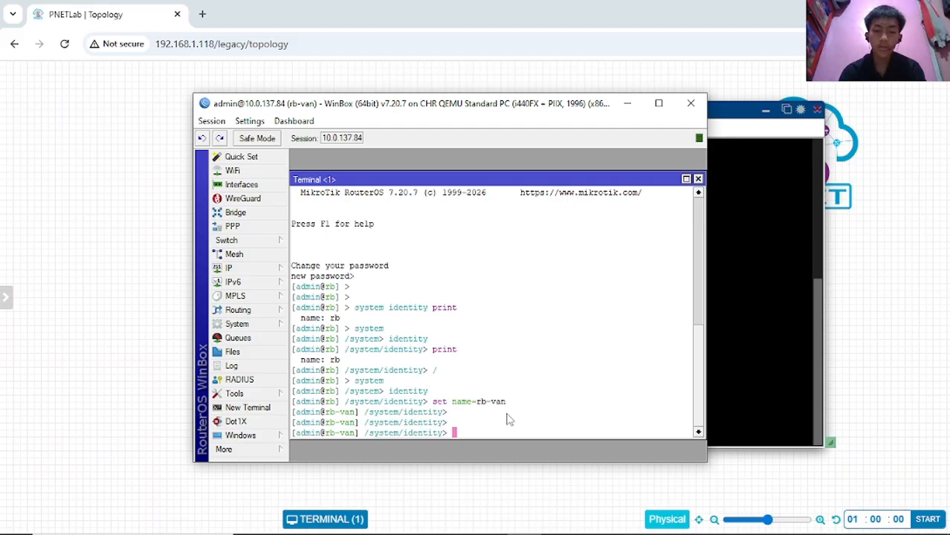
text(ip)
key(BackSpace)
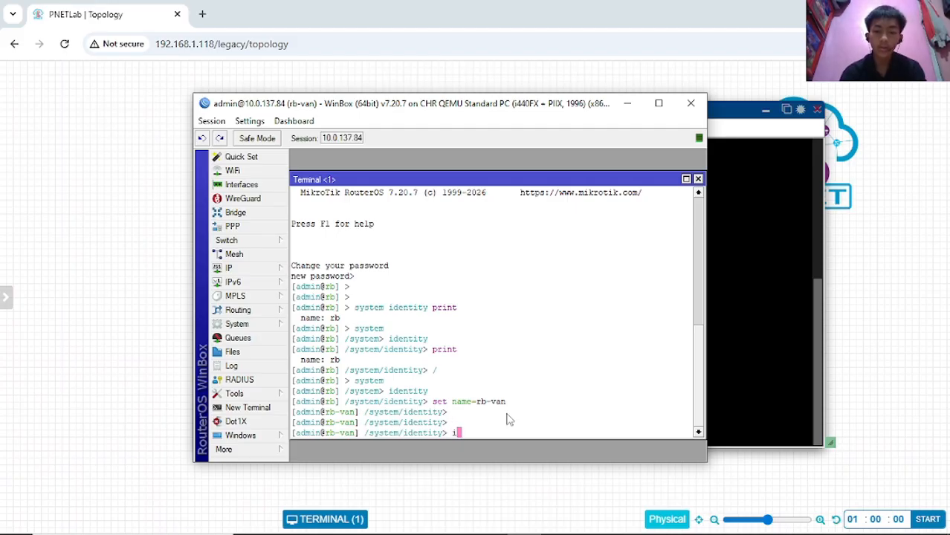
text(p)
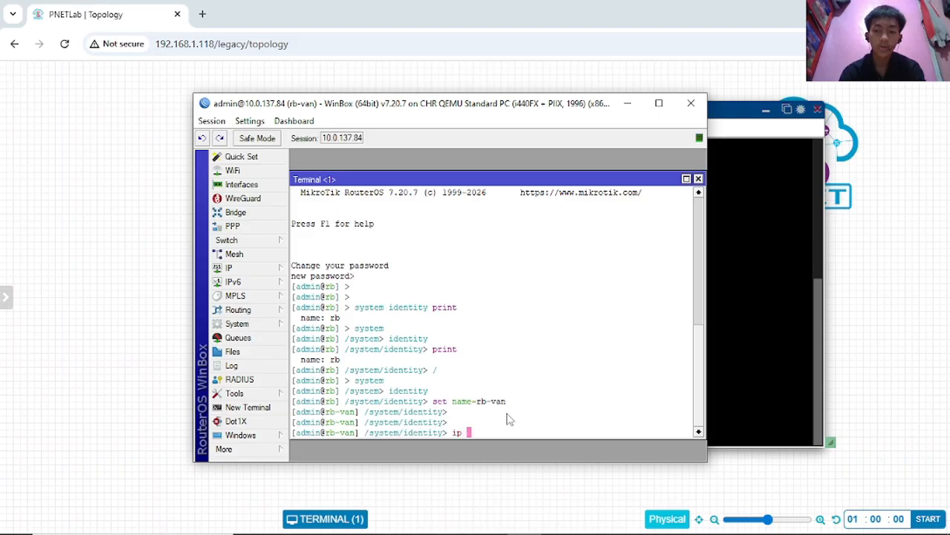
text( ad)
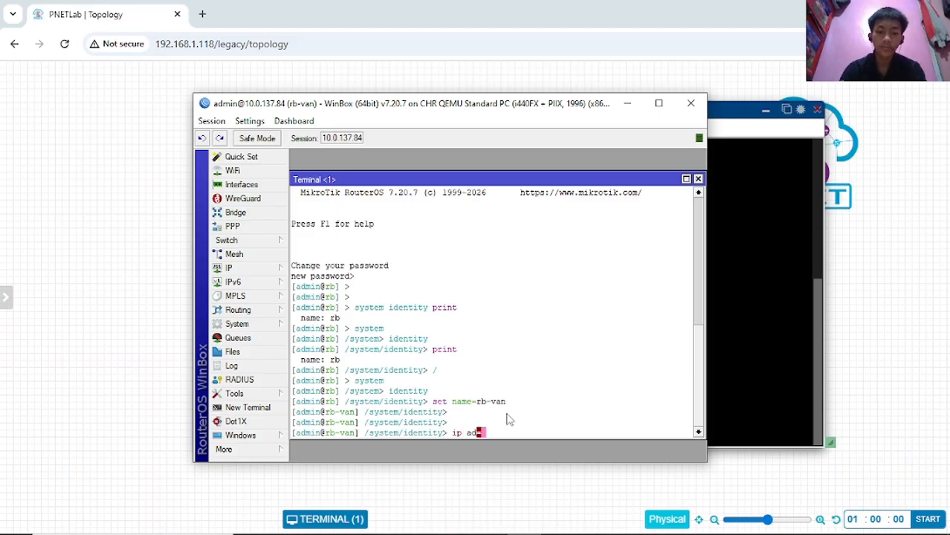
text(d)
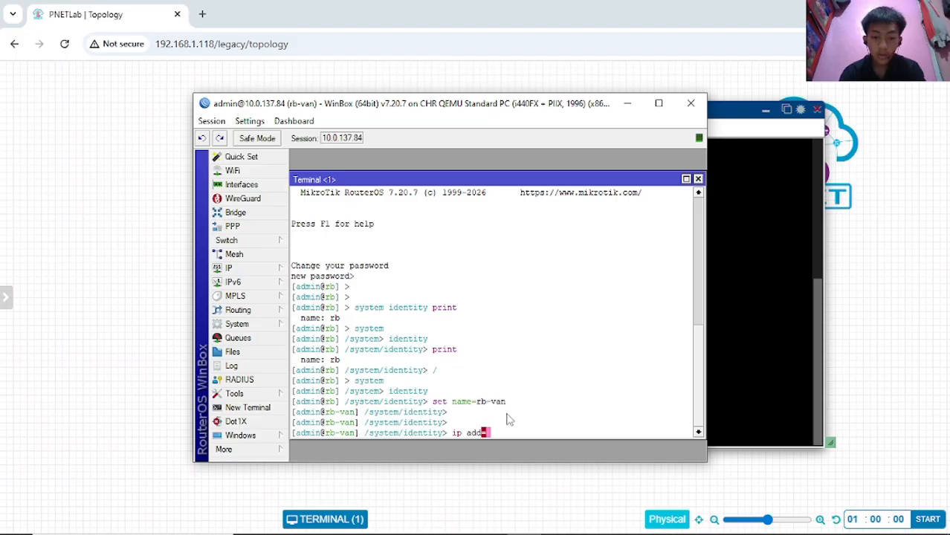
text(r)
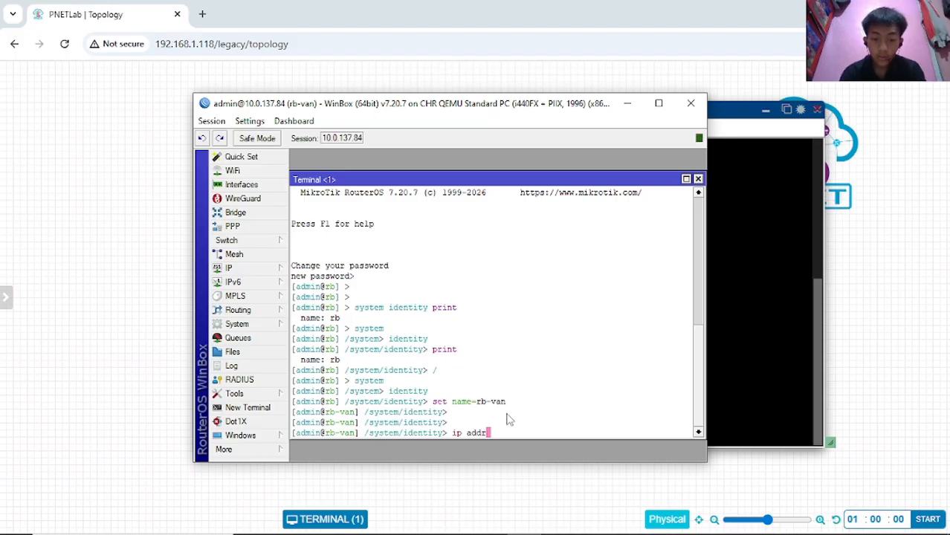
key(BackSpace)
key(BackSpace)
key(BackSpace)
key(BackSpace)
key(BackSpace)
key(BackSpace)
key(BackSpace)
text(/)
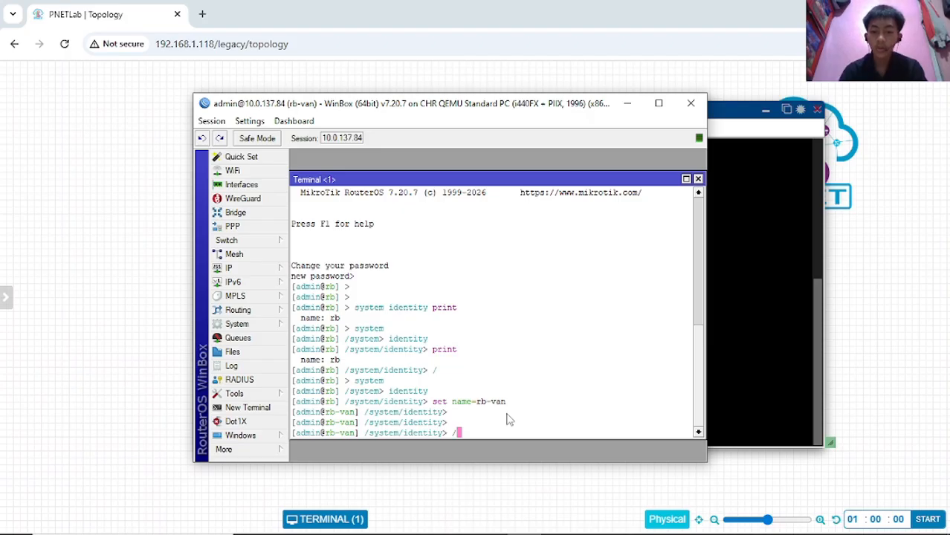
key(Return)
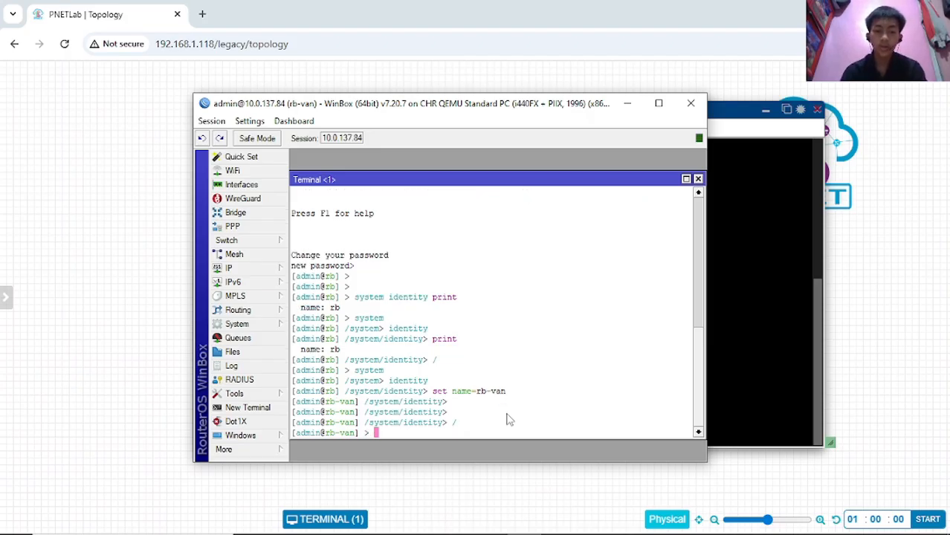
- Enter the ip address menu twice, directly and via ip then address, returning to root each time
text(i)
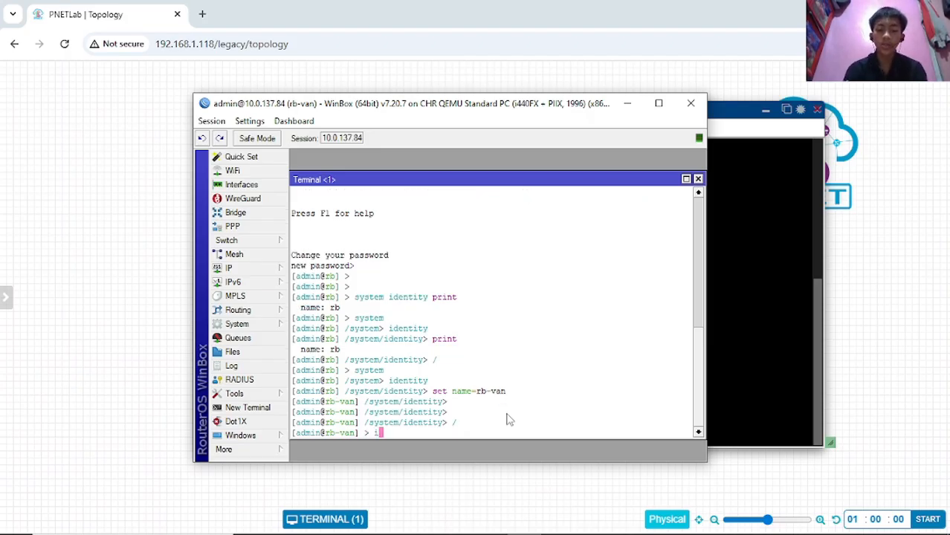
text(p address/)
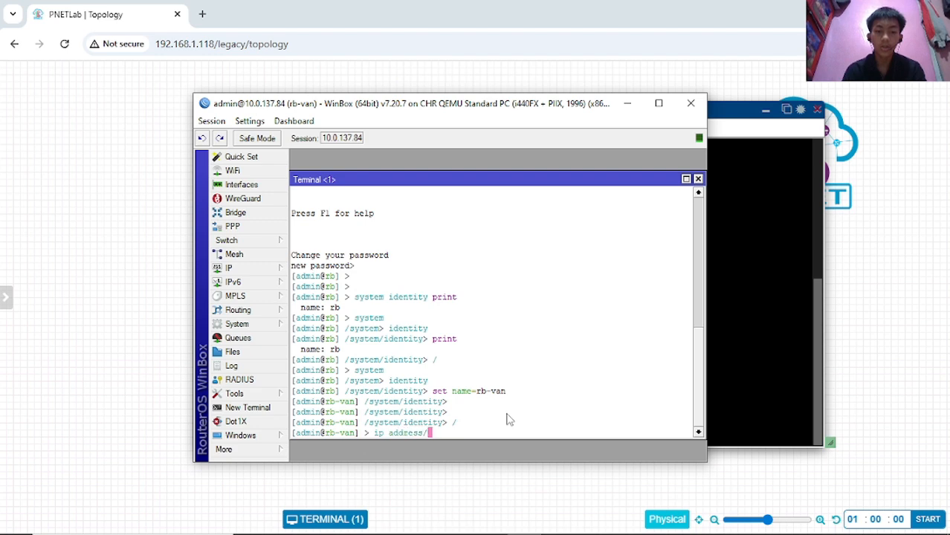
key(BackSpace)
key(Return)
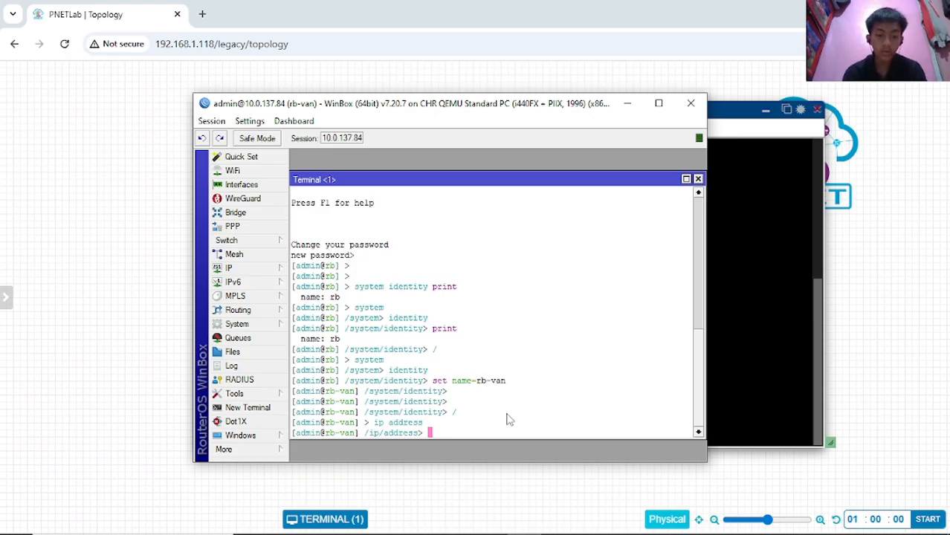
text(/)
key(Return)
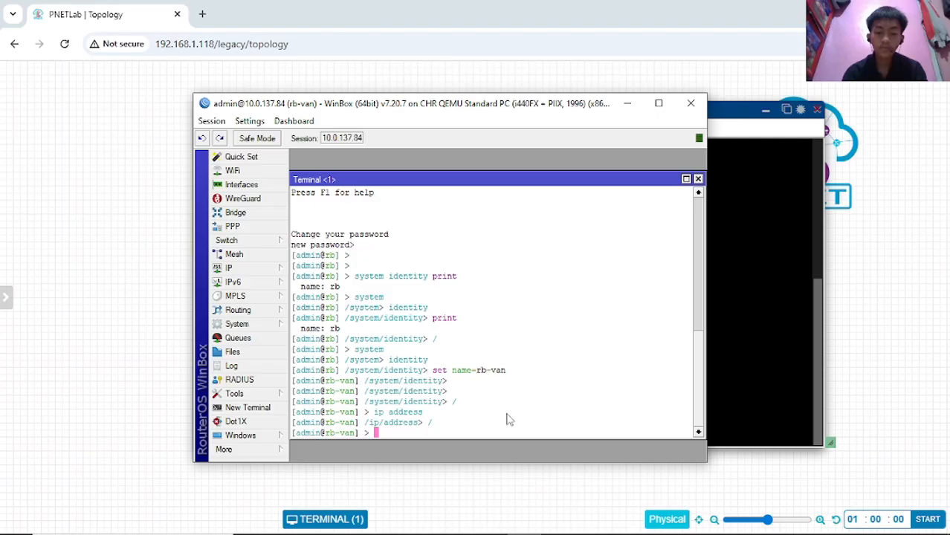
text(ip)
key(Return)
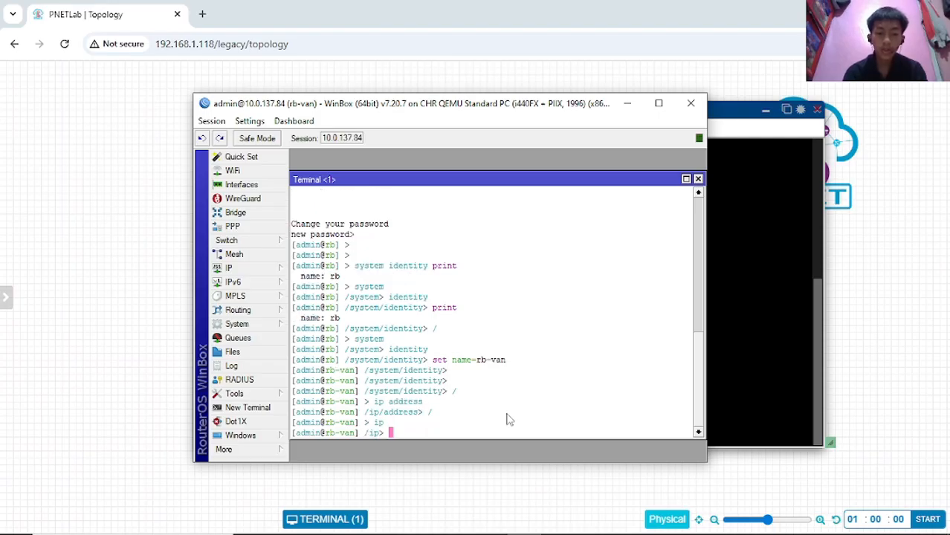
text(address/)
key(Return)
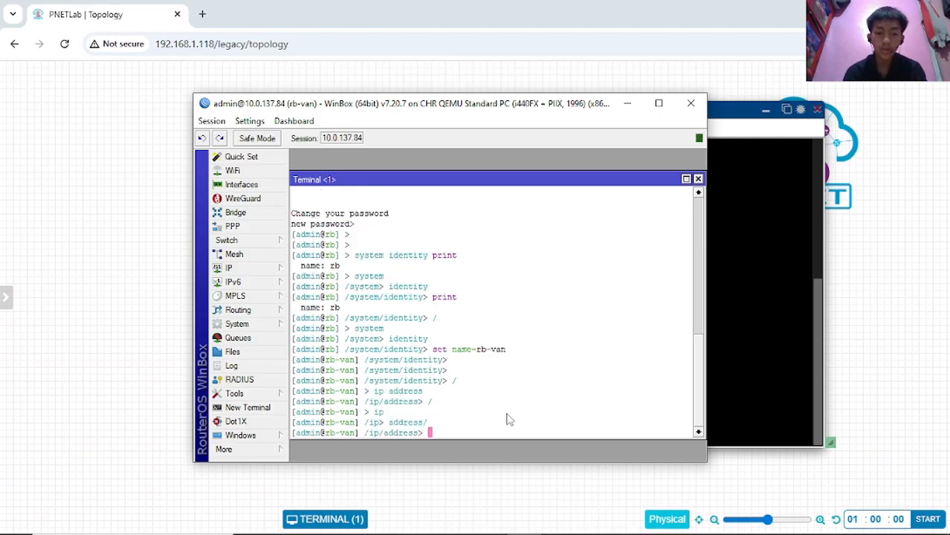
text(/)
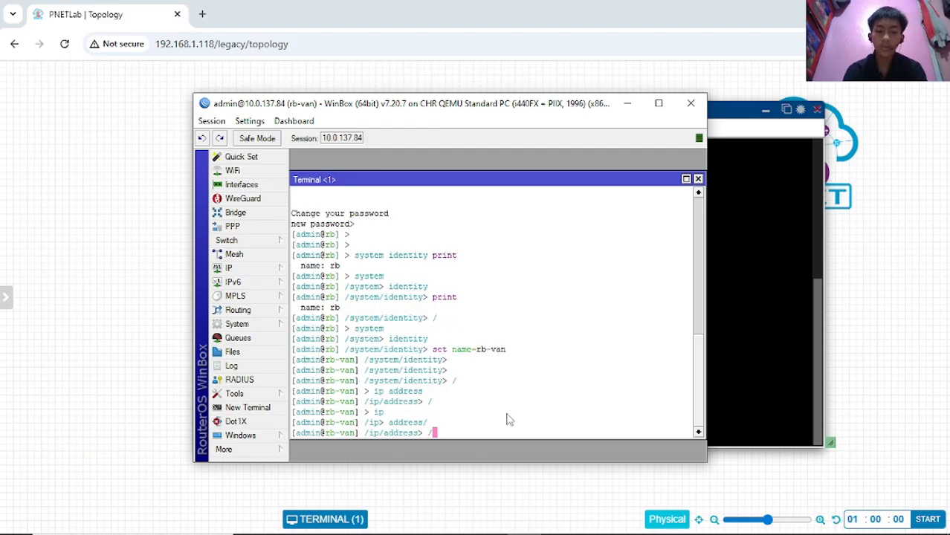
key(Return)
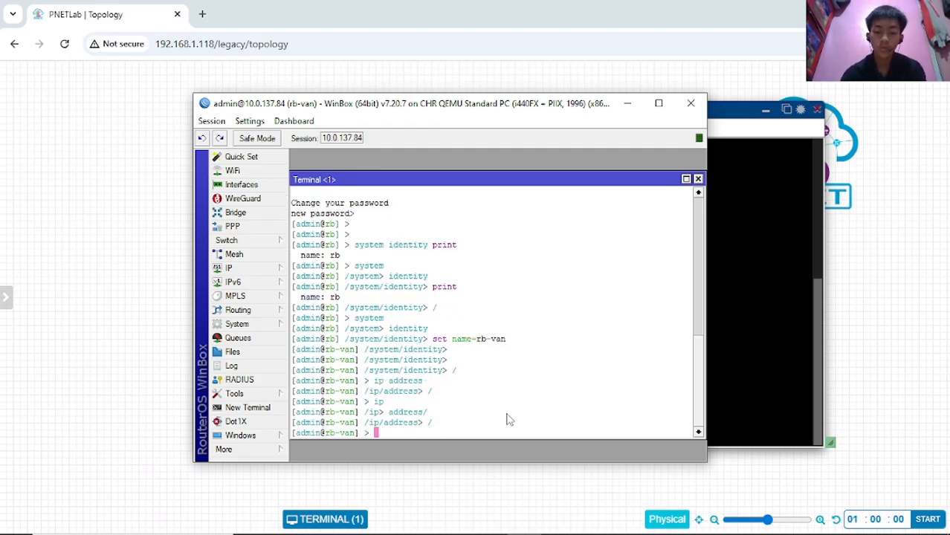
- Run 'interface print' to list ether1–ether4 and lo with MTU and MAC, then type ip
text(interface/)
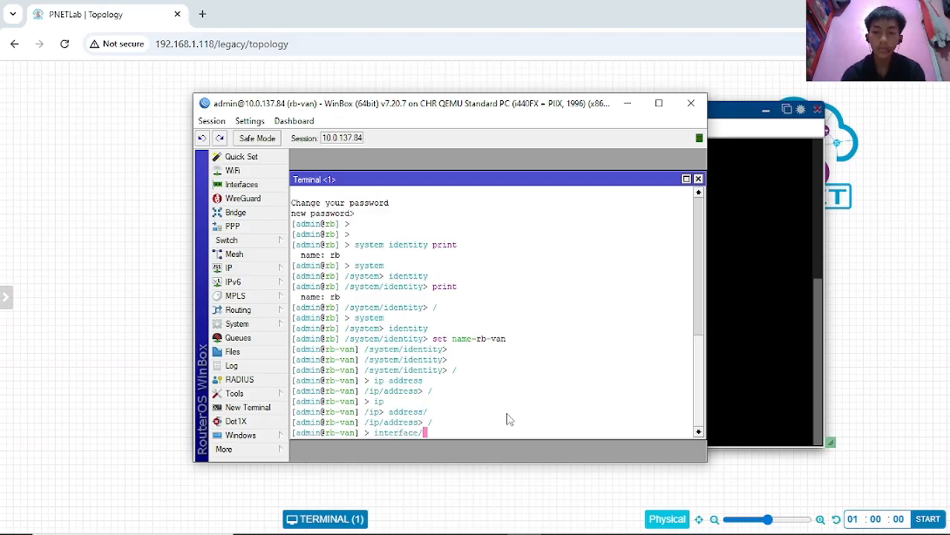
key(BackSpace)
text(print)
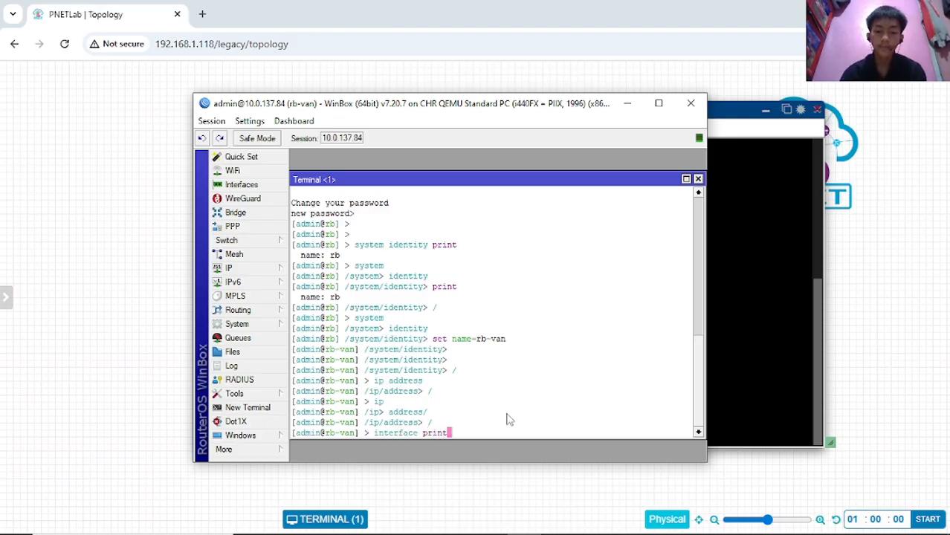
key(Return)
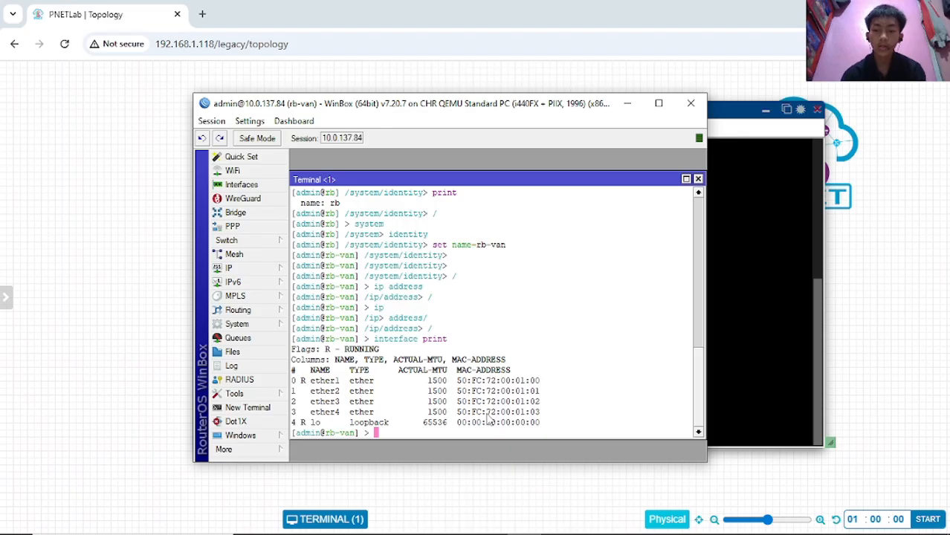
text(ip)
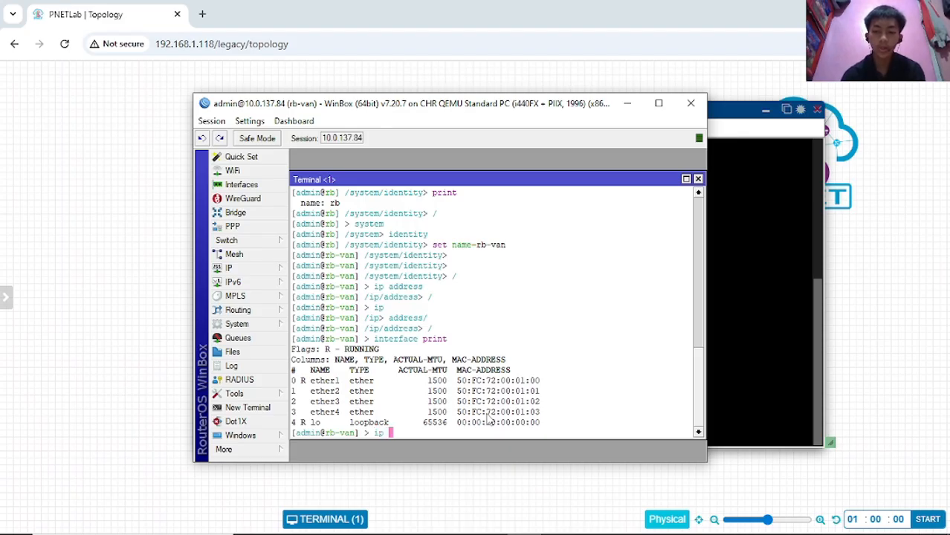
key(BackSpace)
- Move into the ip address submenu
key(Return)
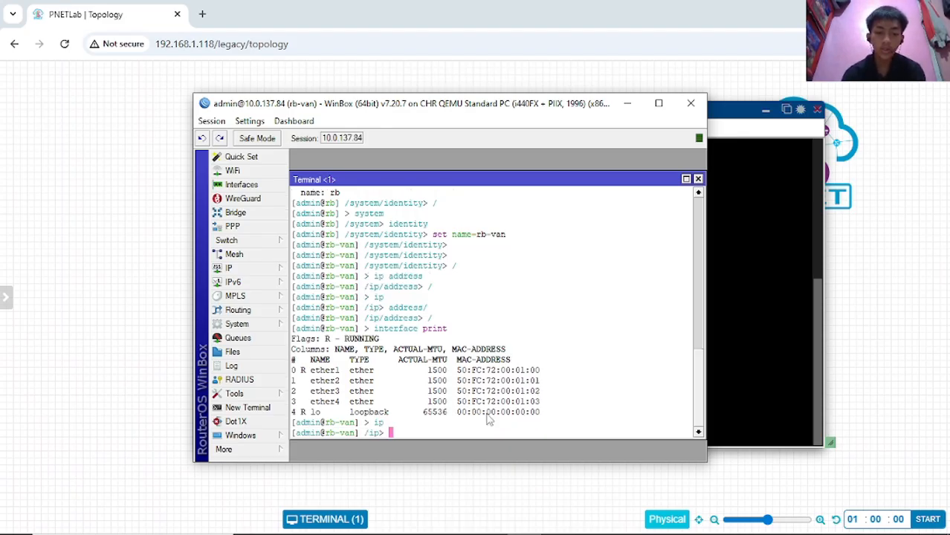
text(address/)
key(BackSpace)
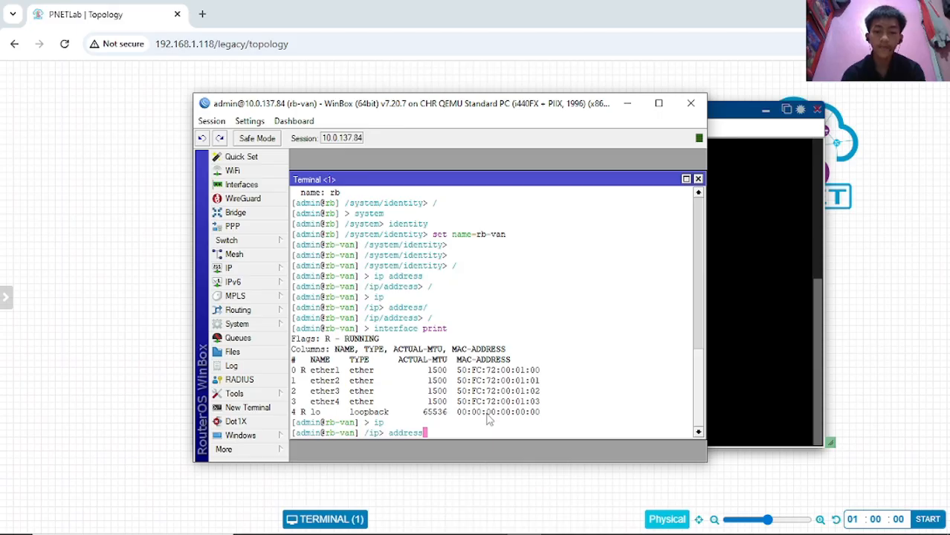
key(Return)
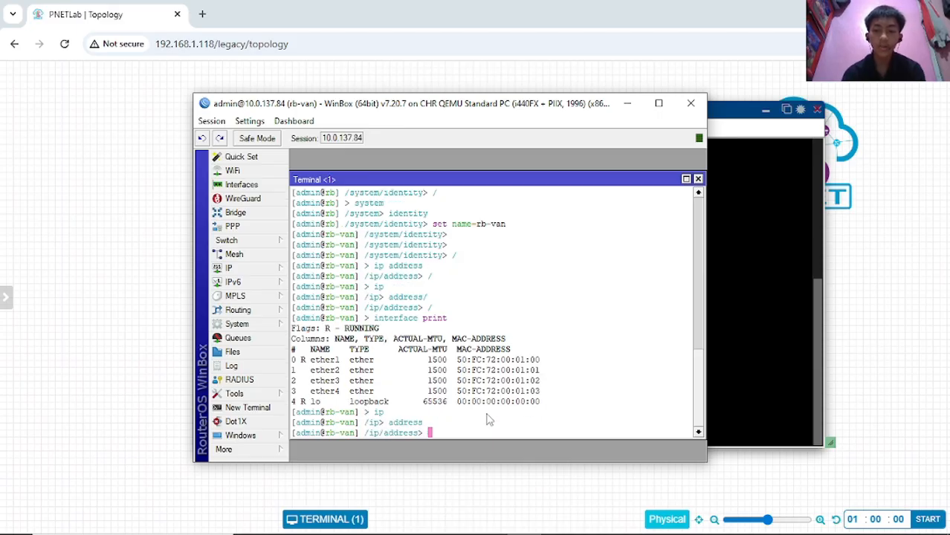
- Run 'add address=192.168.77.1/24 interface=ether3' to add the address to ether3
text(a)
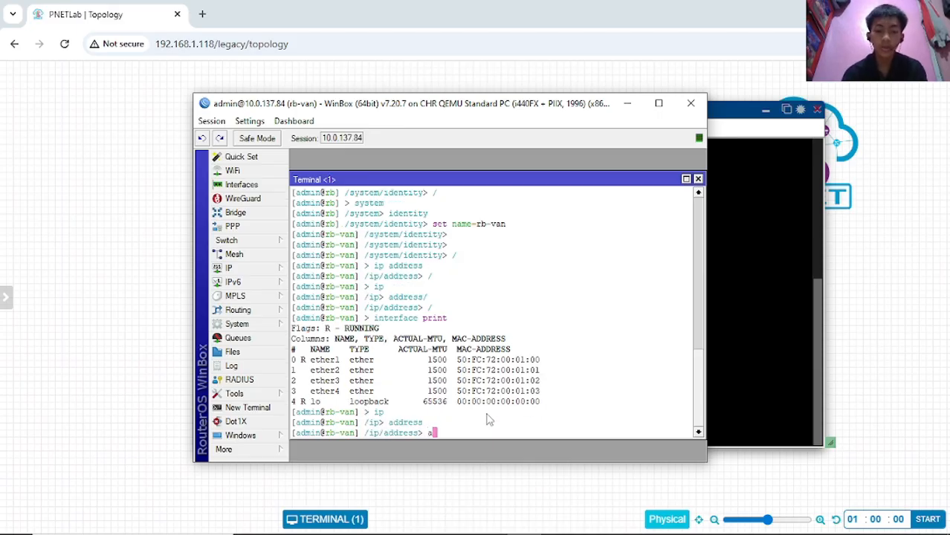
text(dd address=)
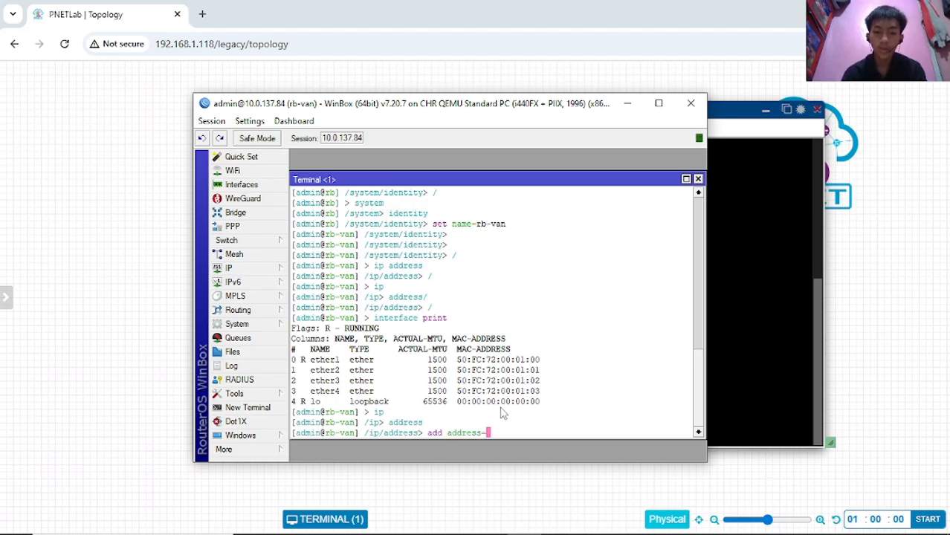
text(192)
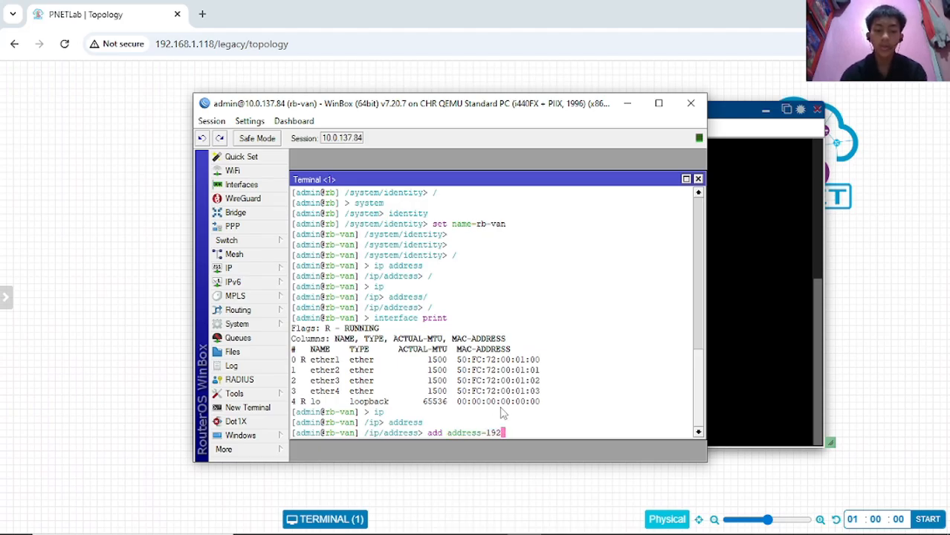
text(.168)
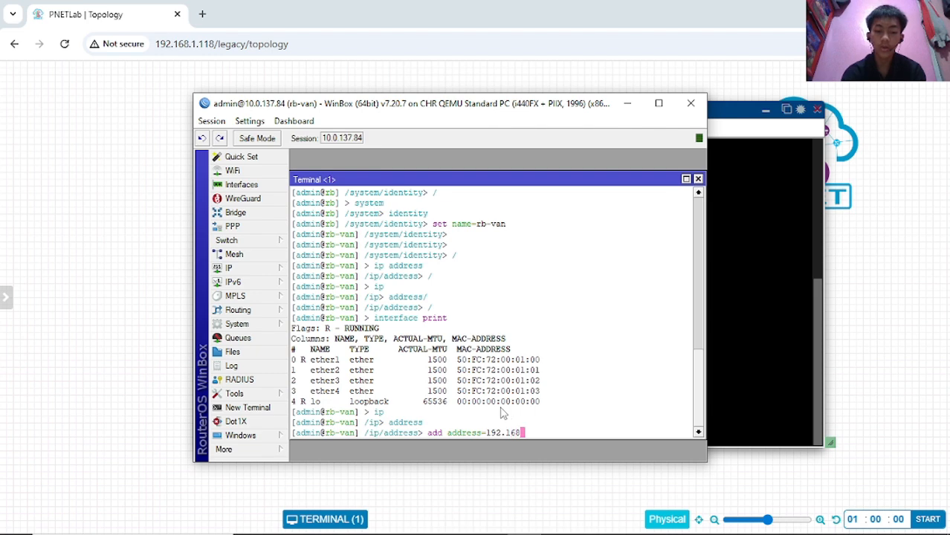
text(.)
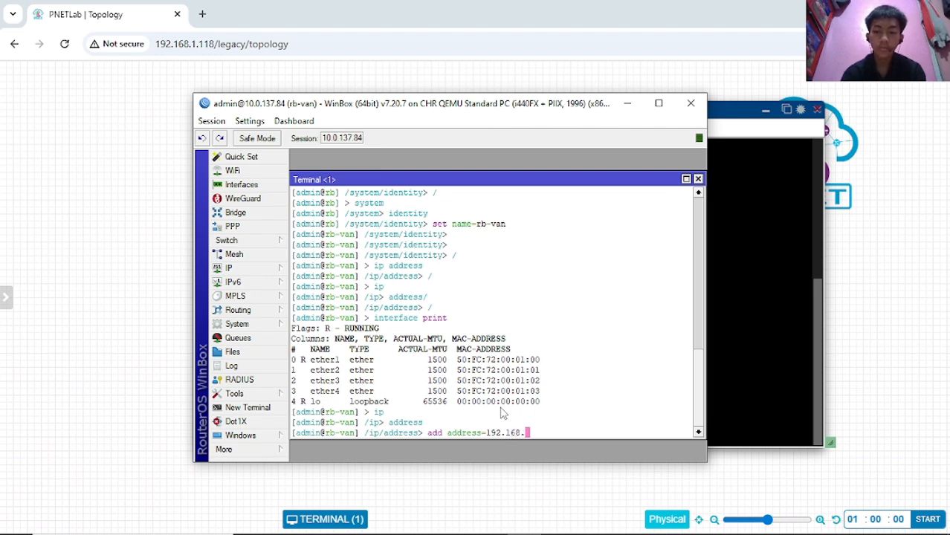
text(77)
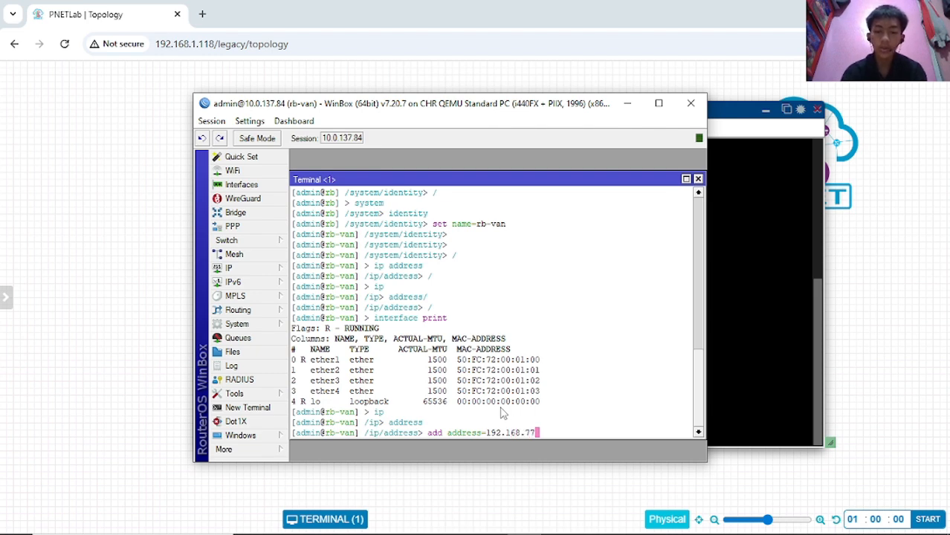
text(.)
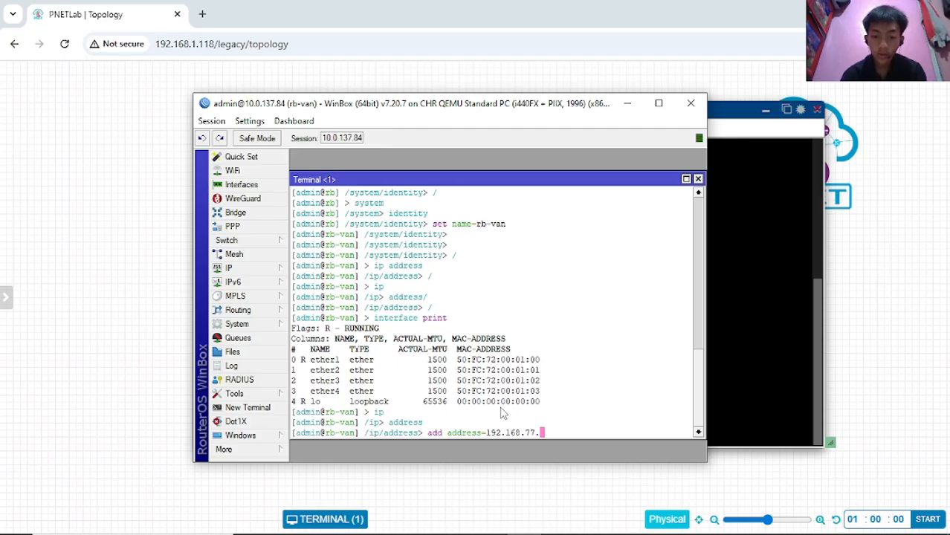
text(1)
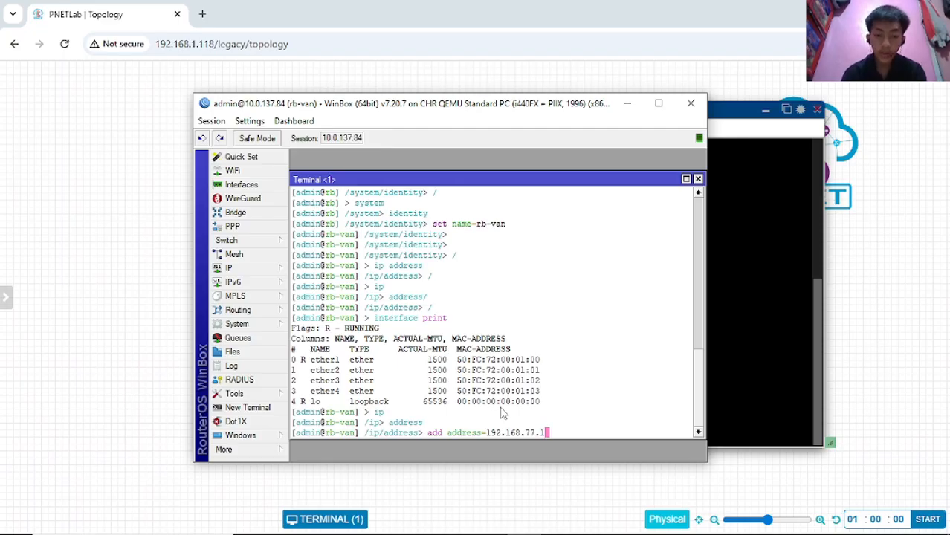
key(BackSpace)
key(BackSpace)
text(.1)
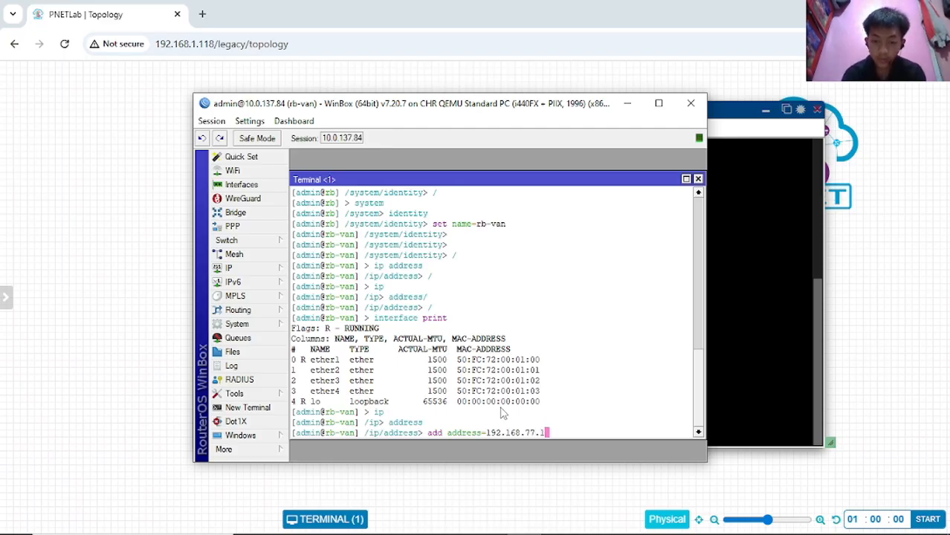
text(/)
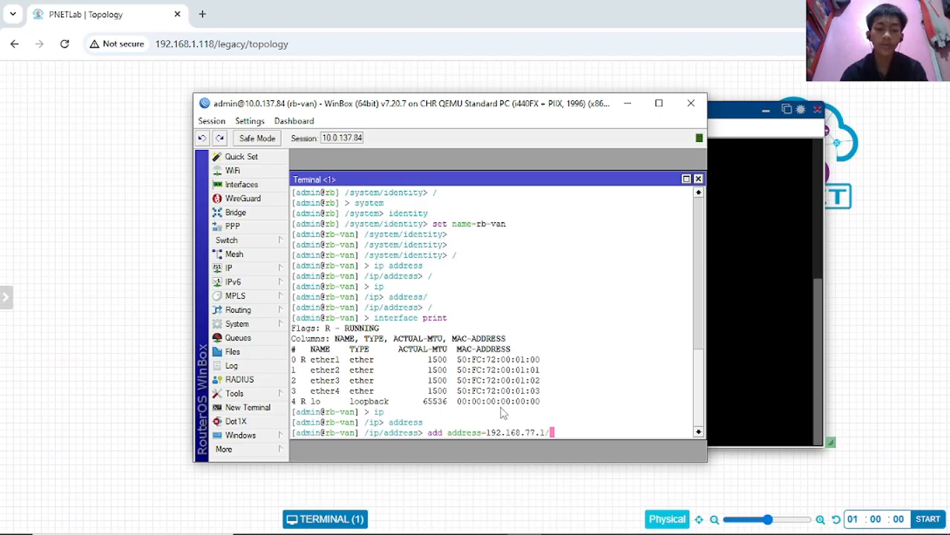
text(24)
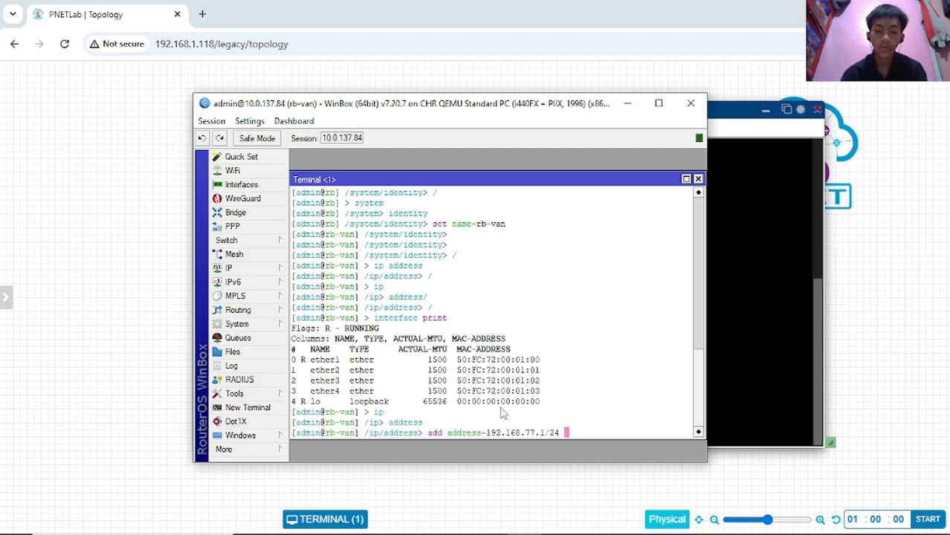
text( interface=)
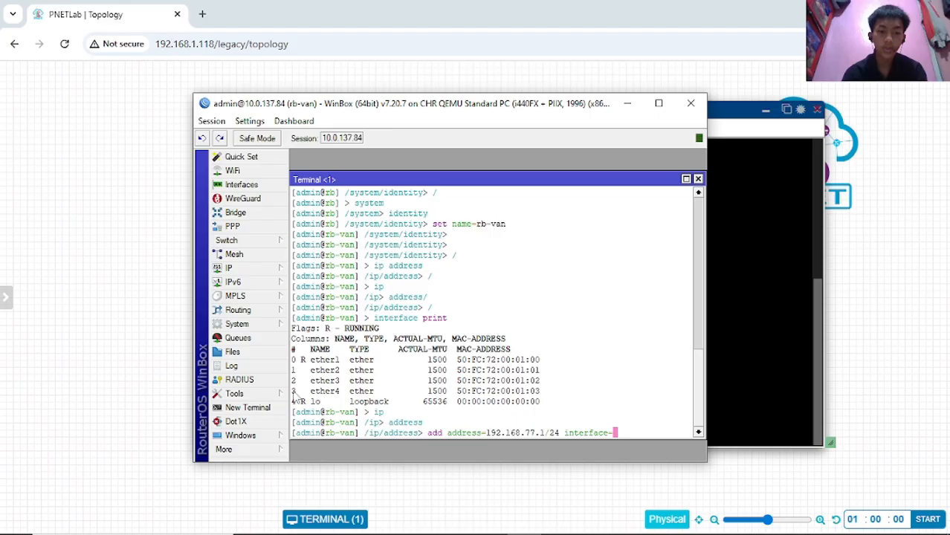
double_click(318, 382)
click(328, 382)
text(ether)
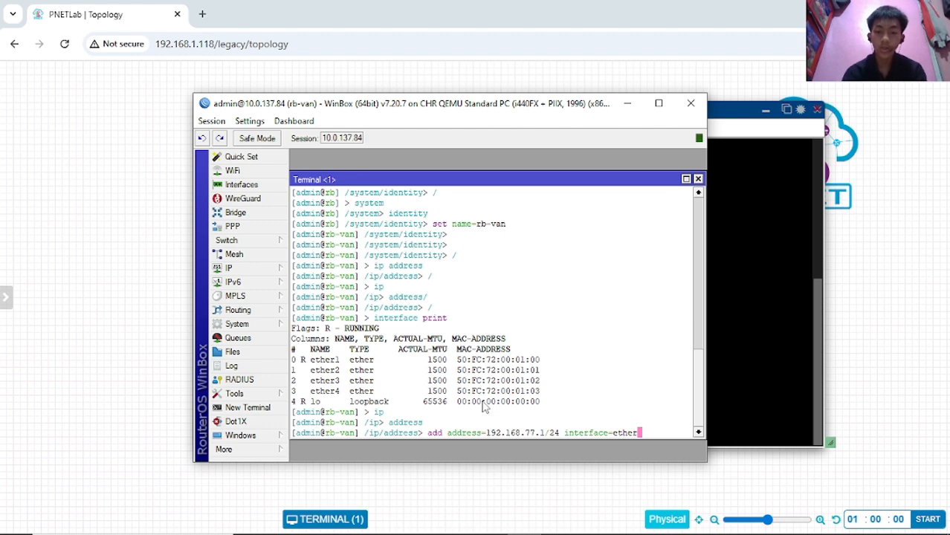
text(3)
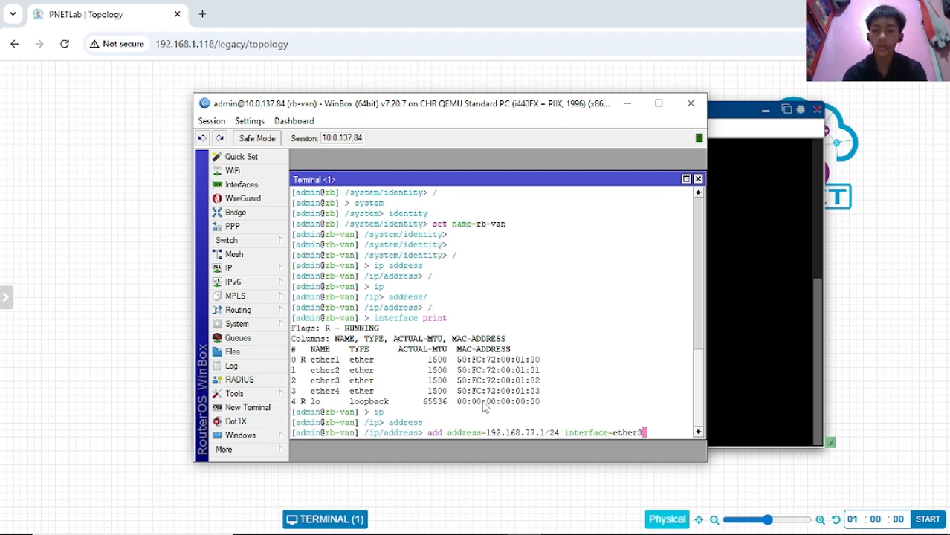
key(Return)
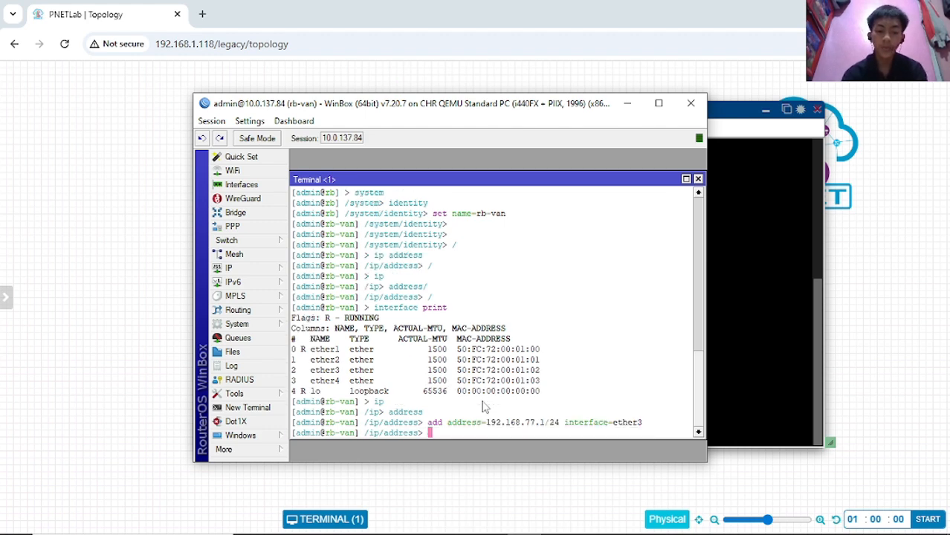
- Print the address list, now three entries, highlighting the ether2 and 192.168.77.1/24 rows
text(print)
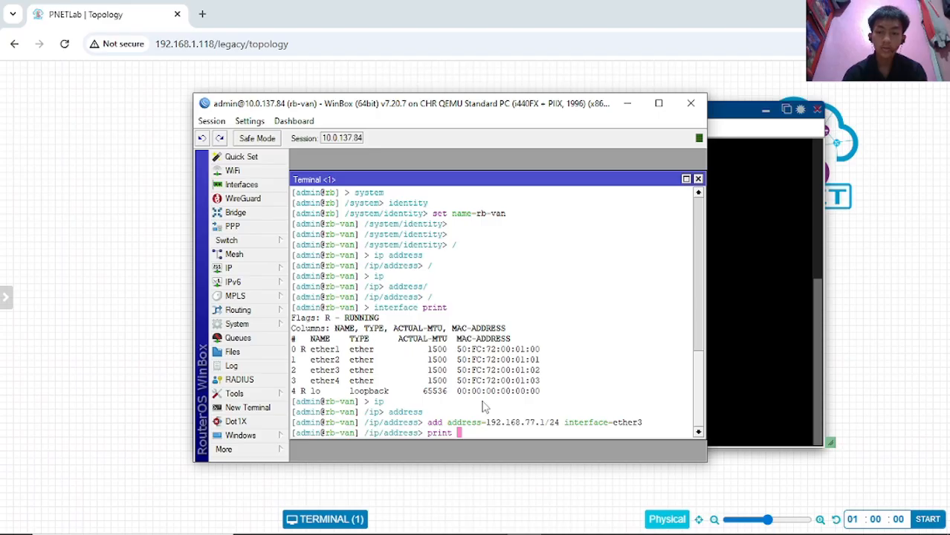
key(Return)
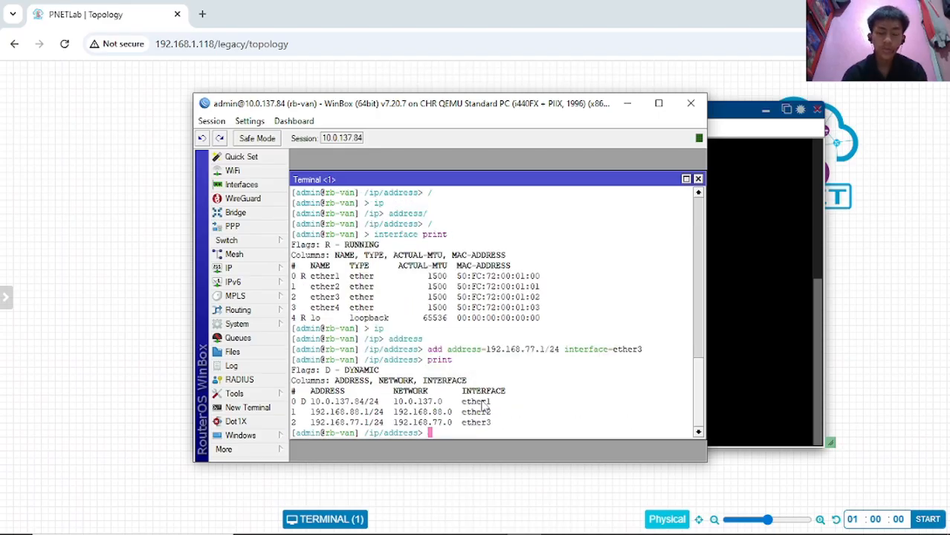
drag(312, 414, 383, 424)
click(352, 414)
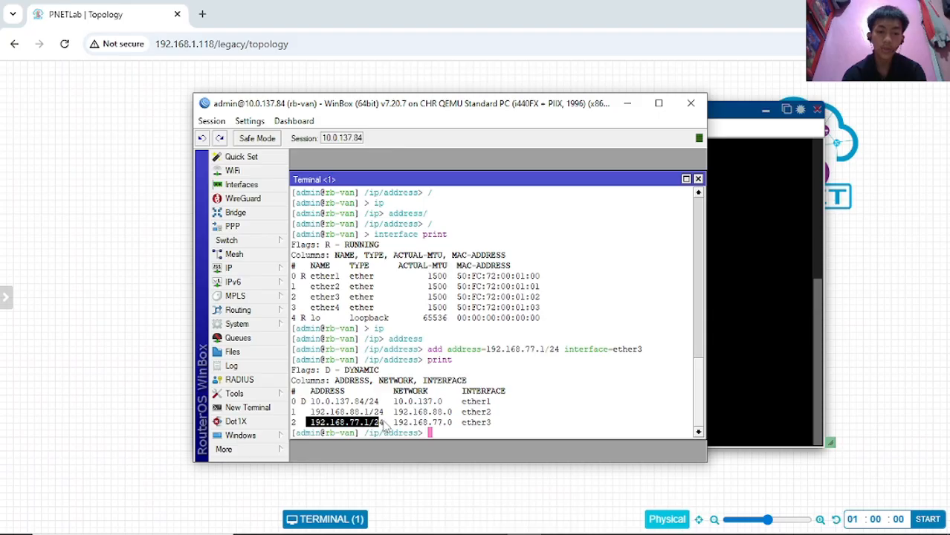
click(384, 424)
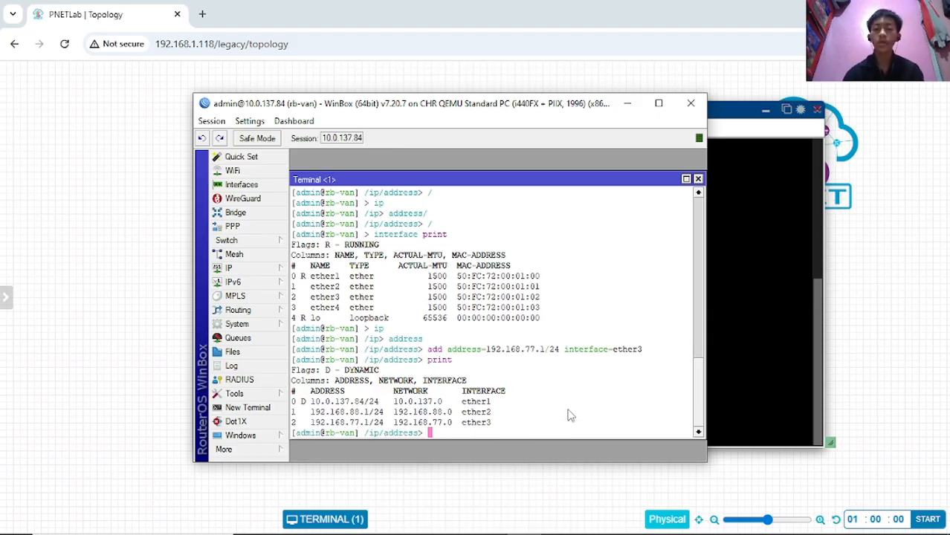
mouse_move(437, 527)
click(388, 521)
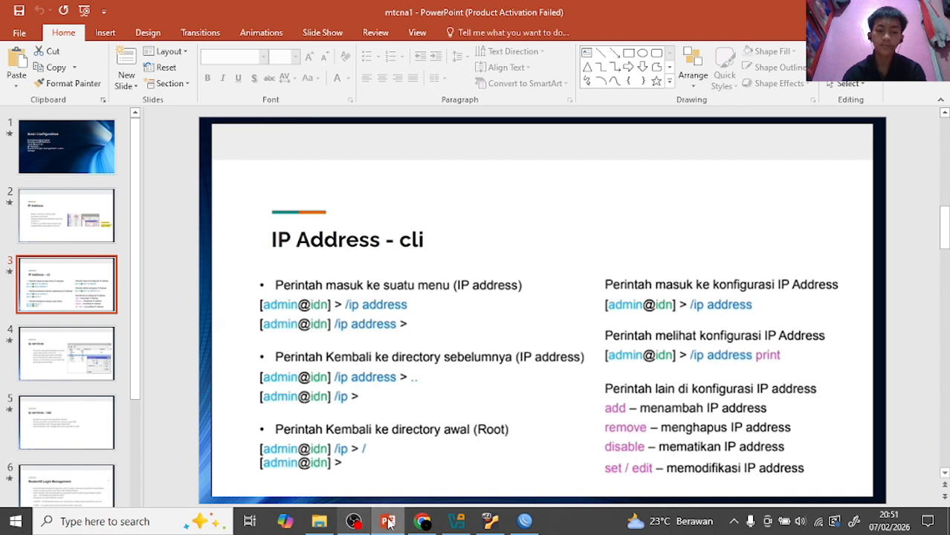
click(352, 522)
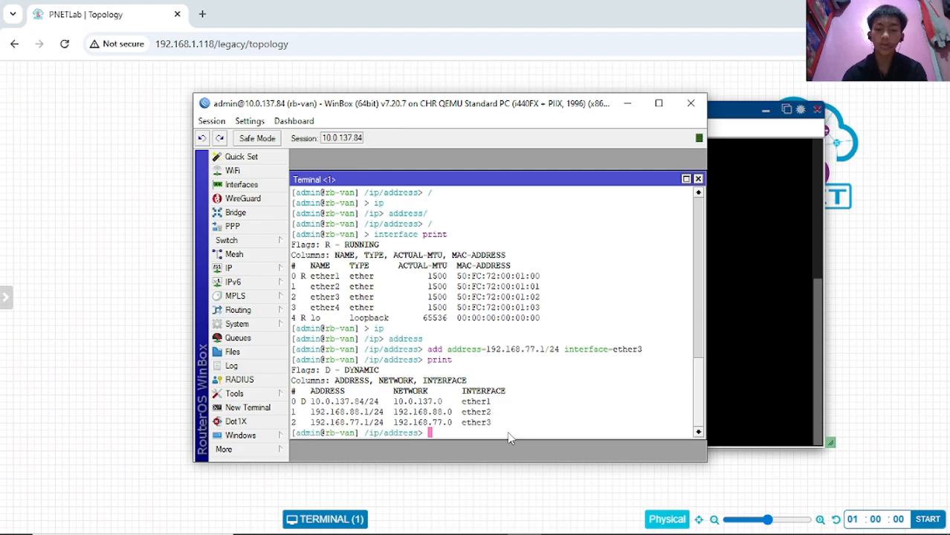
- Delete address entry 2 (192.168.77.1/24) with tab-completed 'remove numbers=2', then reprint the list
text(re)
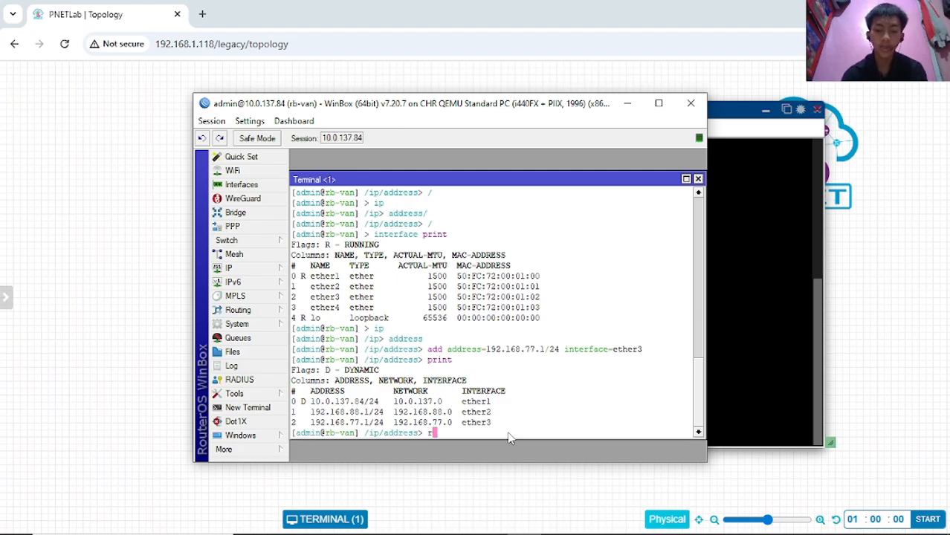
key(Tab)
key(Tab)
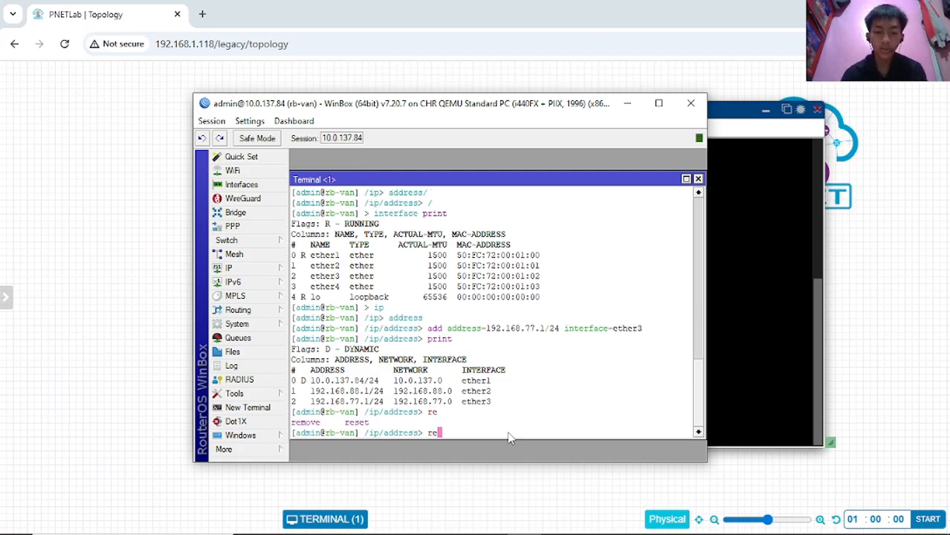
text(m)
key(Tab)
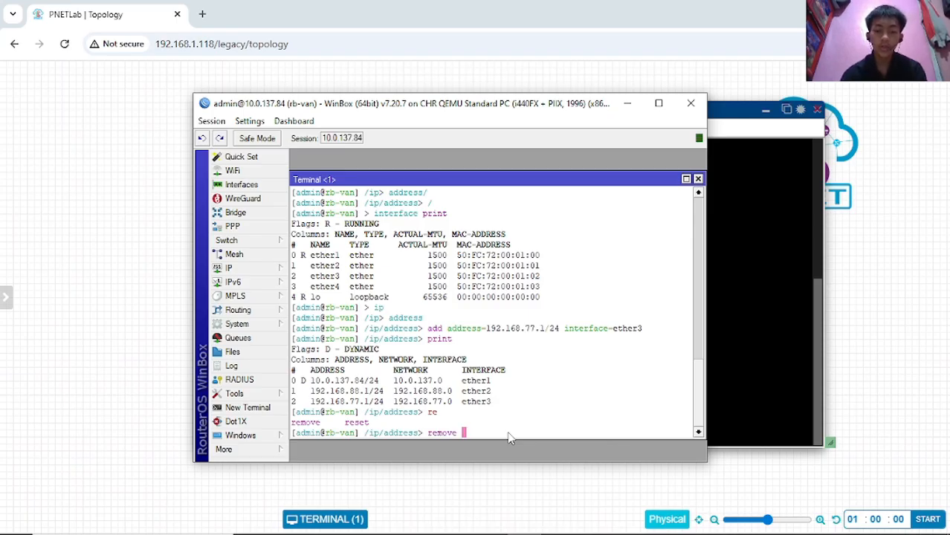
text(nu)
key(Tab)
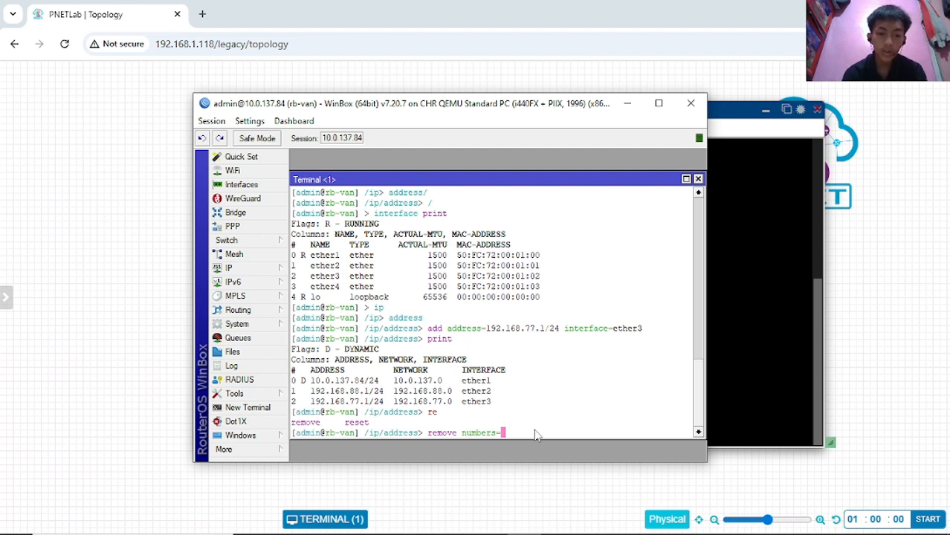
text(2)
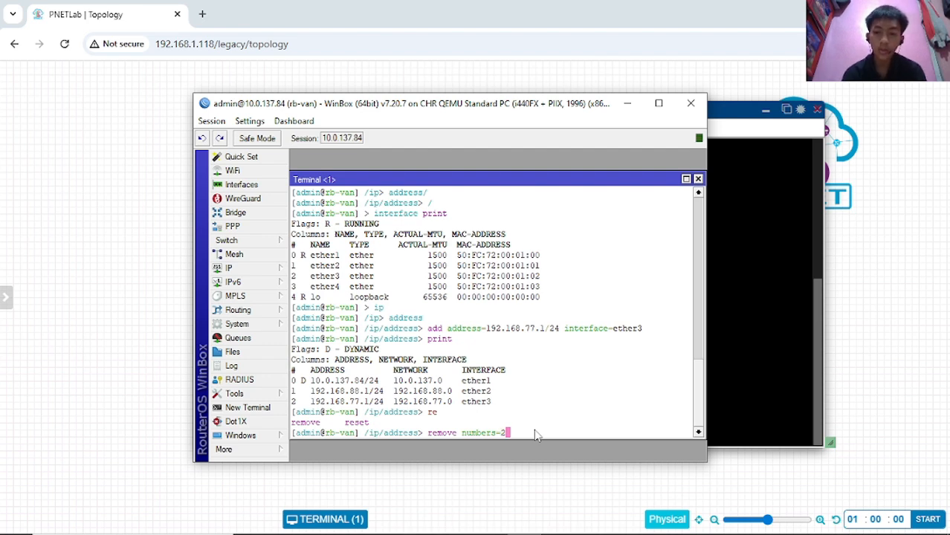
key(Return)
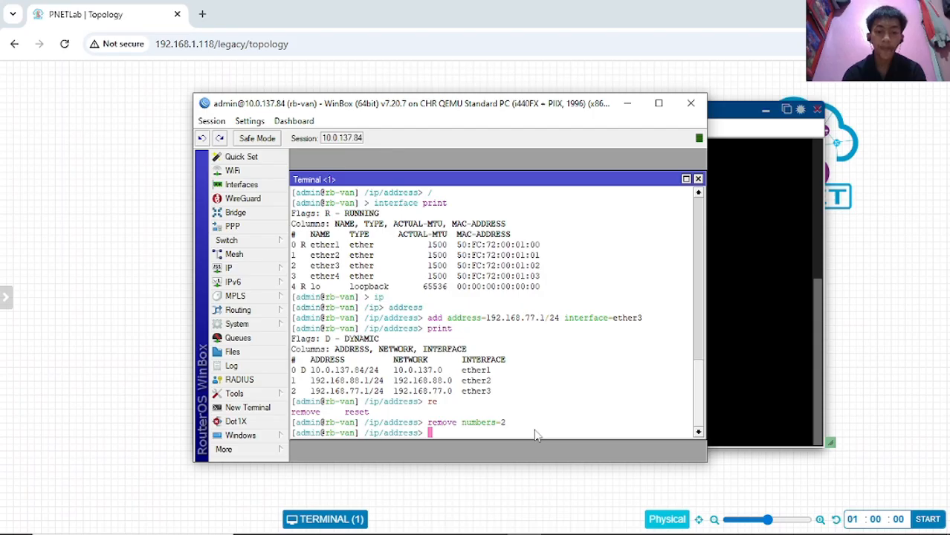
text(print)
key(Return)
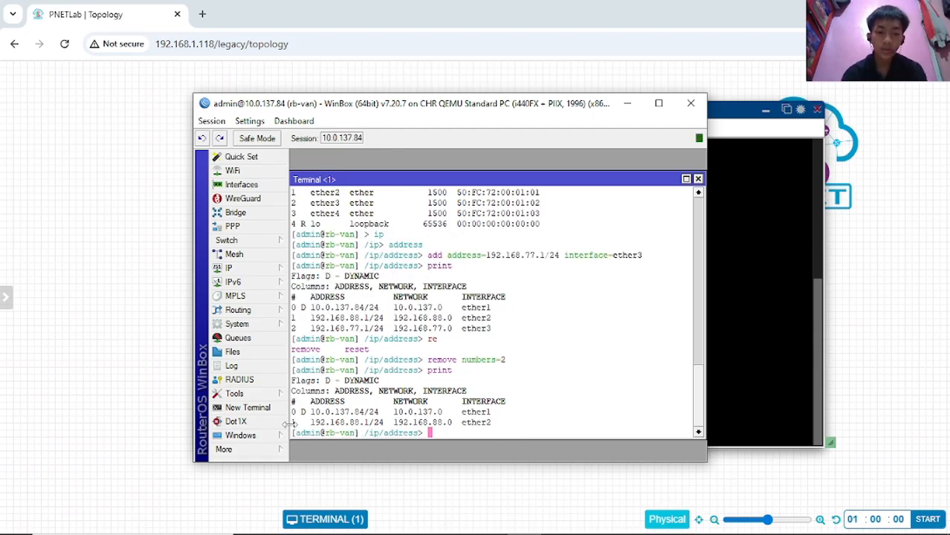
drag(295, 422, 327, 423)
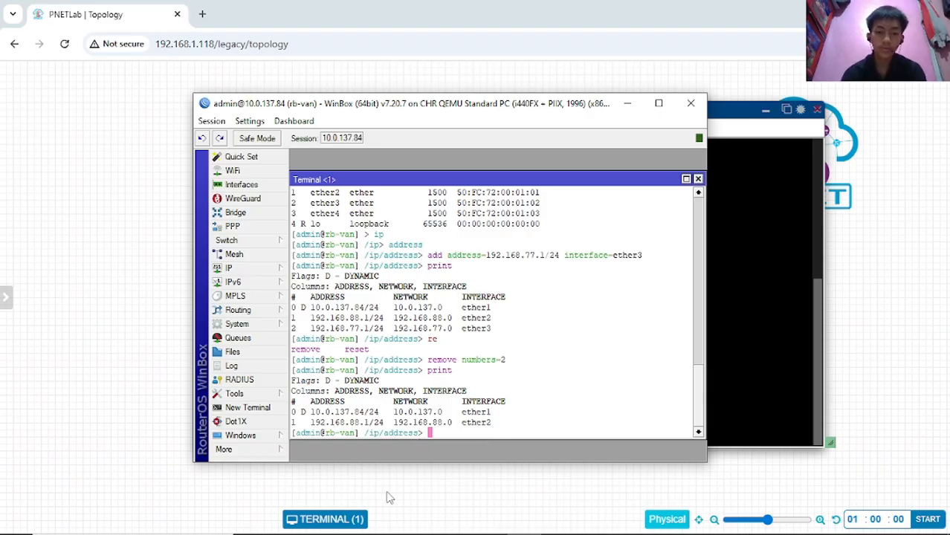
- Switch to PowerPoint's 'IP Address - cli' slide listing the add, remove, disable and set commands
click(390, 524)
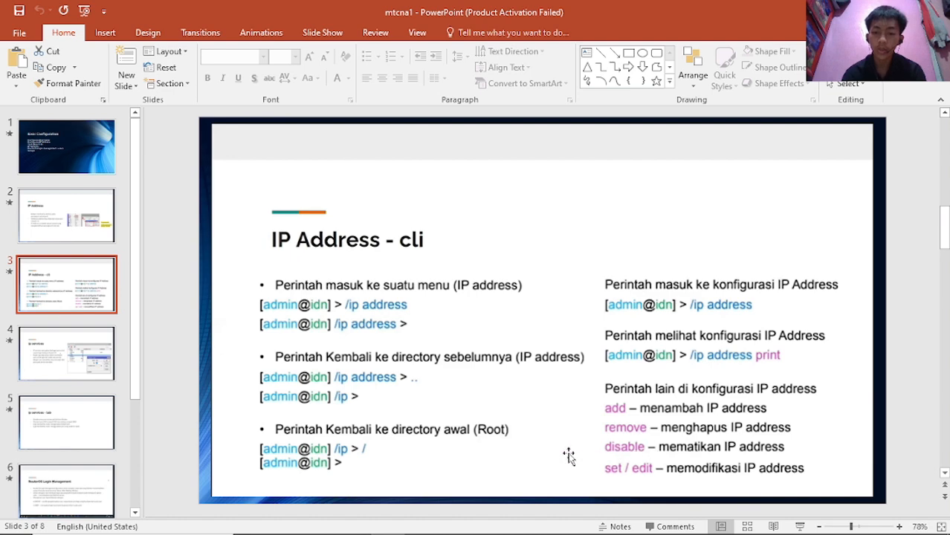
- Check IP > Addresses shows only 10.0.137.84/24 and 192.168.88.1/24, then close the list
click(389, 523)
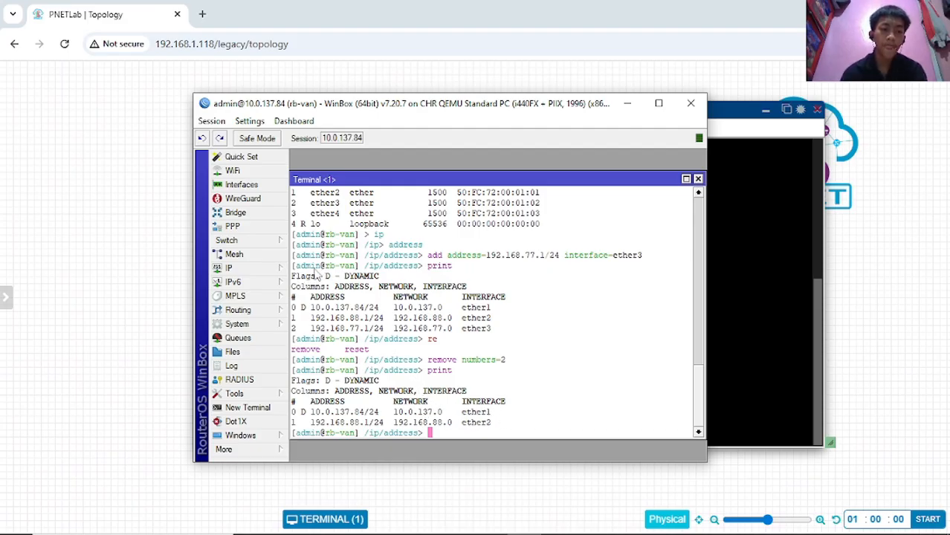
click(271, 273)
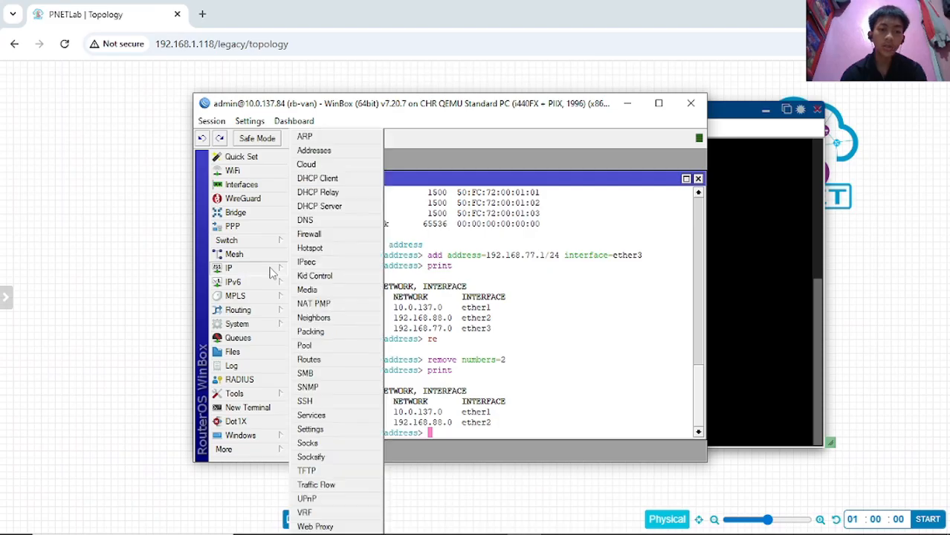
click(314, 151)
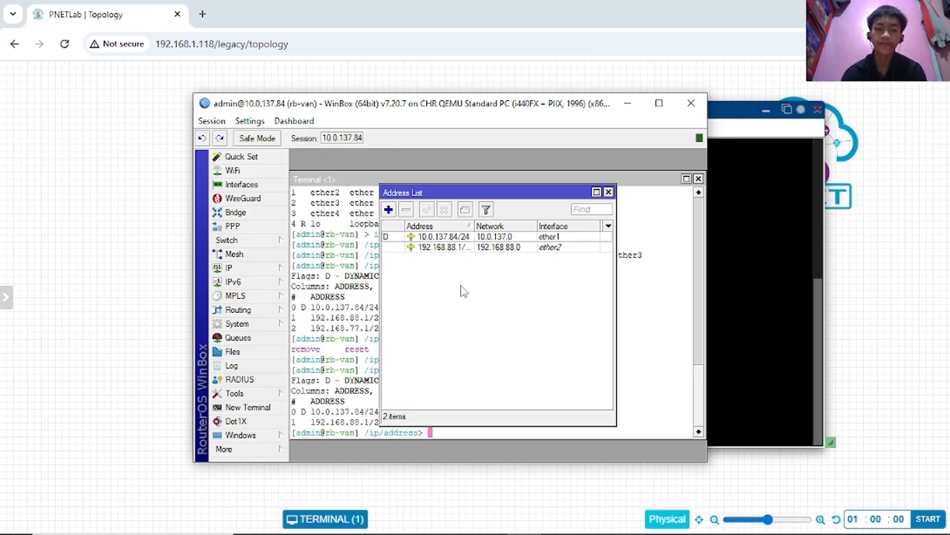
click(449, 247)
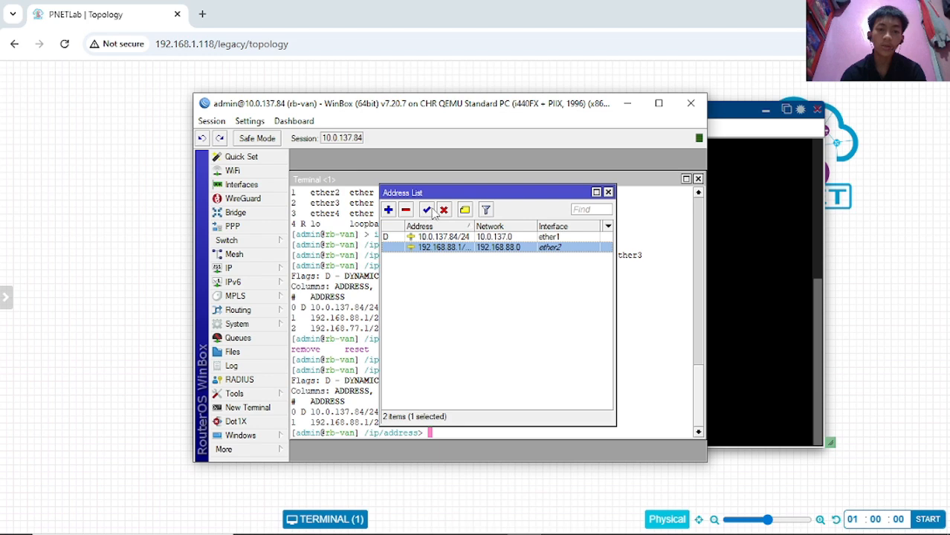
click(608, 193)
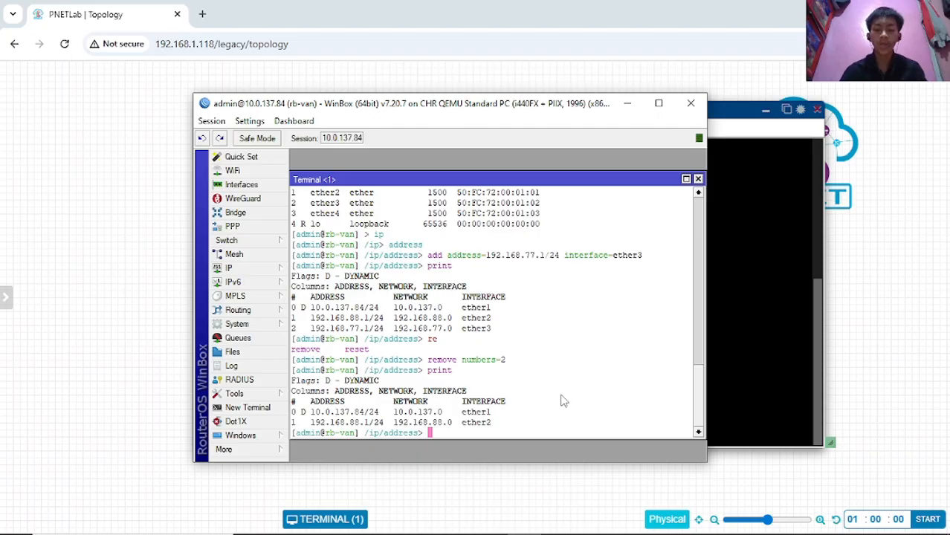
- Run 'disable numbers=1' and reprint, highlighting the X flag on 192.168.88.1/24
text(di)
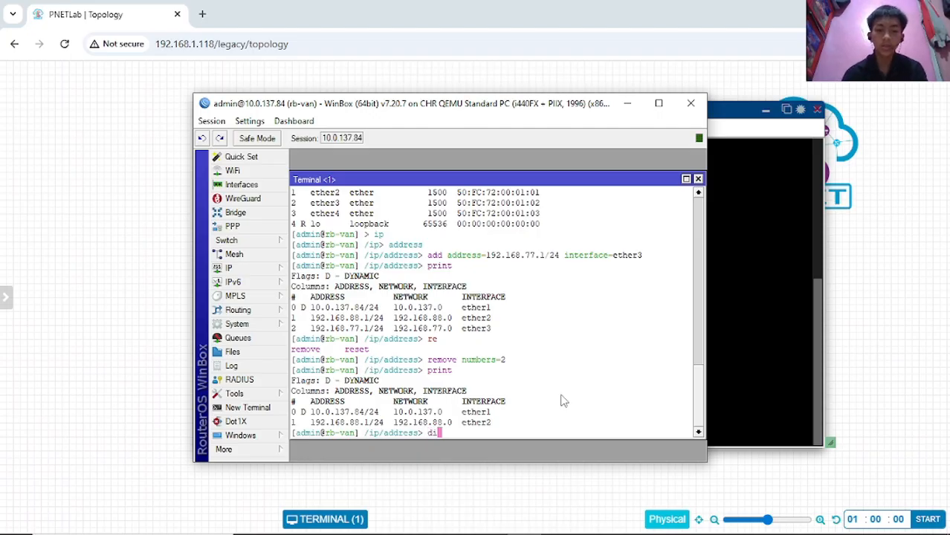
text(sable )
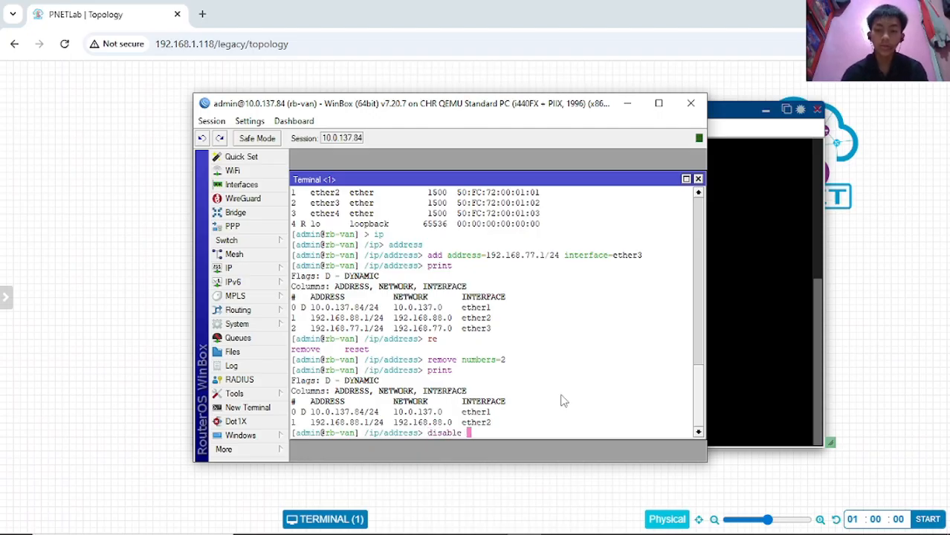
text(numbers=)
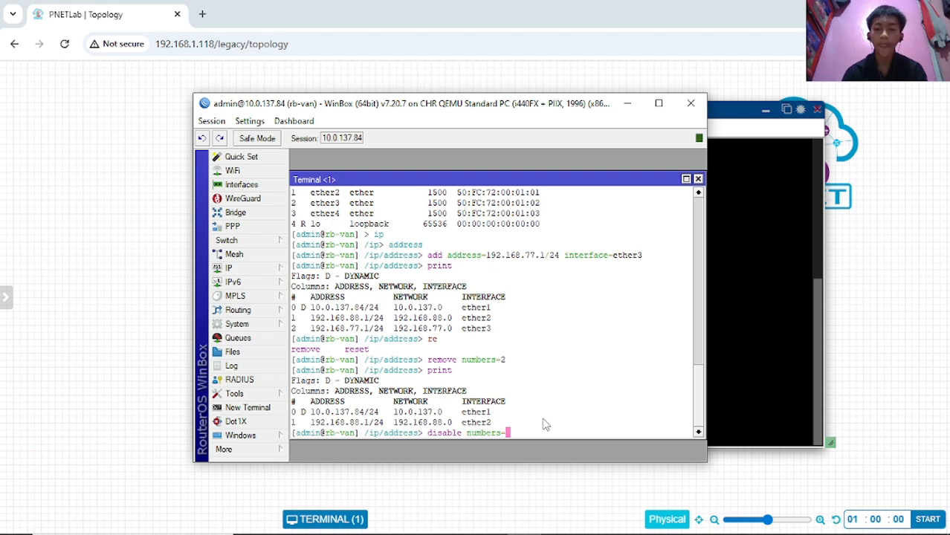
text(1)
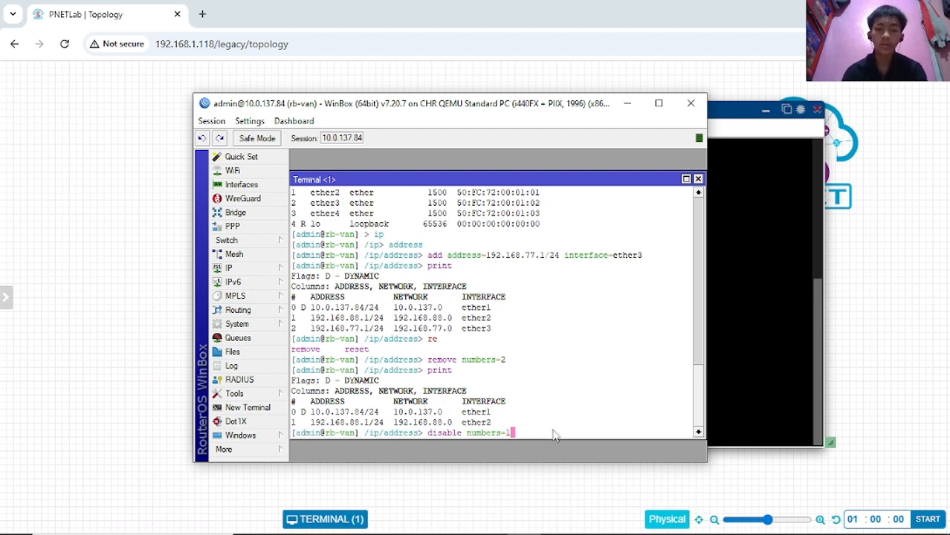
key(Return)
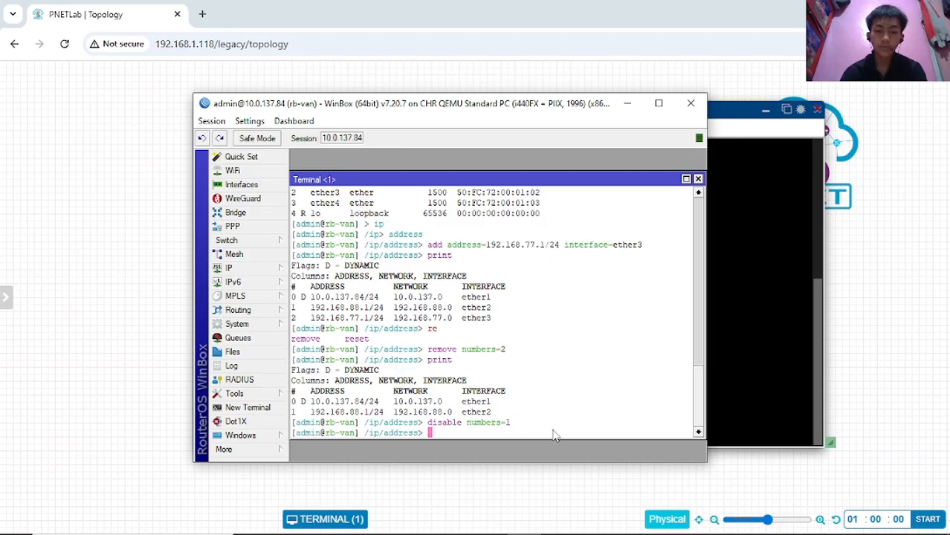
text(print)
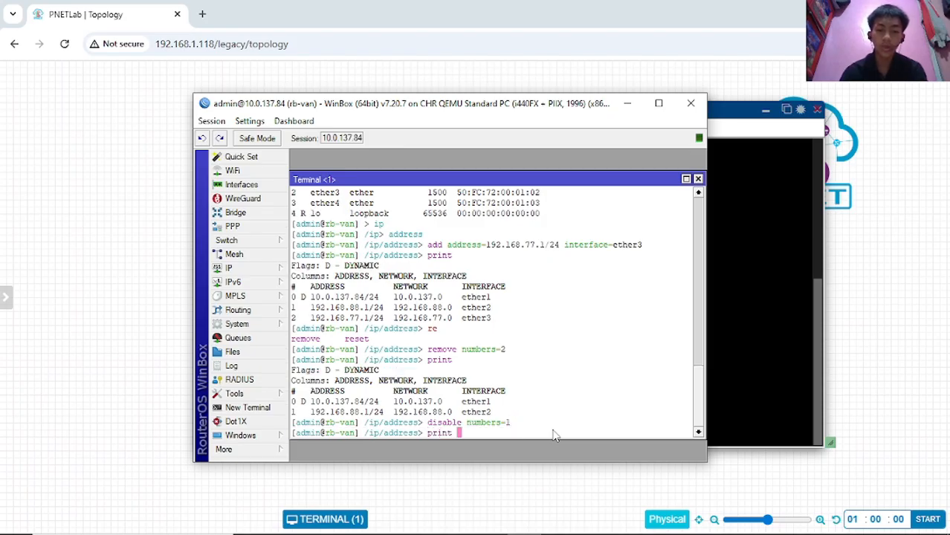
key(Return)
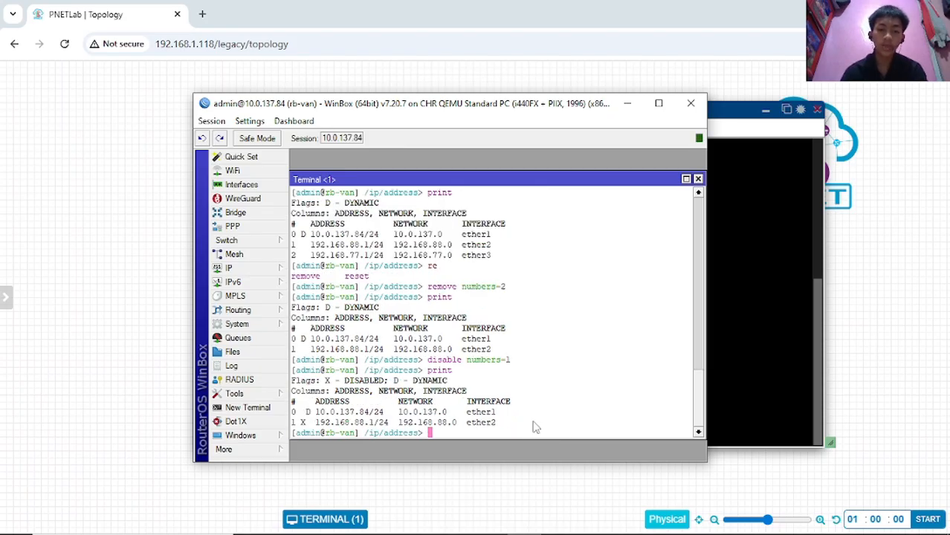
click(303, 423)
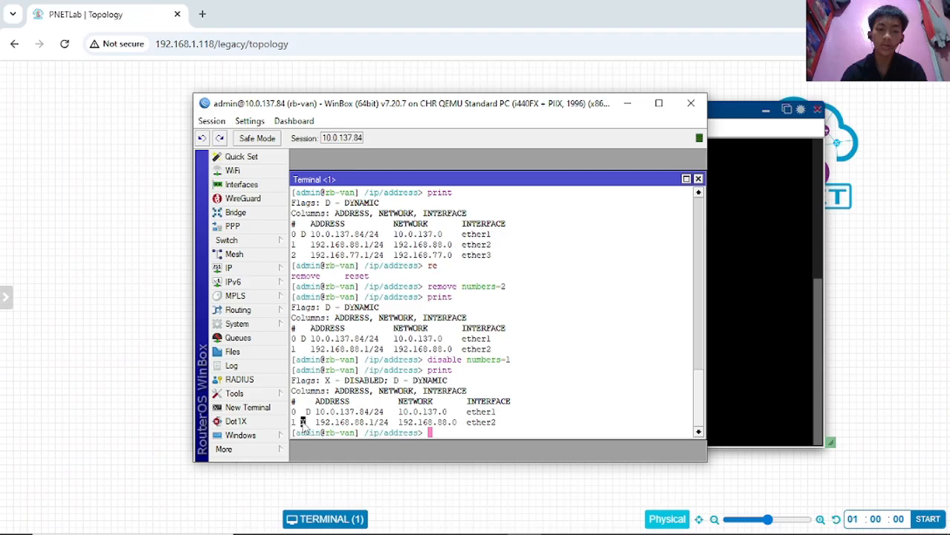
click(487, 430)
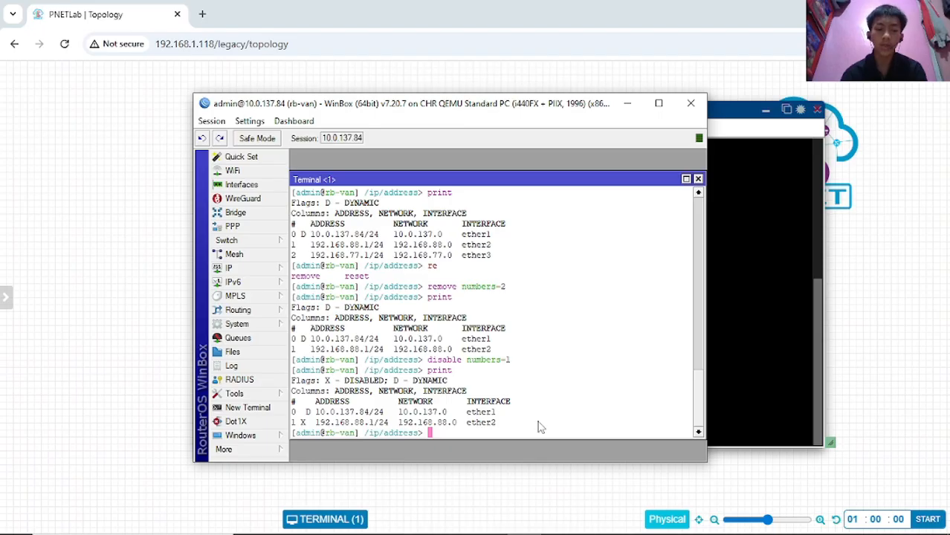
- Run 'enable numbers=1' and reprint to confirm 192.168.88.1/24 on ether2 lost its X flag
text(di)
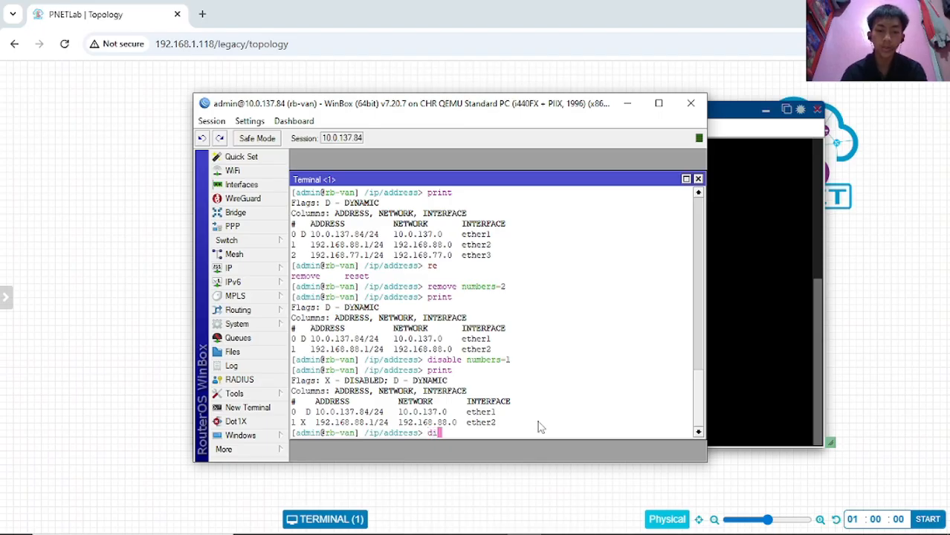
key(BackSpace)
key(BackSpace)
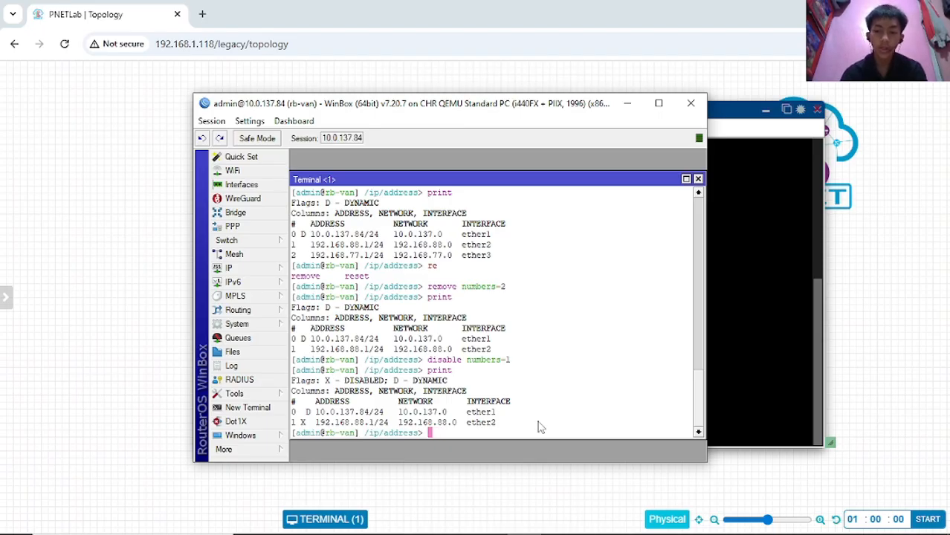
text(enable )
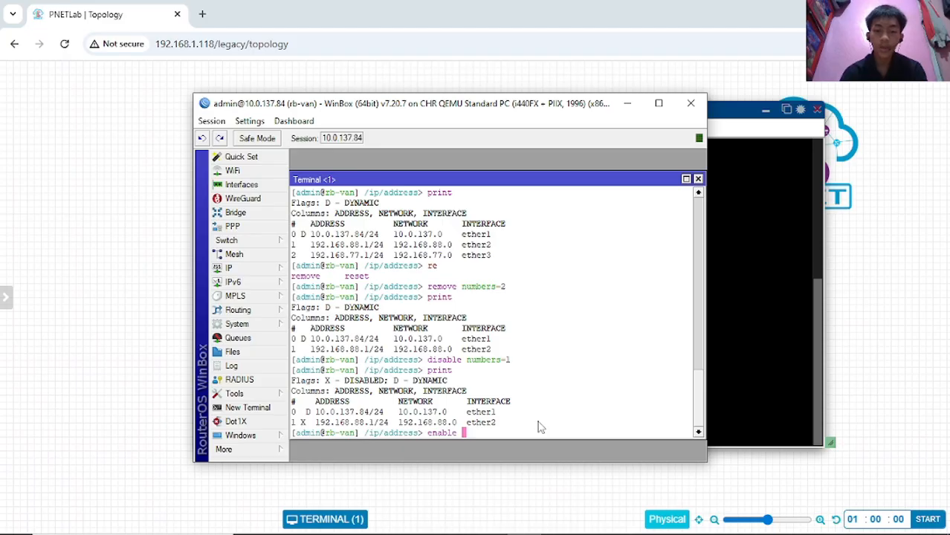
text(nu)
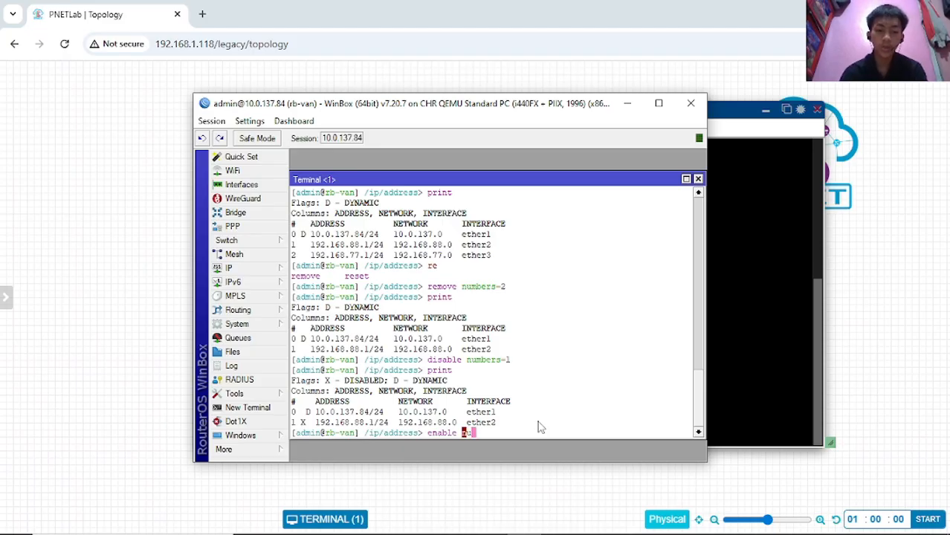
key(Tab)
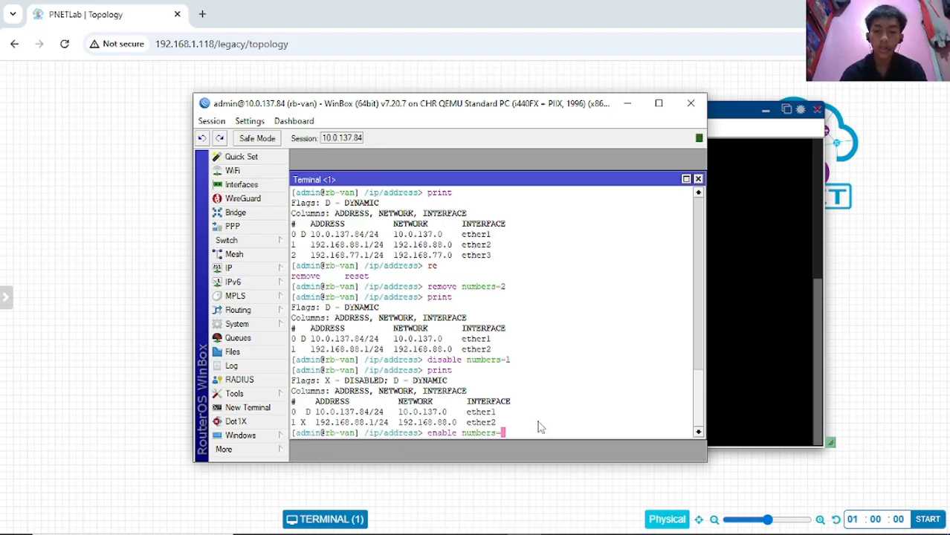
text(1)
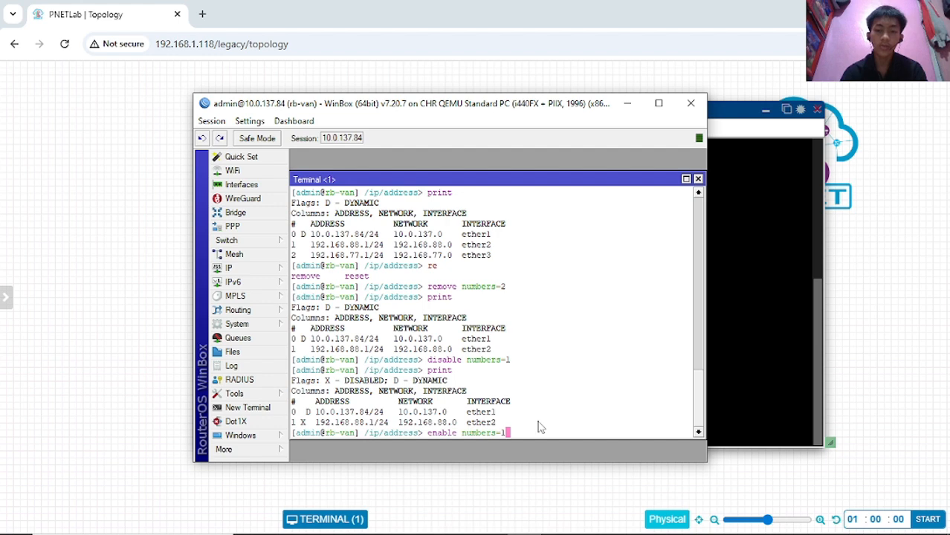
key(Return)
text(print)
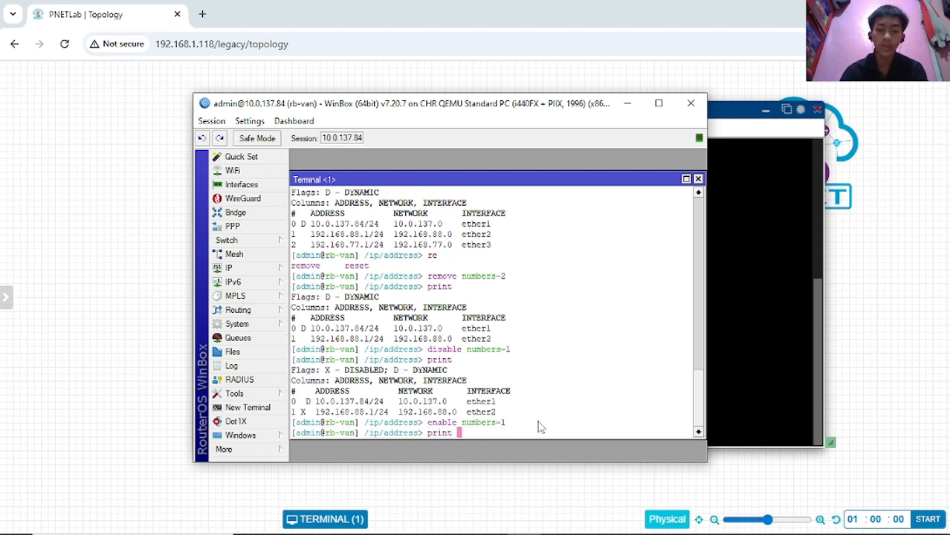
key(Return)
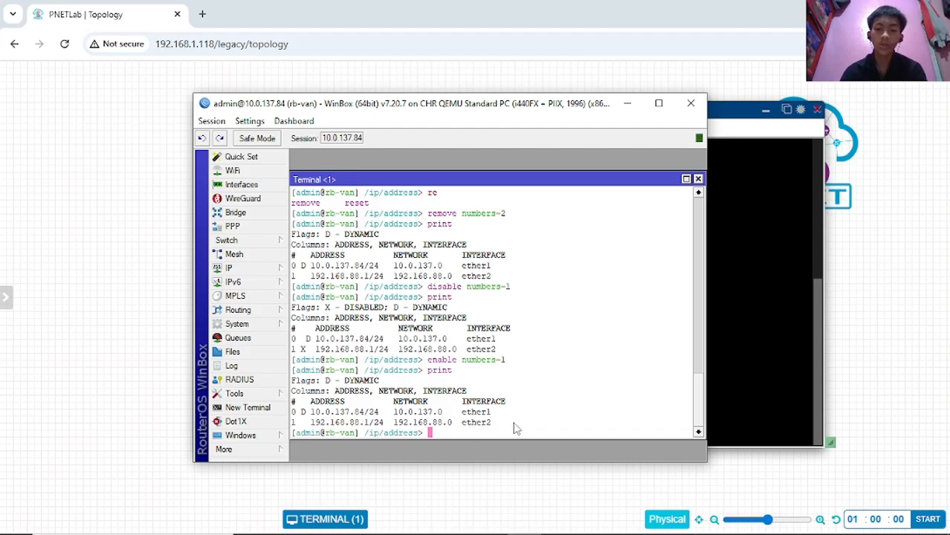
mouse_move(286, 530)
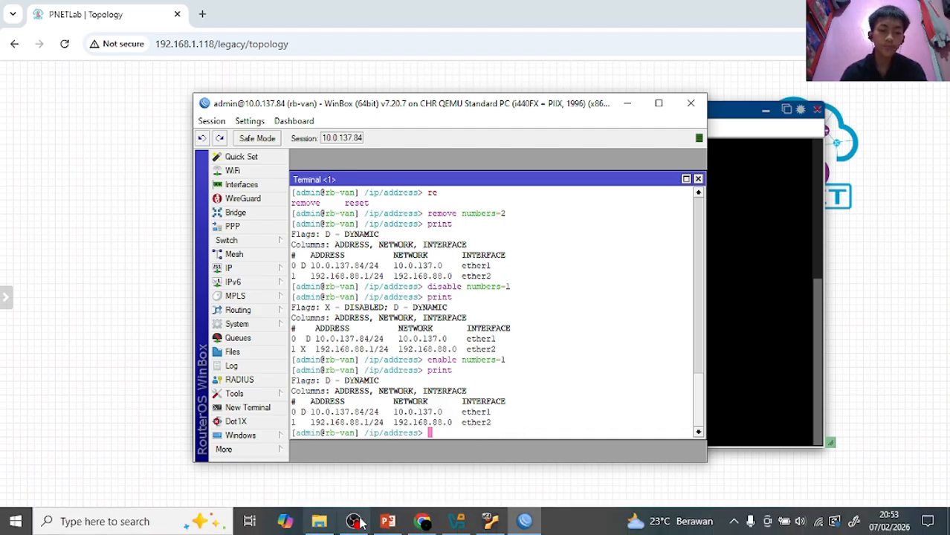
click(387, 521)
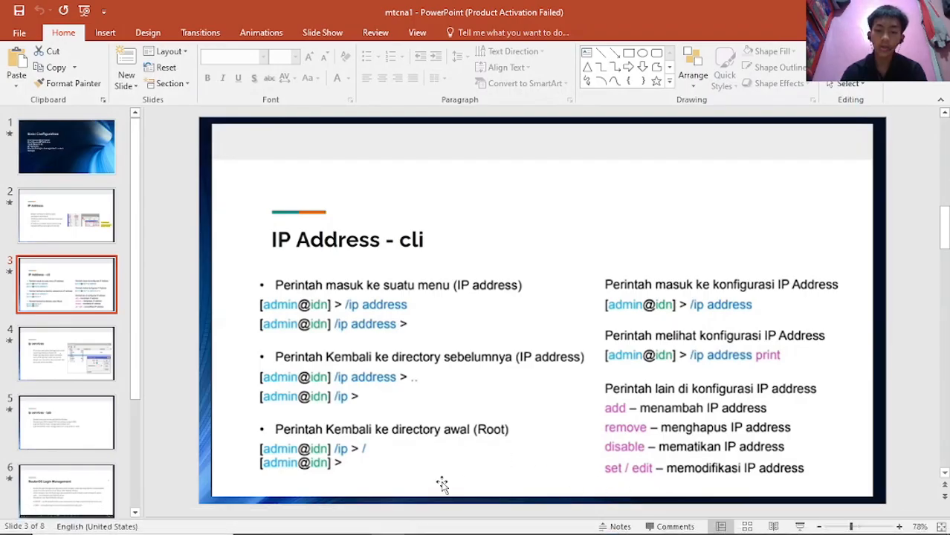
mouse_move(419, 530)
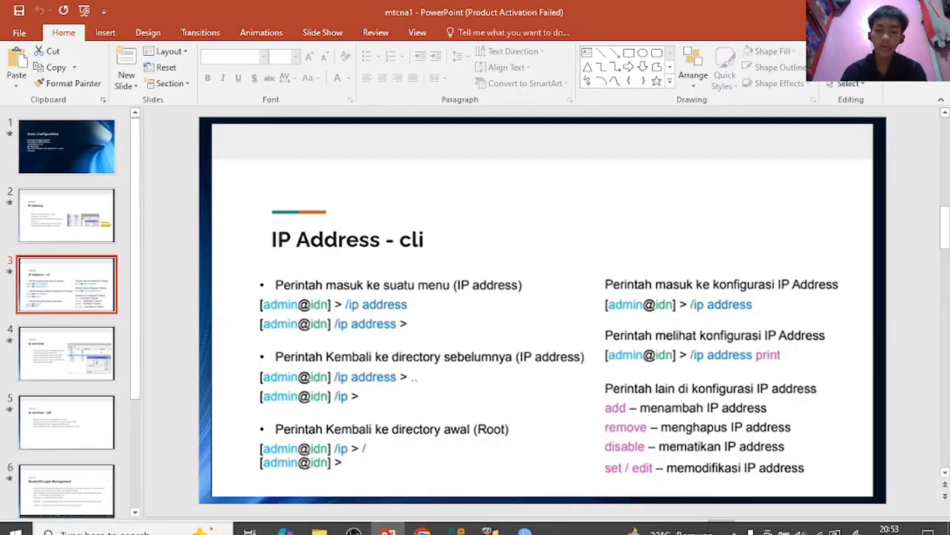
click(387, 521)
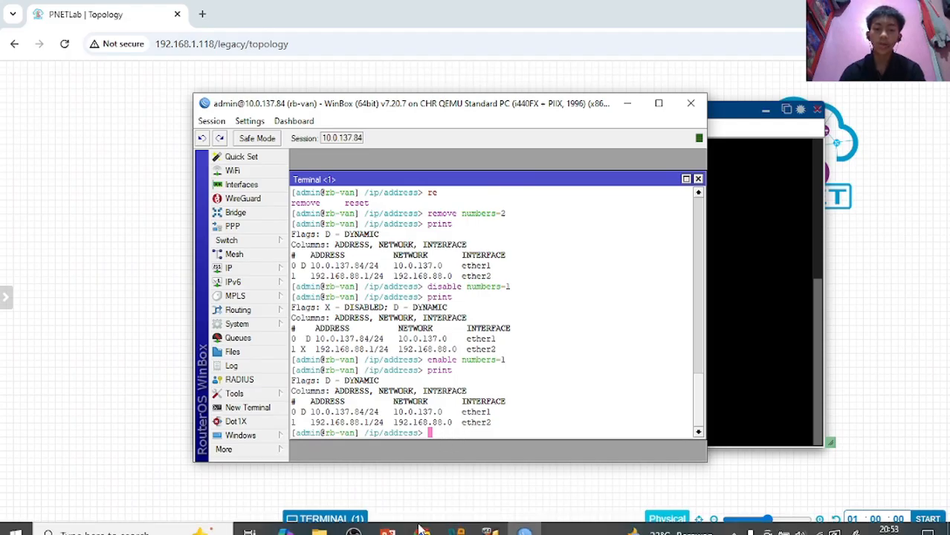
- Begin a 'set 1 address=' command for the ether2 entry, referencing the 88 octet of 192.168.88.1/24
text(eidt)
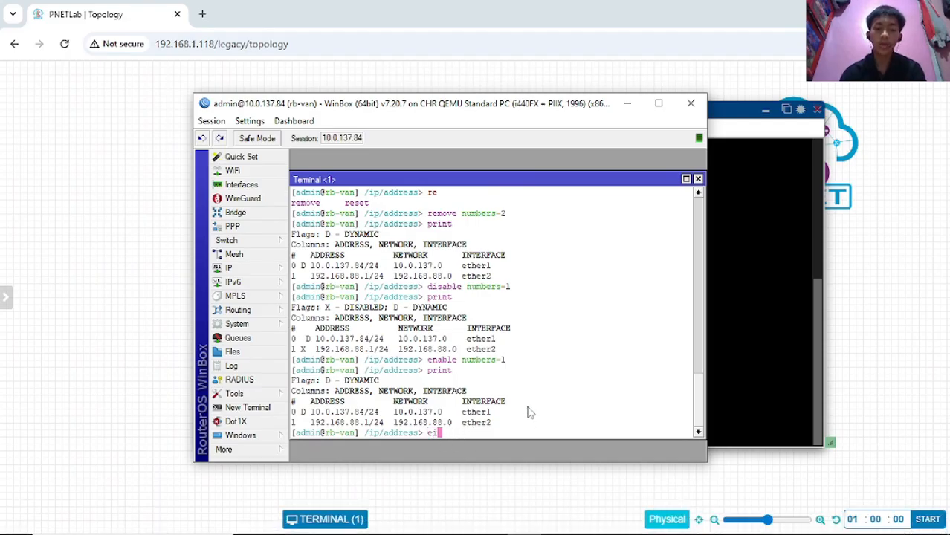
key(BackSpace)
key(BackSpace)
key(BackSpace)
key(BackSpace)
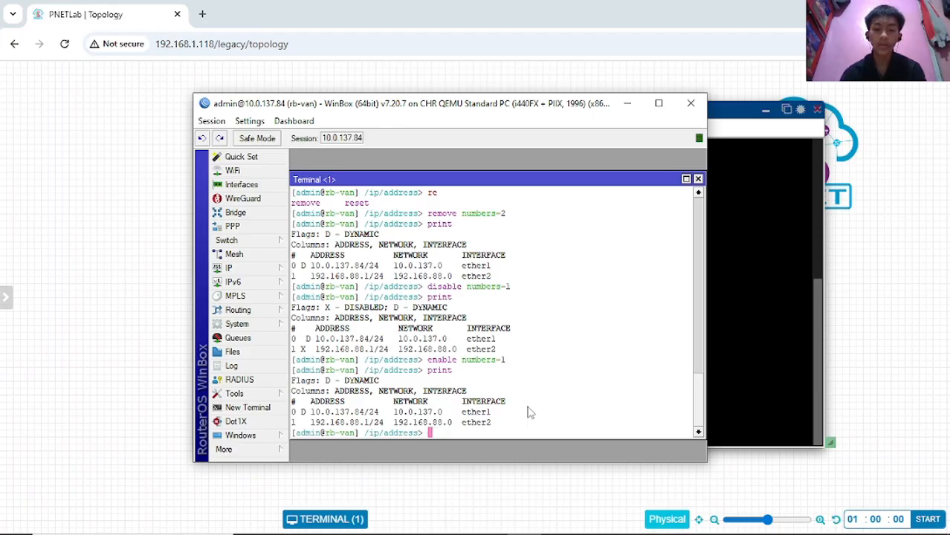
text(set)
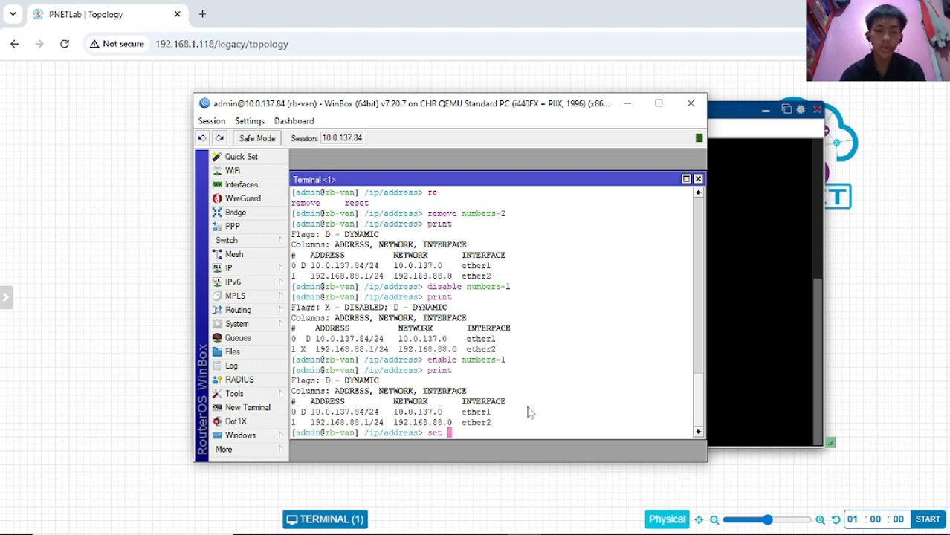
text( 1 address=)
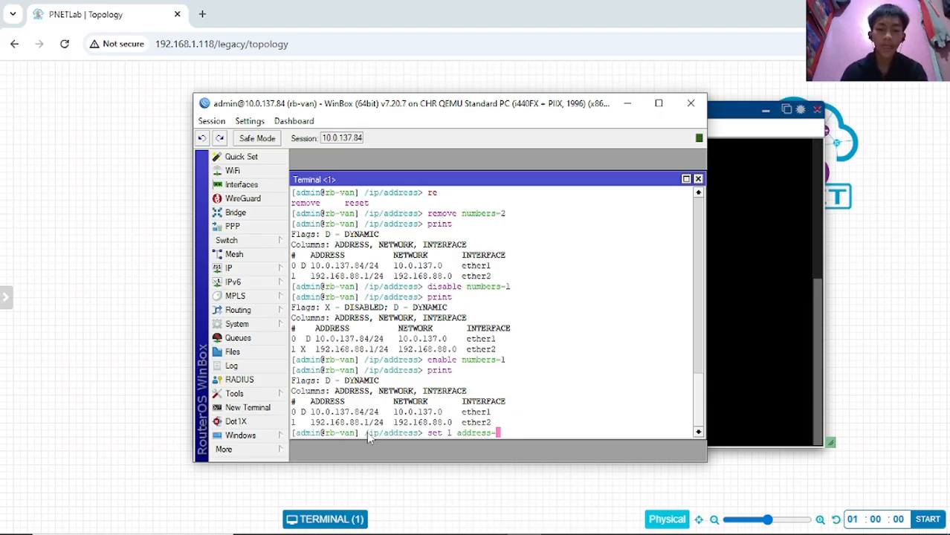
drag(351, 424, 355, 422)
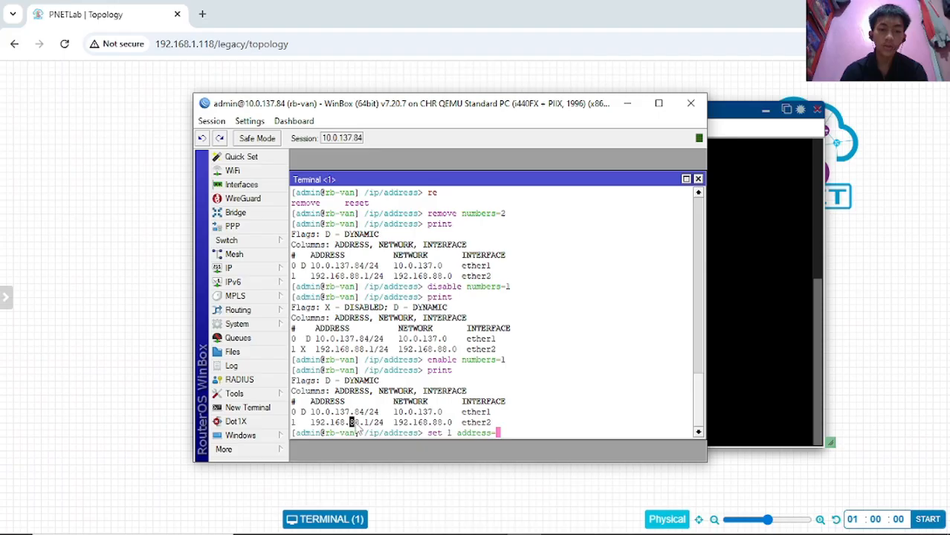
click(356, 423)
drag(350, 423, 361, 424)
click(360, 424)
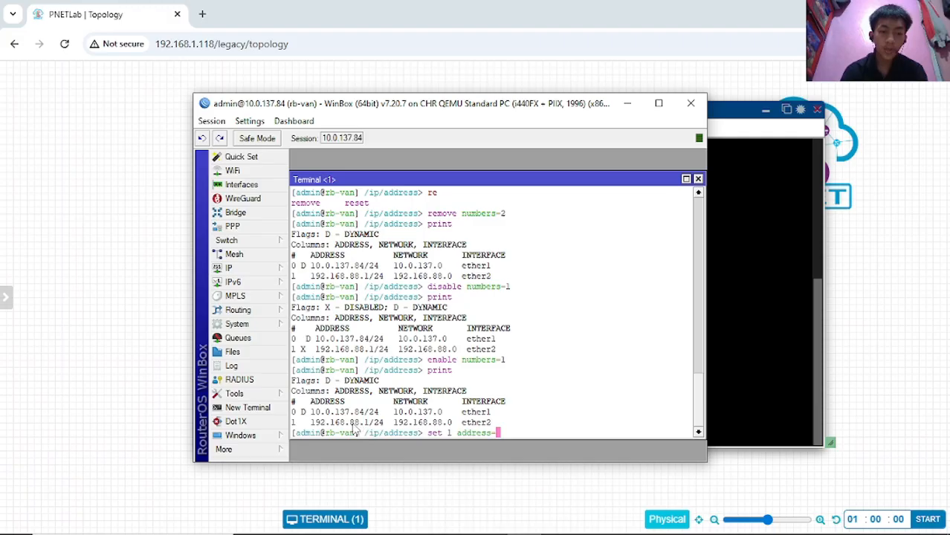
drag(349, 423, 360, 424)
click(362, 430)
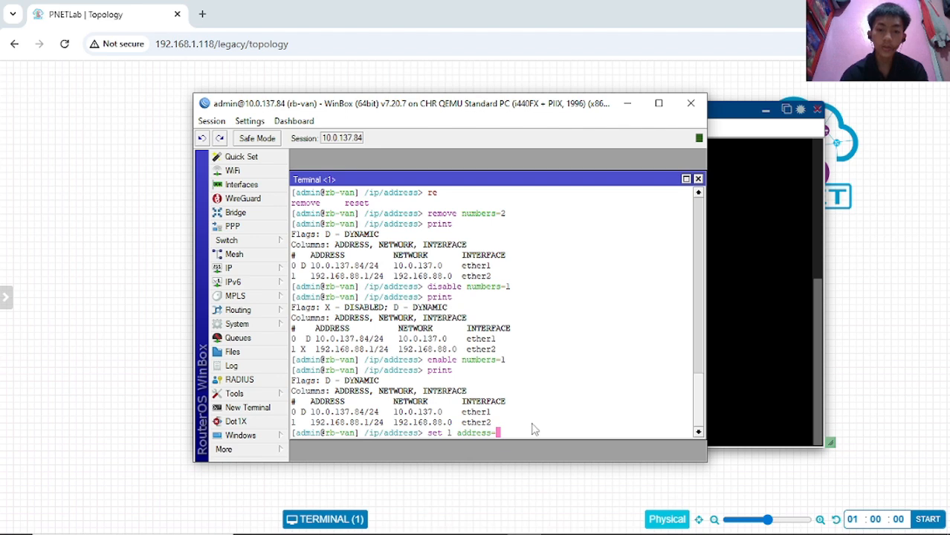
- Complete the address change, run it, and print the list showing 99.0.0.1/24
text(9)
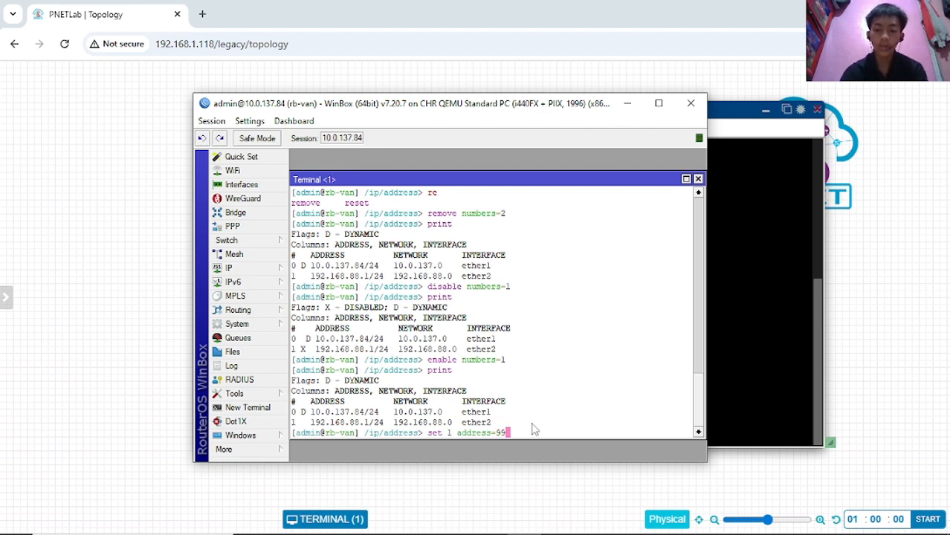
text(5.1/24)
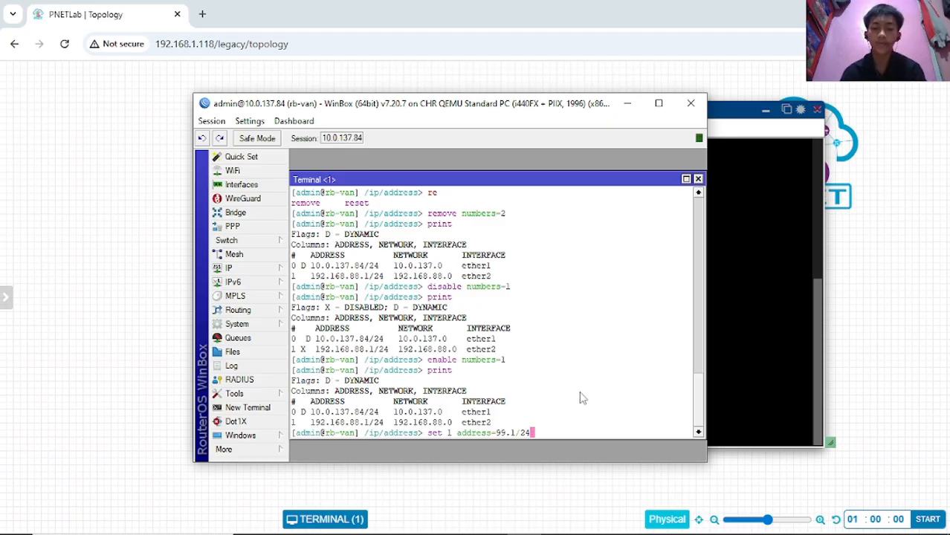
key(Return)
text(print)
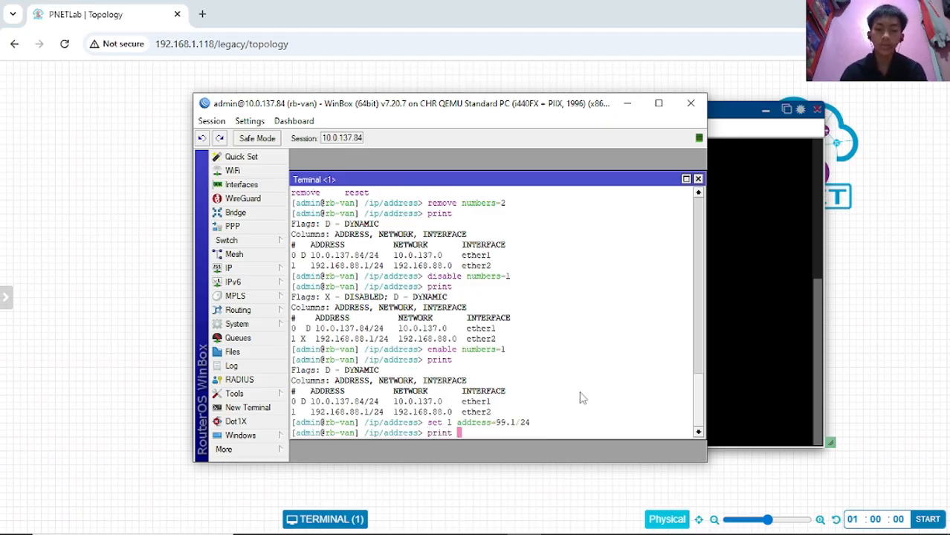
key(Return)
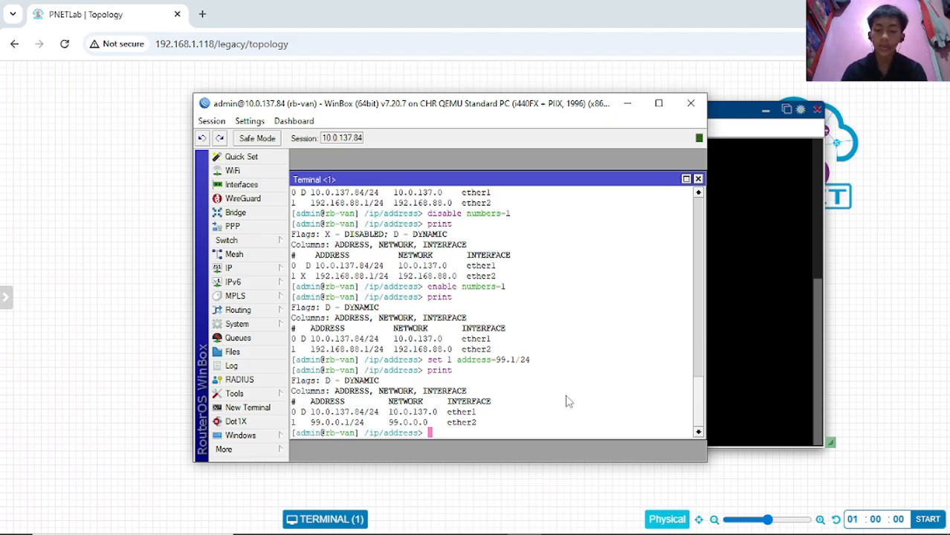
- Recall the set command, correct entry 1 to 192.168.99.1/24, and reprint the address list
text(print)
key(Up)
key(Up)
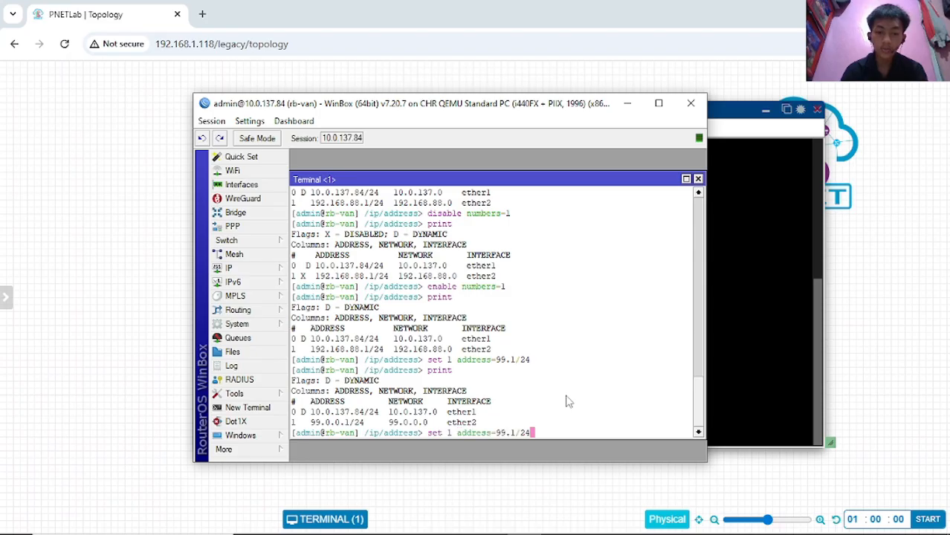
key(Left)
key(Left)
key(Left)
key(Left)
key(Left)
key(Left)
key(Left)
key(Left)
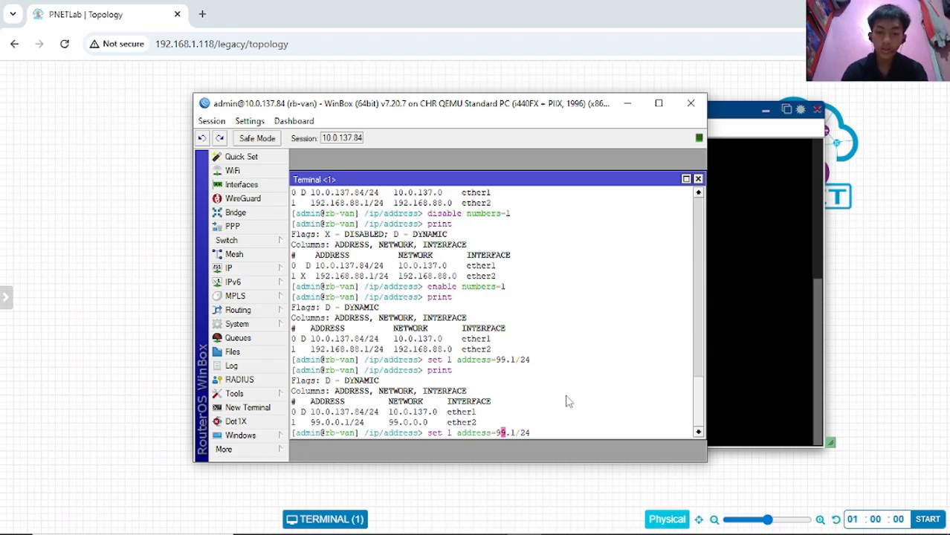
key(Right)
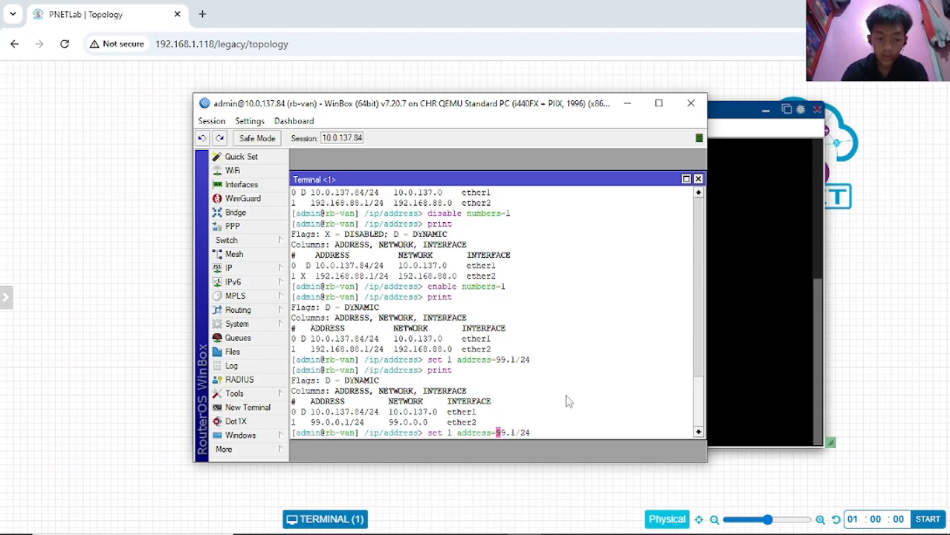
text(192.1)
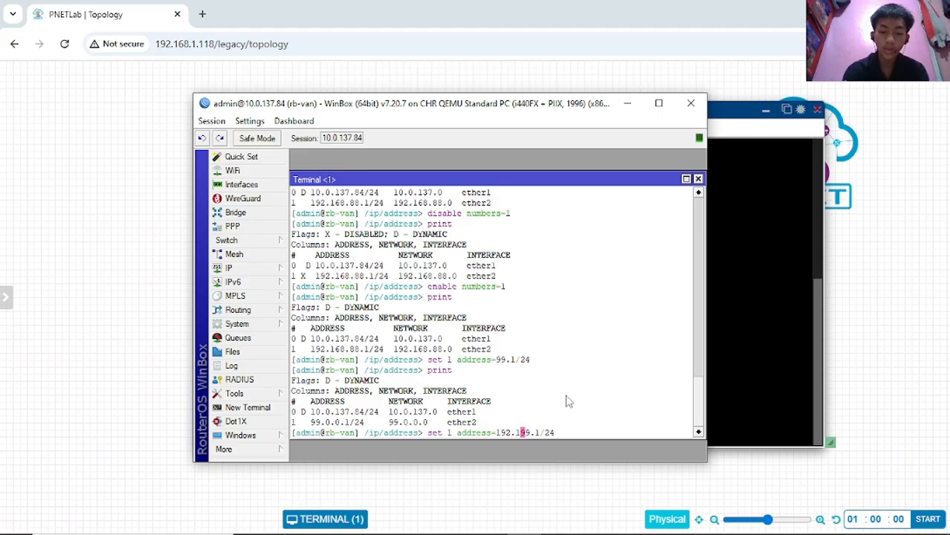
text(68)
text(.)
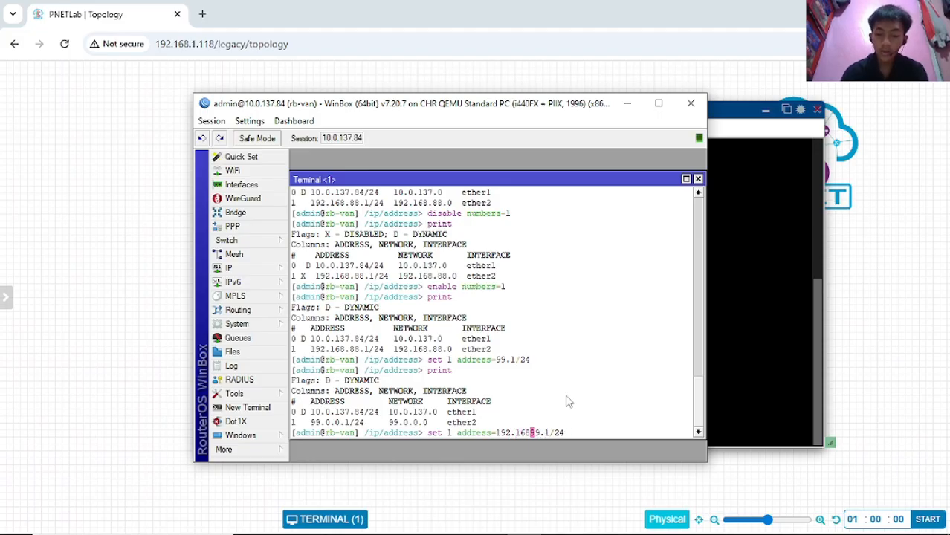
key(Right)
key(End)
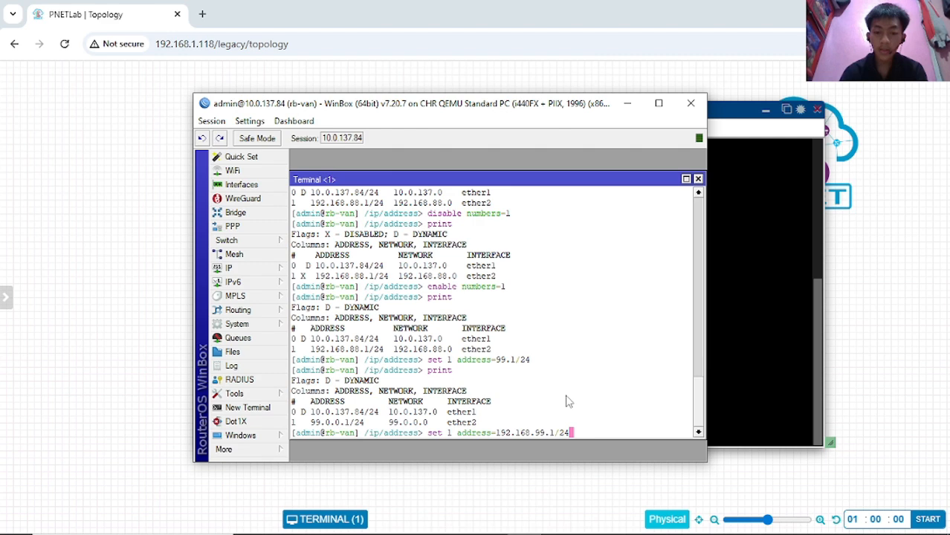
key(Return)
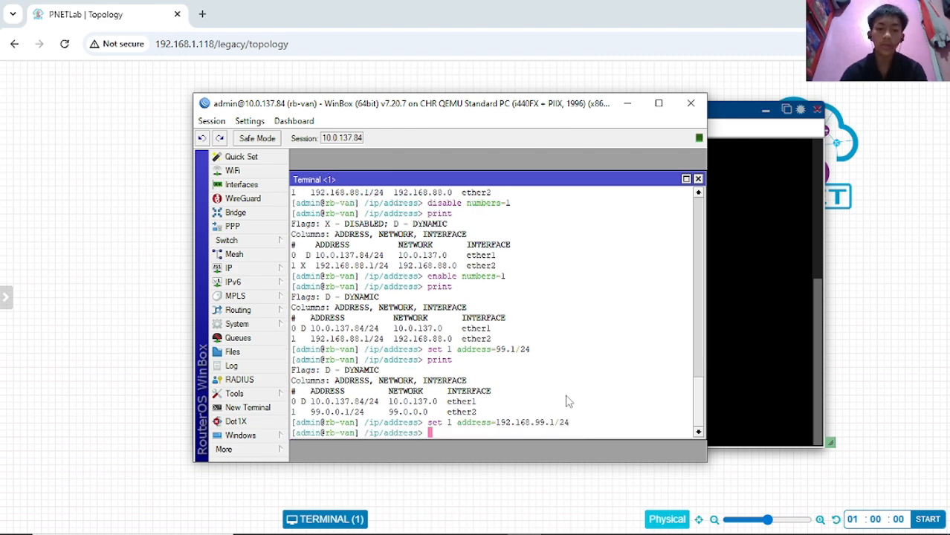
key(Up)
key(Up)
key(Return)
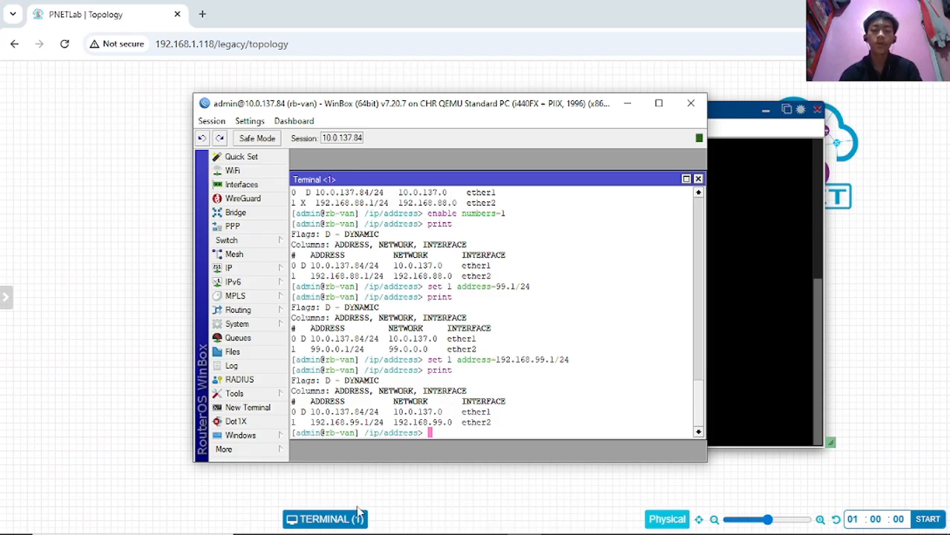
- Show slide 1 'Basic Configuration' in PowerPoint, then bring the WinBox terminal back to front
mouse_move(355, 534)
click(387, 521)
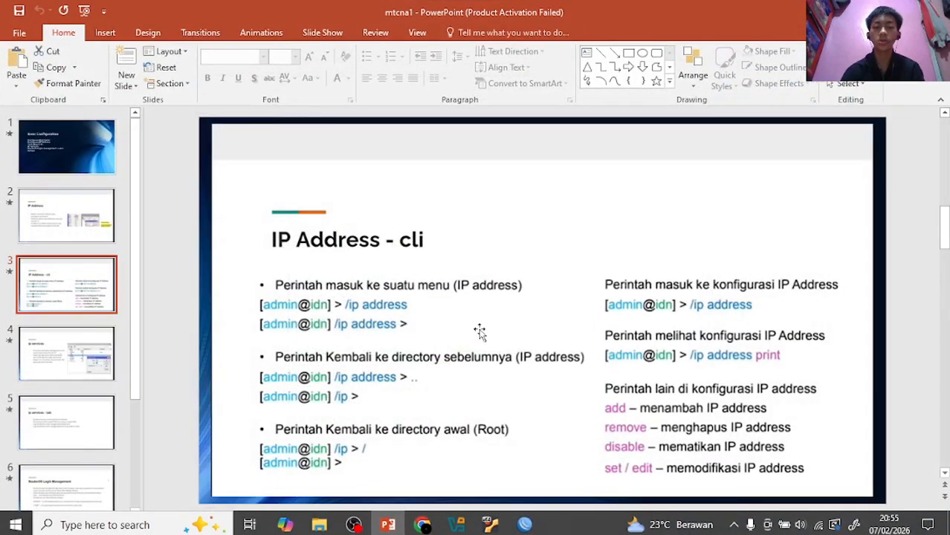
click(82, 162)
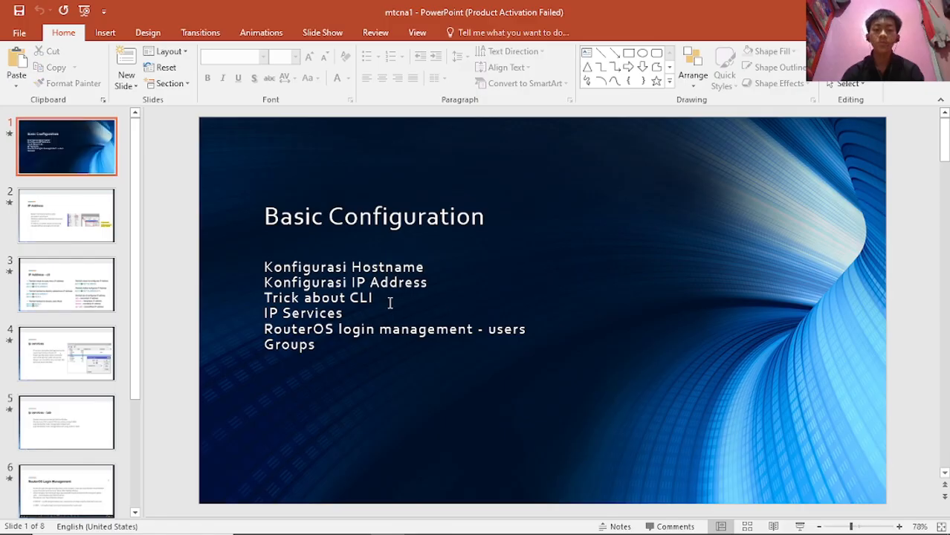
mouse_move(633, 533)
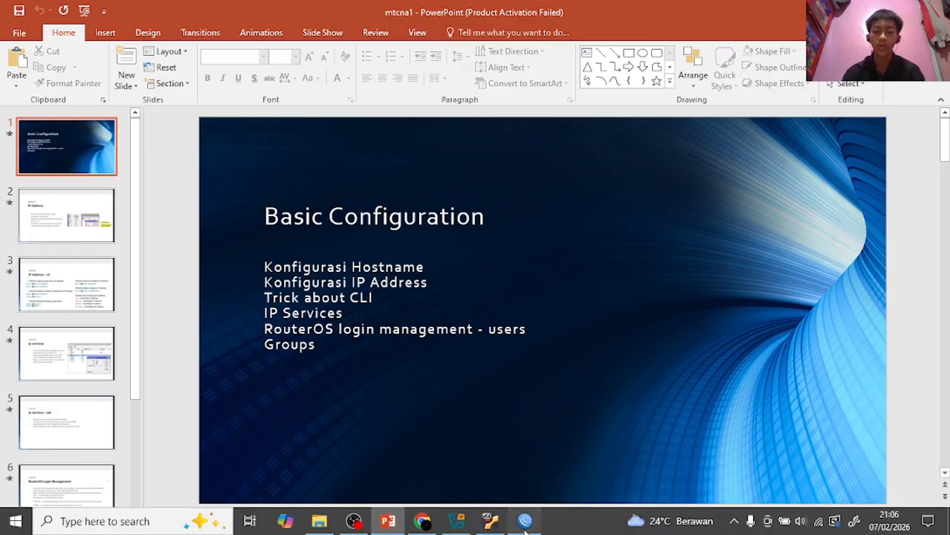
click(524, 522)
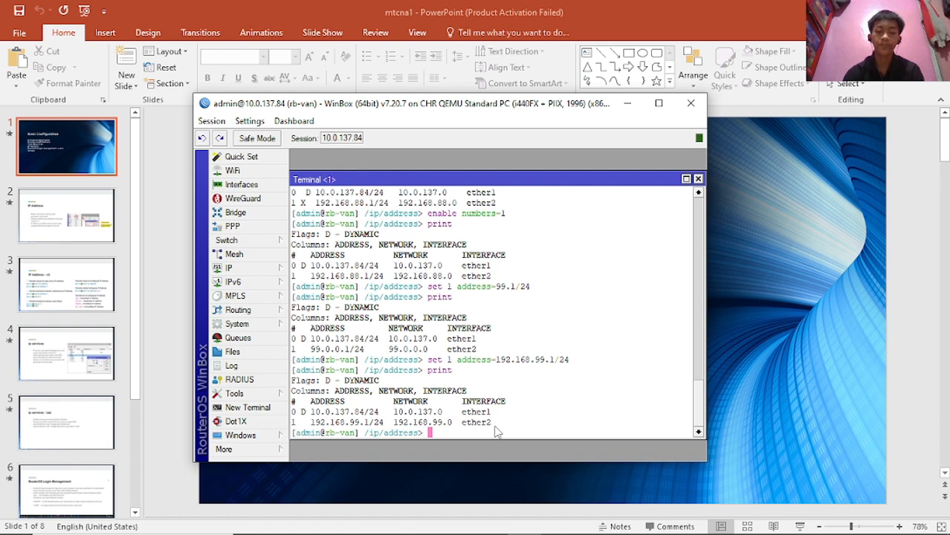
- Clear the terminal with Ctrl+L, return to root with '/', clear again, and dismiss the IP menu
key(ctrl+l)
key(Return)
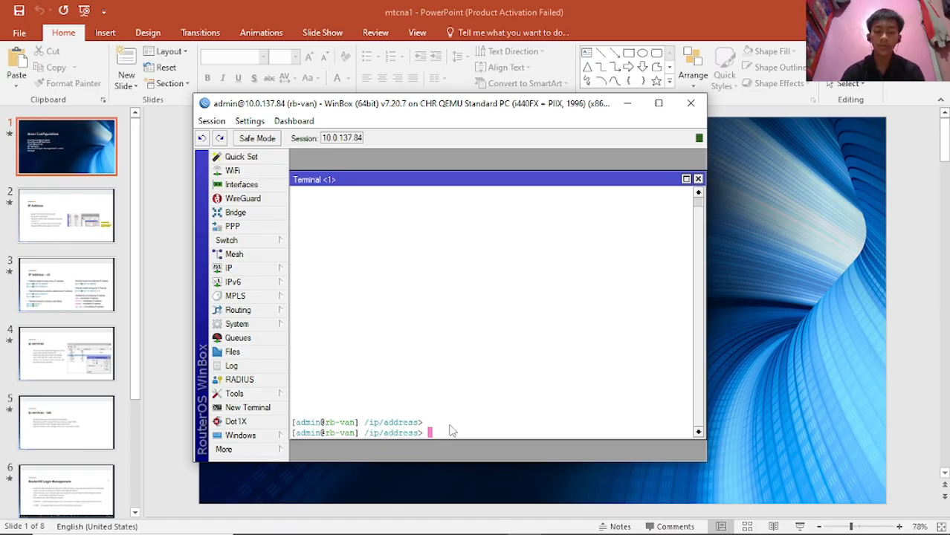
text(/)
key(Return)
key(ctrl+l)
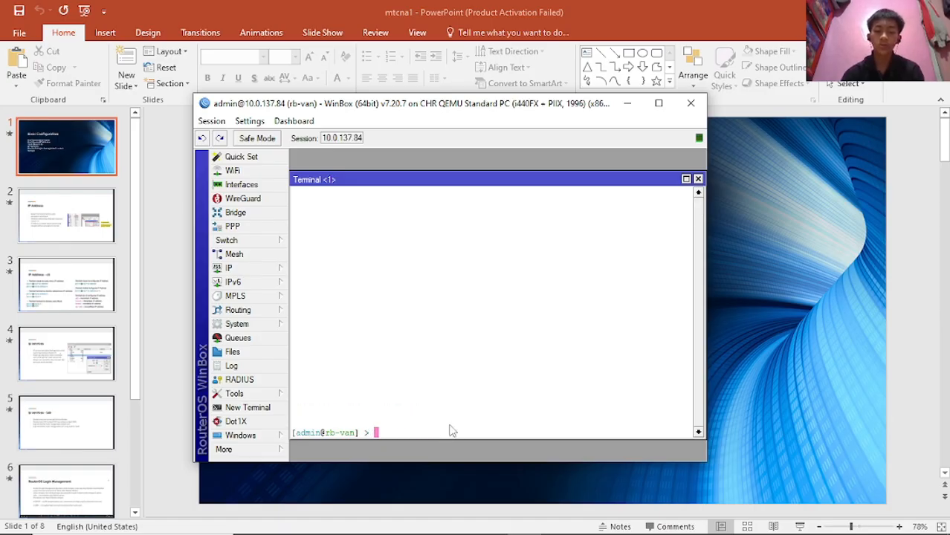
key(Return)
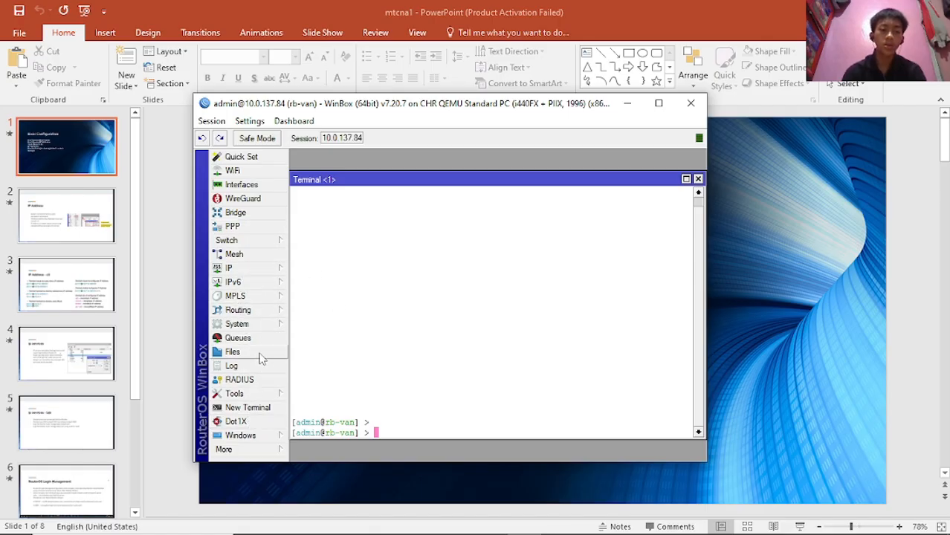
click(257, 271)
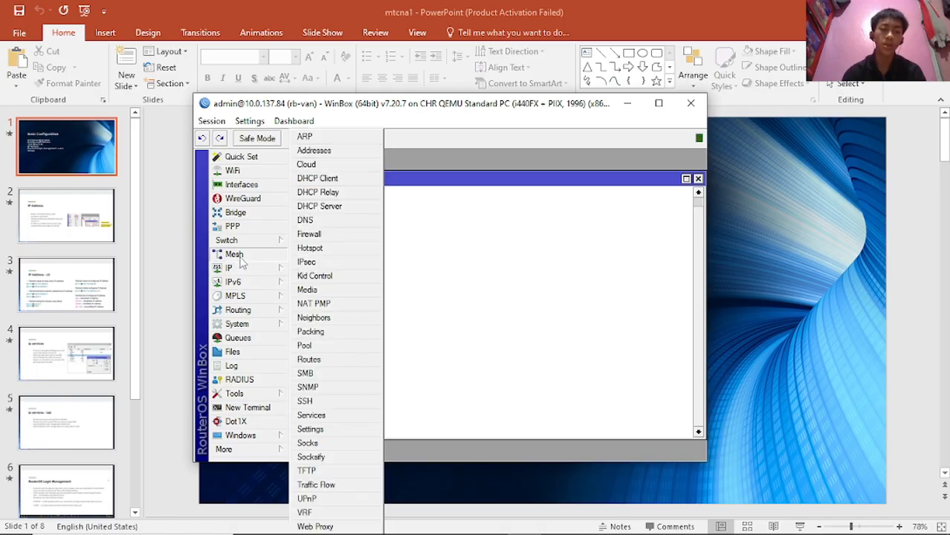
click(424, 300)
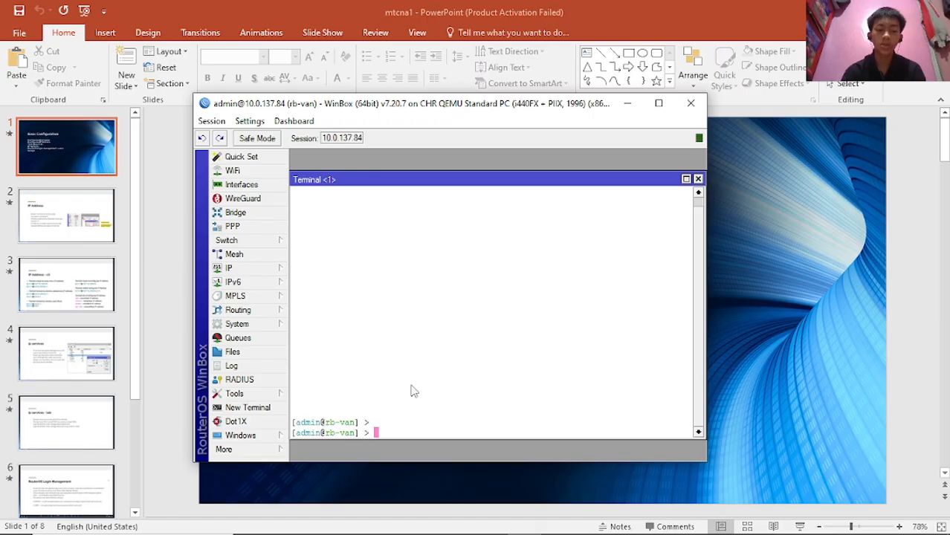
- Enter the system menu, then its identity submenu, and jump back to root with '/'
text(system/)
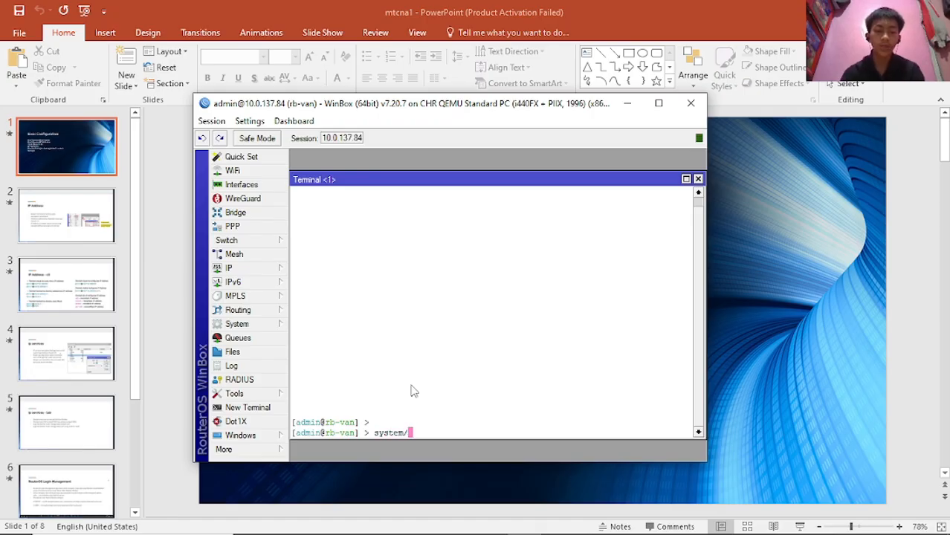
key(BackSpace)
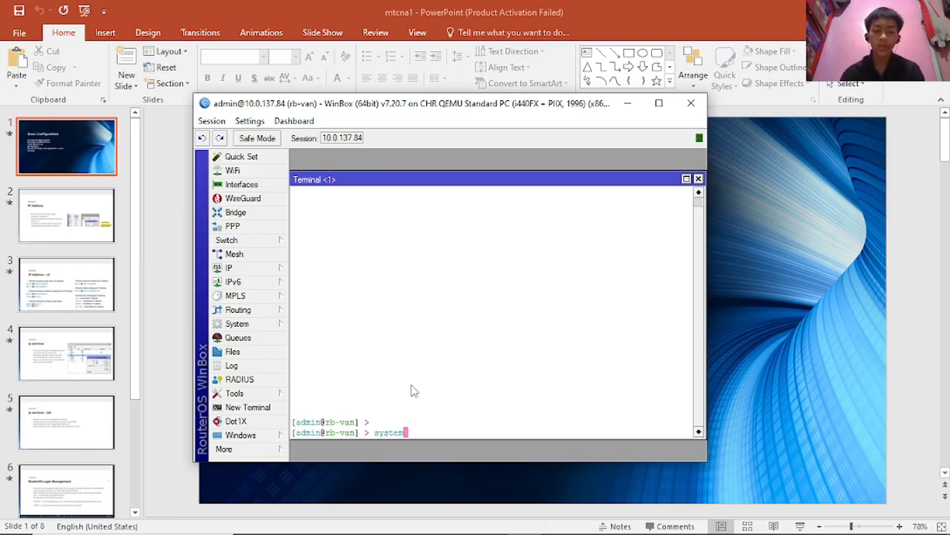
key(Return)
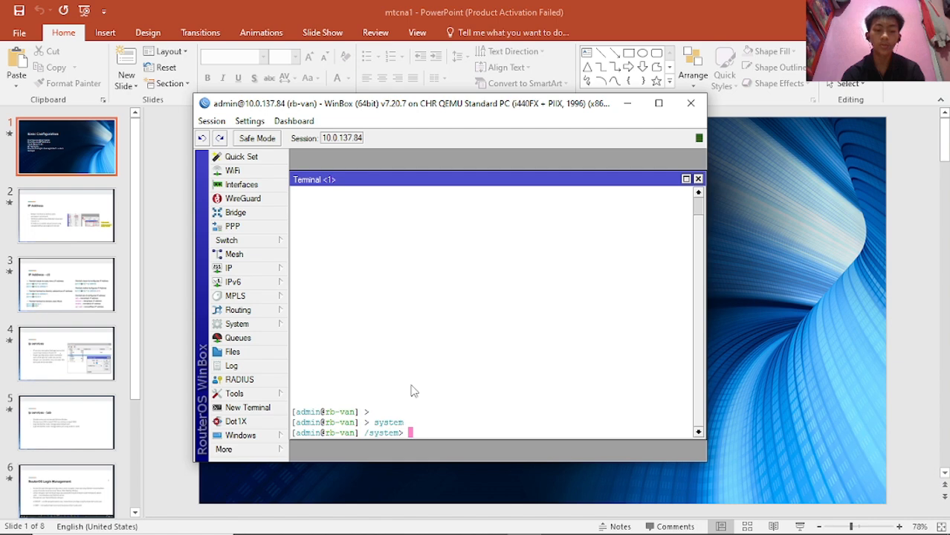
text(id)
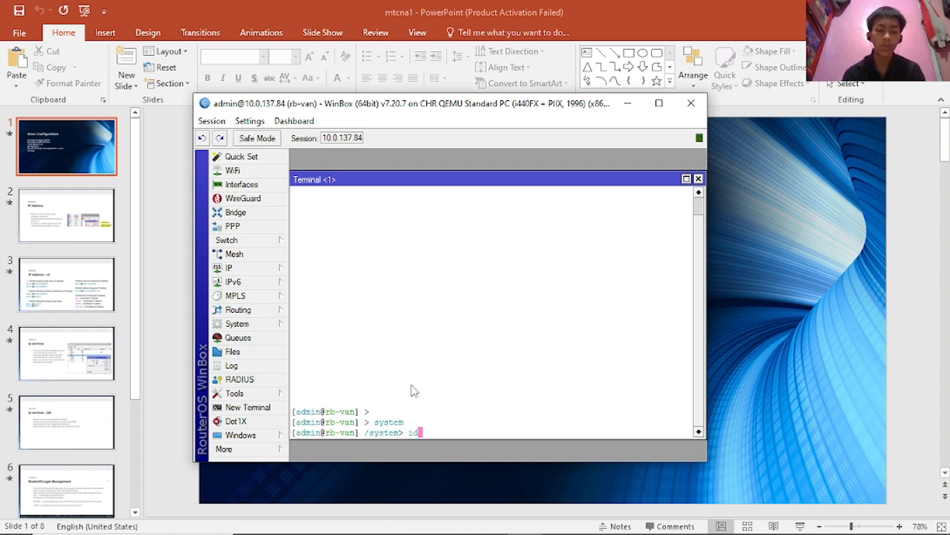
text(entity/)
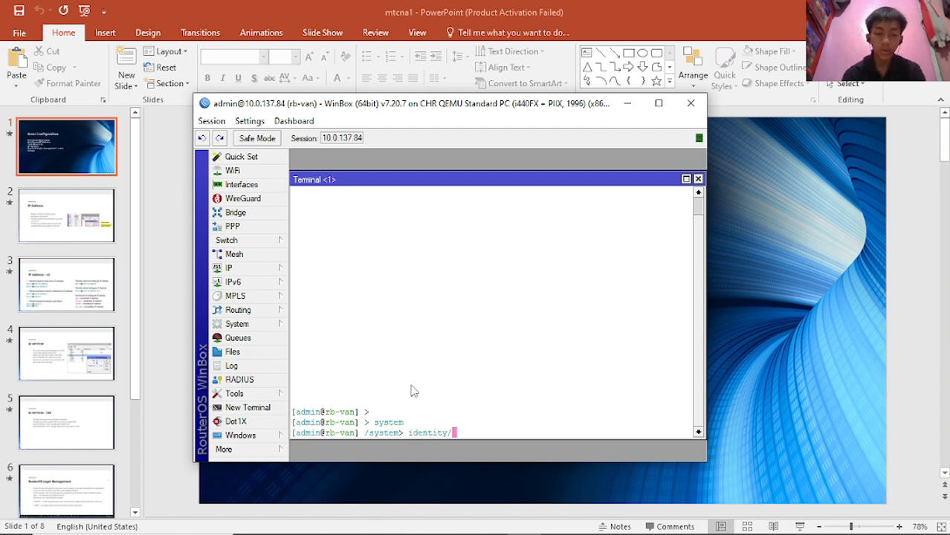
key(BackSpace)
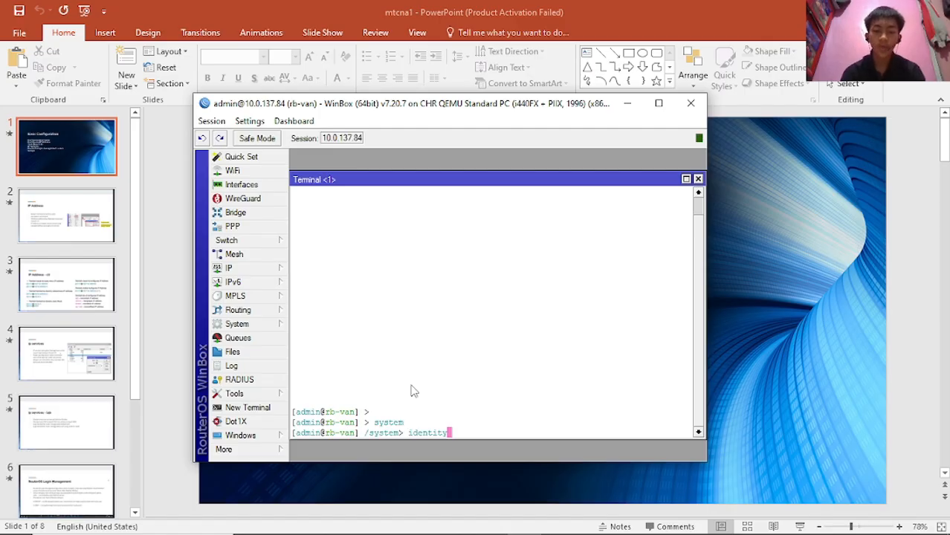
key(Return)
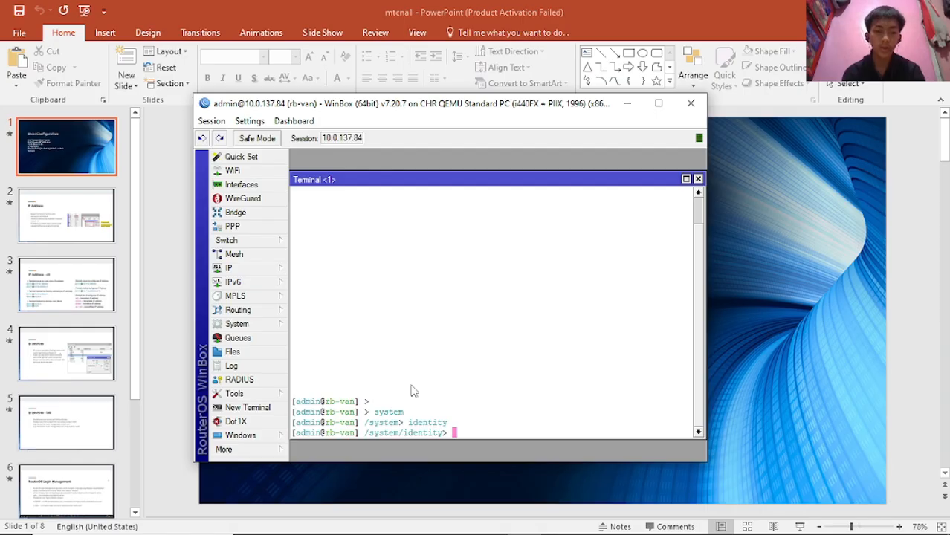
text(/)
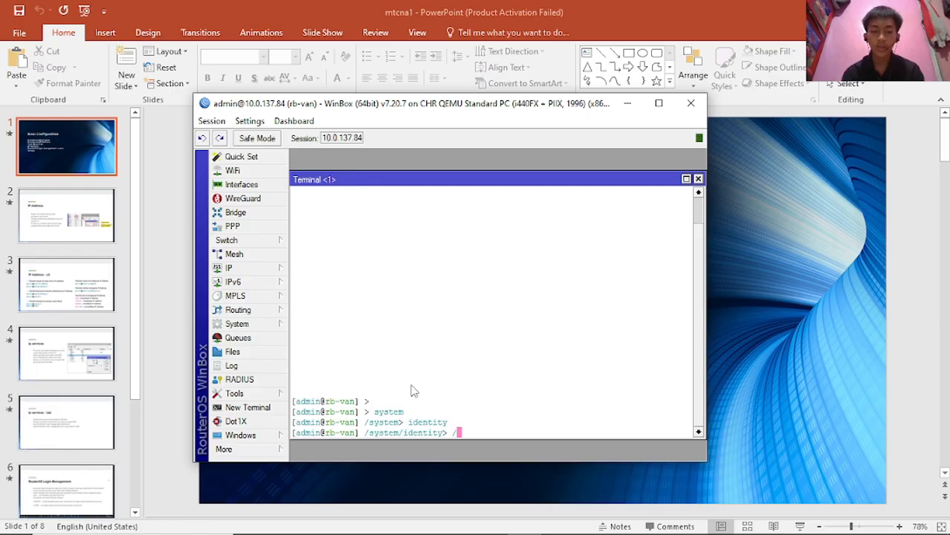
key(Return)
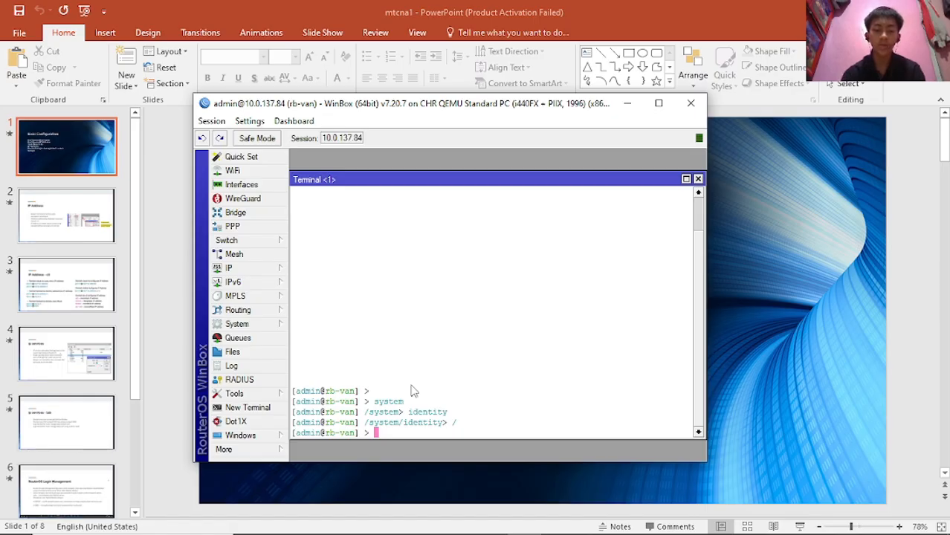
- Re-enter system and then identity so the prompt sits at /system/identity
text(sy)
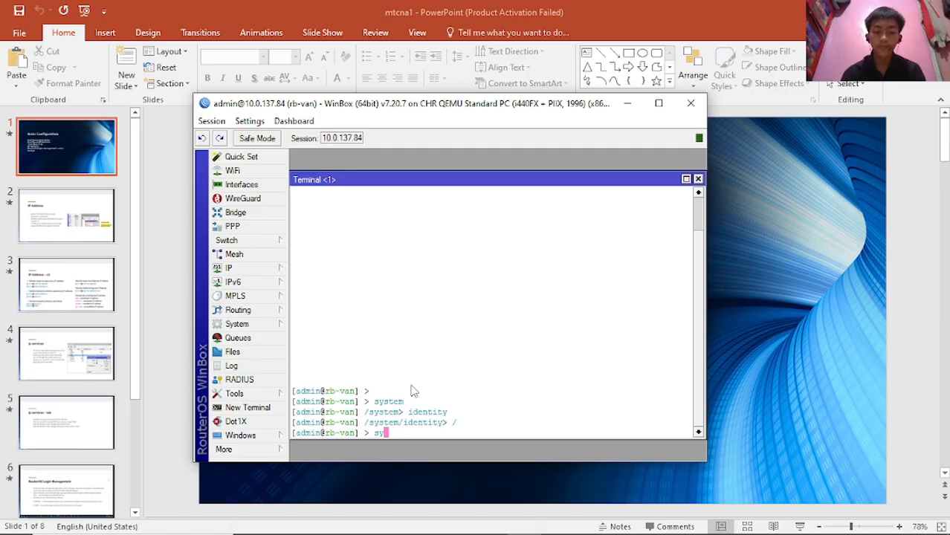
key(BackSpace)
key(BackSpace)
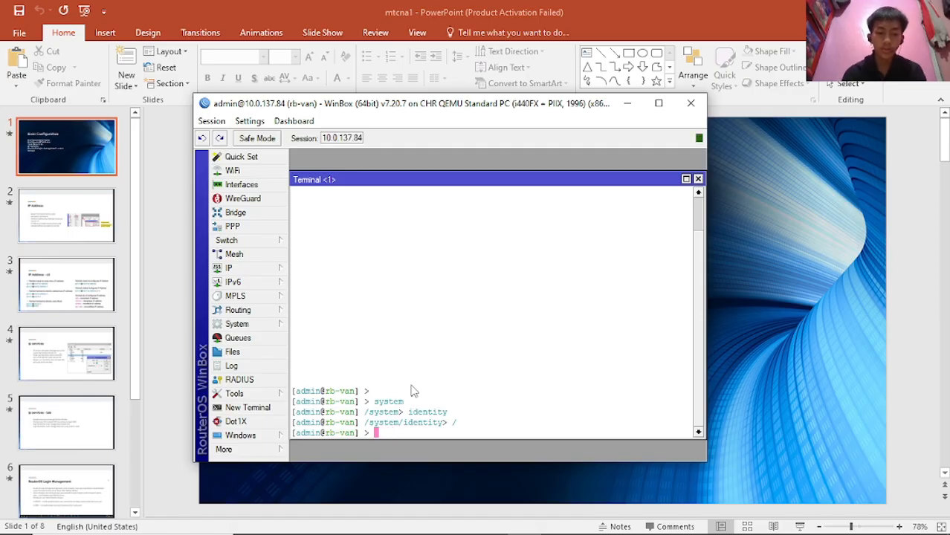
text(system/)
key(BackSpace)
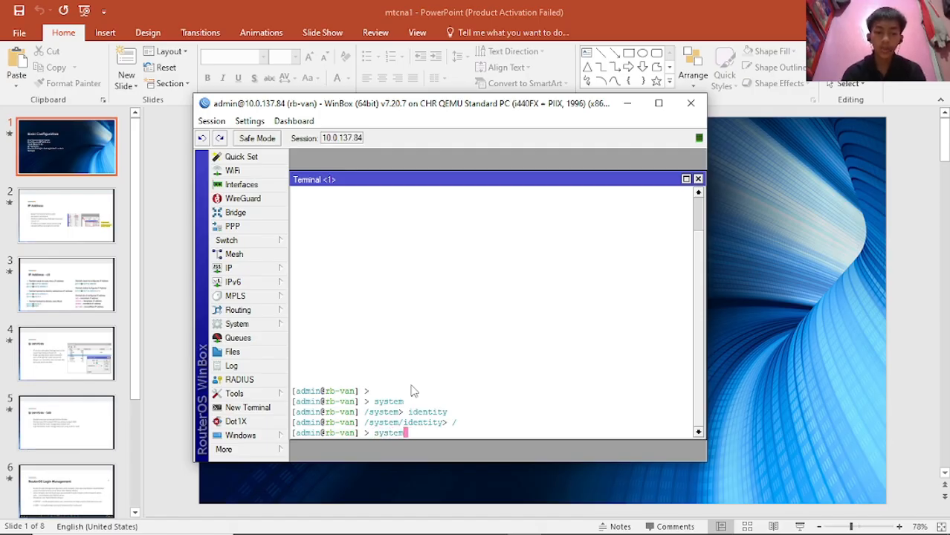
key(Return)
text(identity/)
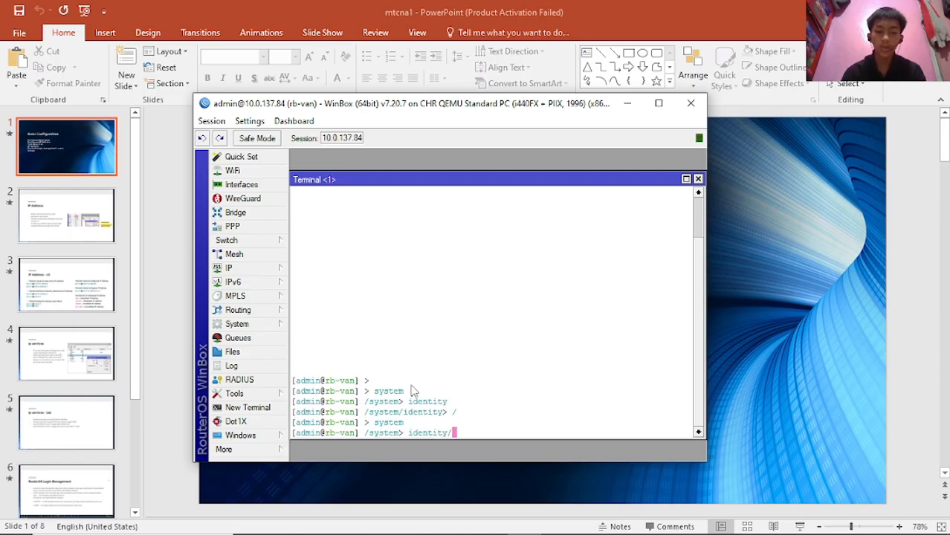
key(BackSpace)
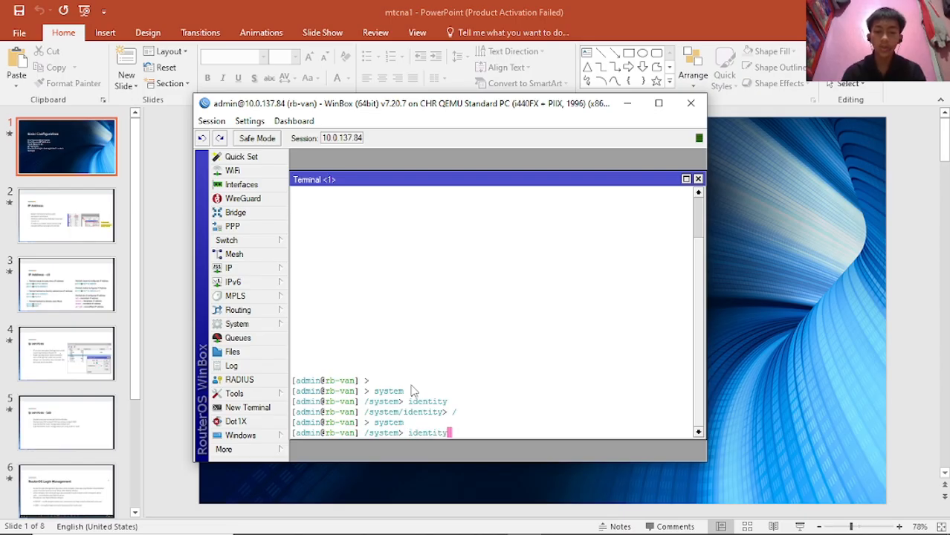
key(Return)
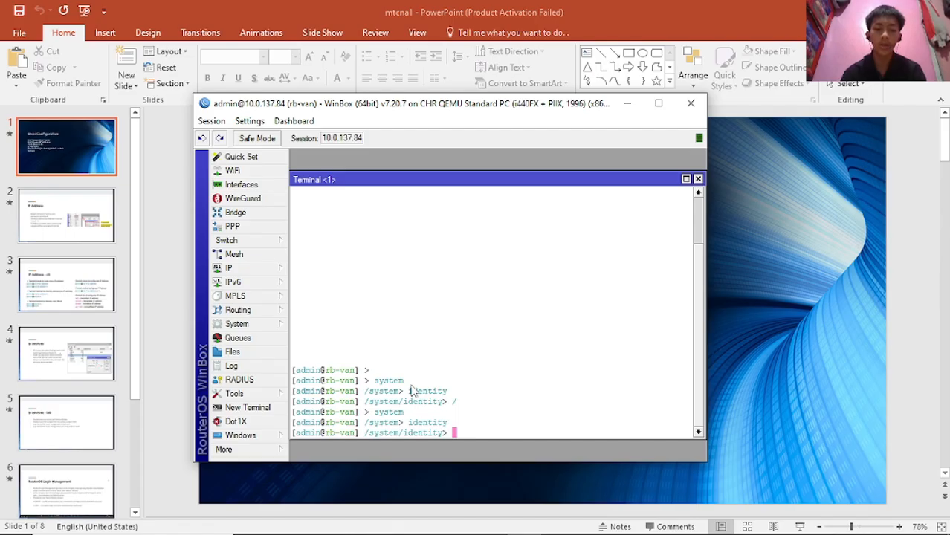
- Print the router identity (name: rb-van), then go up to /system with '..'
text(print)
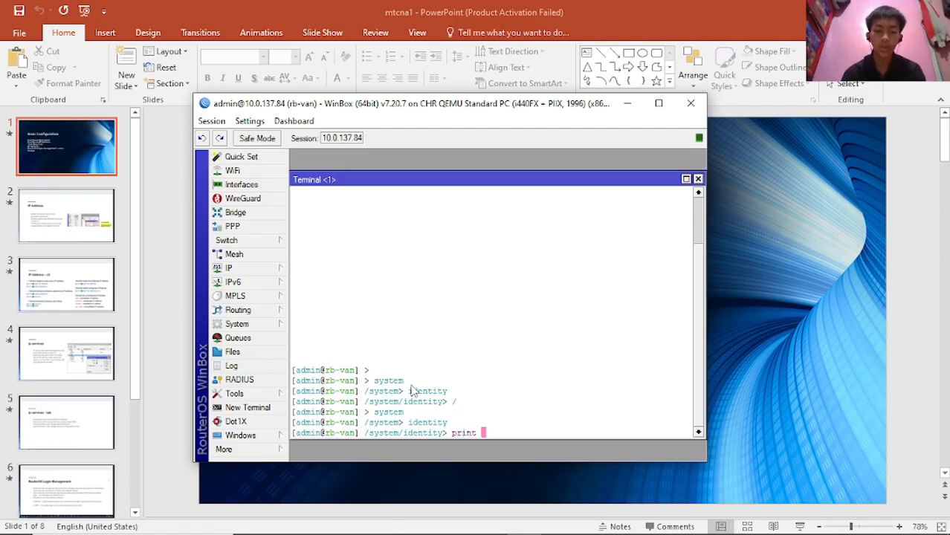
key(Return)
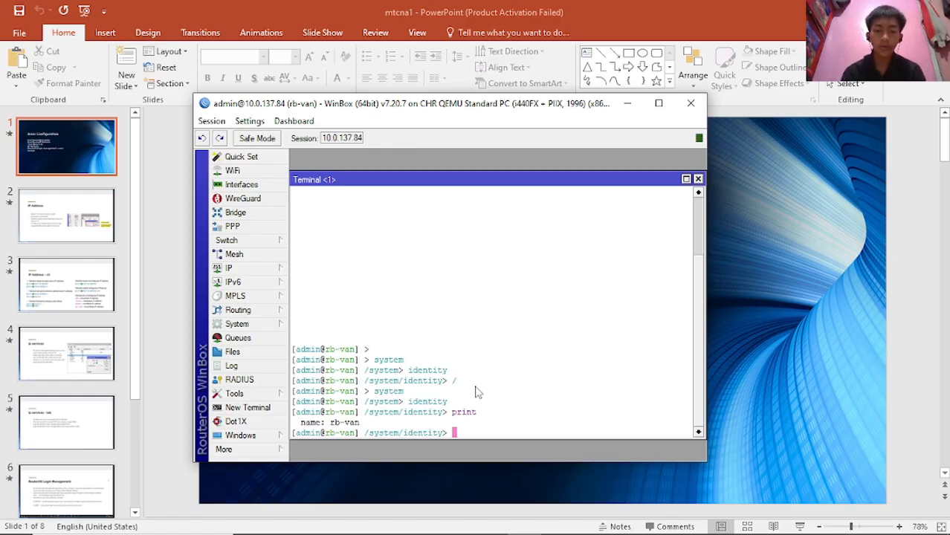
text(/)
key(BackSpace)
click(396, 436)
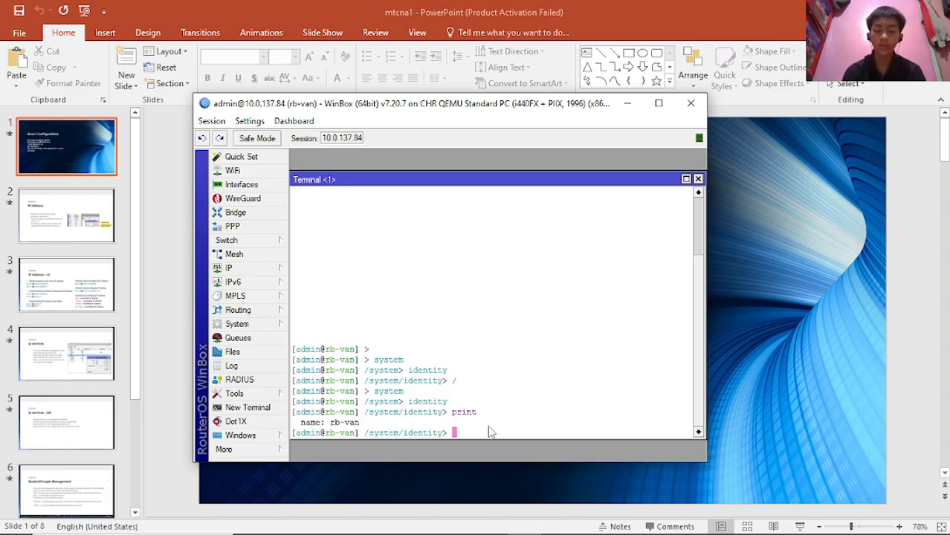
text(..)
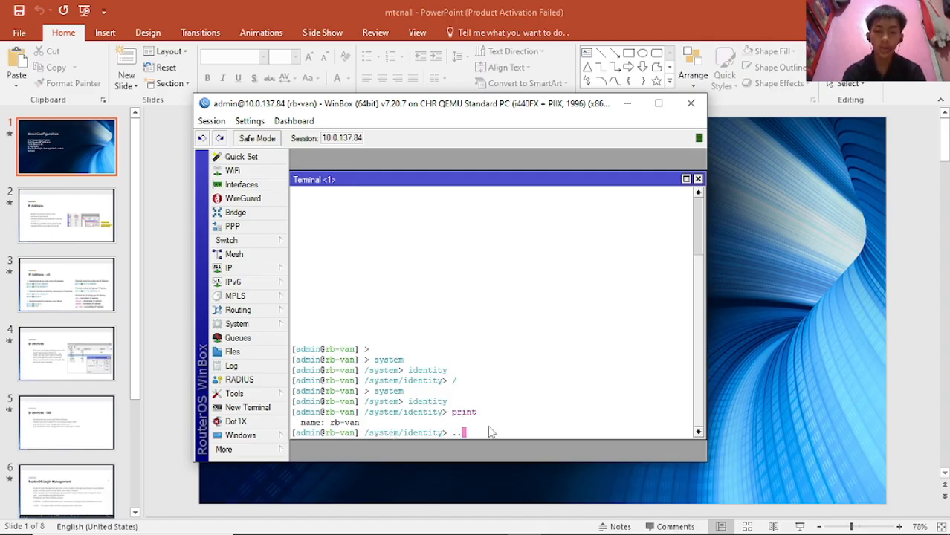
key(Return)
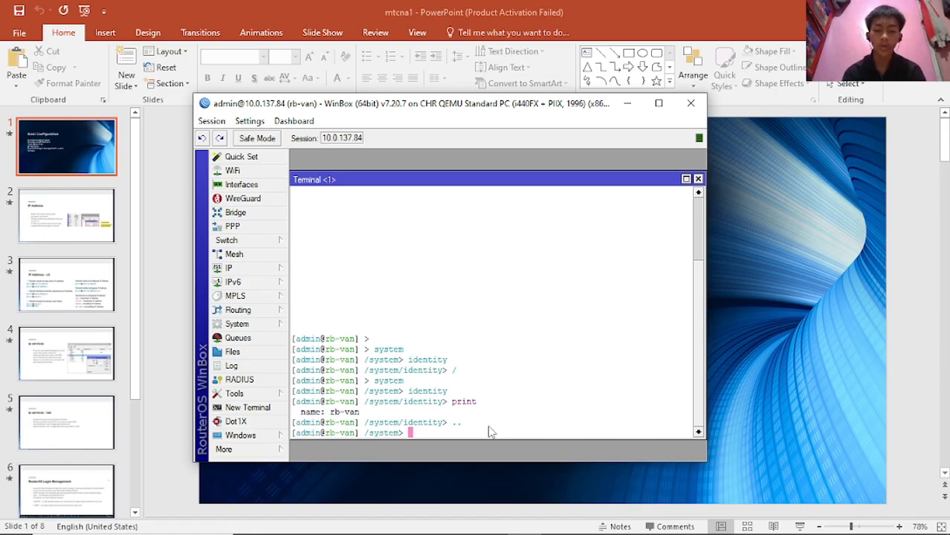
- Return to the root level and enter the system section
text(/)
key(Return)
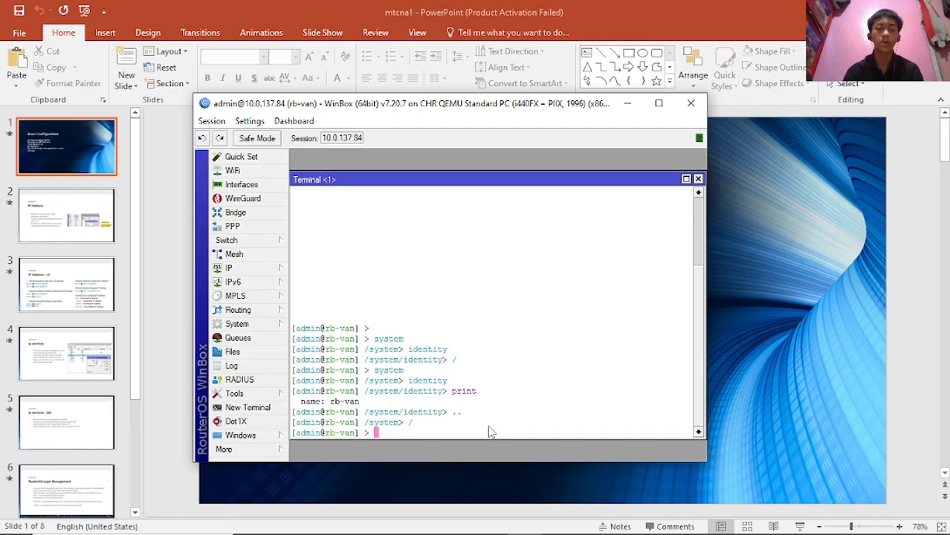
key(Return)
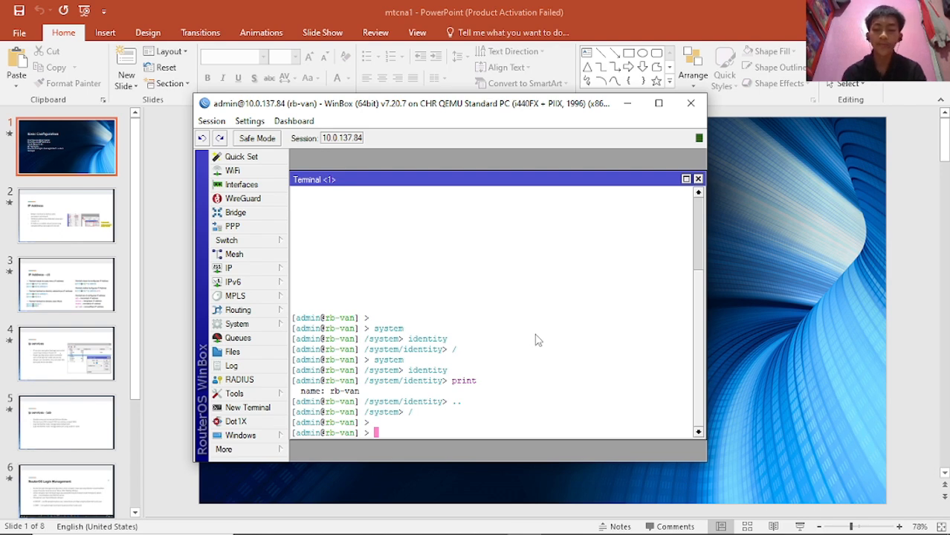
text(sy)
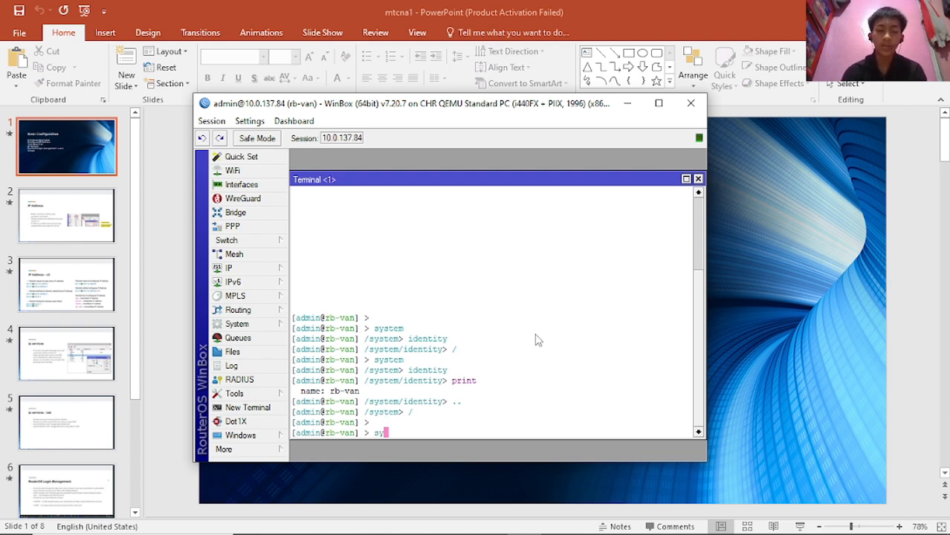
text(stem)
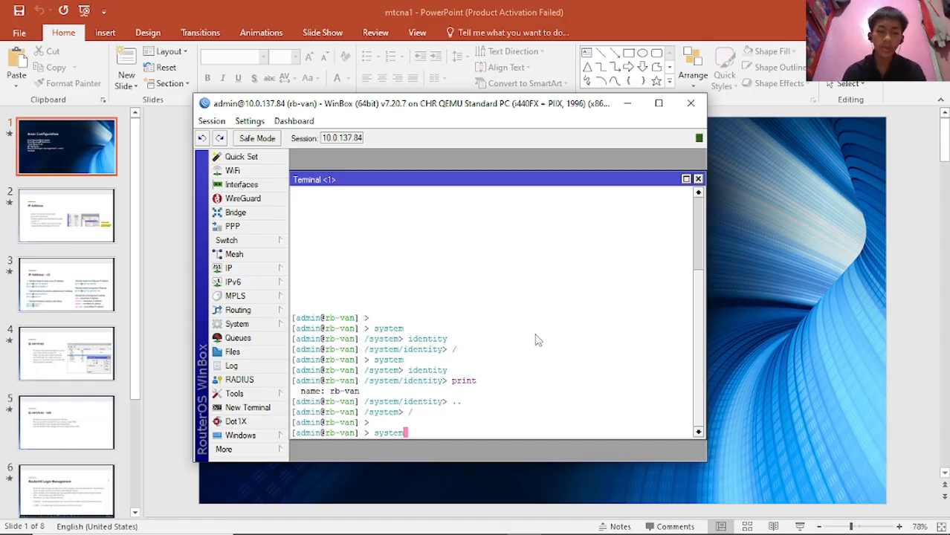
key(Return)
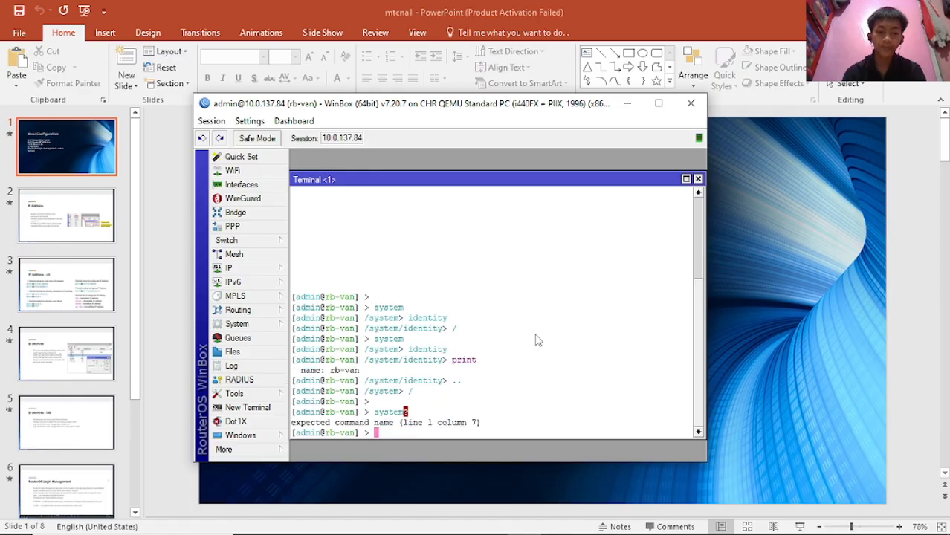
key(Up)
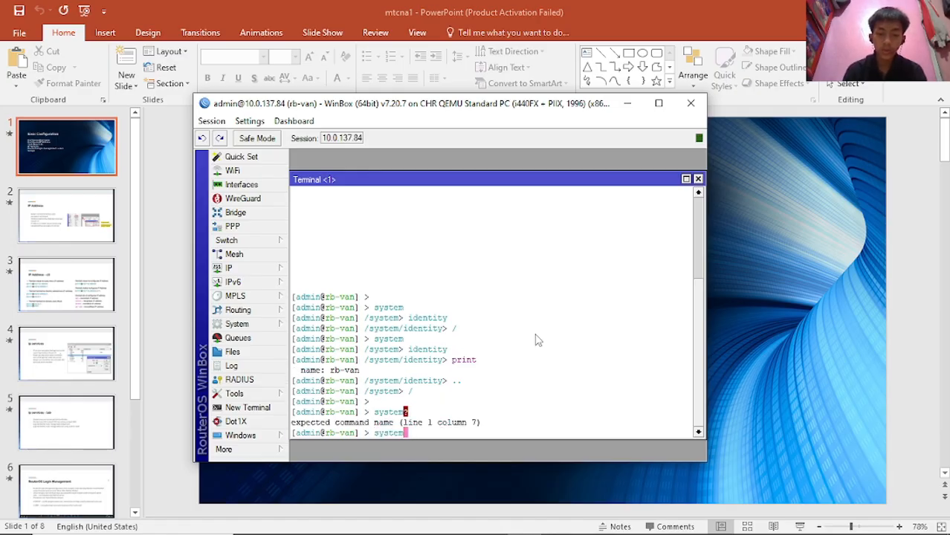
key(Return)
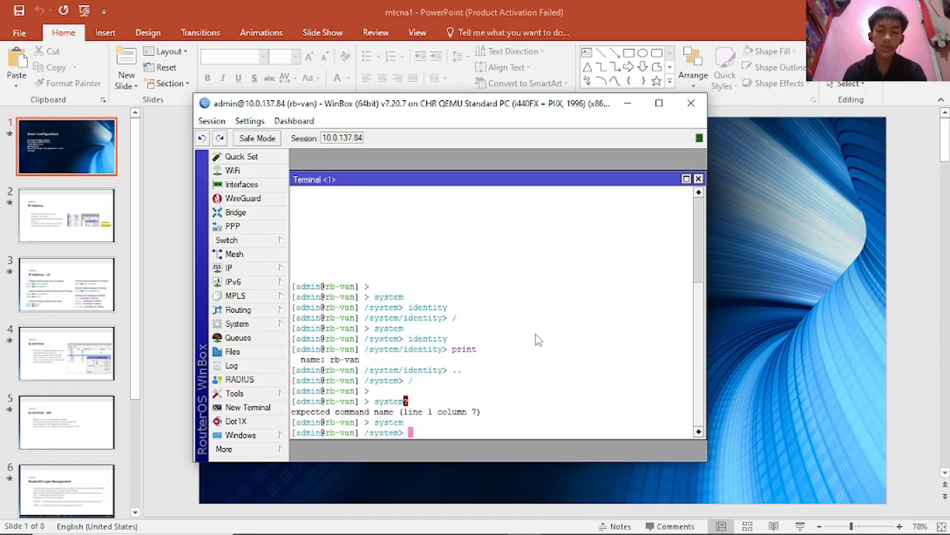
- Ask for the available system commands with '?' twice
text(?)
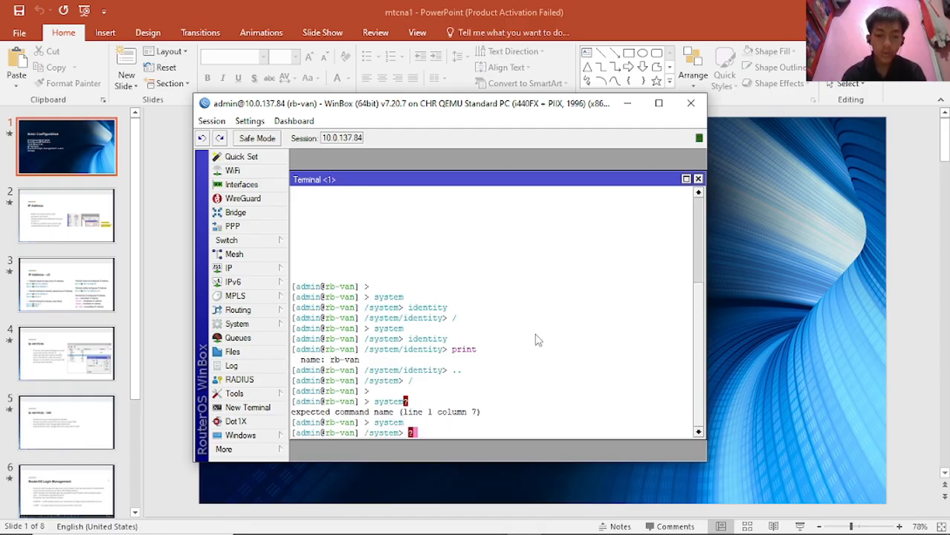
key(BackSpace)
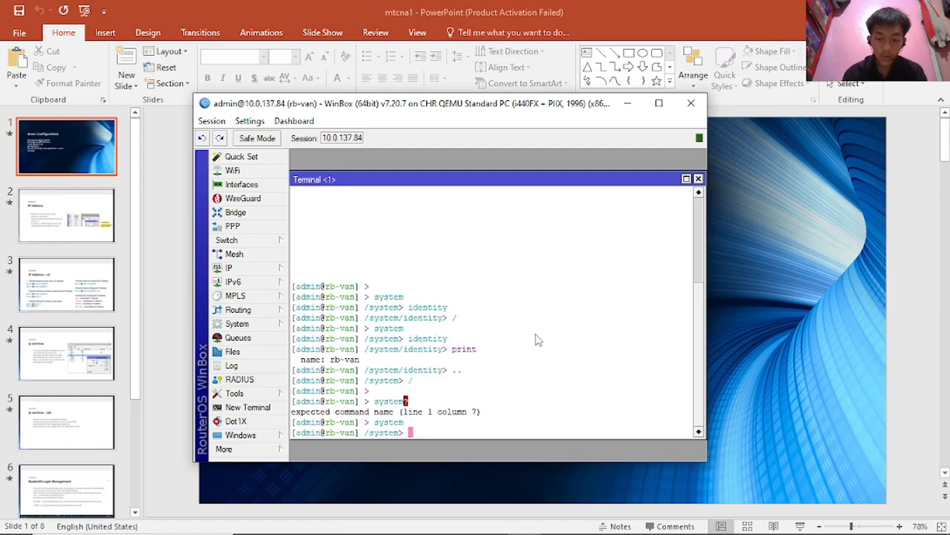
text(?)
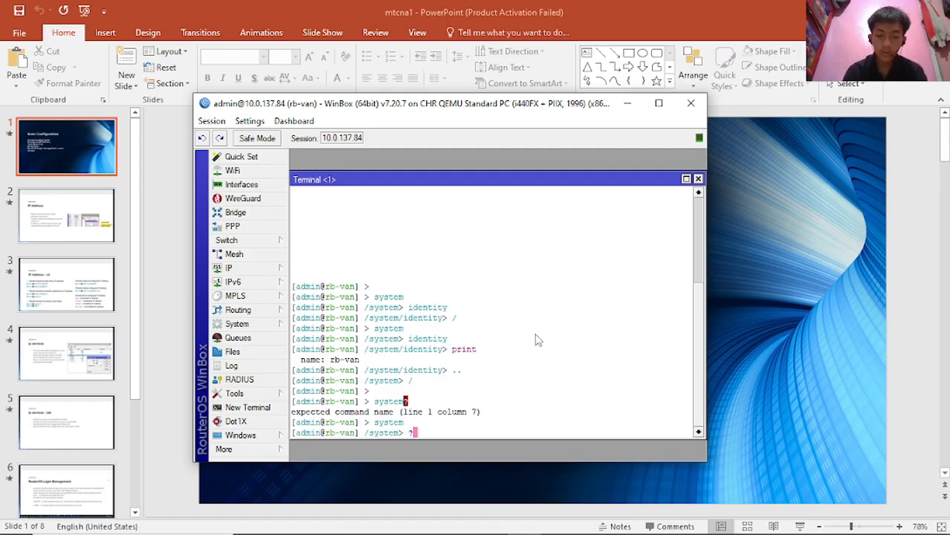
key(Return)
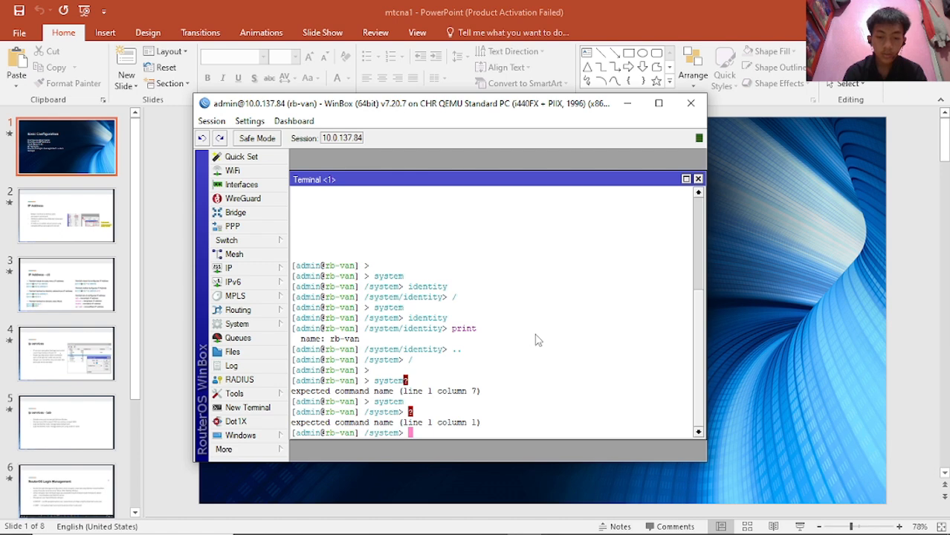
text(?)
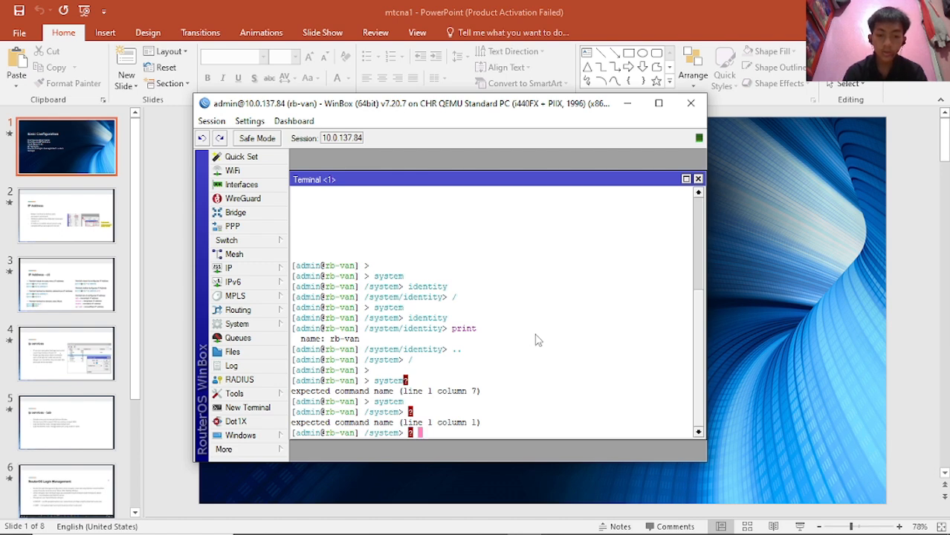
key(BackSpace)
key(BackSpace)
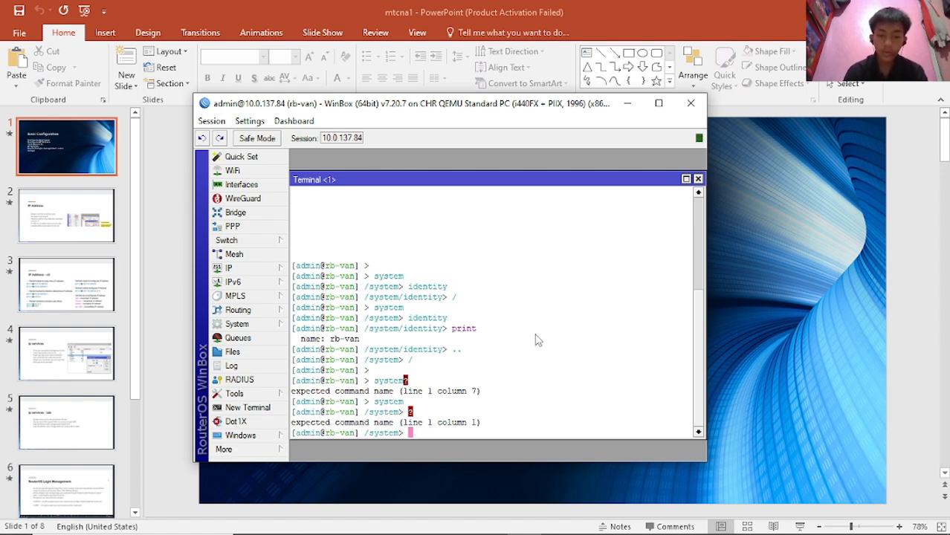
text(?)
key(Return)
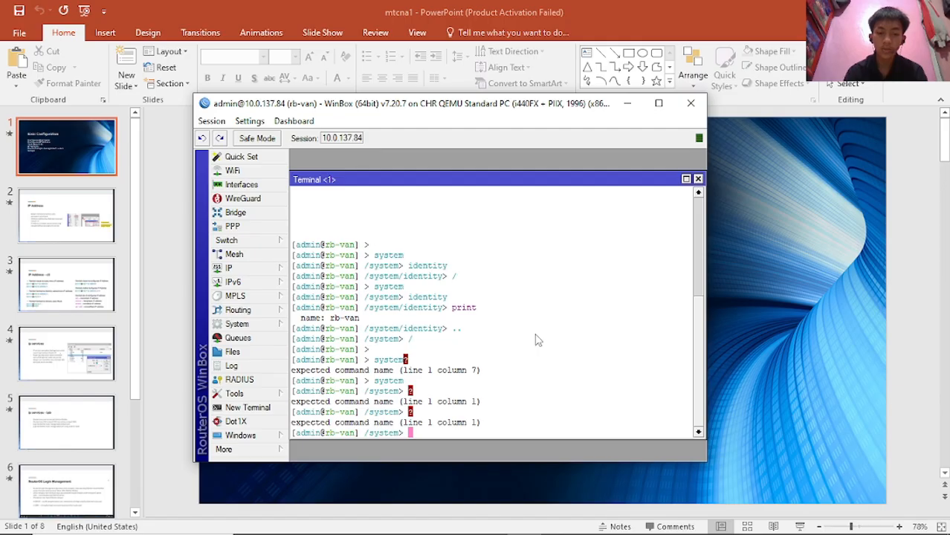
- Go back to root, re-enter system, and press Tab to list its commands
text(/)
key(Return)
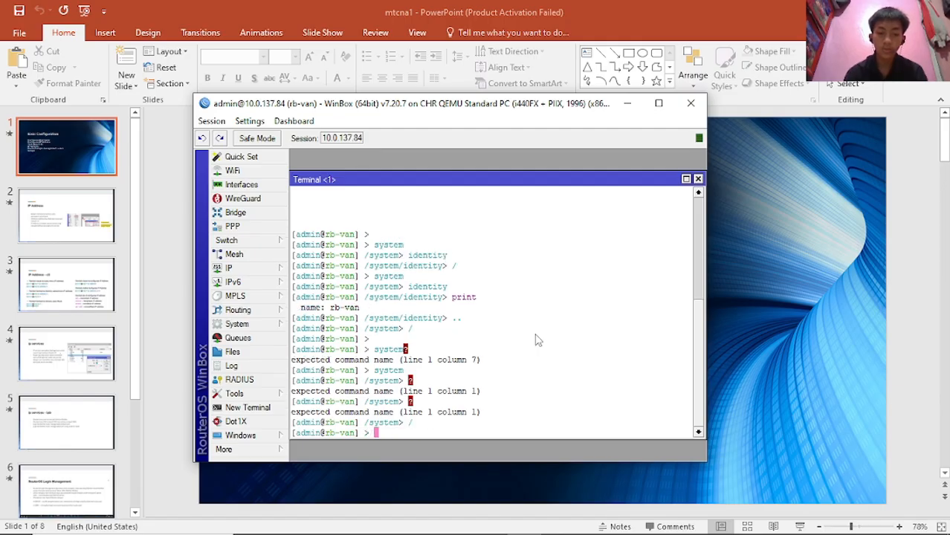
text(system/)
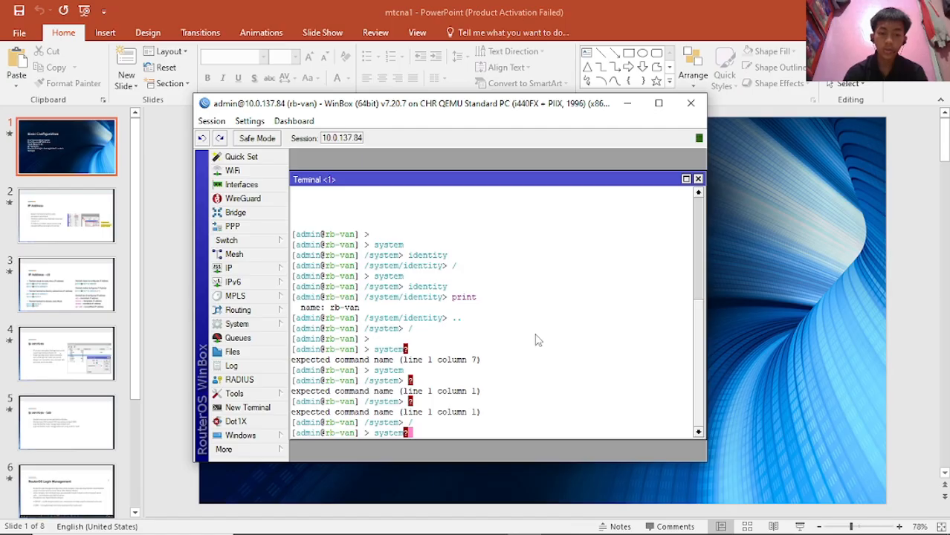
key(Return)
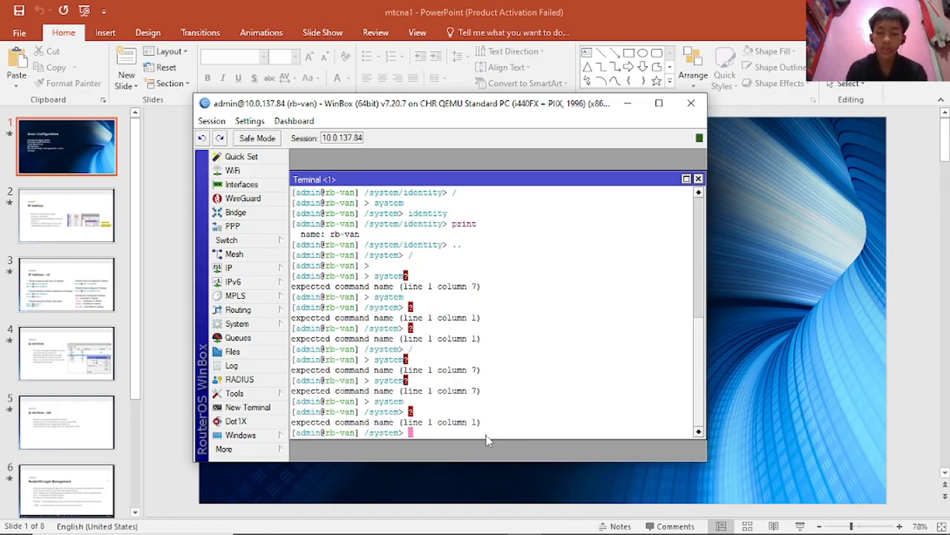
text(?)
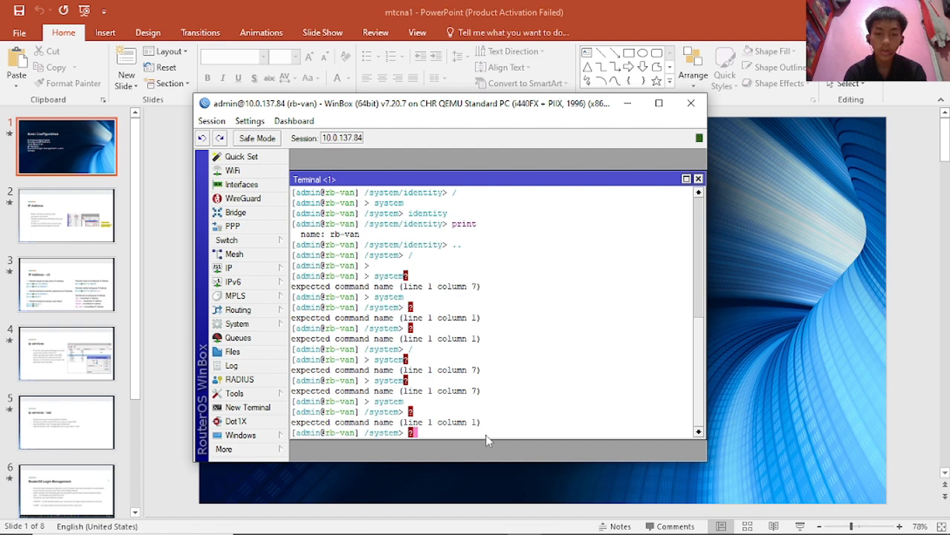
key(BackSpace)
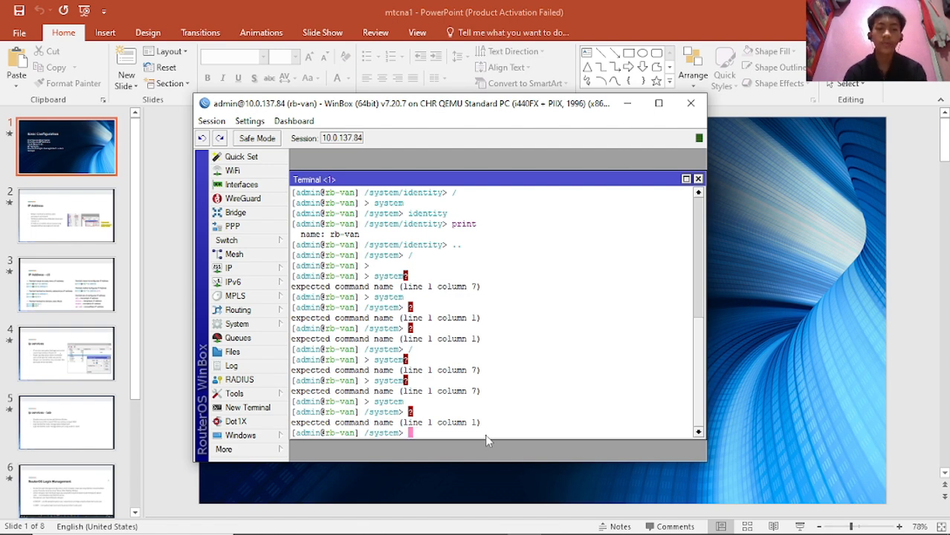
key(Tab)
key(Tab)
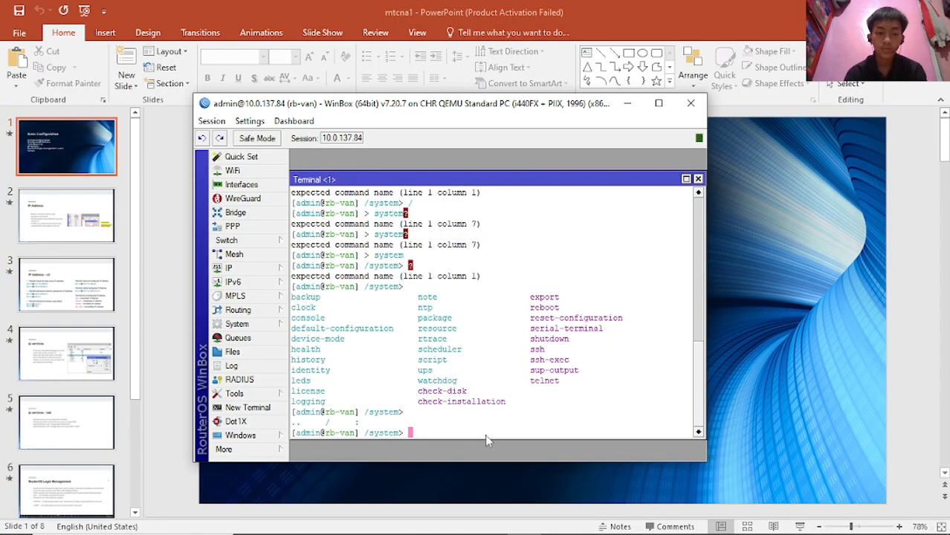
- Redisplay the system command list, enter /system/history, and start typing print
key(Tab)
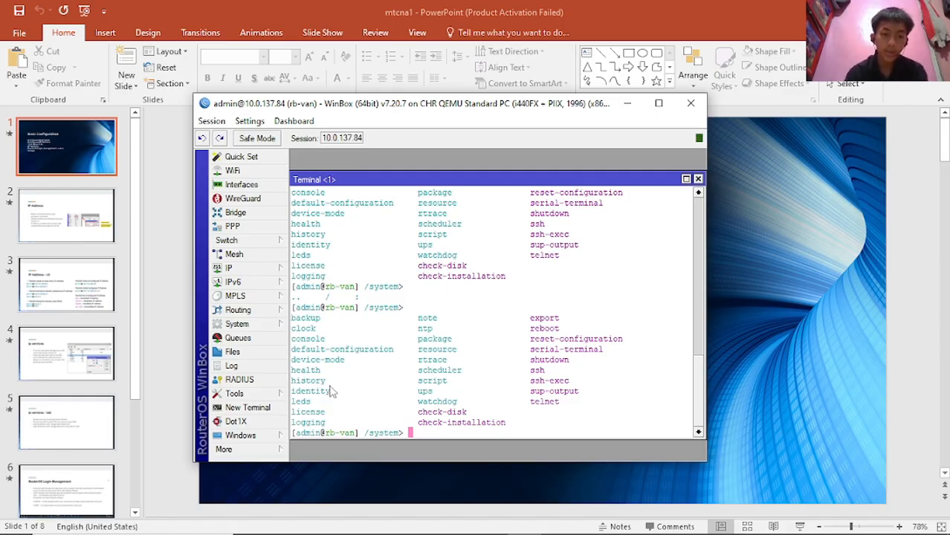
text(his)
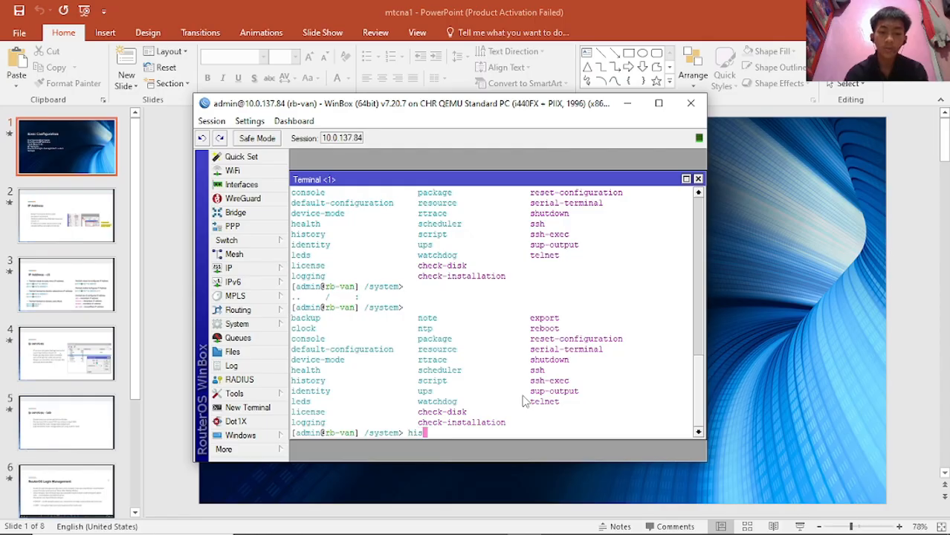
text(tory)
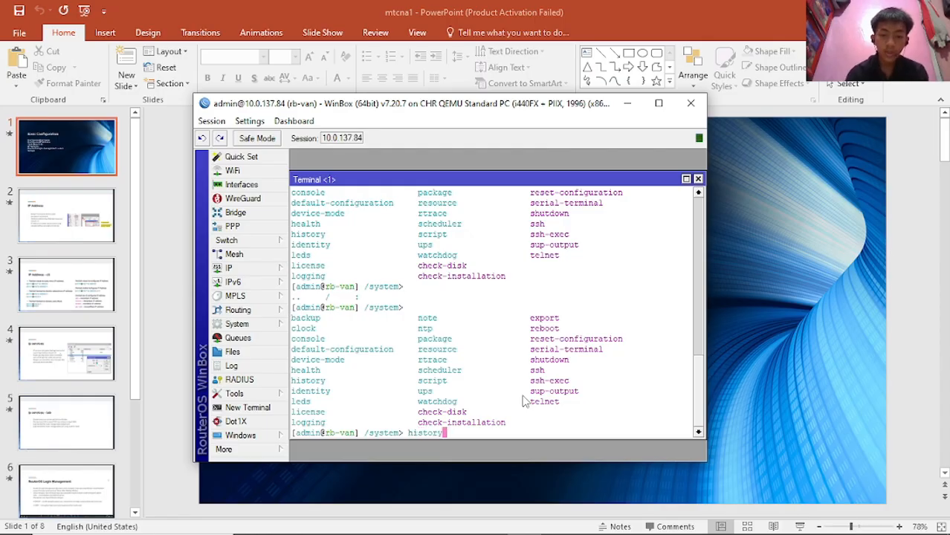
key(Return)
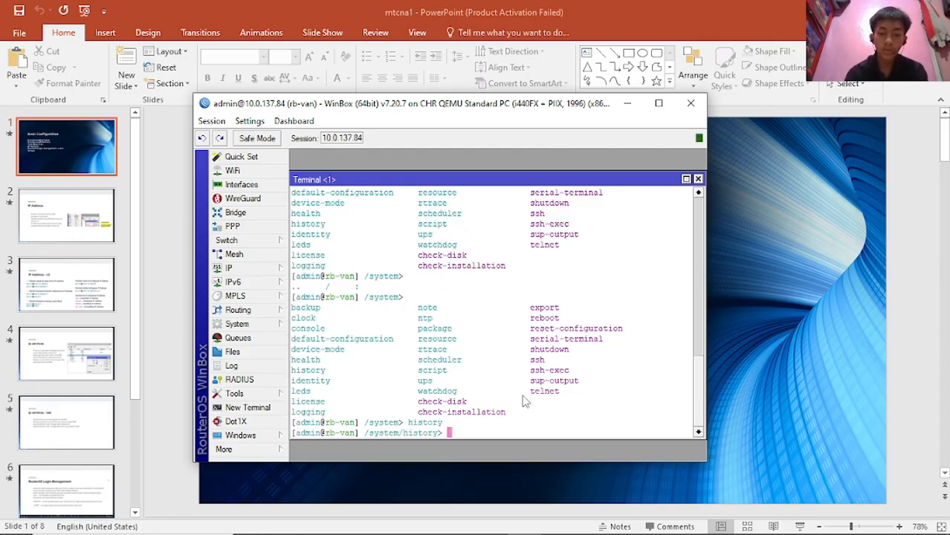
text(pri)
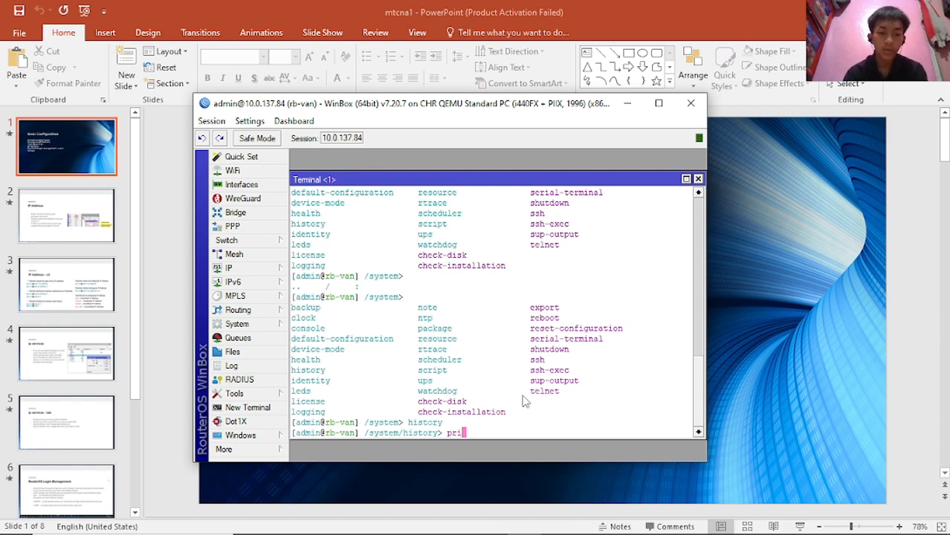
- Print the undoable history of address and identity changes, then return to the root prompt
text(nt)
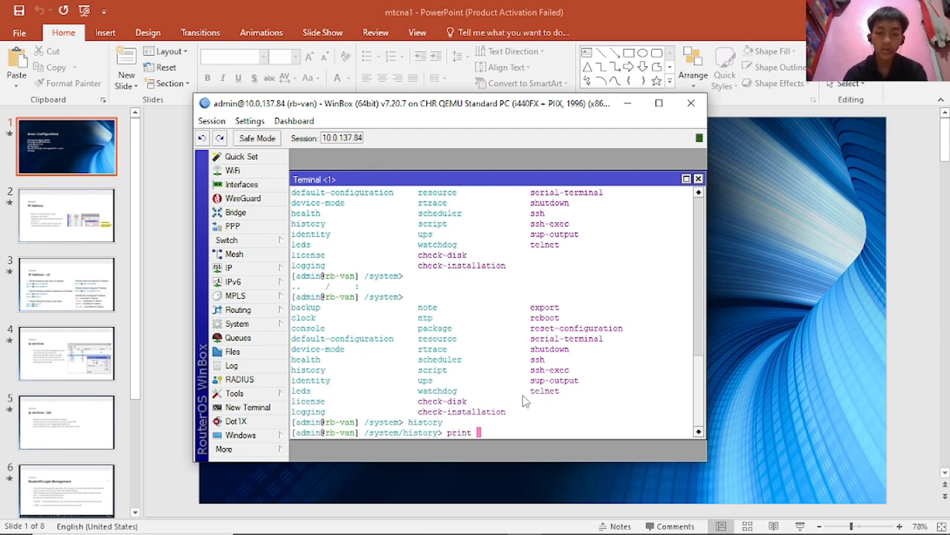
key(Return)
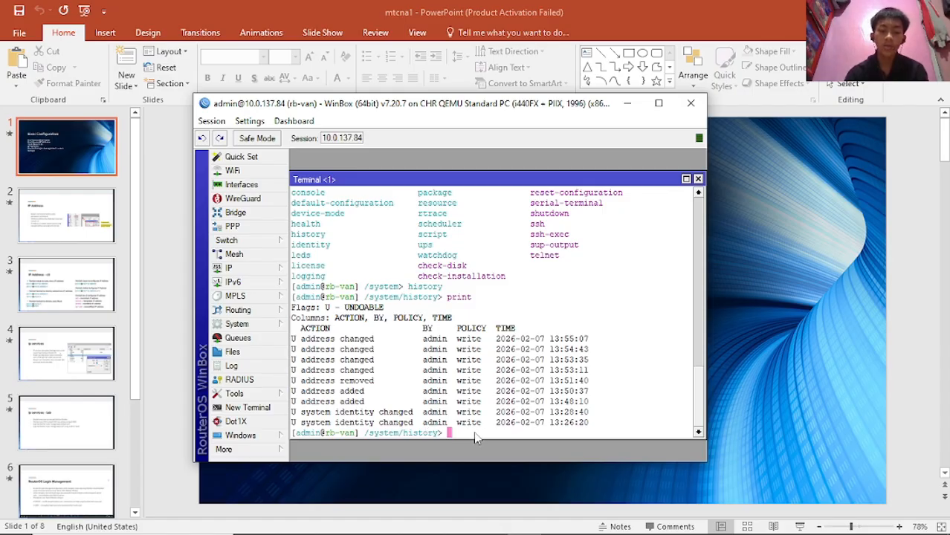
text(sys)
key(BackSpace)
key(BackSpace)
key(BackSpace)
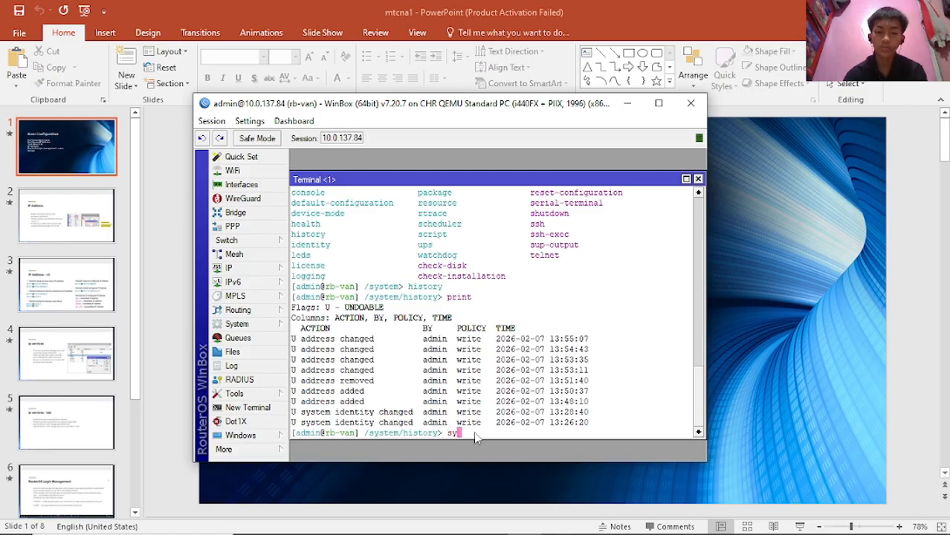
text(/)
key(Return)
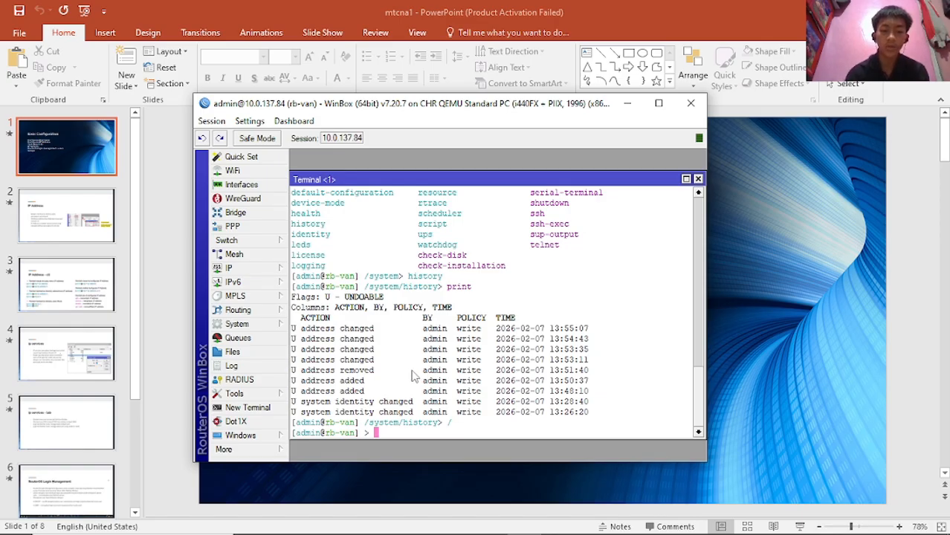
text(sys)
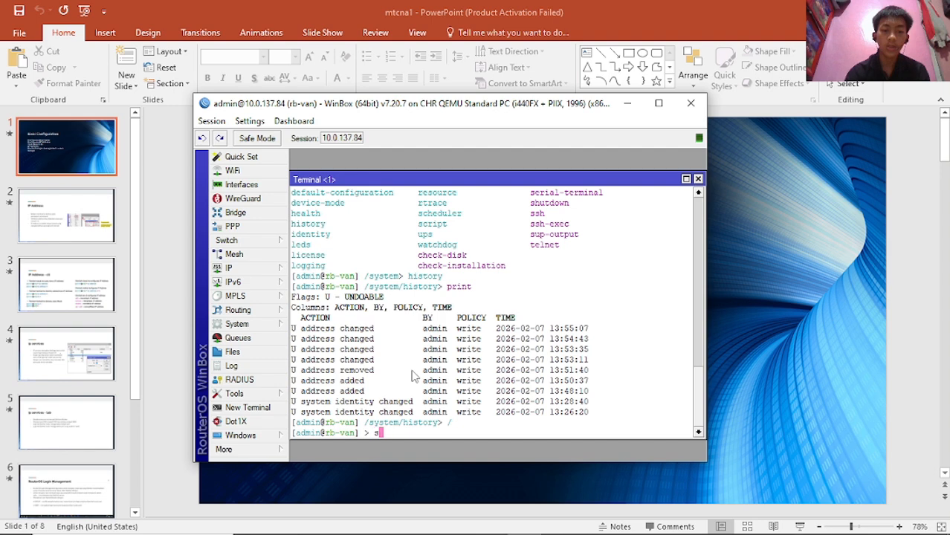
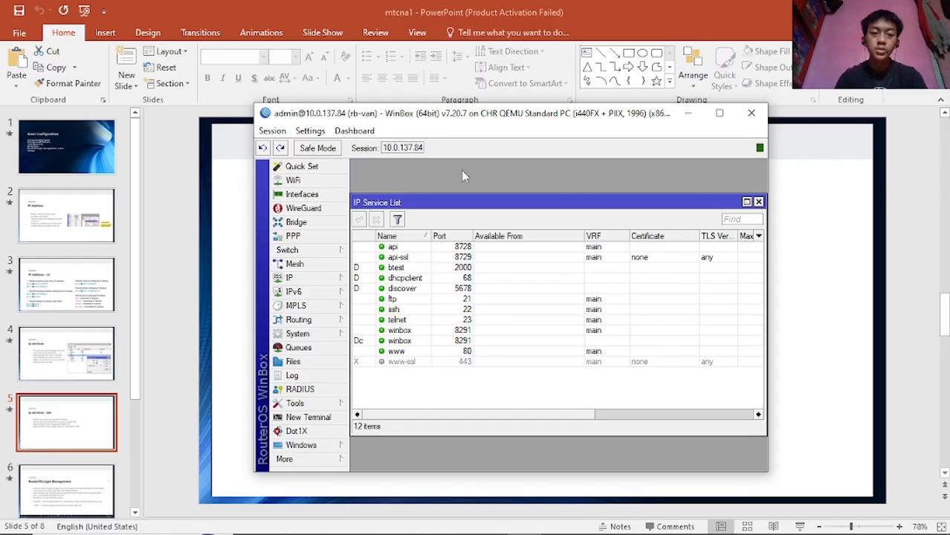
- Compare the 'ip services - lab' task slide with the router's IP service list
click(237, 207)
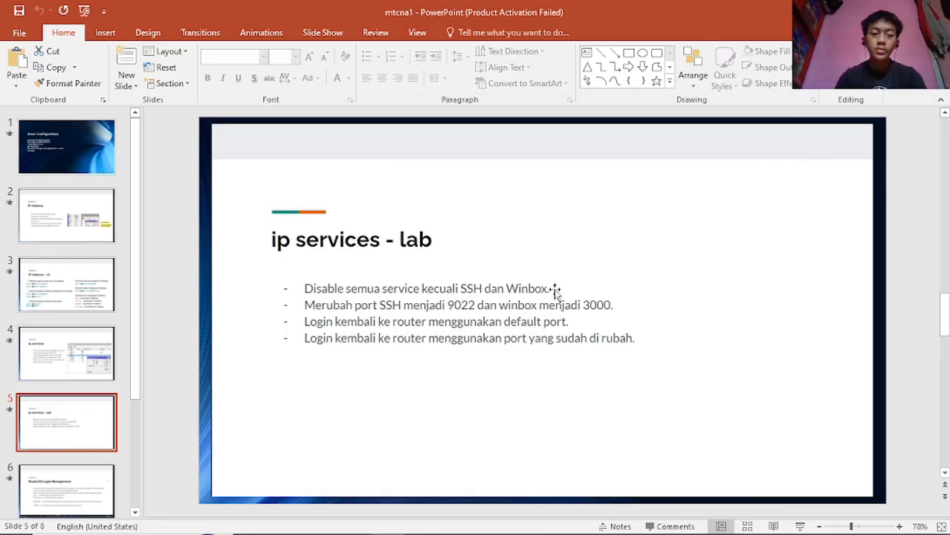
mouse_move(507, 534)
mouse_move(525, 521)
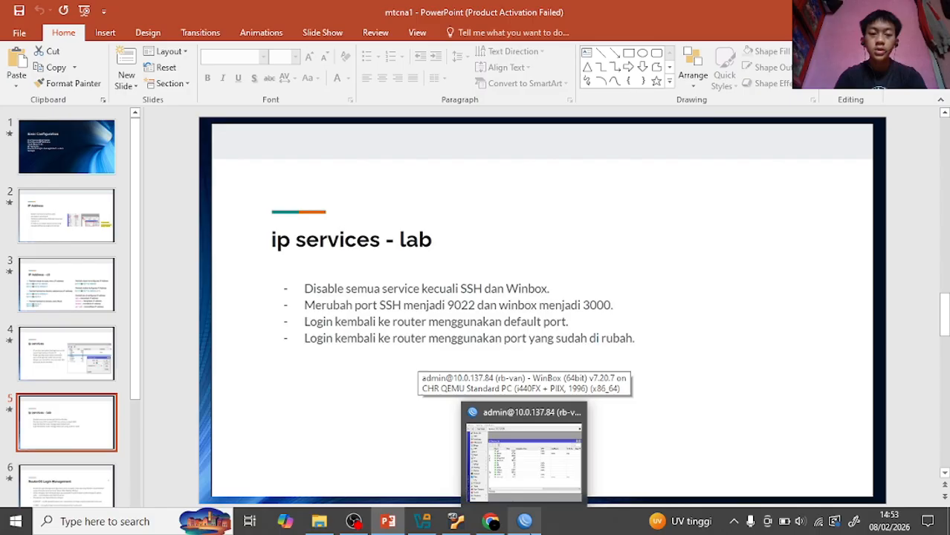
click(524, 455)
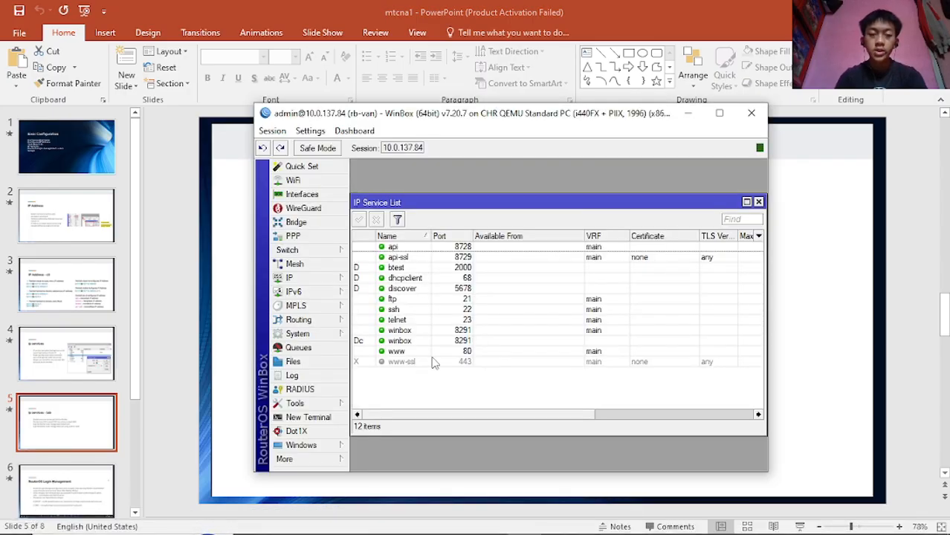
click(227, 284)
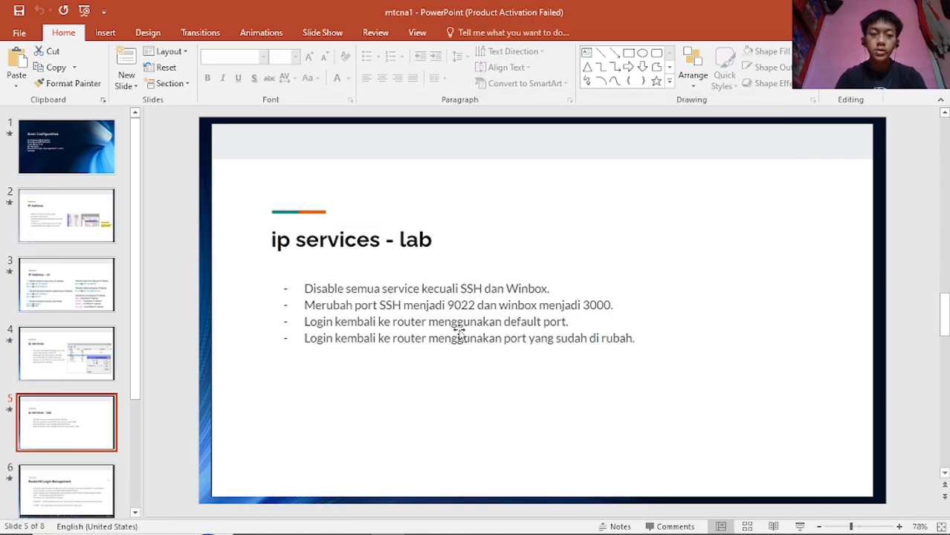
click(524, 527)
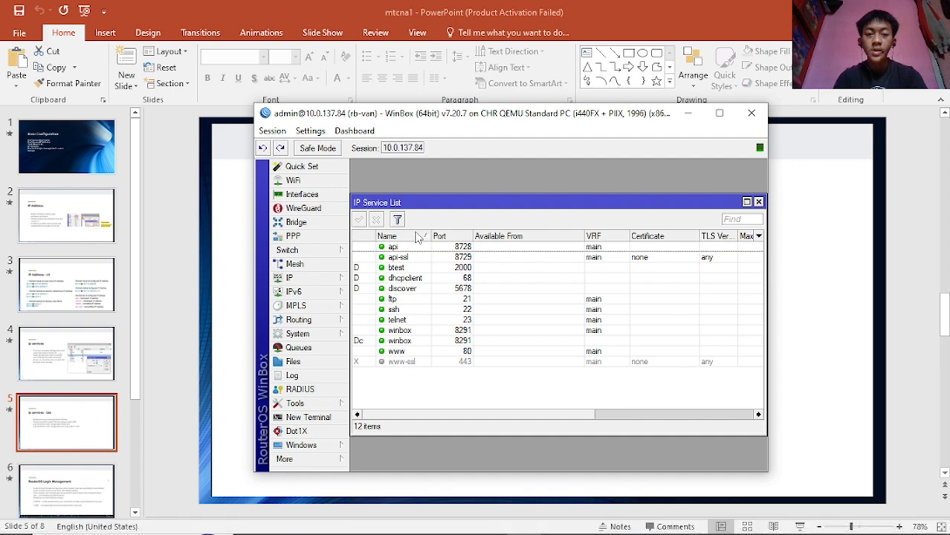
- Disable api, then api-ssl, btest, dhcpclient, discover and ftp together
click(414, 247)
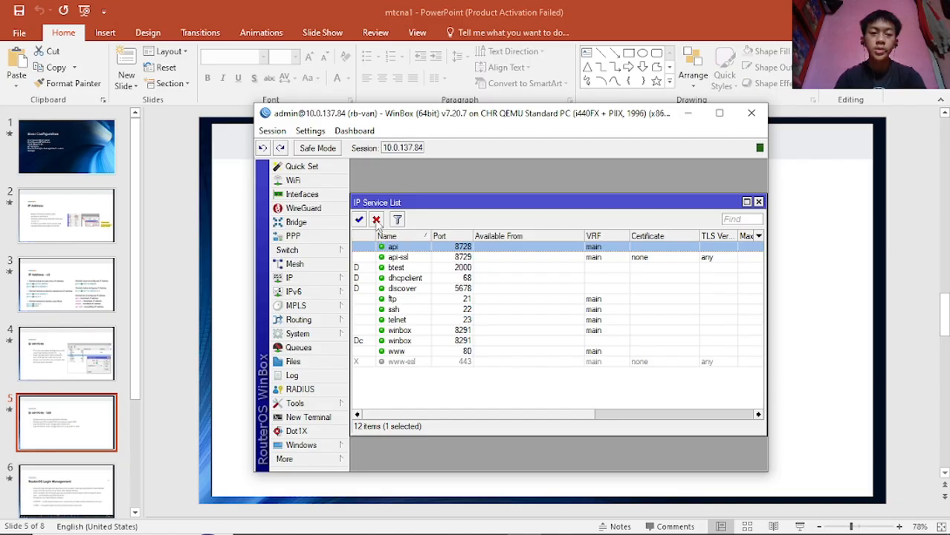
click(377, 220)
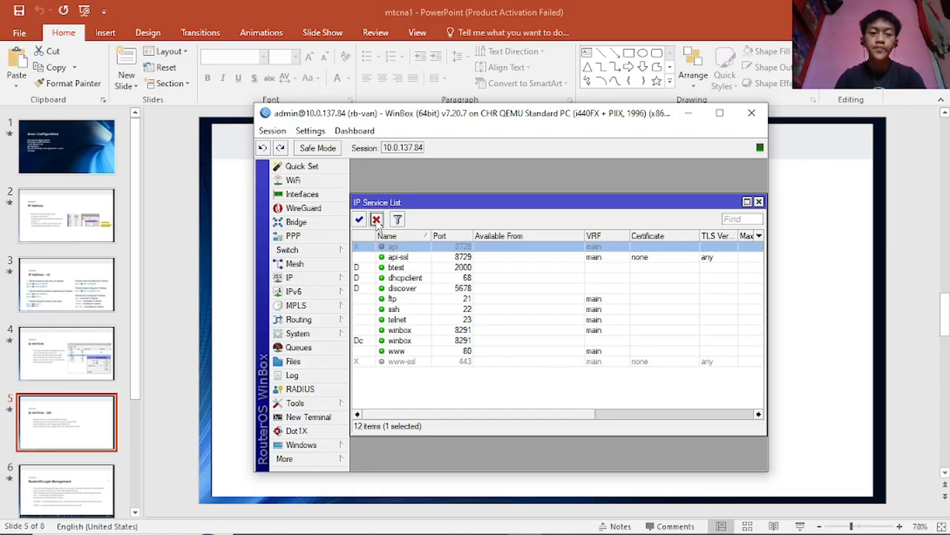
ctrl+click(417, 257)
ctrl+click(410, 268)
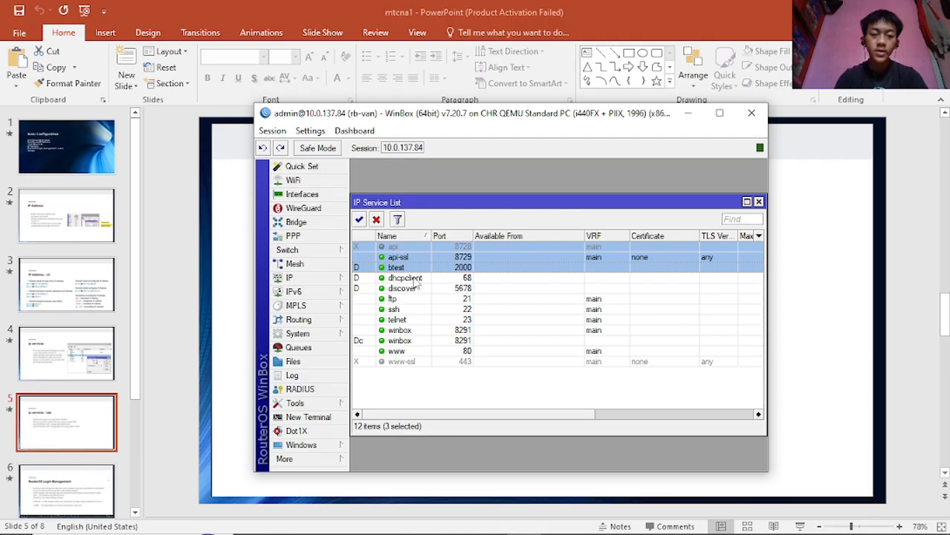
ctrl+click(418, 278)
ctrl+click(417, 290)
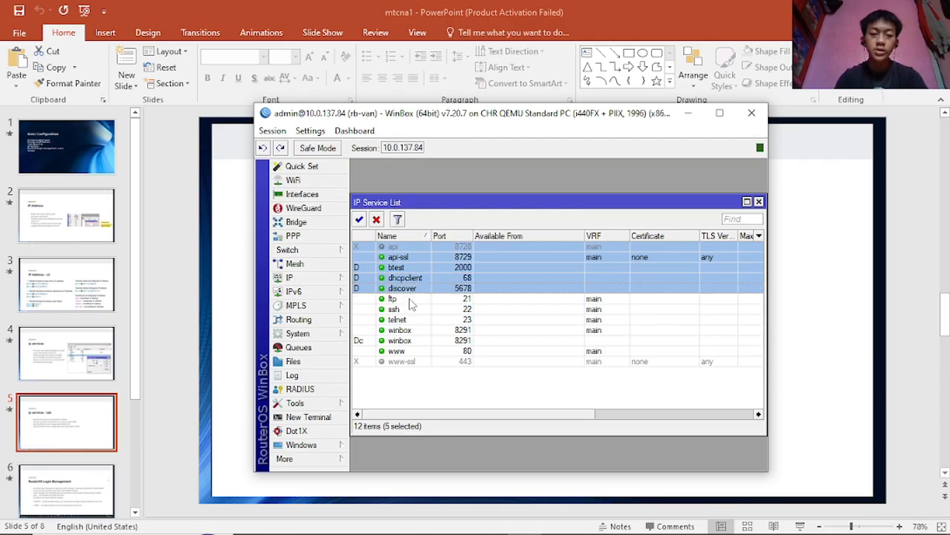
ctrl+click(410, 299)
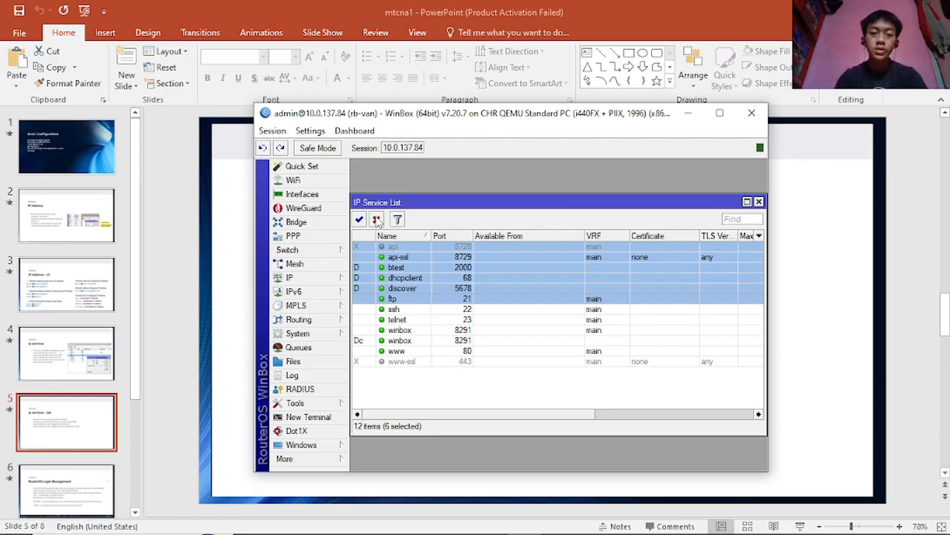
click(376, 220)
- Disable the telnet and www services as well
click(442, 396)
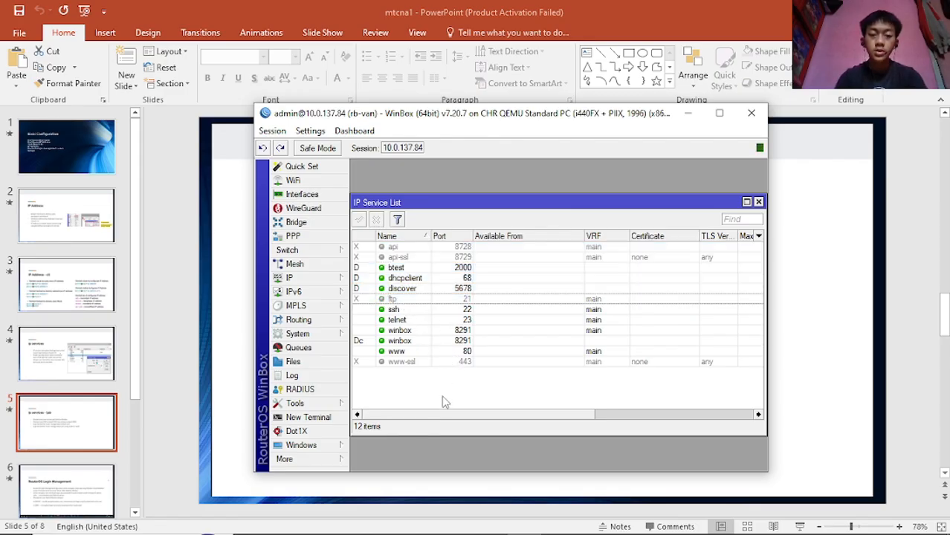
click(407, 321)
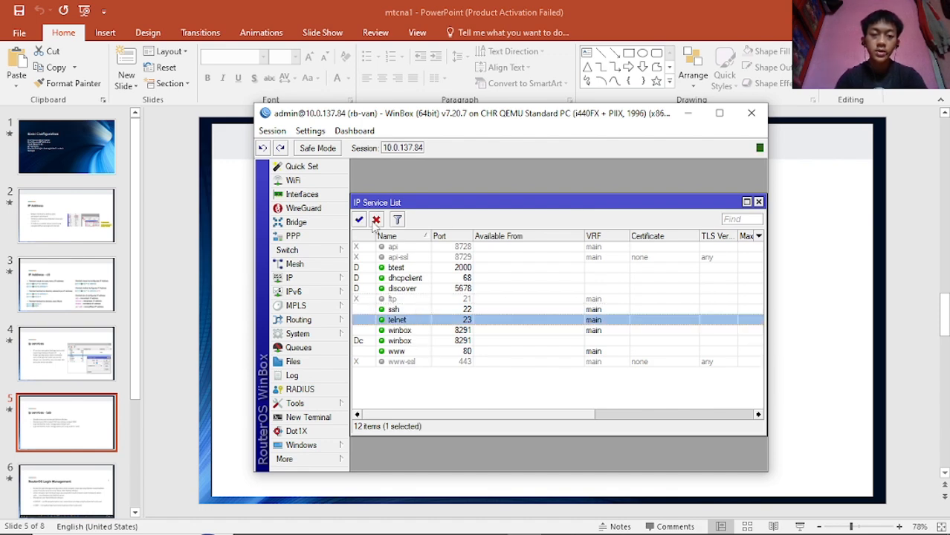
click(375, 220)
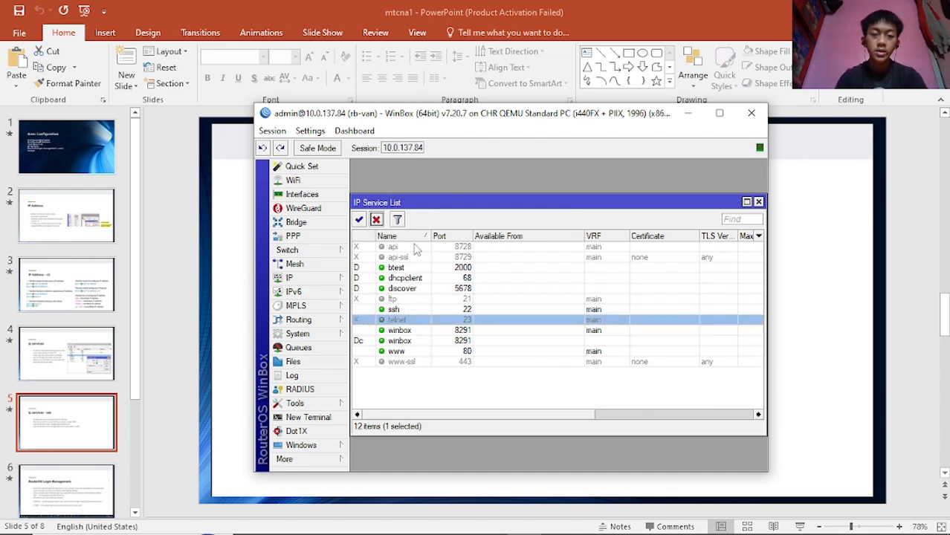
click(409, 352)
click(376, 220)
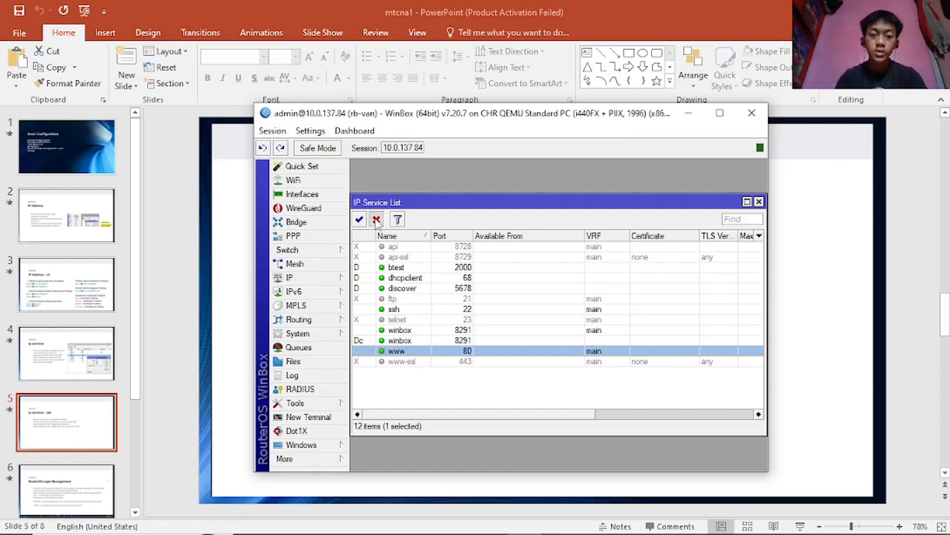
- Check the remaining ssh and winbox entries against the lab slide
click(405, 341)
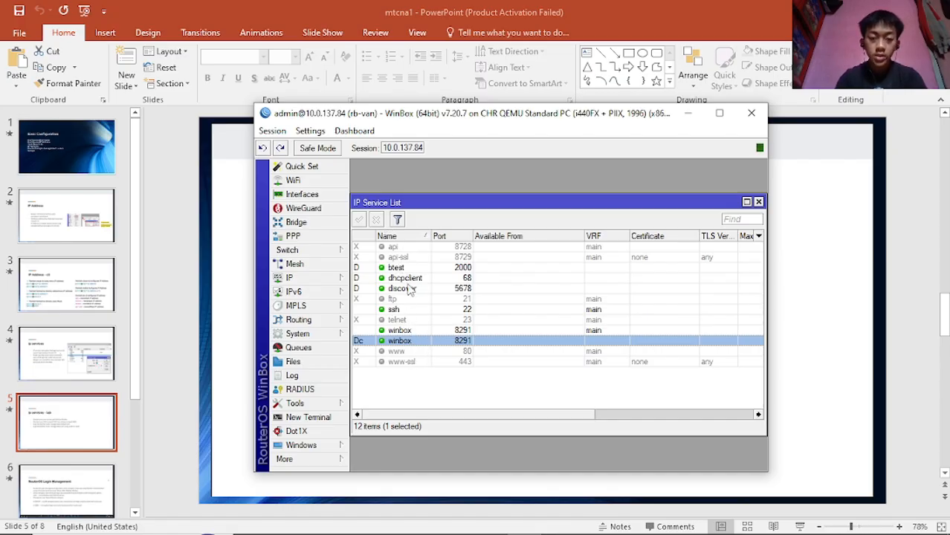
click(411, 312)
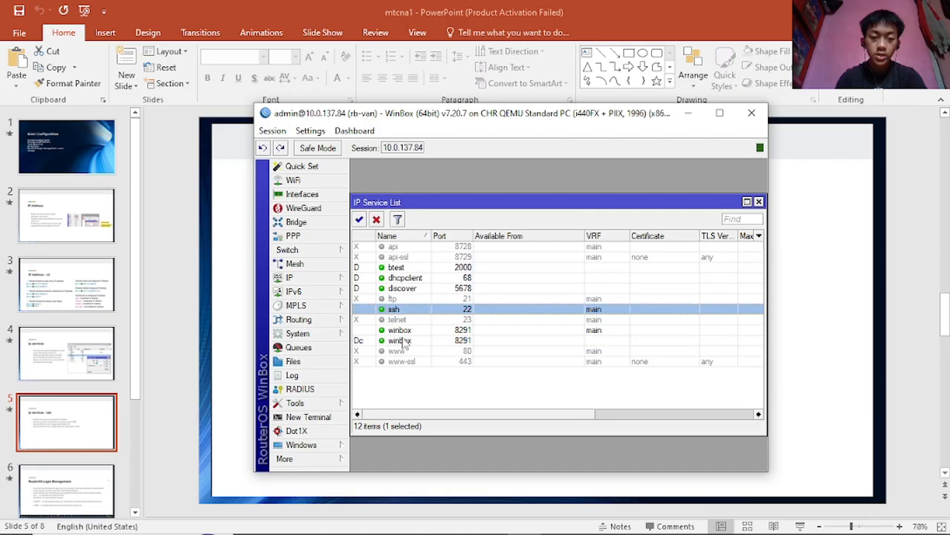
click(409, 332)
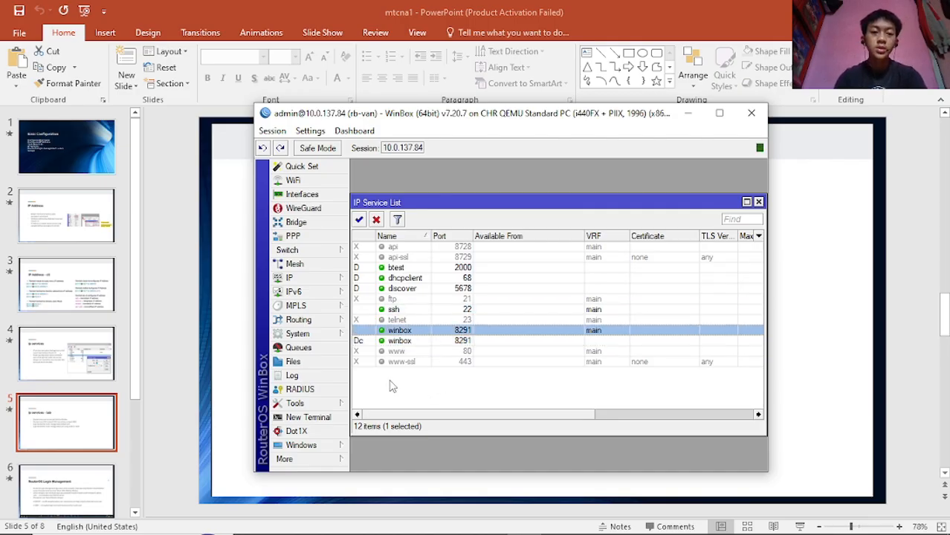
click(249, 316)
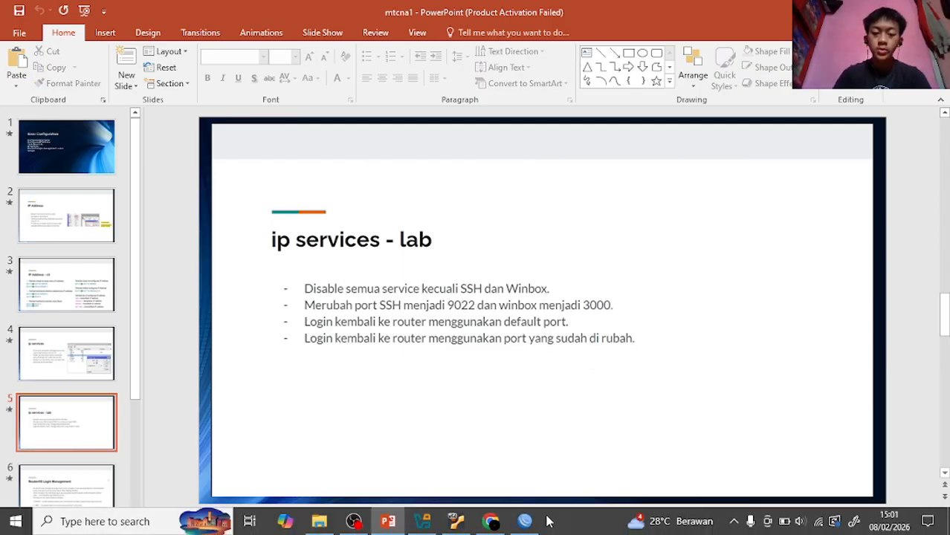
- Recheck the lab slide, then open the ssh service settings showing port 22
click(537, 526)
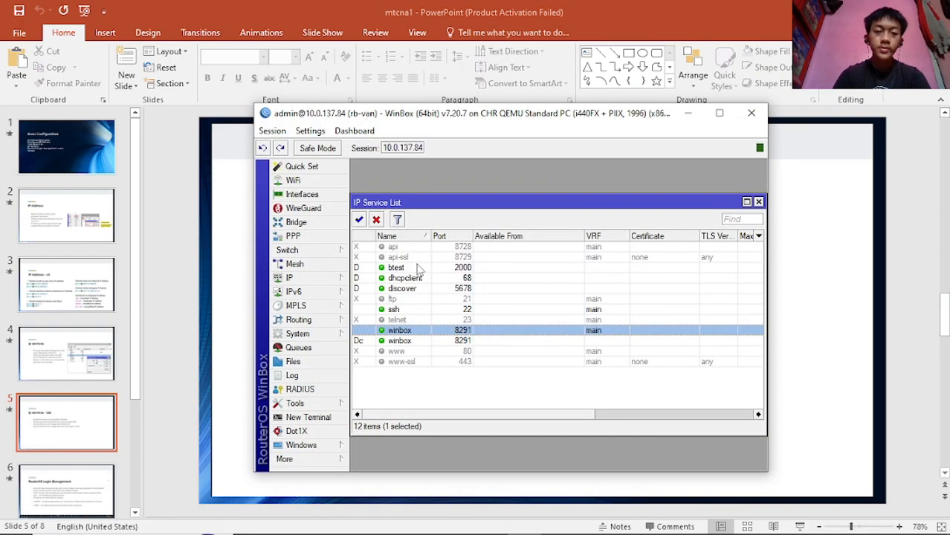
click(215, 177)
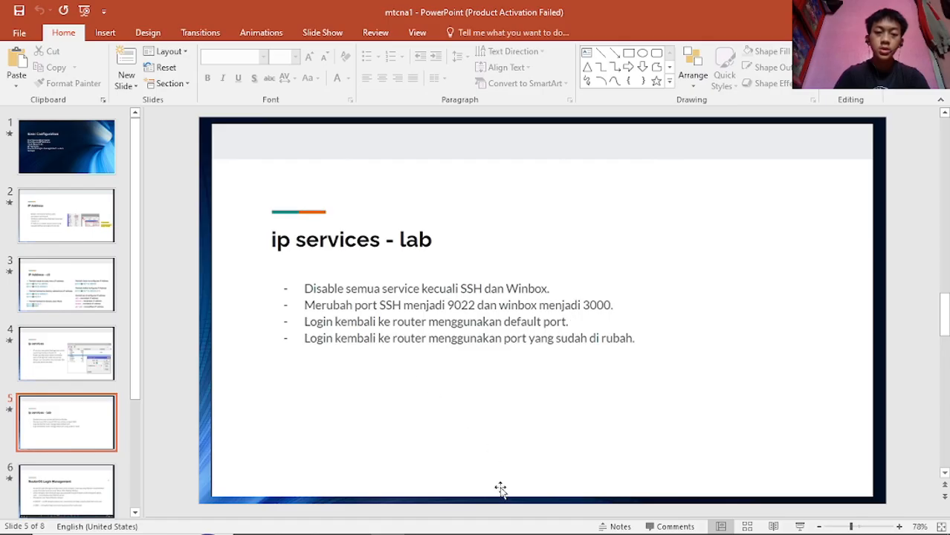
mouse_move(482, 524)
click(523, 521)
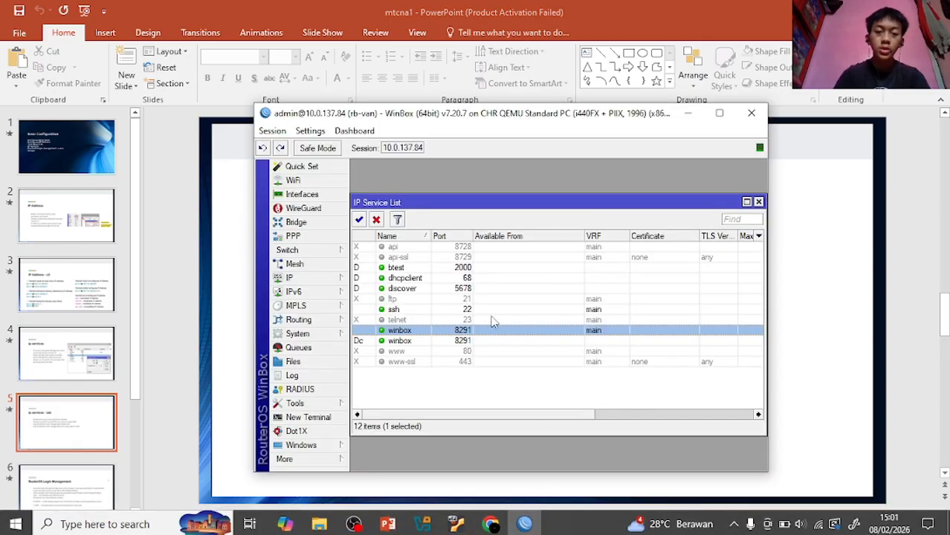
double_click(468, 311)
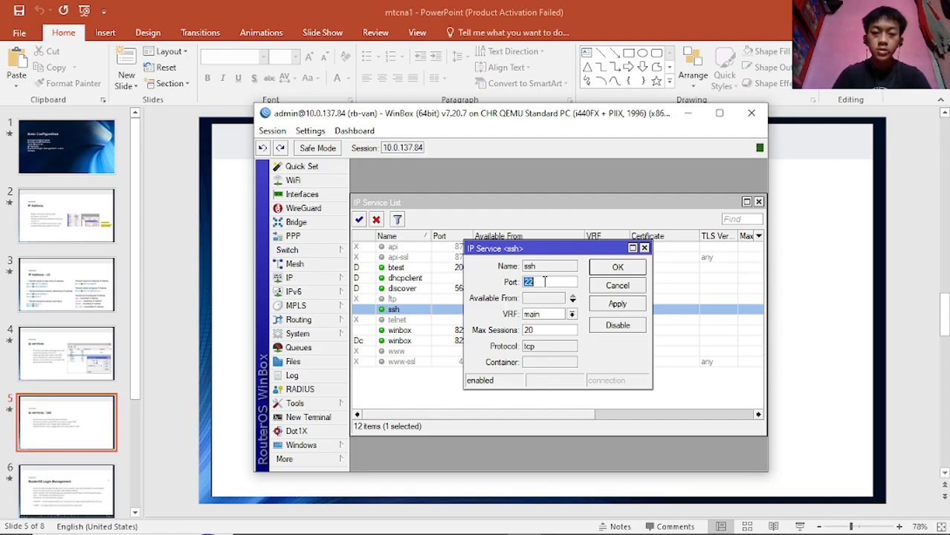
- Change the ssh service port to 9022 and save it
click(236, 327)
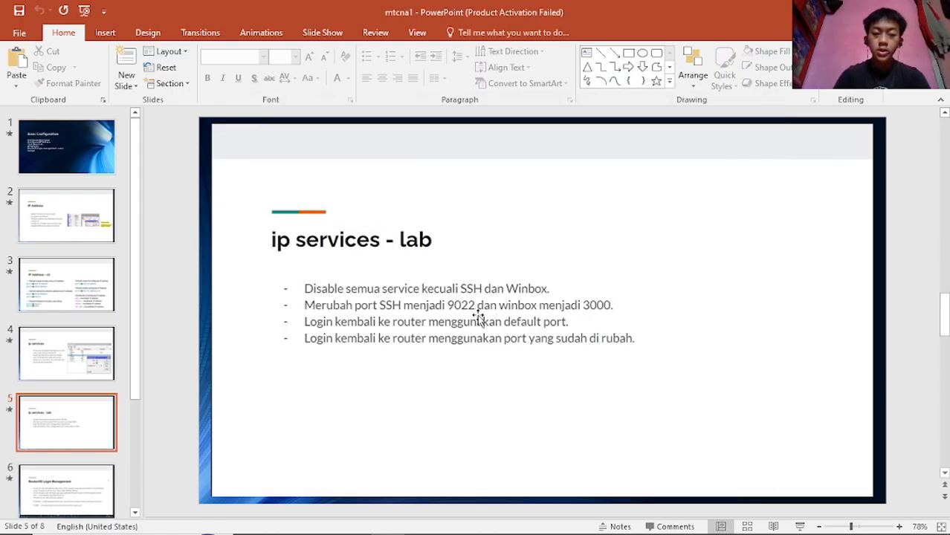
click(525, 523)
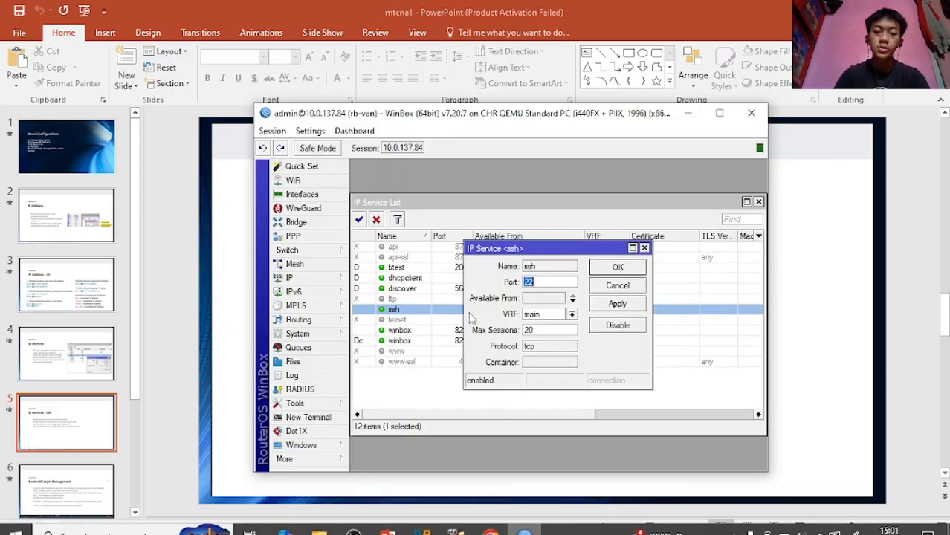
text(90)
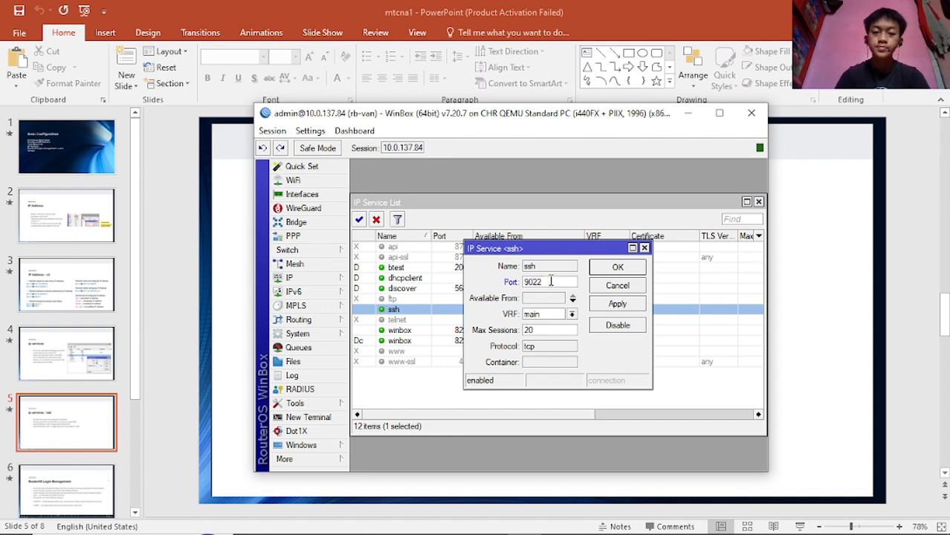
click(613, 311)
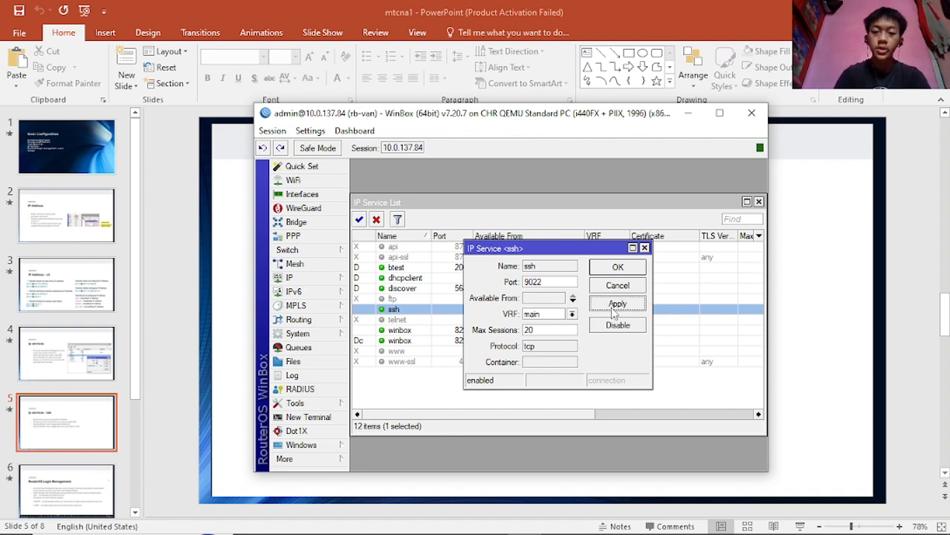
click(620, 268)
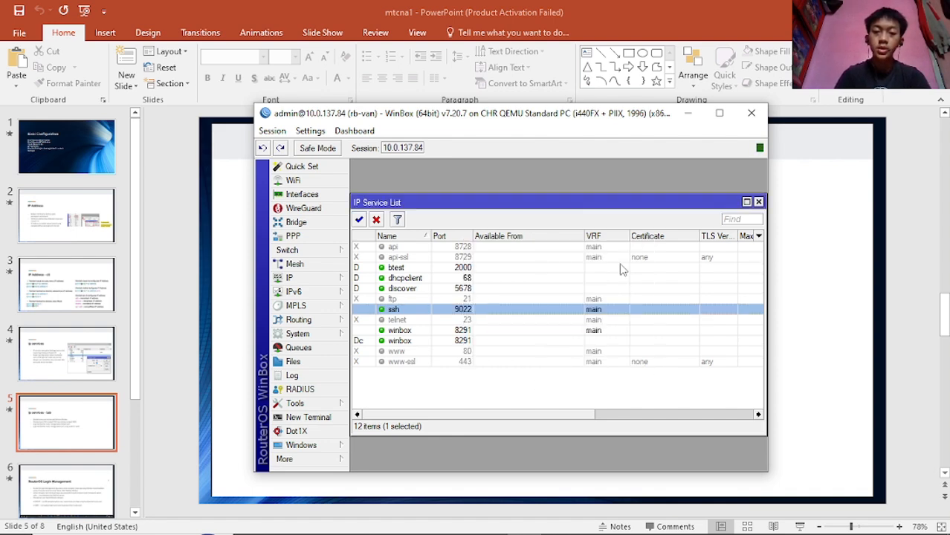
- Change the winbox service port from 8291 to 3000 and save it
click(459, 332)
double_click(464, 336)
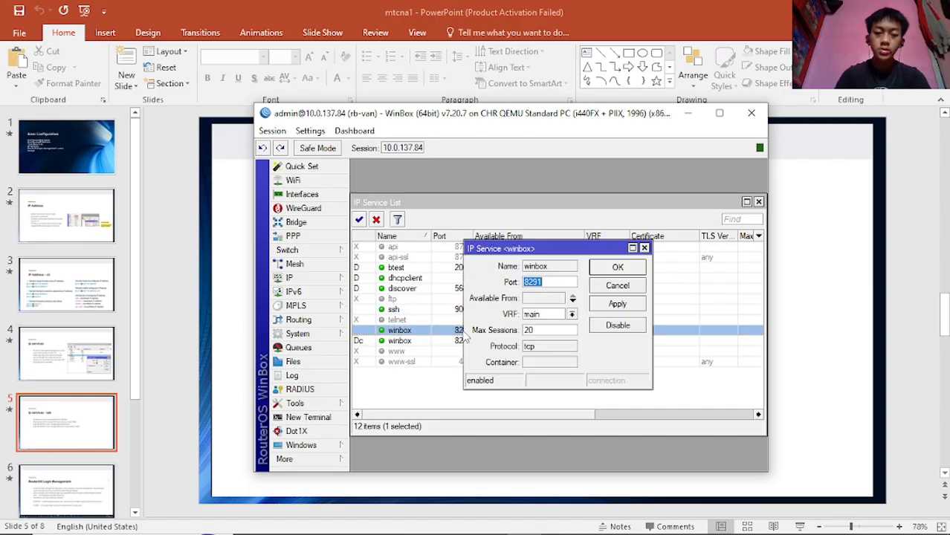
text(3000)
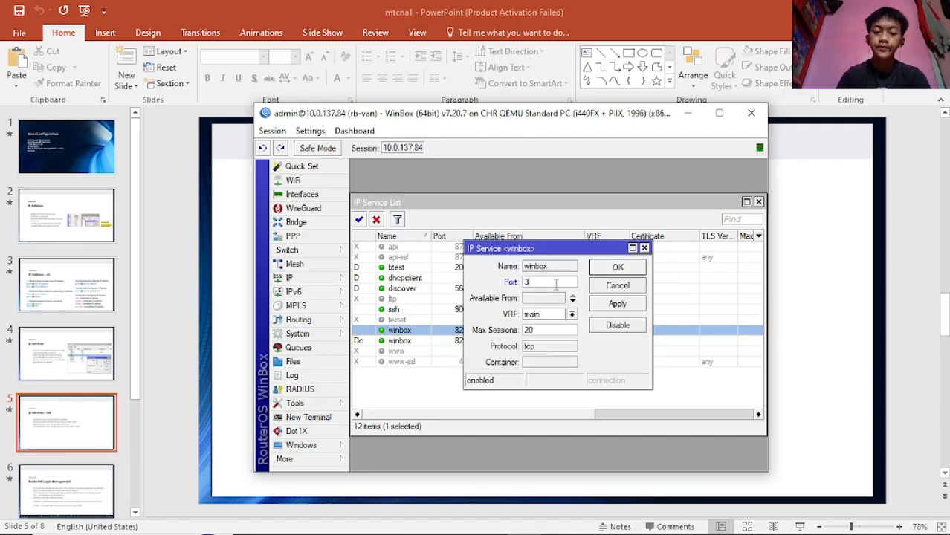
click(620, 304)
click(617, 269)
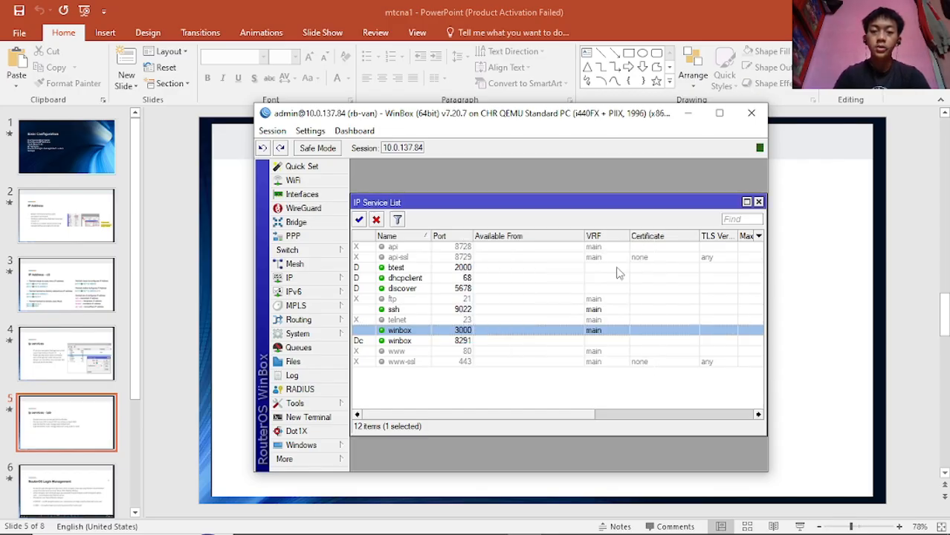
click(474, 385)
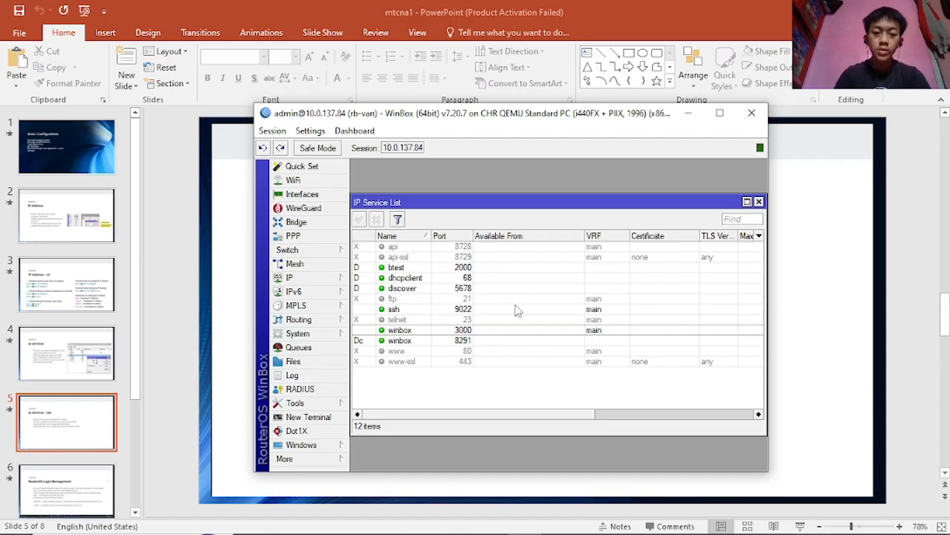
- Find PuTTY through Windows search and run it as administrator
click(418, 309)
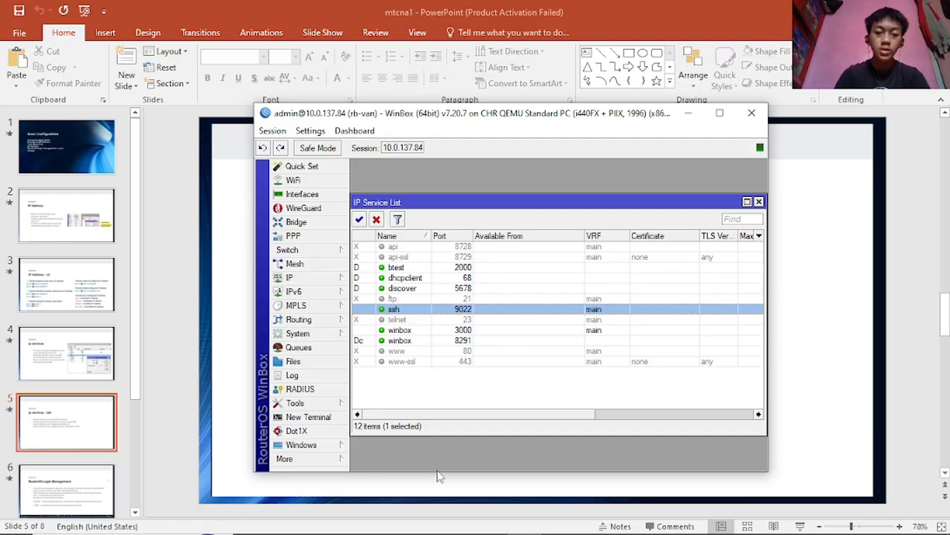
mouse_move(457, 530)
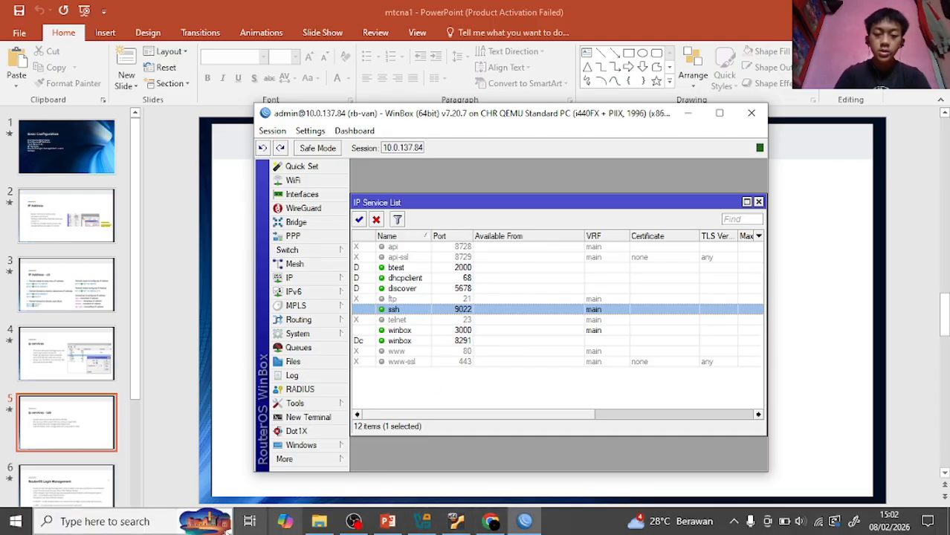
click(163, 522)
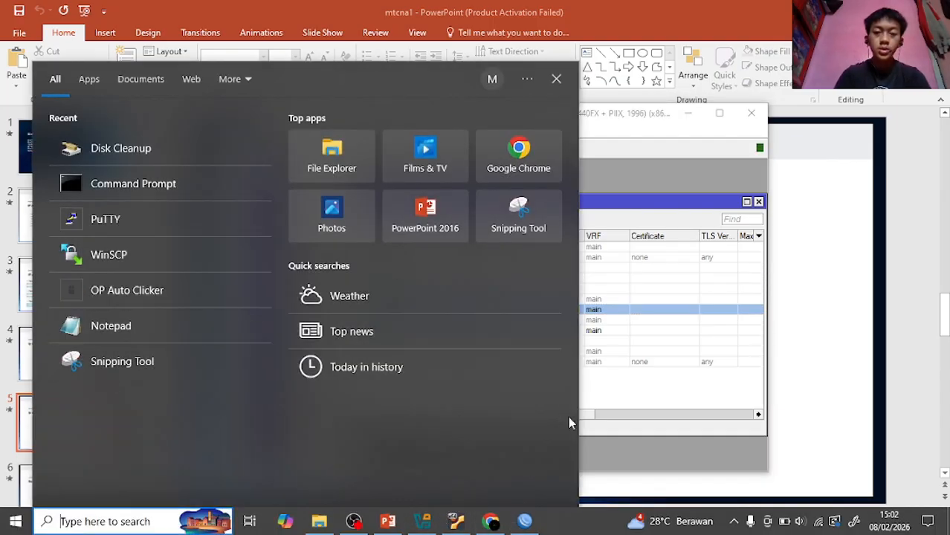
text(putt)
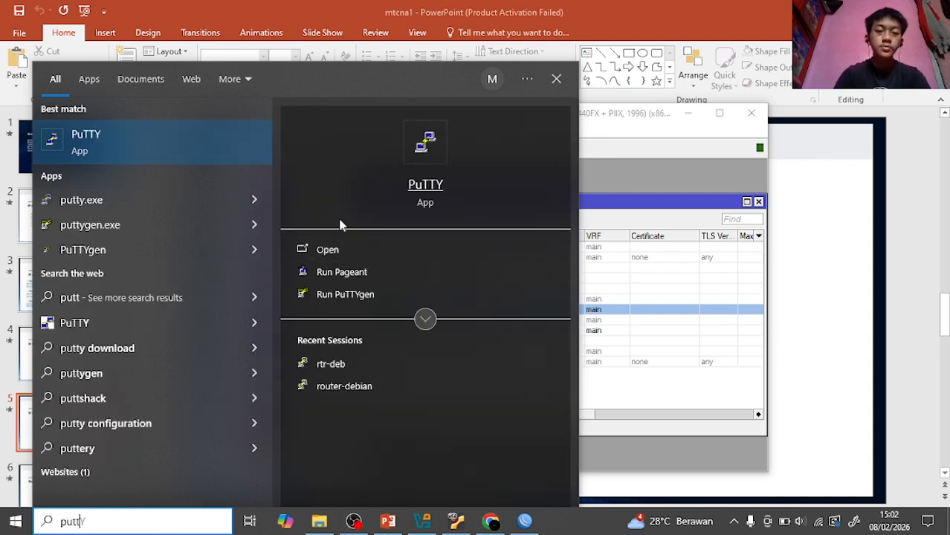
right_click(157, 136)
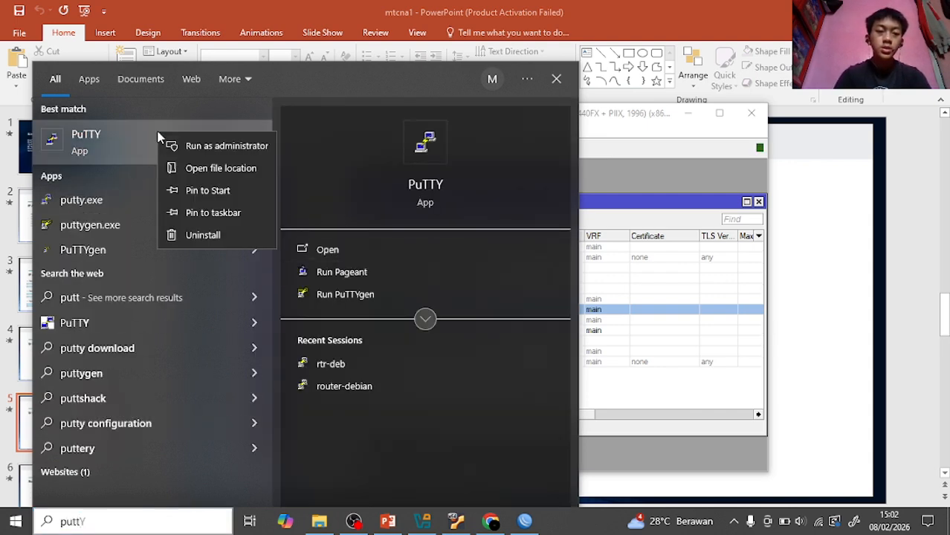
click(197, 145)
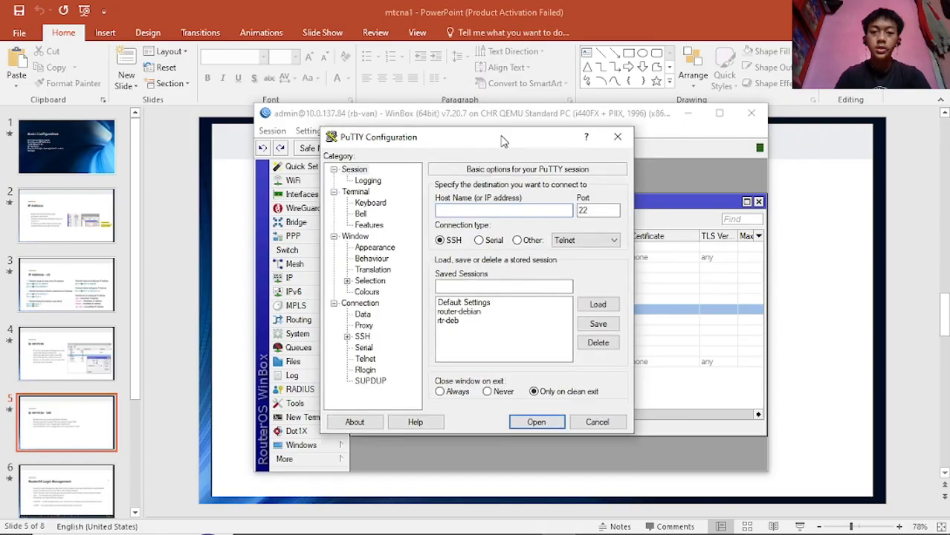
- Open an SSH connection to 10.0.137.84 on port 9022
drag(502, 136, 512, 164)
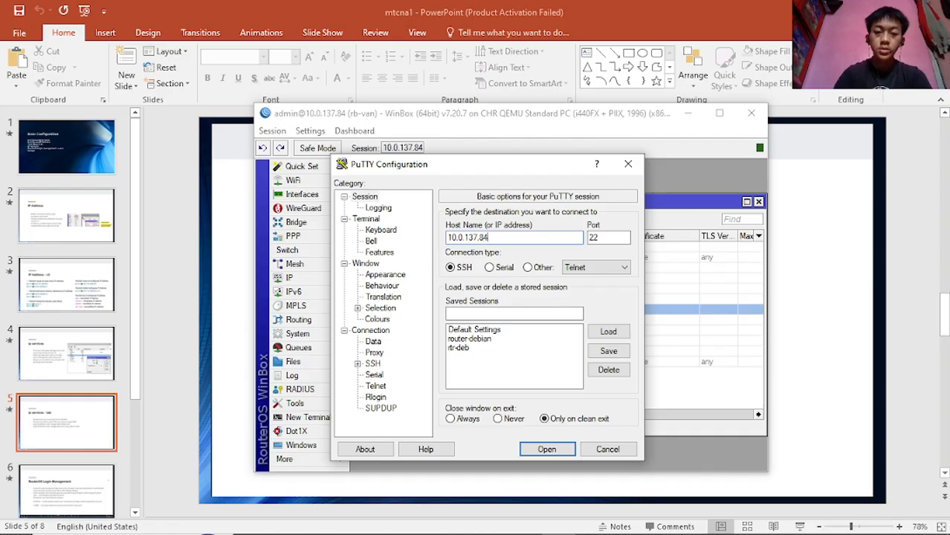
click(603, 237)
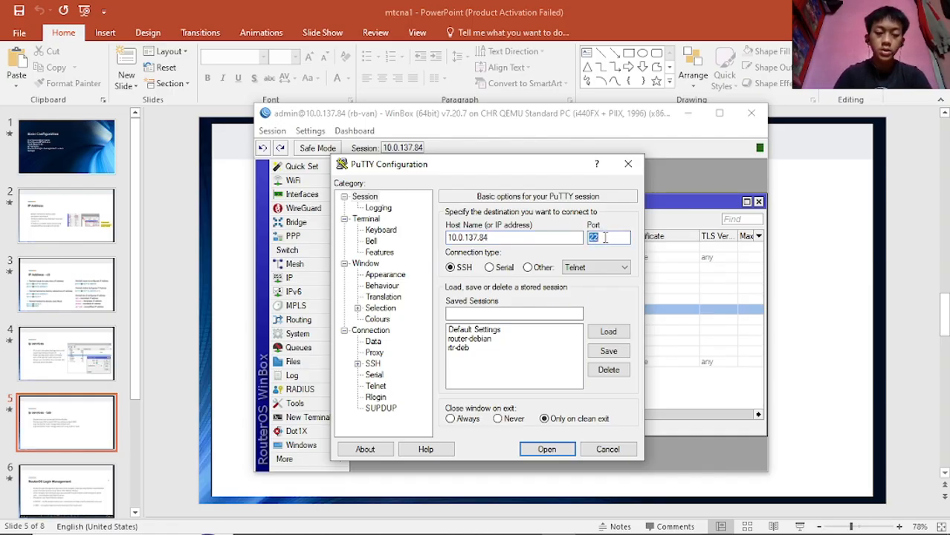
mouse_move(542, 168)
mouse_down()
mouse_move(545, 377)
mouse_move(552, 183)
mouse_up()
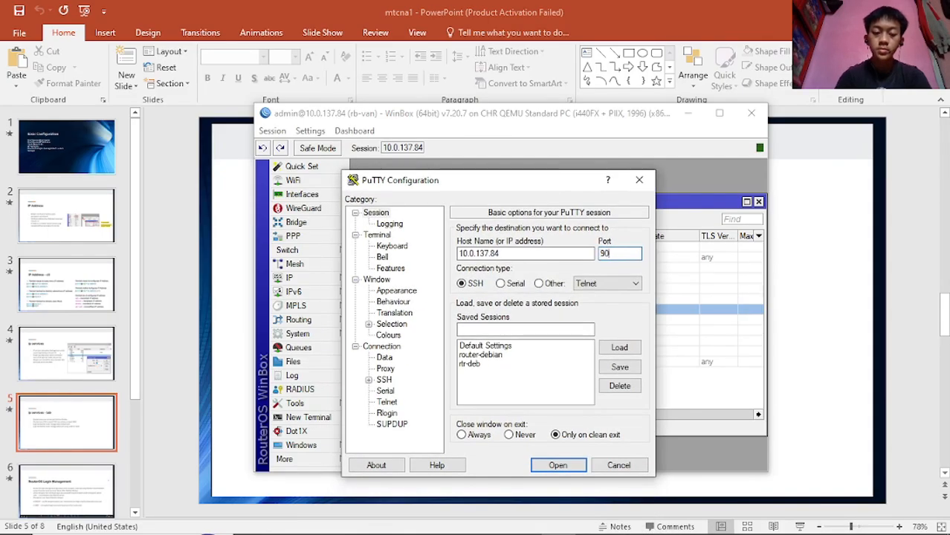
click(559, 466)
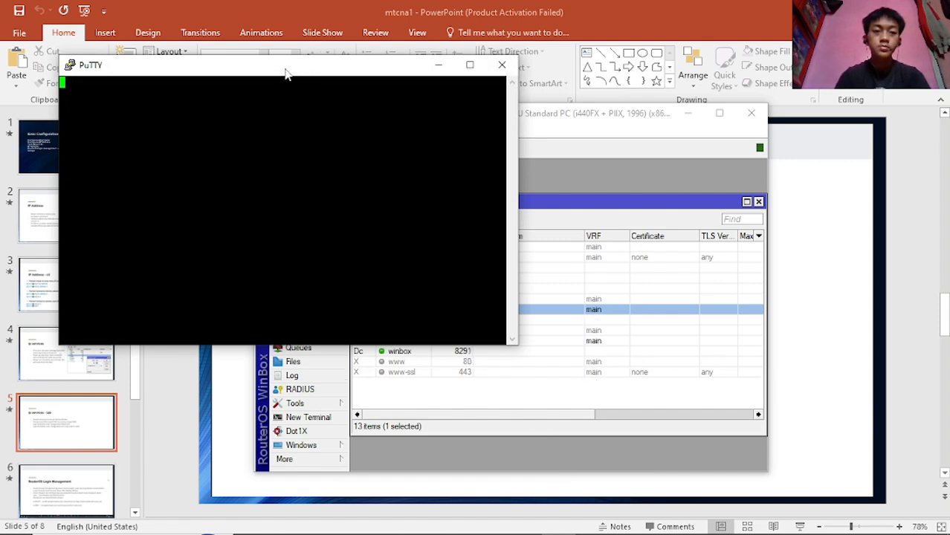
- Accept the router's host key, submit an empty login that is denied, and close PuTTY
drag(285, 72, 469, 168)
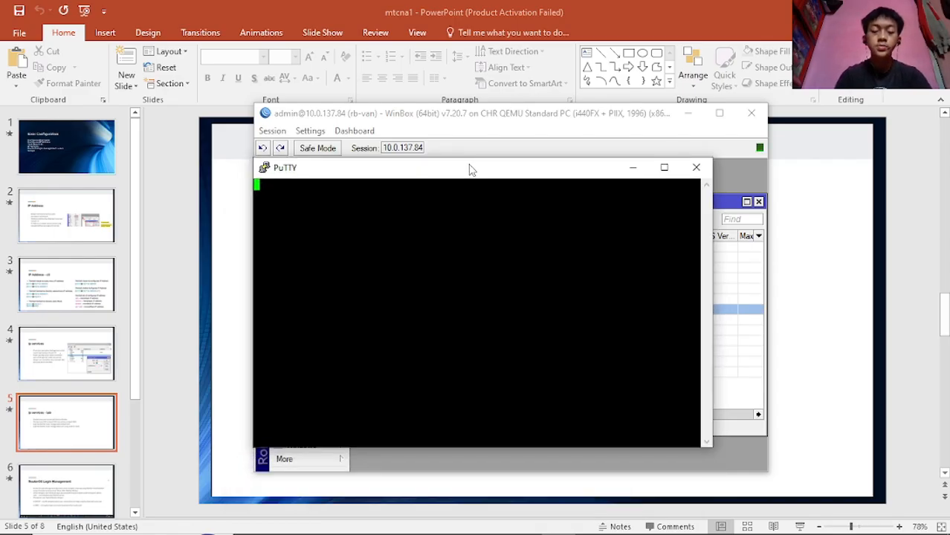
double_click(469, 168)
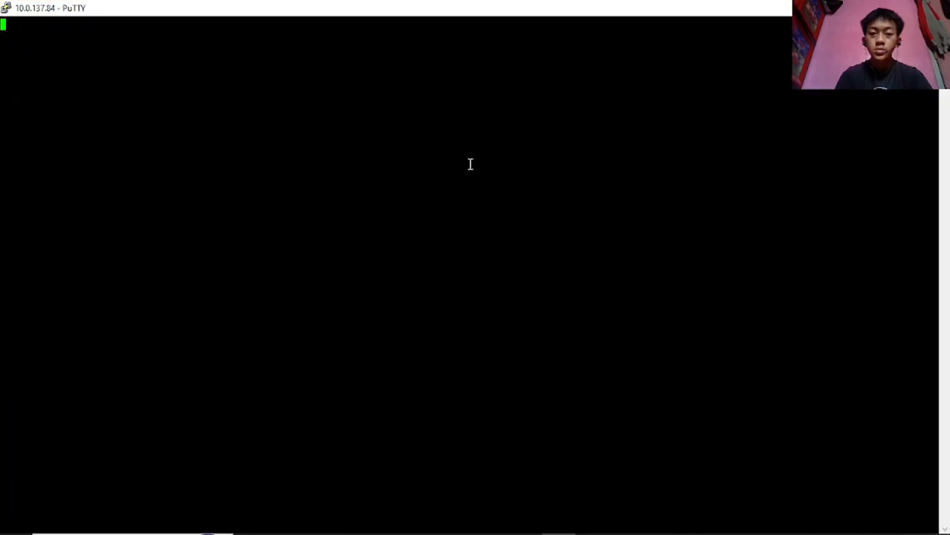
double_click(470, 6)
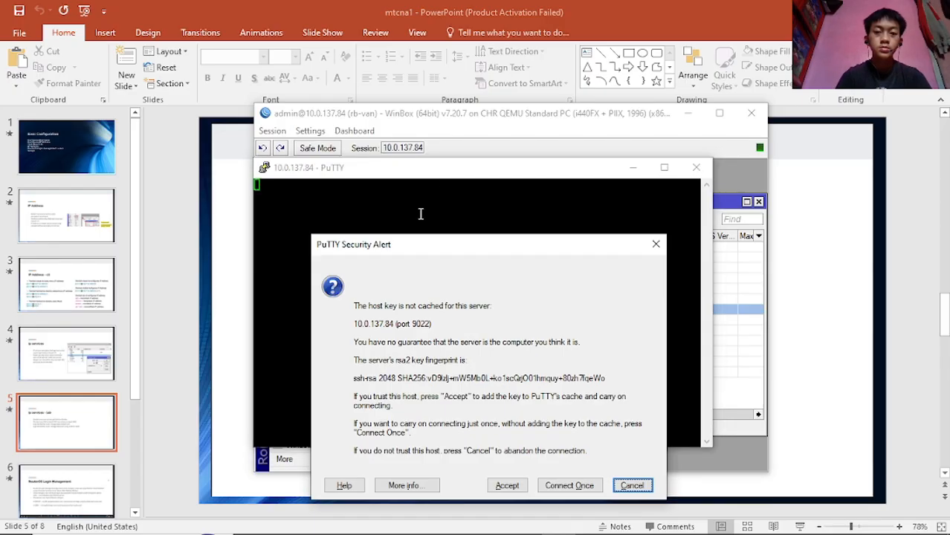
click(508, 485)
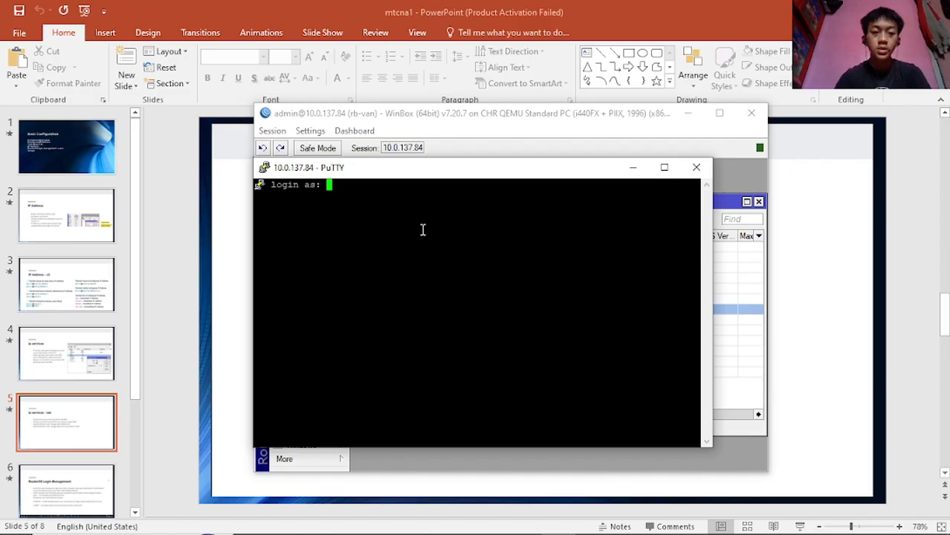
key(Return)
key(Return)
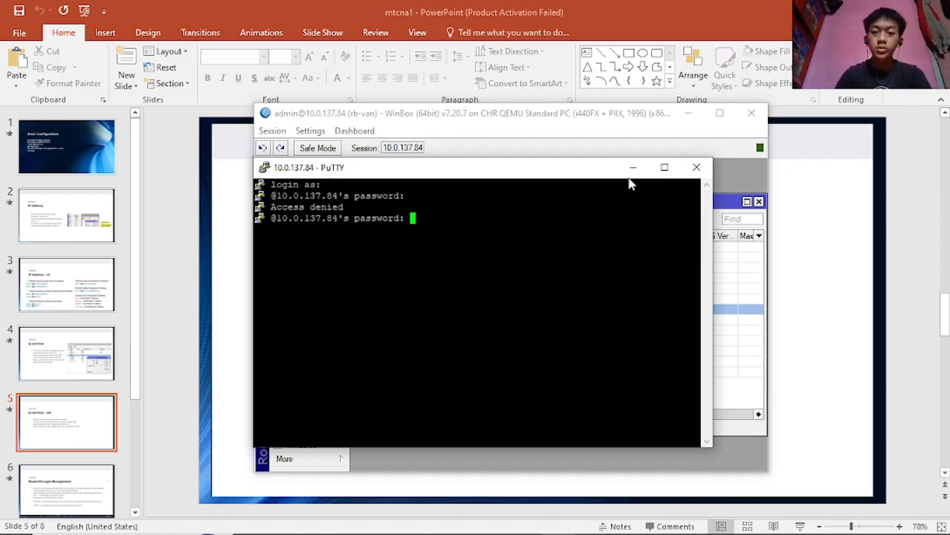
click(697, 168)
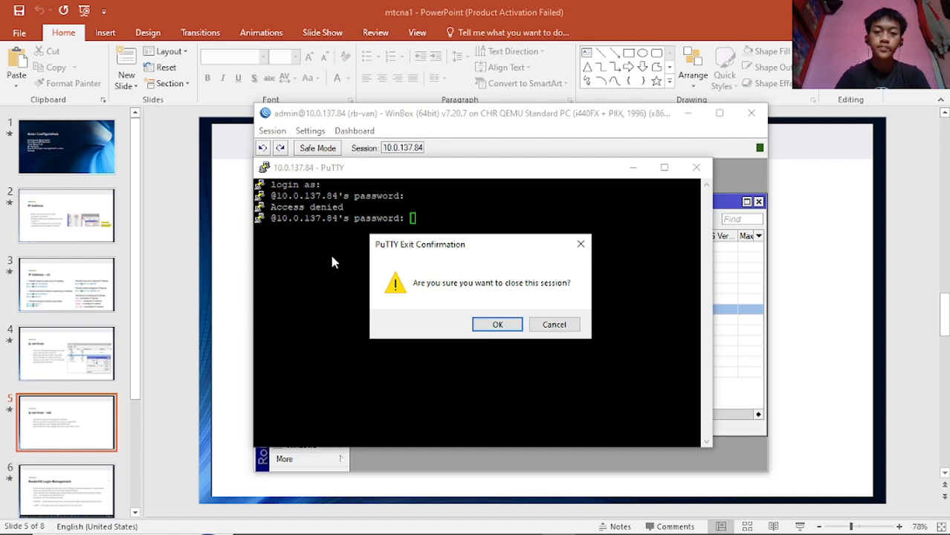
click(492, 323)
- Relaunch PuTTY as administrator and connect to 10.0.137.84 on port 9022
click(168, 519)
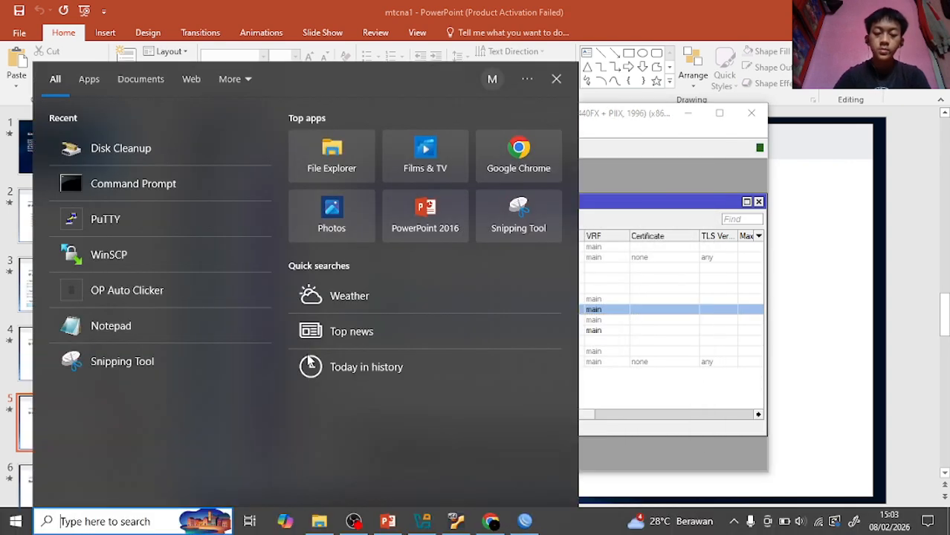
text(putt)
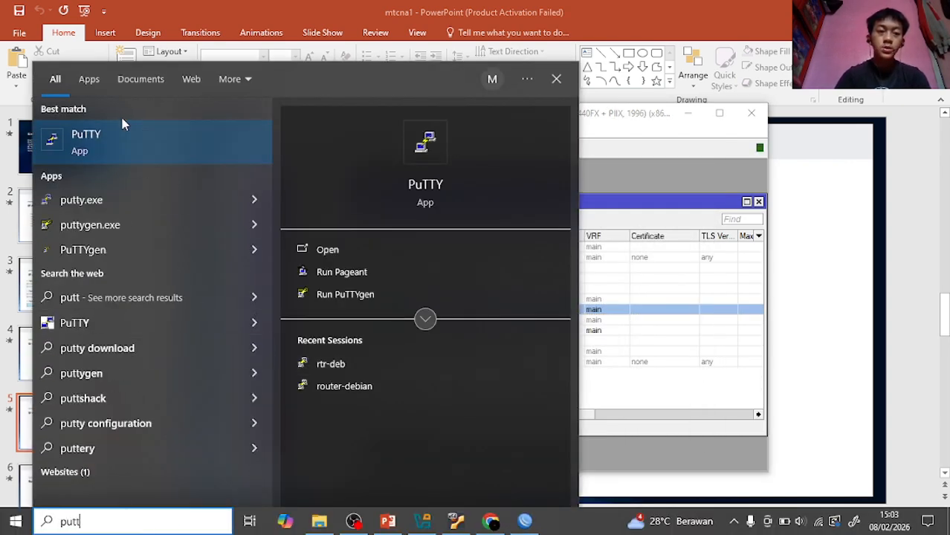
right_click(126, 148)
click(169, 159)
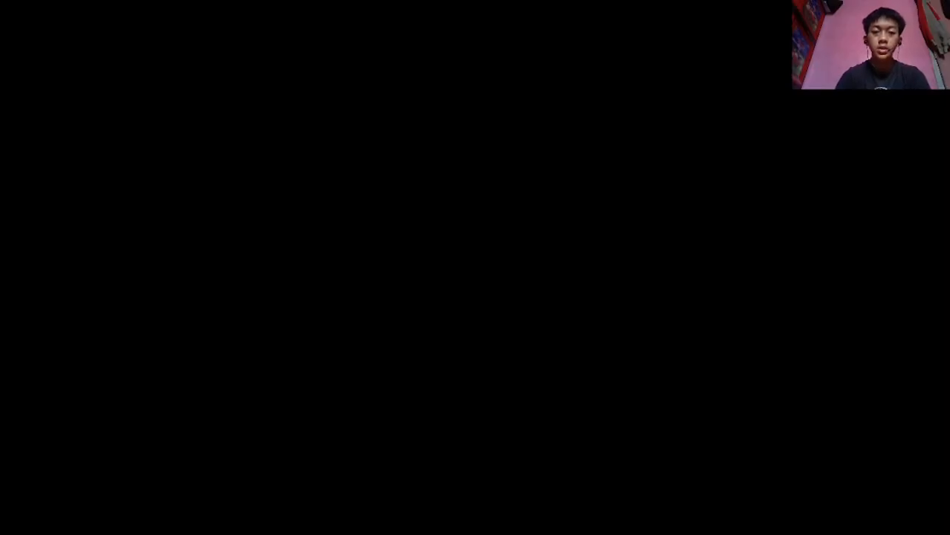
text(10.0.137.84)
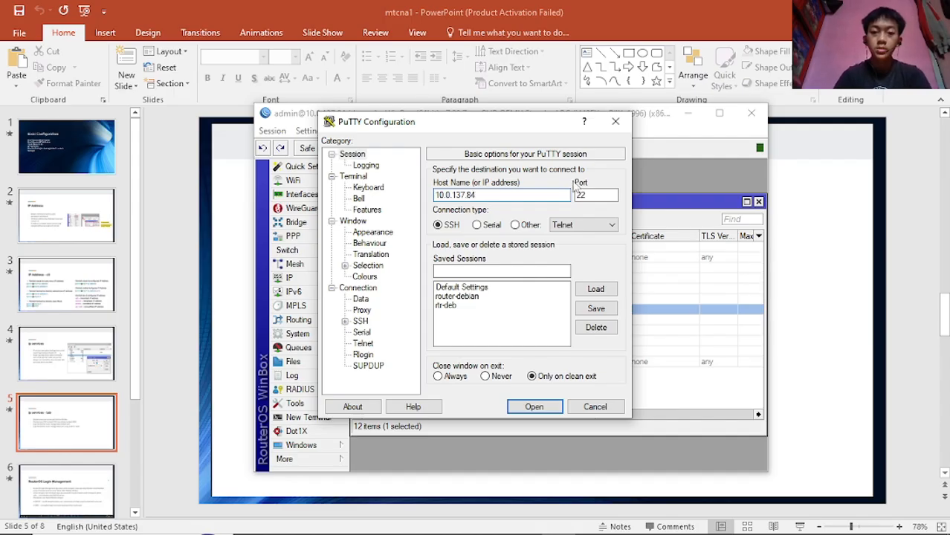
double_click(600, 193)
text(90)
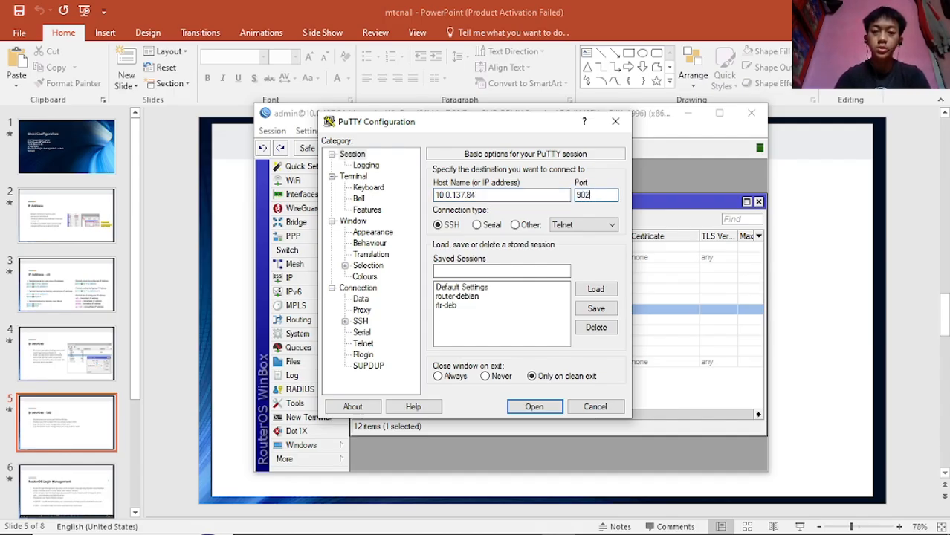
click(535, 407)
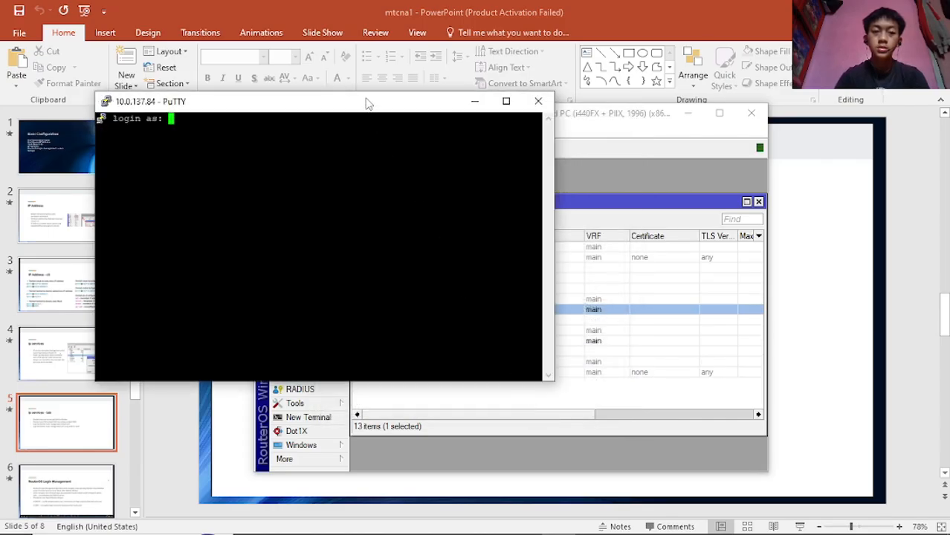
- Log in as admin, reach the RouterOS prompt, then close the session
drag(365, 103, 552, 179)
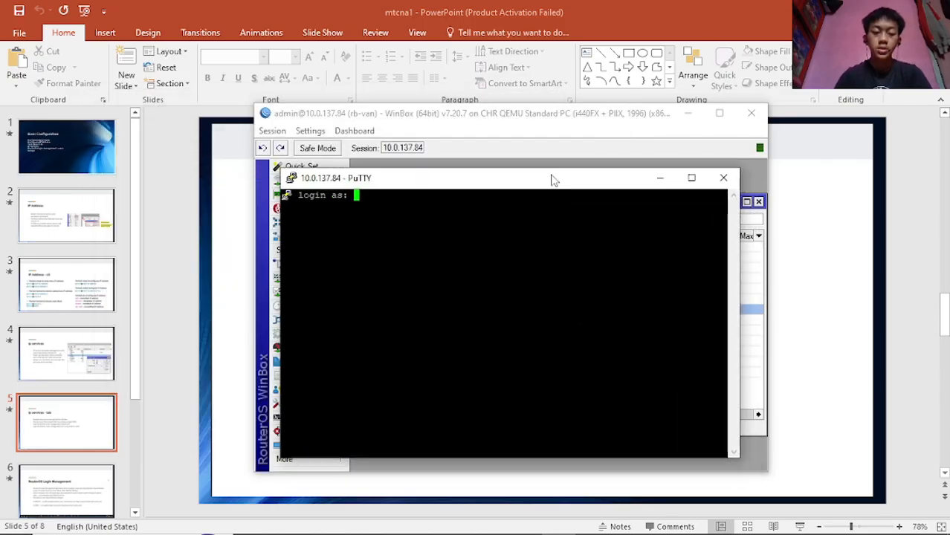
text(admin)
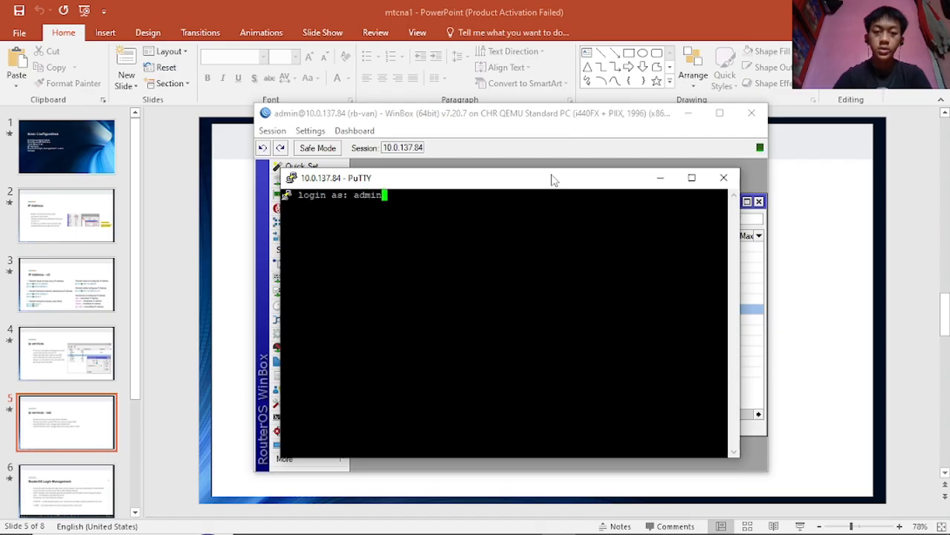
key(Return)
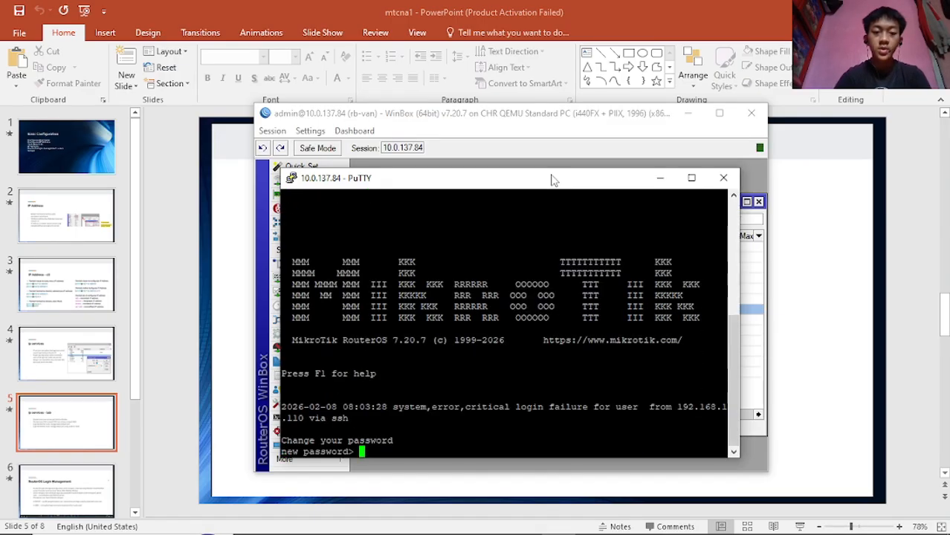
key(Return)
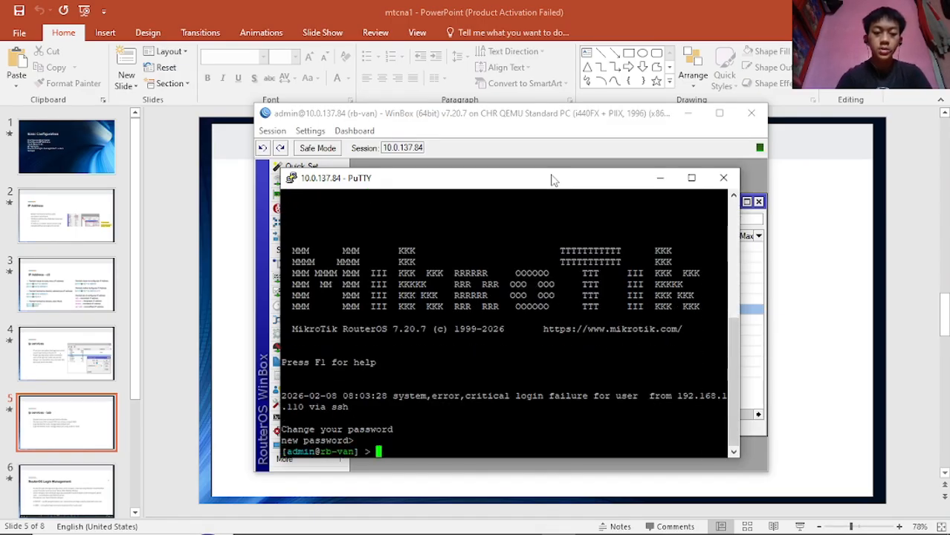
key(Return)
key(Return)
key(Return)
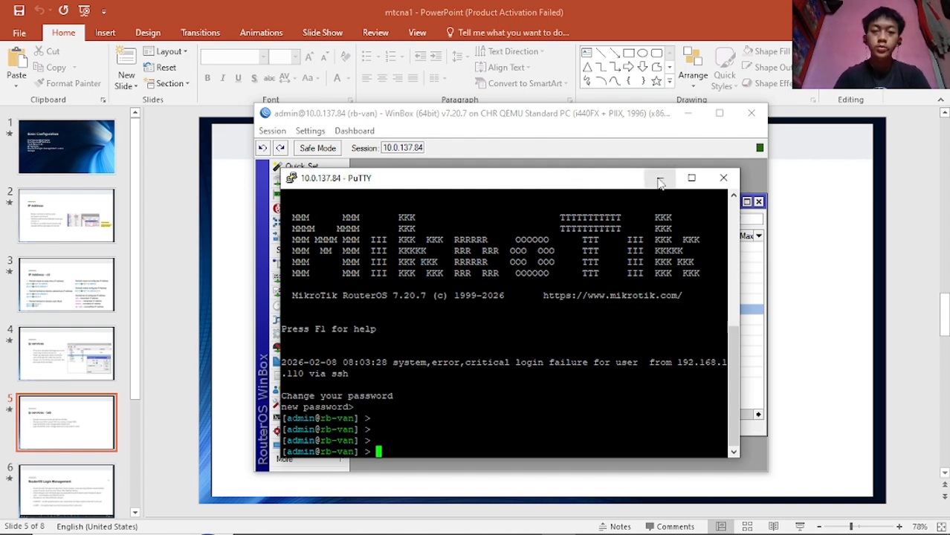
click(723, 178)
- Confirm PuTTY's closing, review the winbox rows, then close the IP Service List and WinBox
click(507, 325)
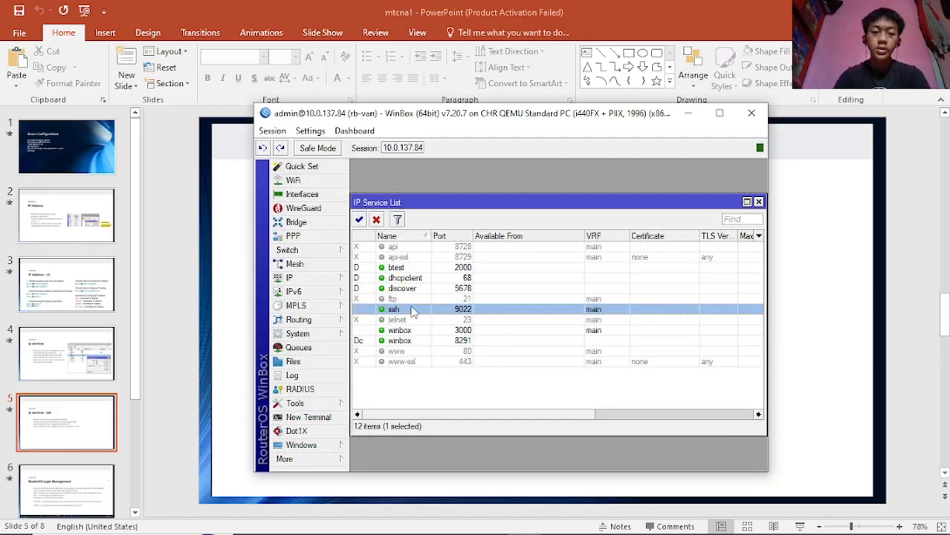
click(415, 340)
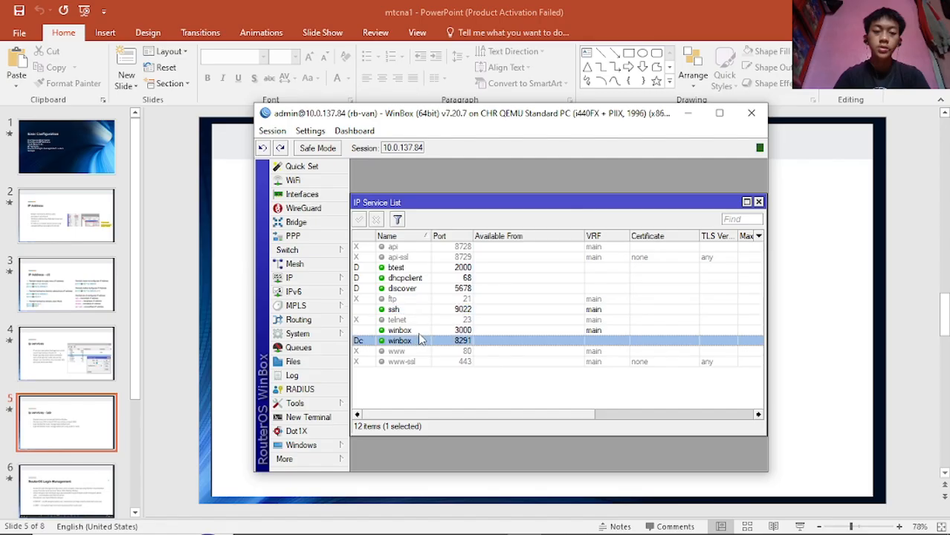
click(421, 331)
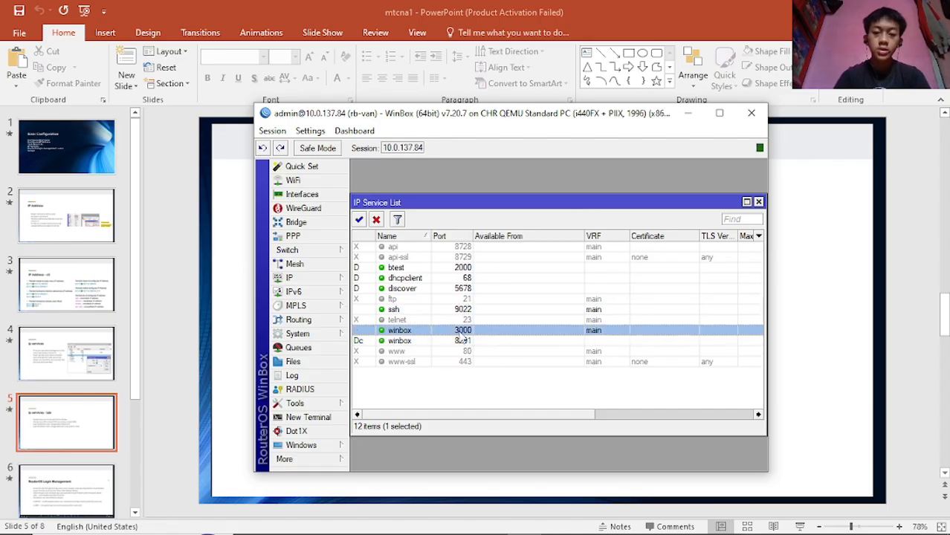
click(759, 202)
click(752, 113)
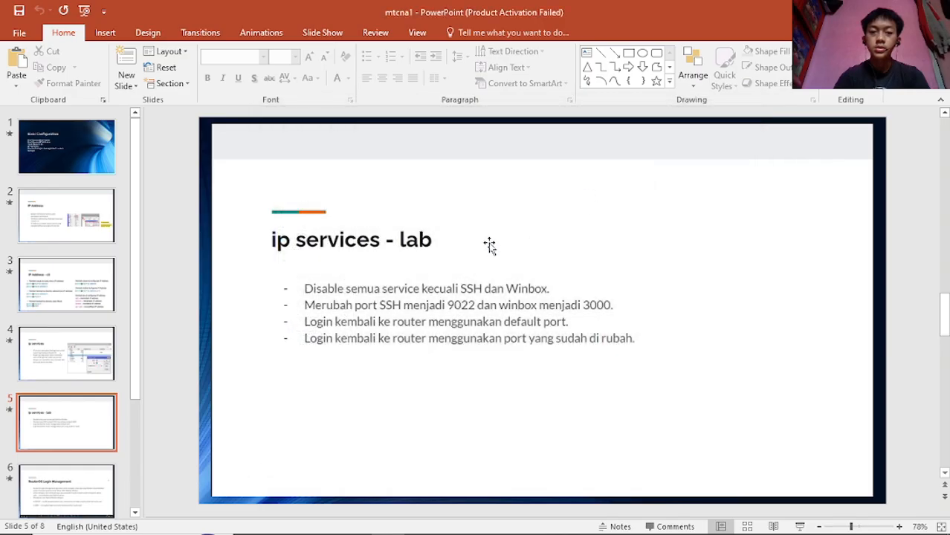
- Find winbox64.exe through Windows search and run it as administrator
click(150, 523)
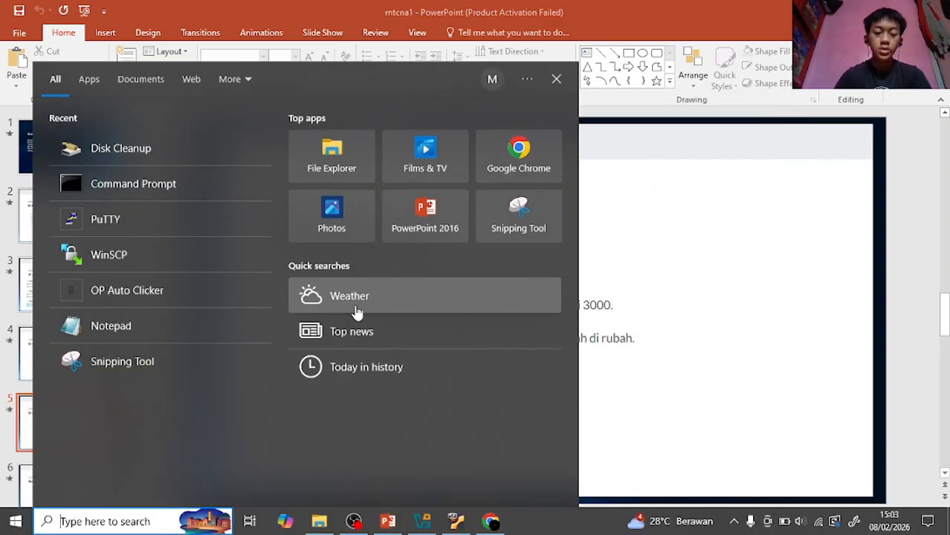
text(w)
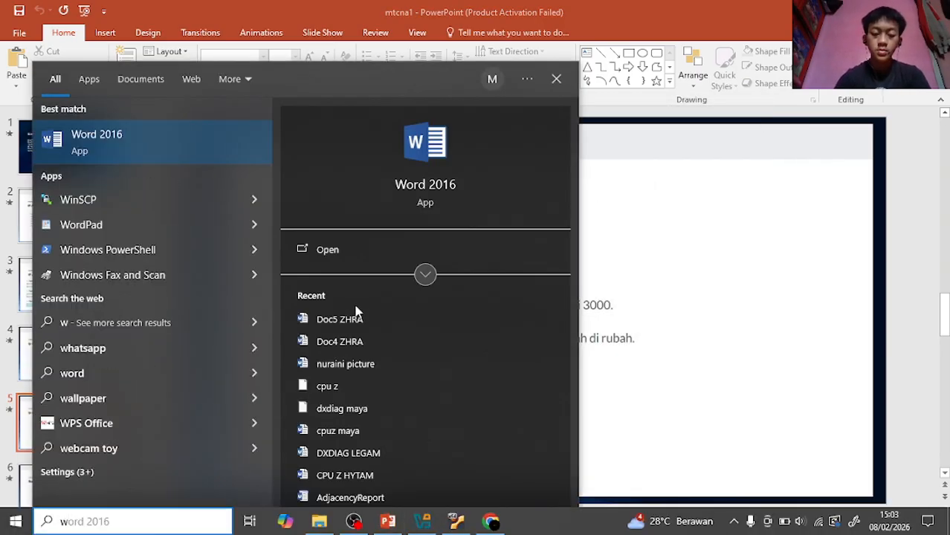
text(inb)
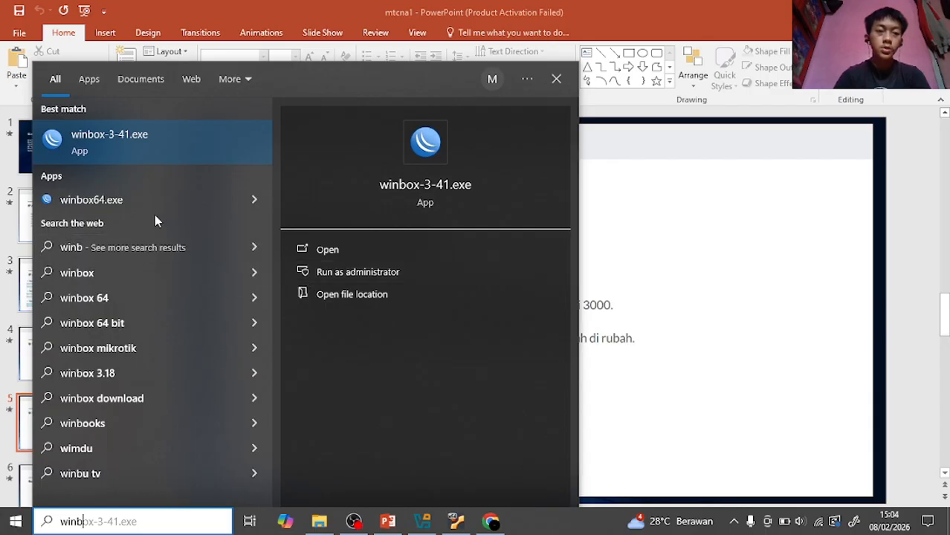
right_click(153, 205)
click(196, 223)
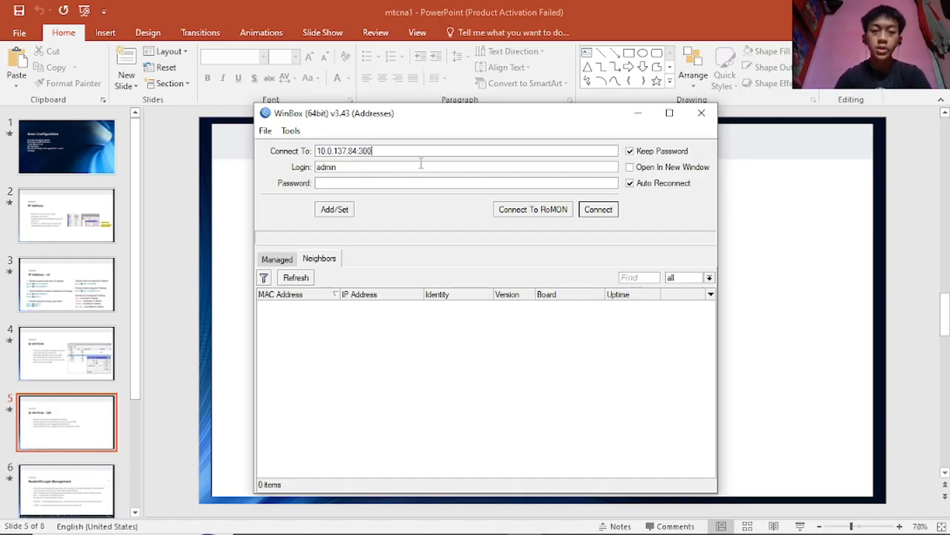
- Connect to 10.0.137.84:3000, dismiss the password change prompt, and bring the lab slide forward
click(598, 210)
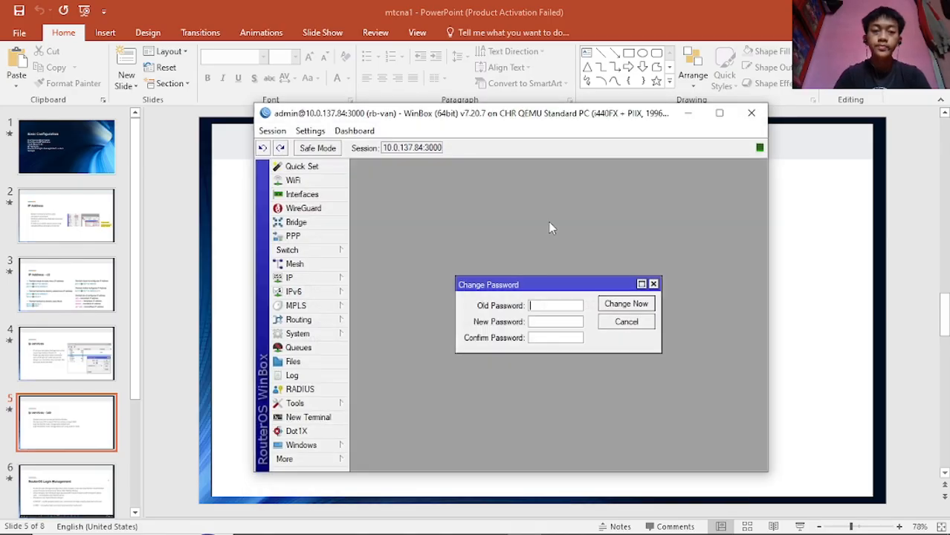
click(653, 284)
mouse_move(544, 122)
mouse_down()
mouse_move(513, 131)
mouse_move(533, 127)
mouse_up()
drag(341, 119, 343, 122)
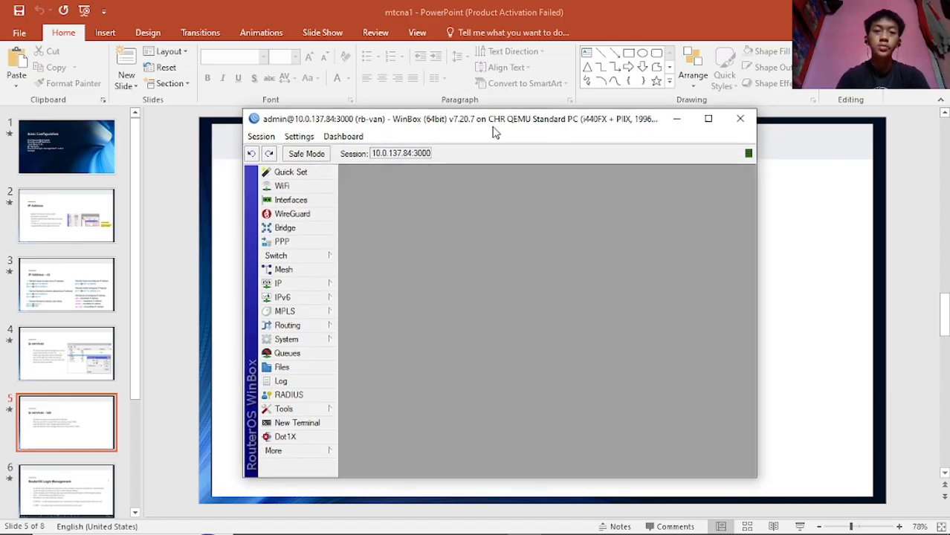
click(231, 308)
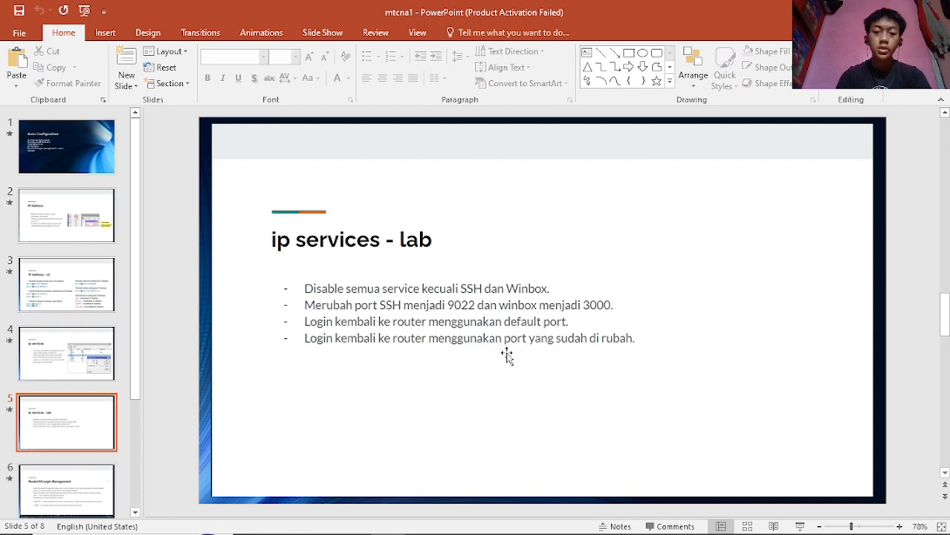
- Open IP > Services and re-enable api, api-ssl and ftp
click(538, 529)
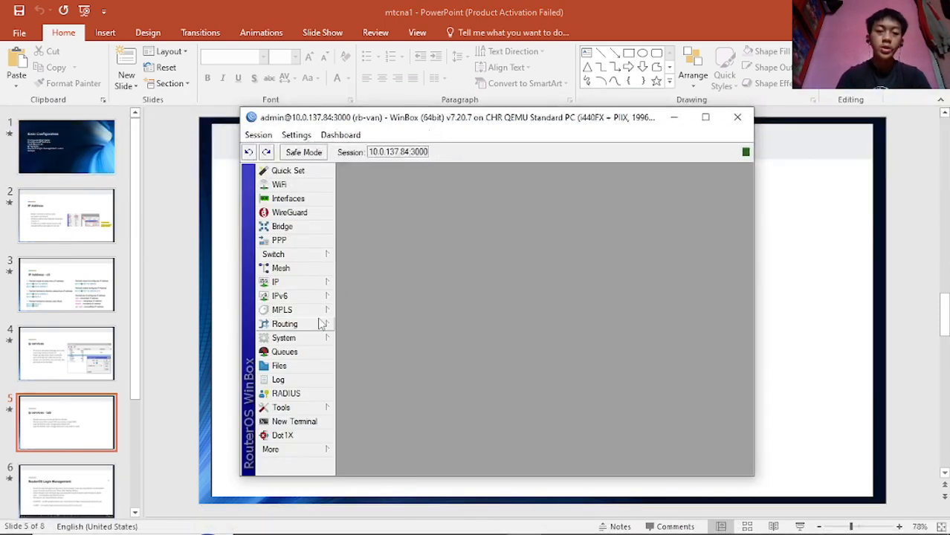
click(296, 287)
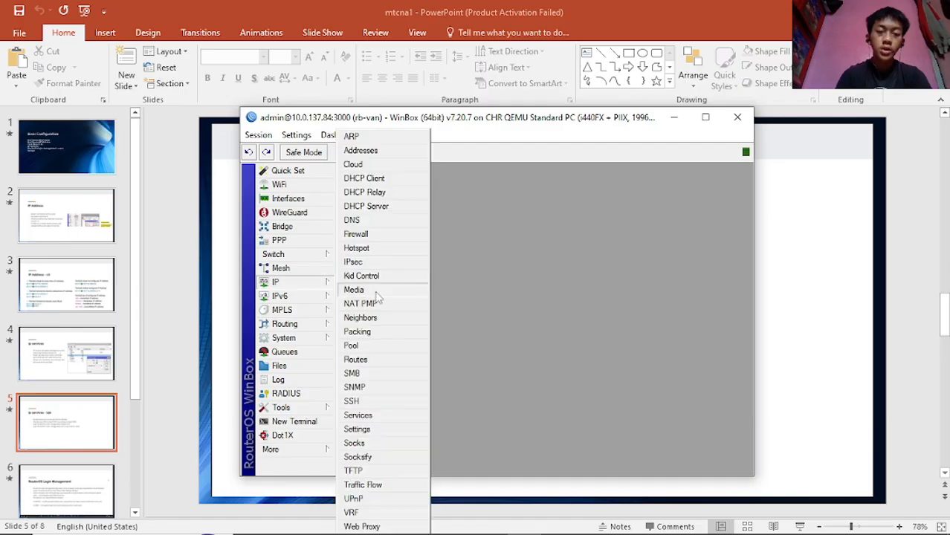
click(369, 420)
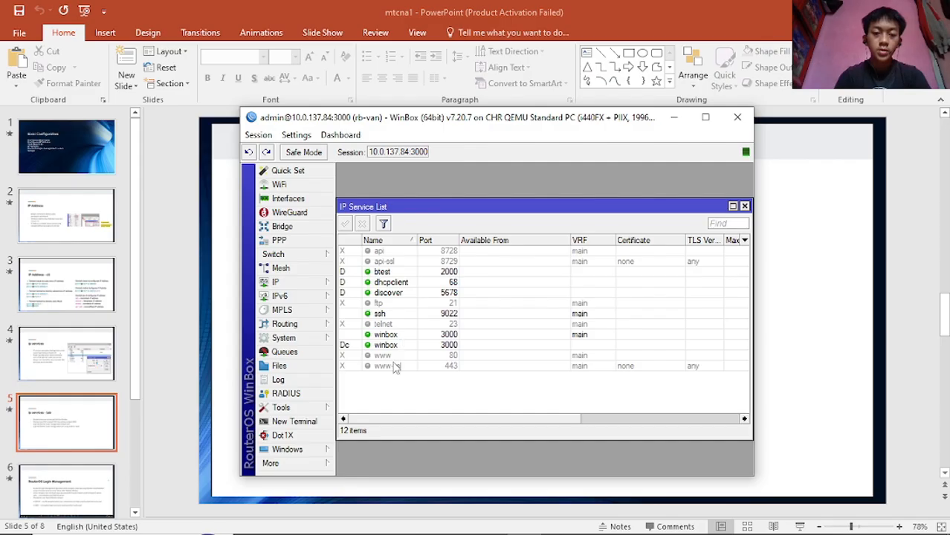
click(384, 253)
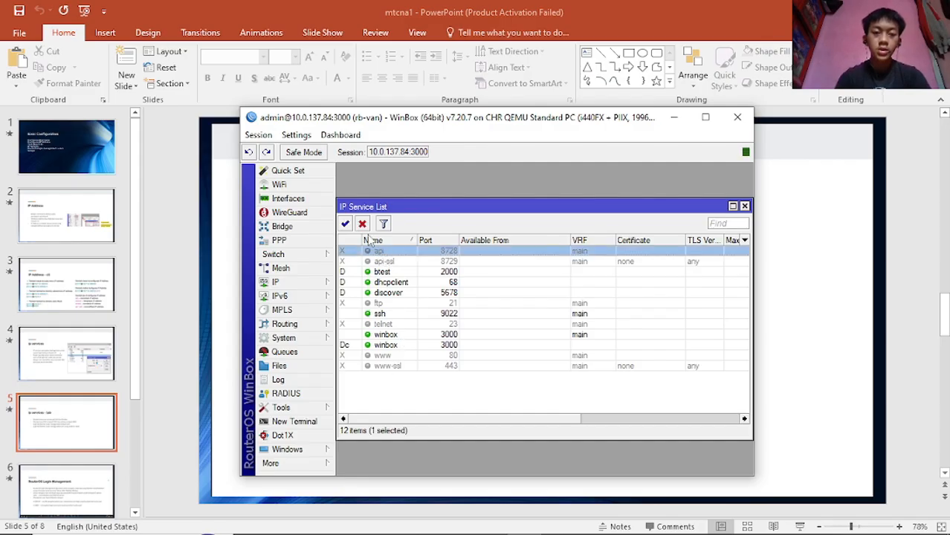
click(345, 224)
click(379, 262)
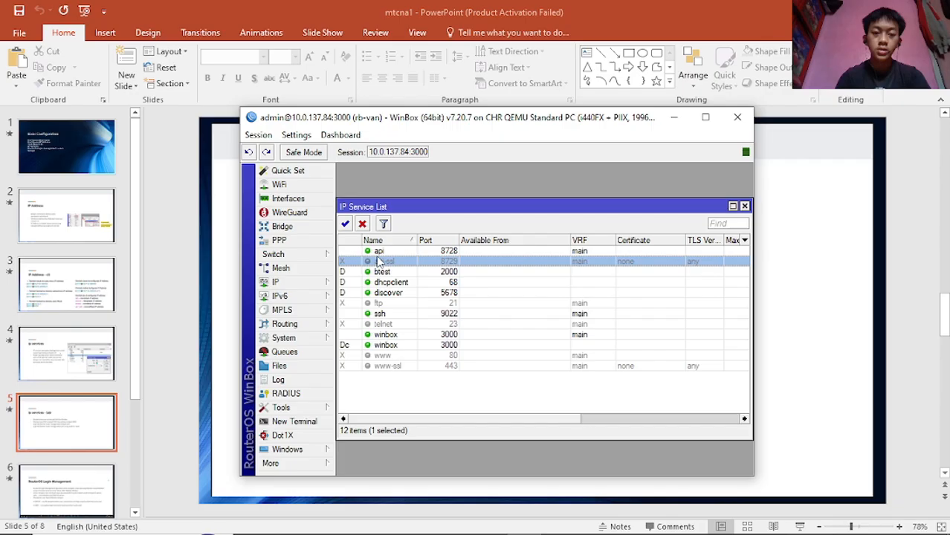
click(345, 224)
click(382, 304)
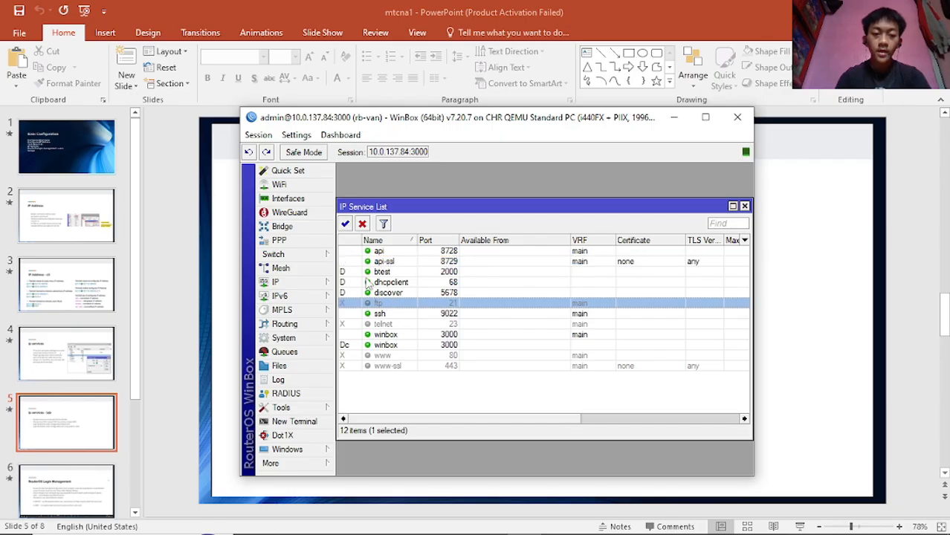
click(345, 223)
- Re-enable the telnet, www and www-ssl services
click(387, 324)
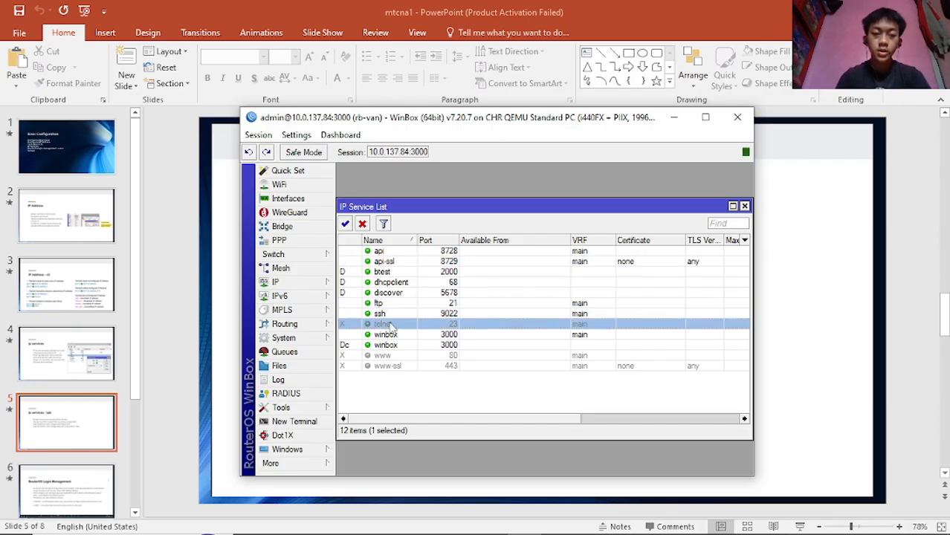
click(345, 224)
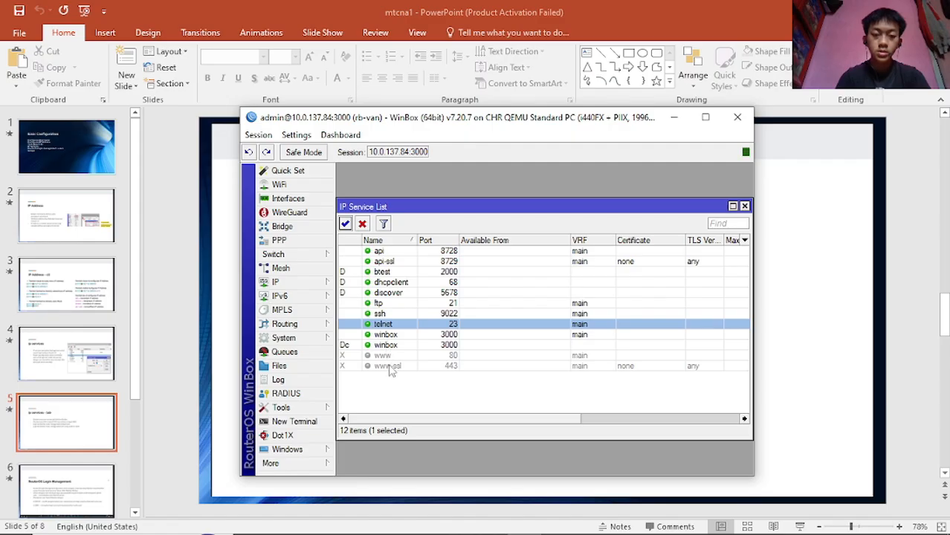
click(390, 356)
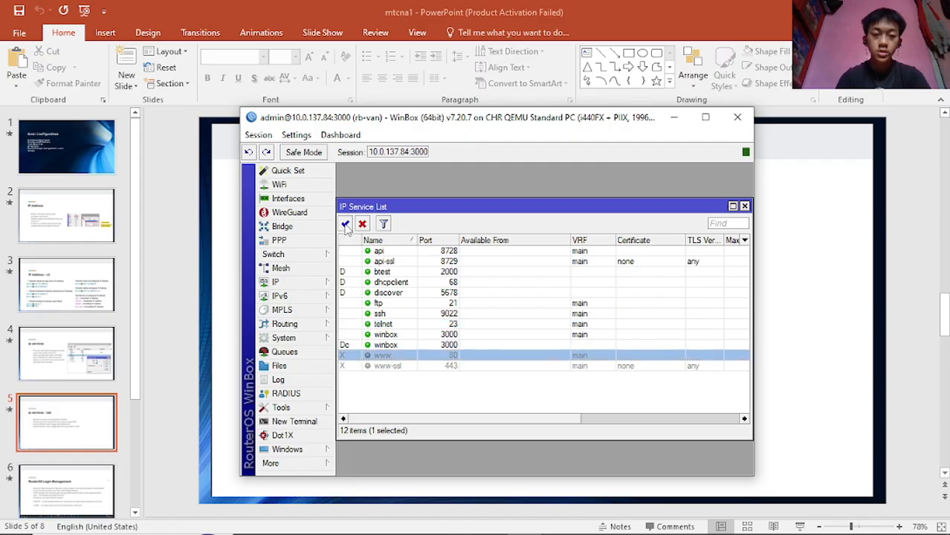
click(345, 224)
click(393, 367)
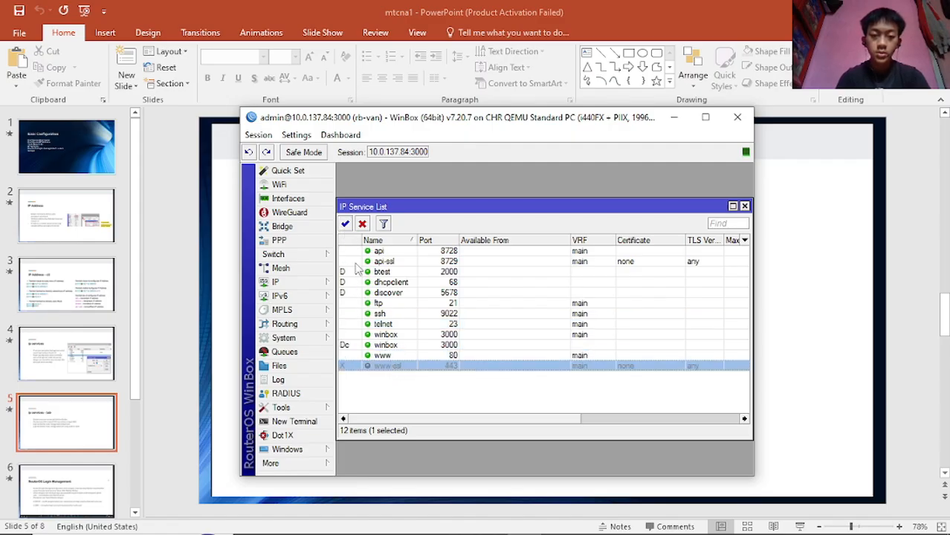
click(345, 224)
click(414, 403)
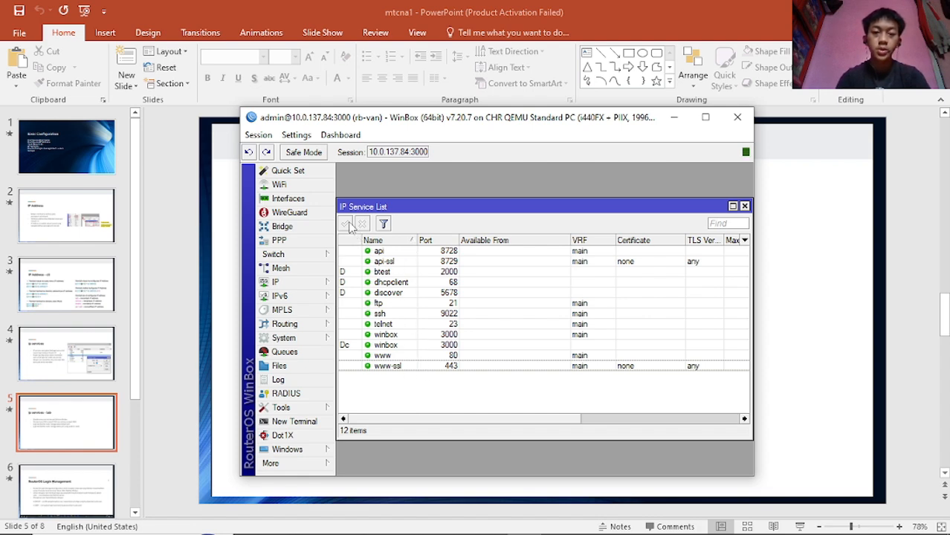
- Change the ssh service's port back to 22 and confirm
click(449, 316)
double_click(449, 315)
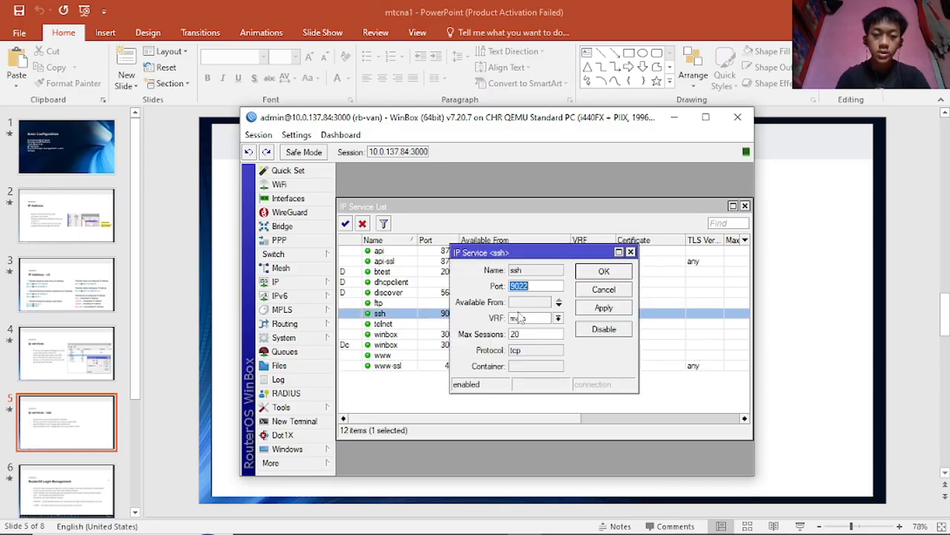
click(518, 286)
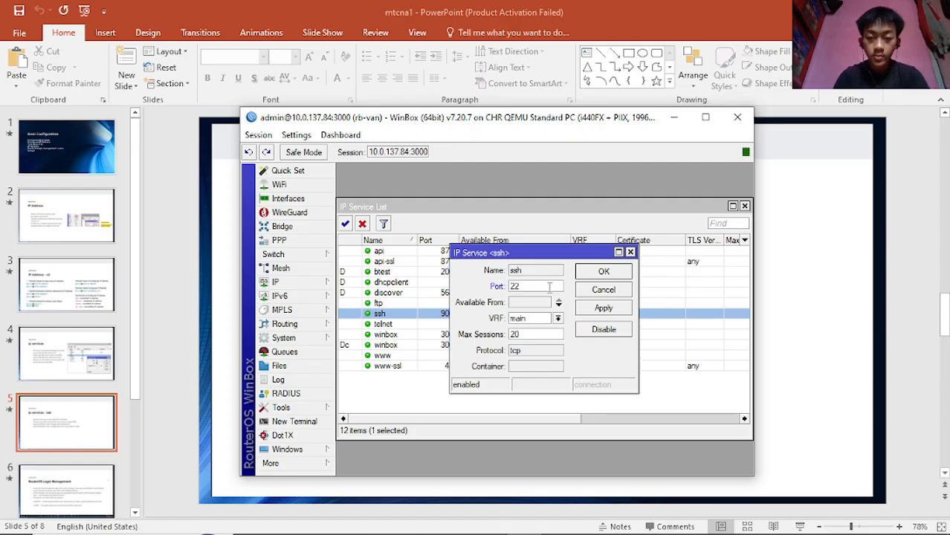
click(608, 311)
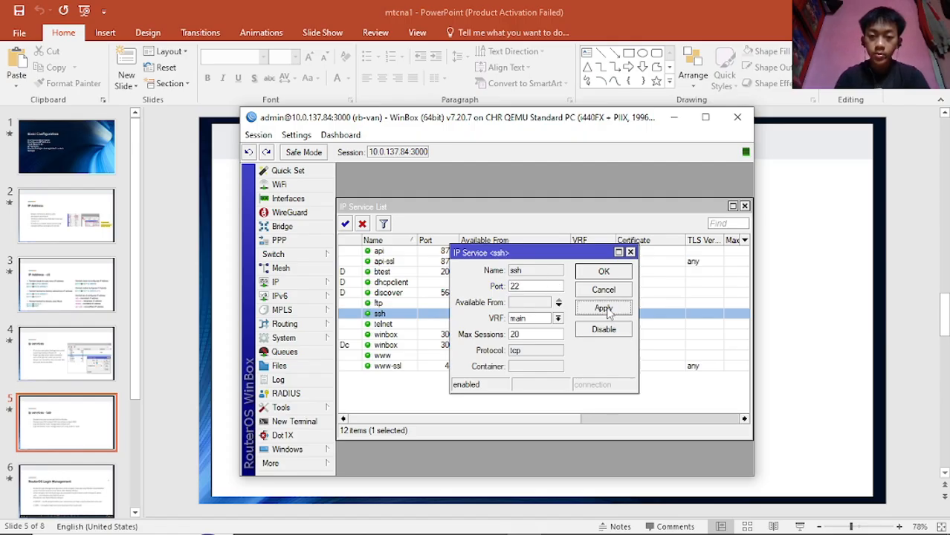
click(604, 272)
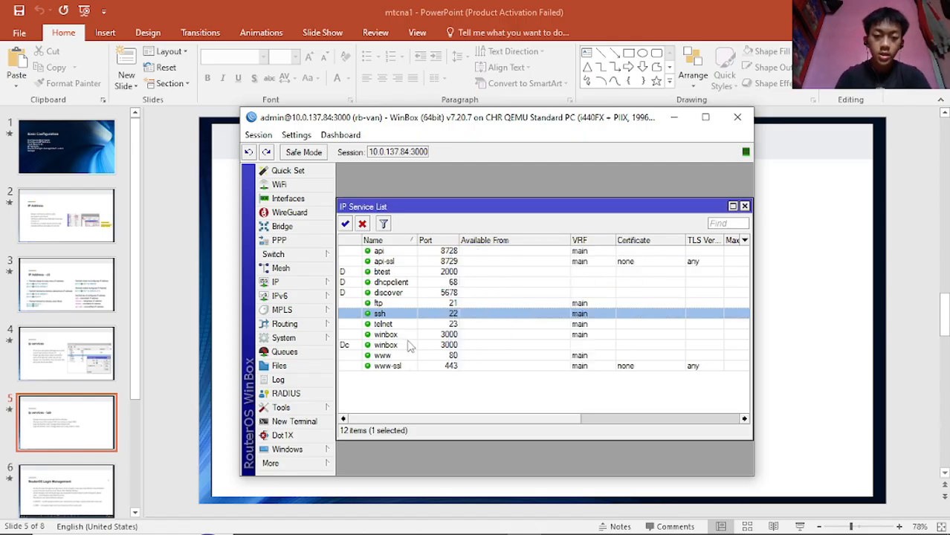
- Change the winbox service's port back to 8291, then hide WinBox to show slide 1
double_click(457, 336)
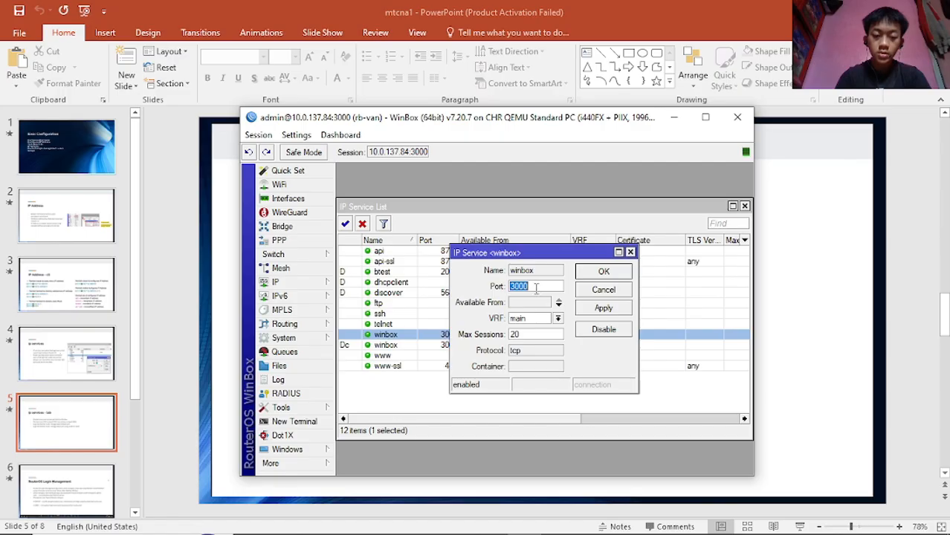
text(8291)
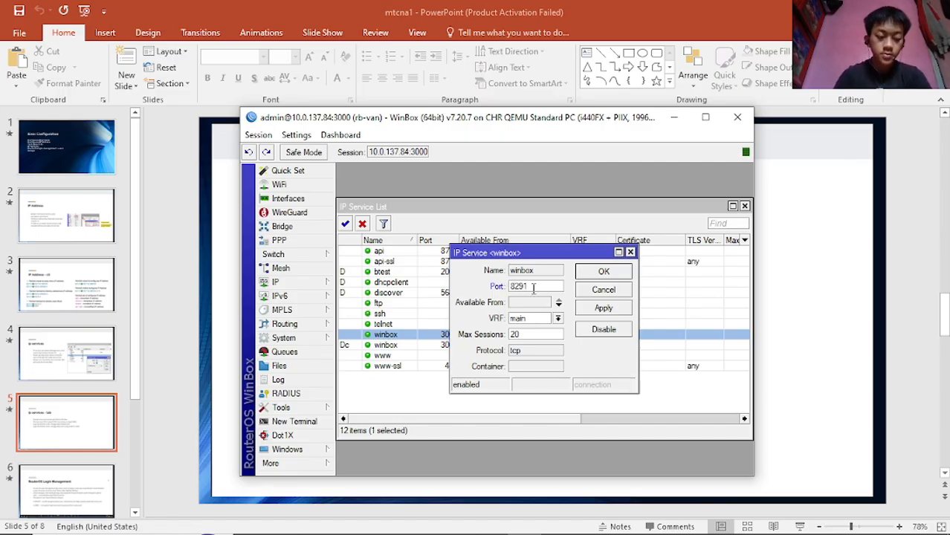
click(604, 308)
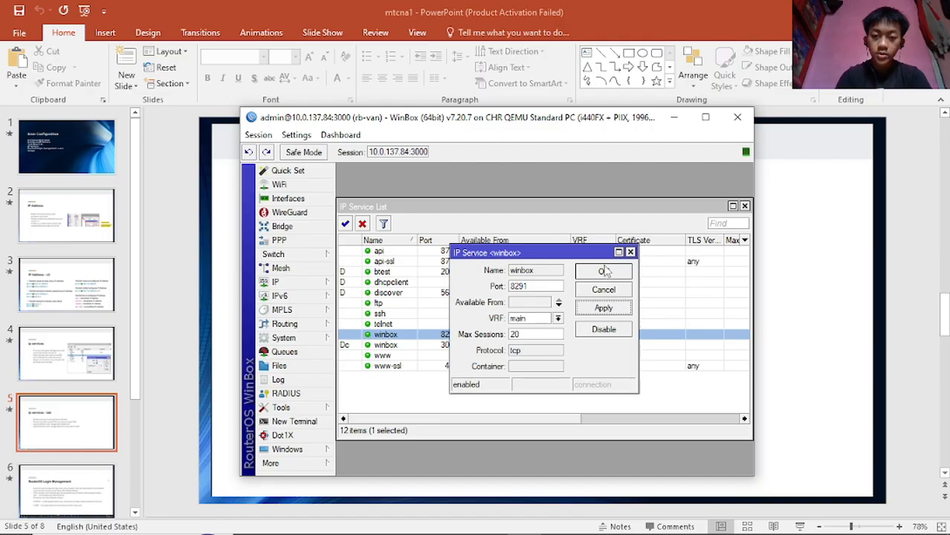
click(604, 272)
click(493, 388)
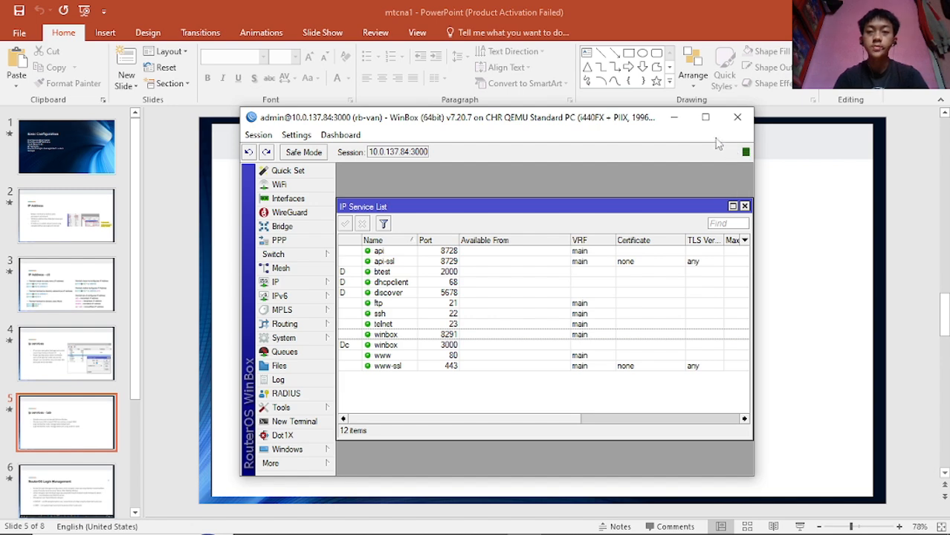
click(675, 117)
click(84, 151)
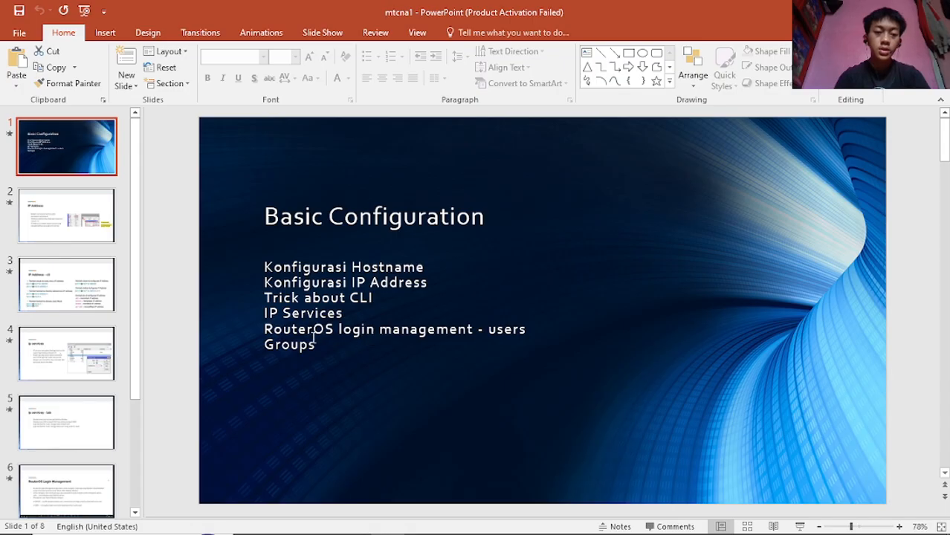
- Move from the IP services lab slide to the RouterOS Login Management slide
click(540, 337)
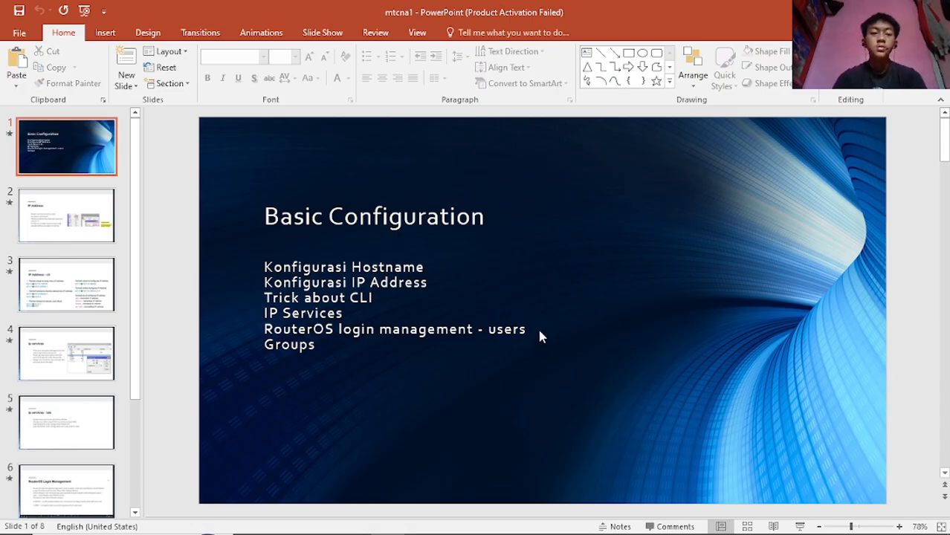
click(84, 424)
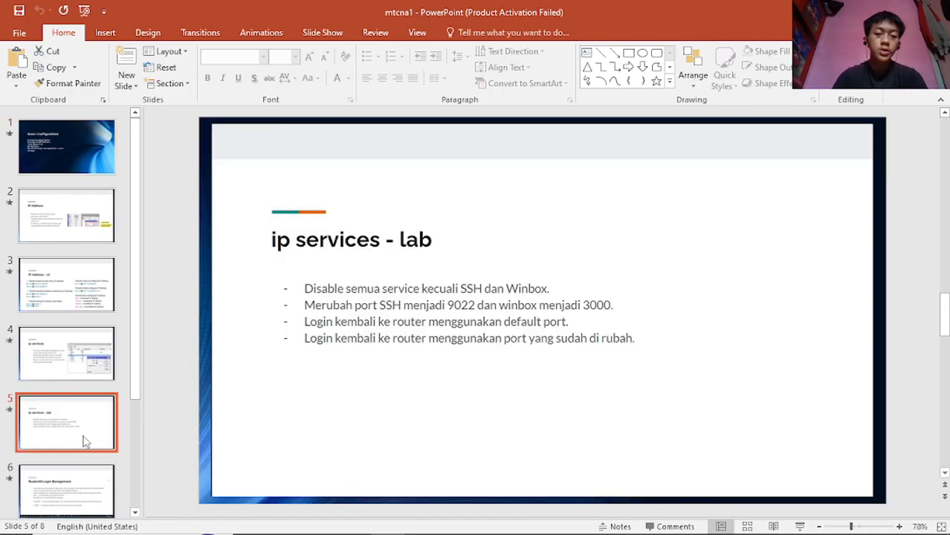
click(68, 477)
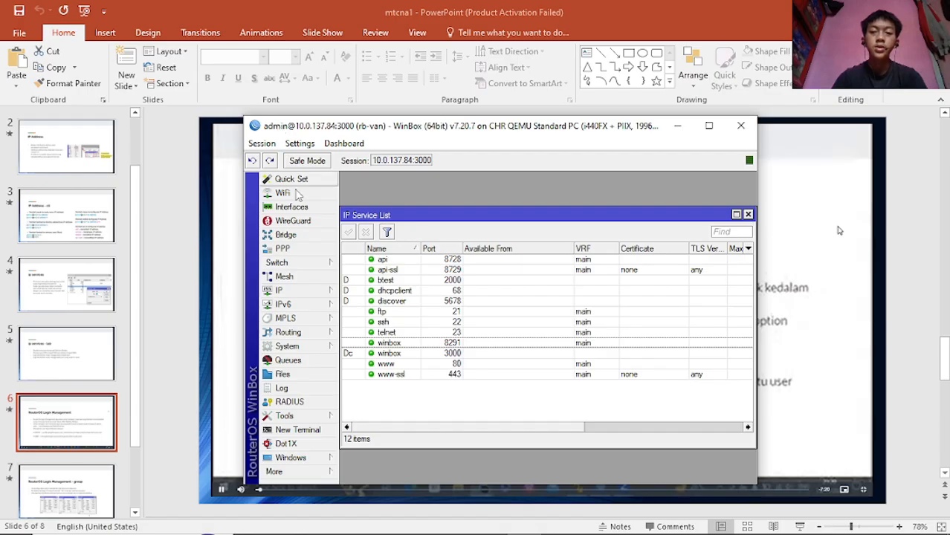
- Switch to Chrome beside the PNETLab topology and open a new tab for a web search
mouse_move(427, 527)
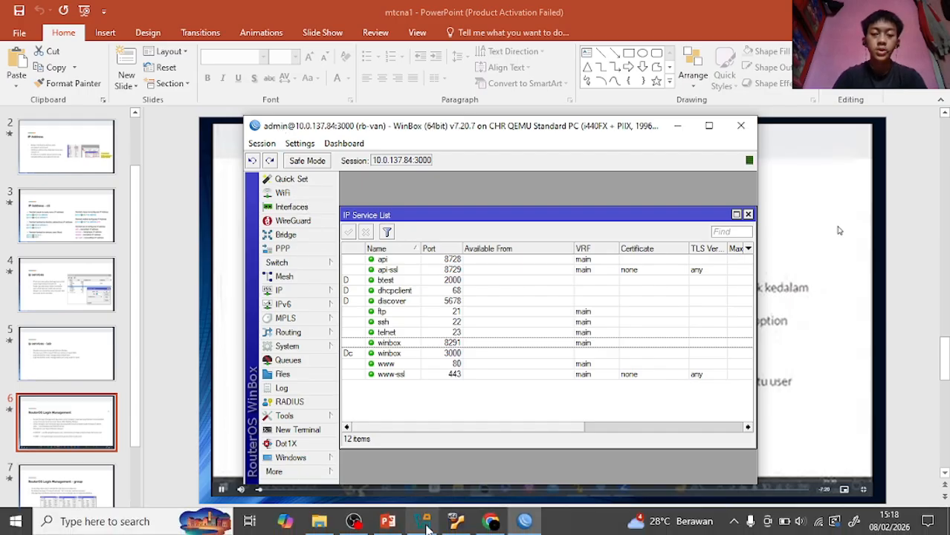
click(491, 521)
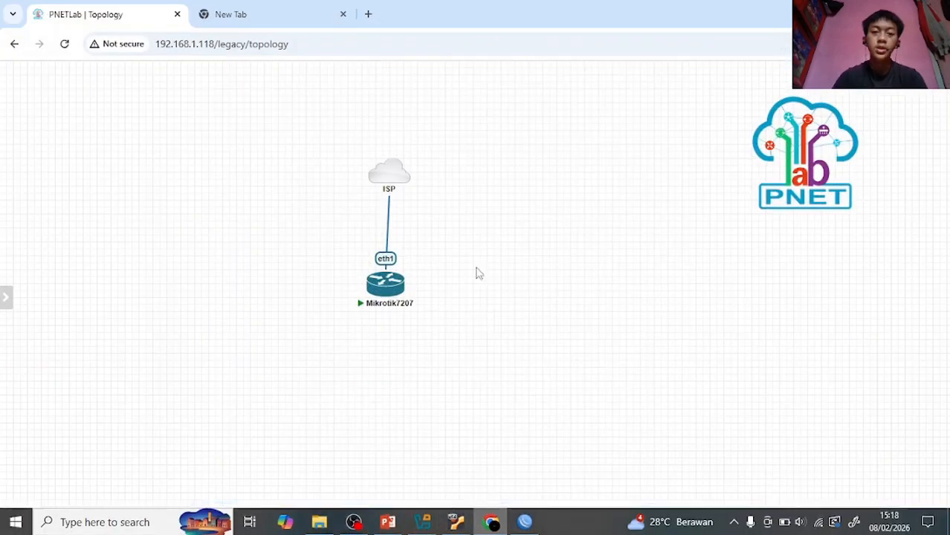
click(275, 9)
click(351, 45)
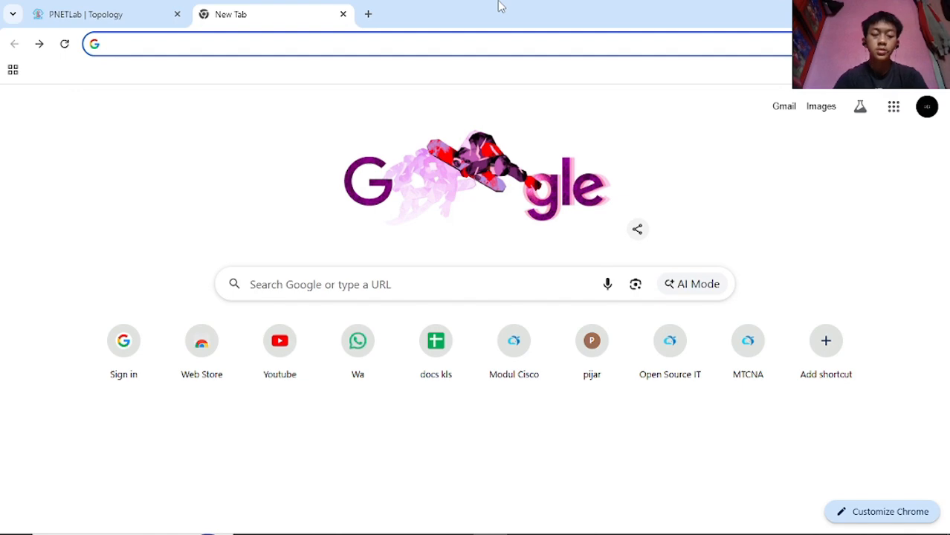
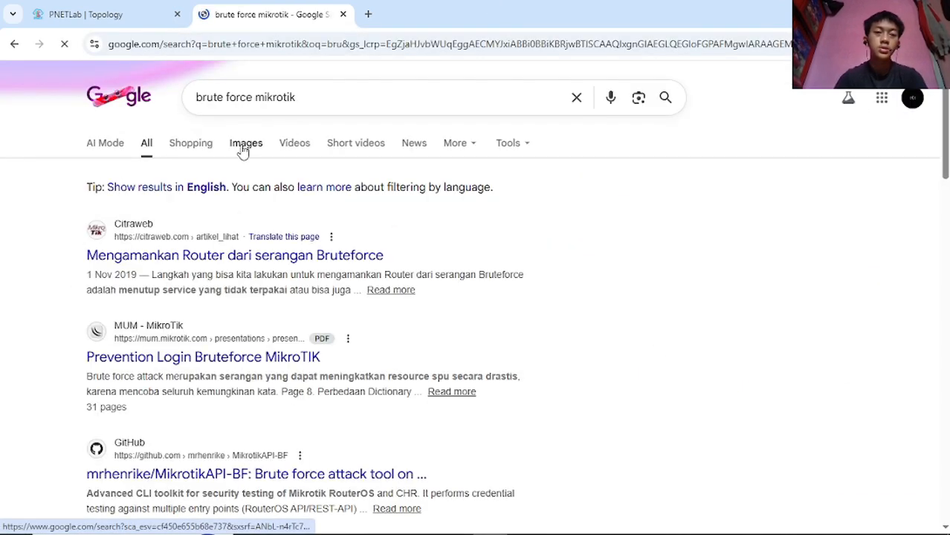
- Show image results for 'brute force mikrotik' and preview Citraweb's login-failure log image
click(244, 145)
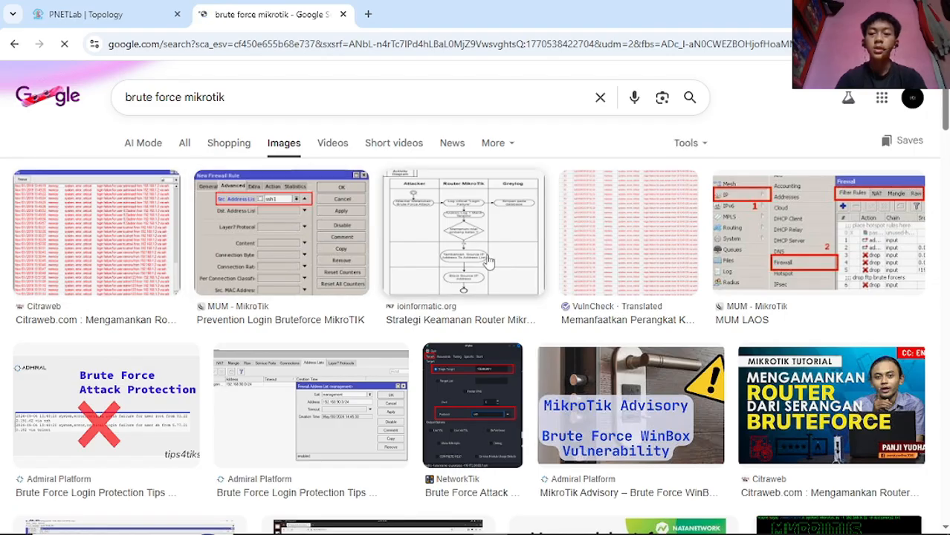
click(56, 227)
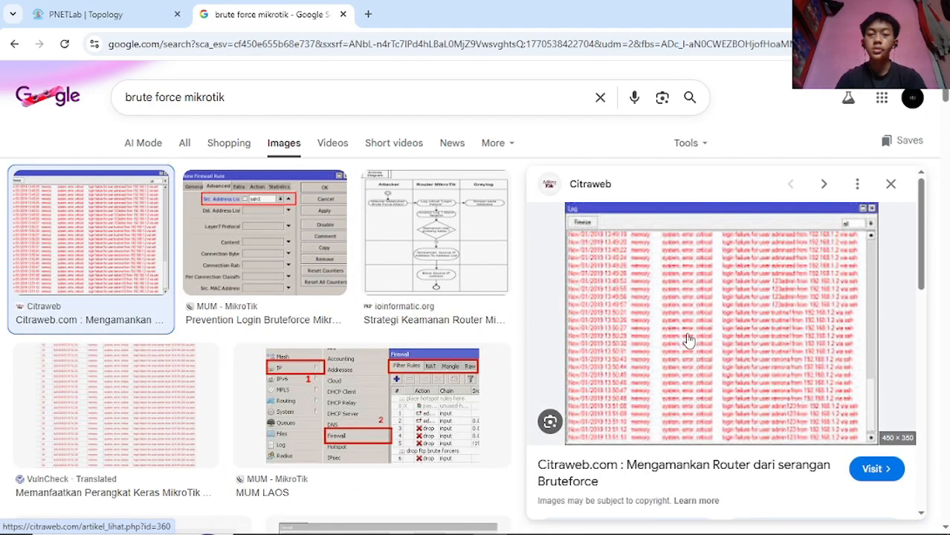
ctrl+scroll(688, 338, up, 4)
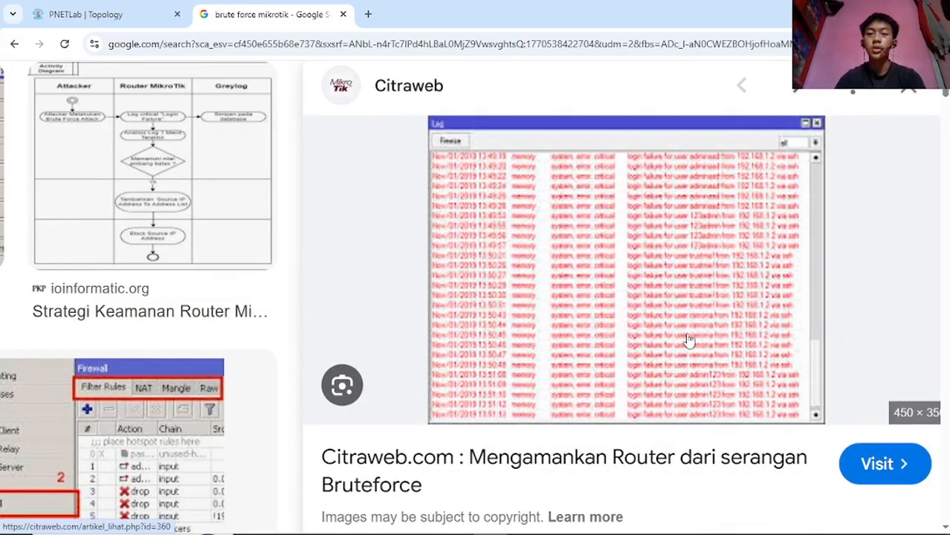
ctrl+scroll(688, 338, up, 3)
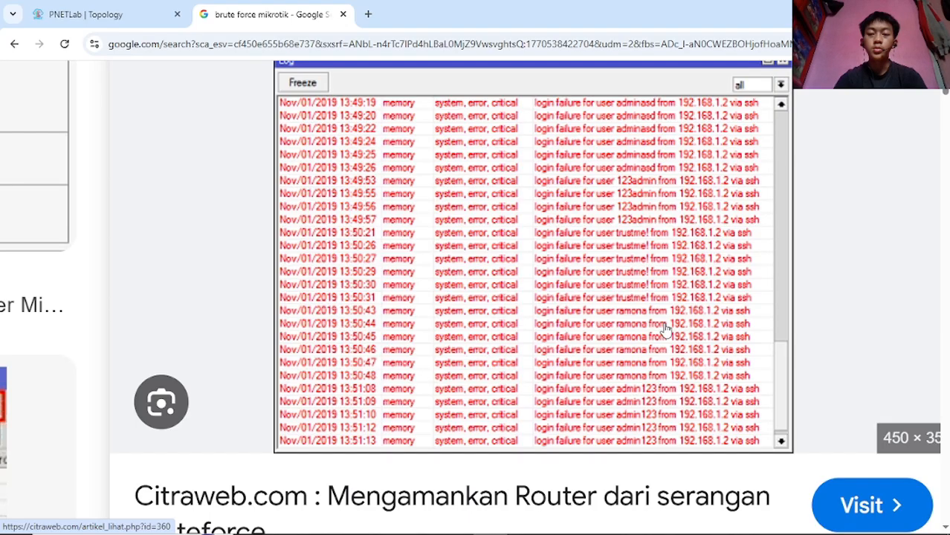
ctrl+scroll(665, 327, down, 7)
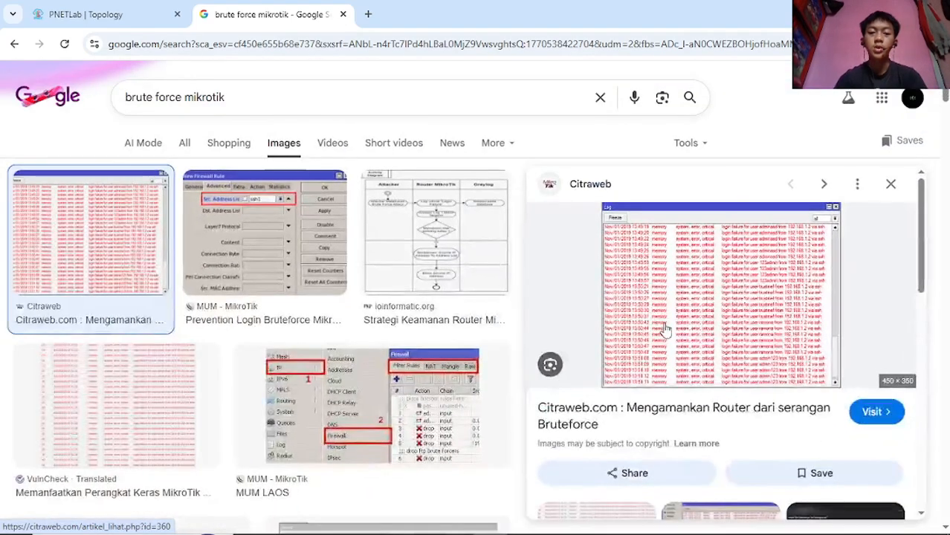
click(85, 14)
- Bring the WinBox router session with its IP Service List forward from the taskbar
click(525, 521)
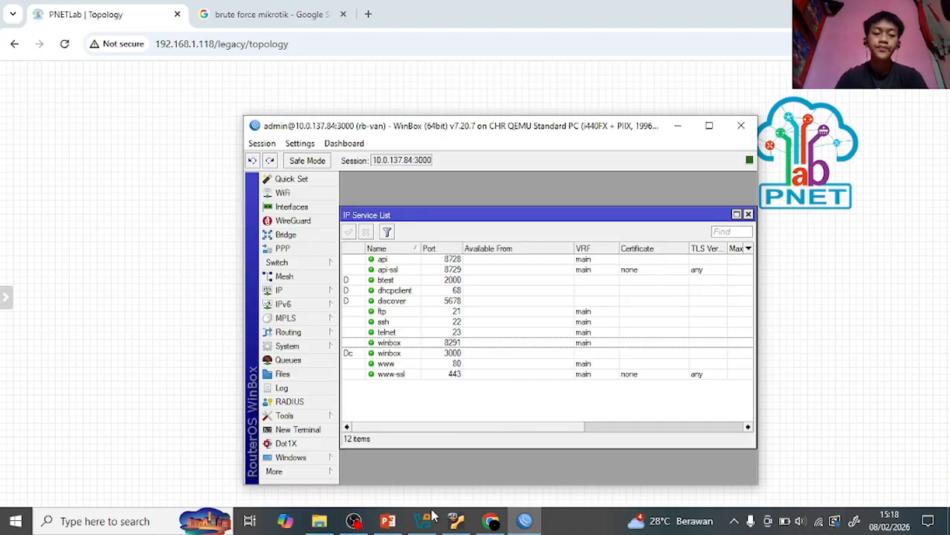
click(388, 521)
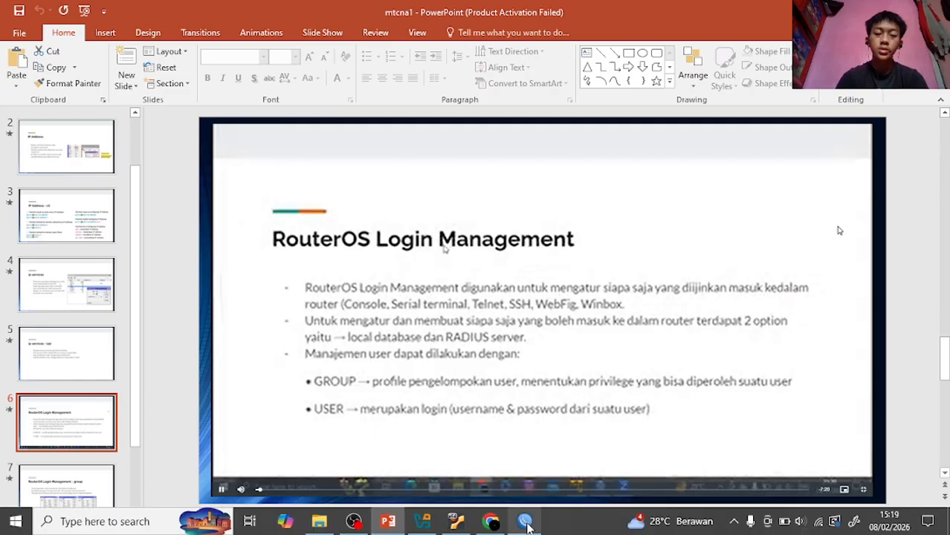
- Bring WinBox in front of the slides and open System > Users, then view the Groups tab
click(526, 523)
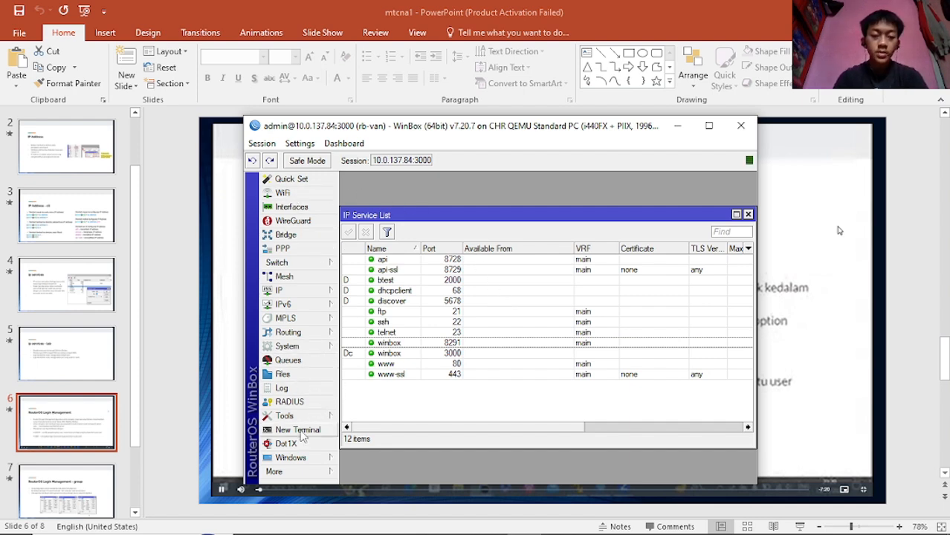
click(301, 350)
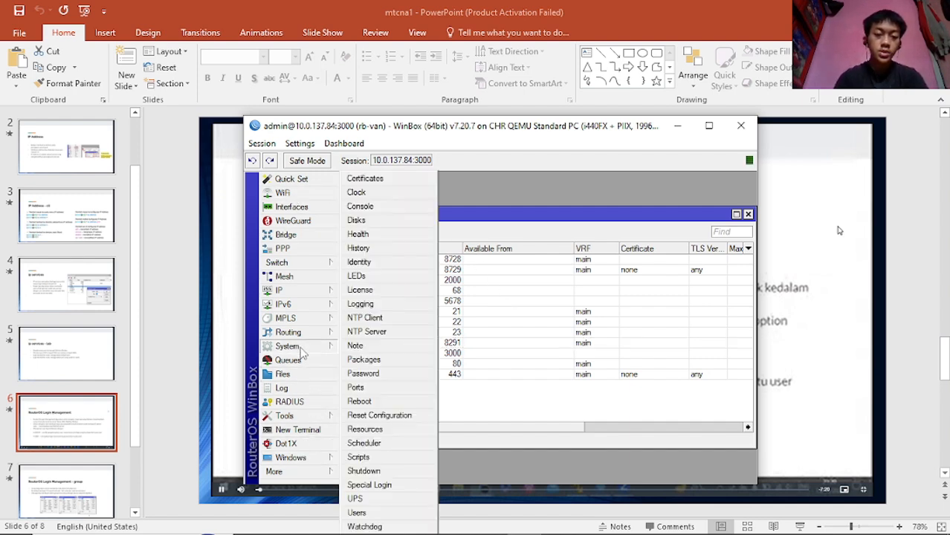
click(359, 512)
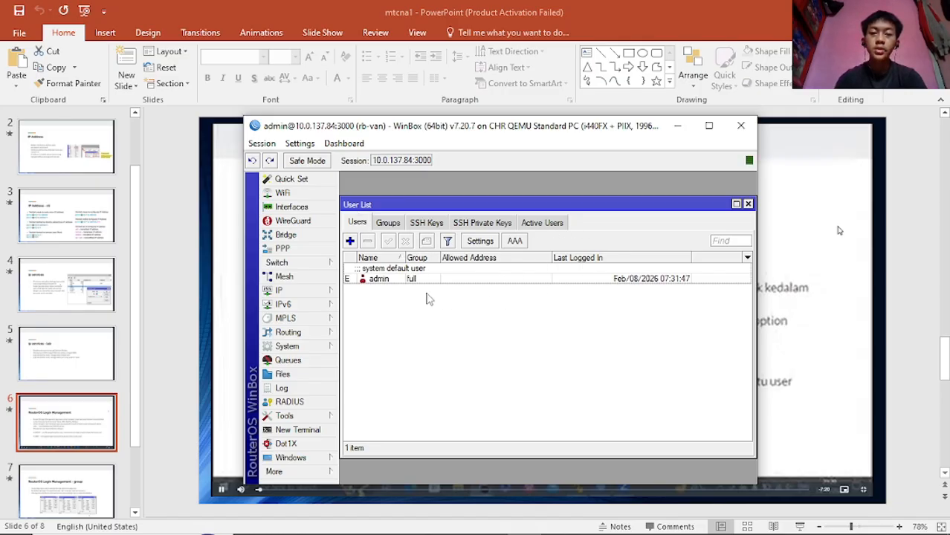
click(388, 223)
- Return to the Users tab of the User List
click(358, 223)
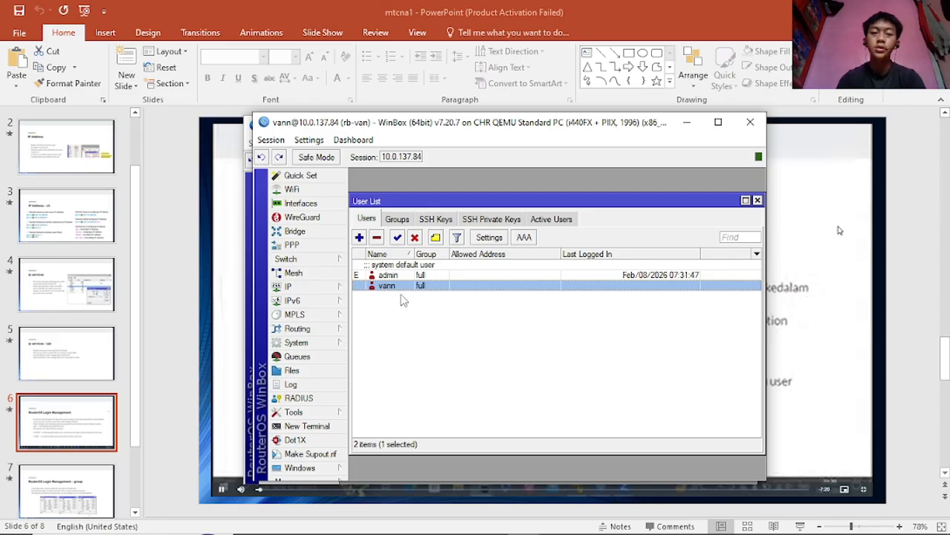
- Deselect user vann and glance at the Groups tab before returning to Users
click(418, 321)
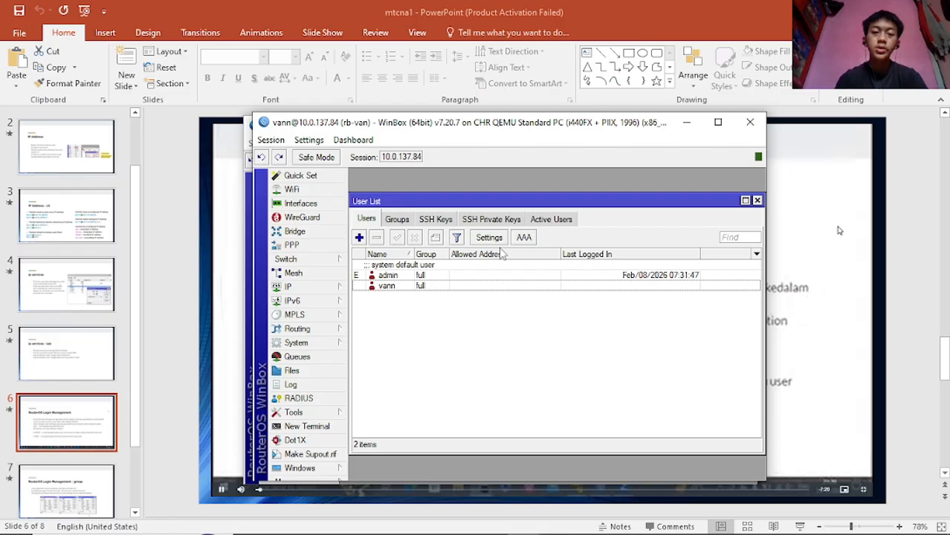
click(395, 221)
click(371, 221)
- Inspect the Active Users sessions for vann and both admins, then go back to Users
click(554, 221)
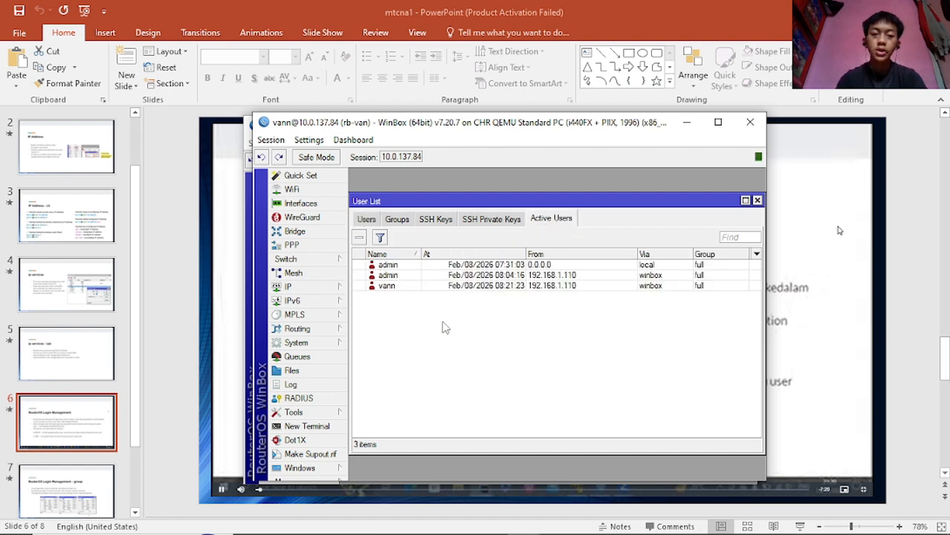
click(399, 287)
click(399, 277)
click(402, 267)
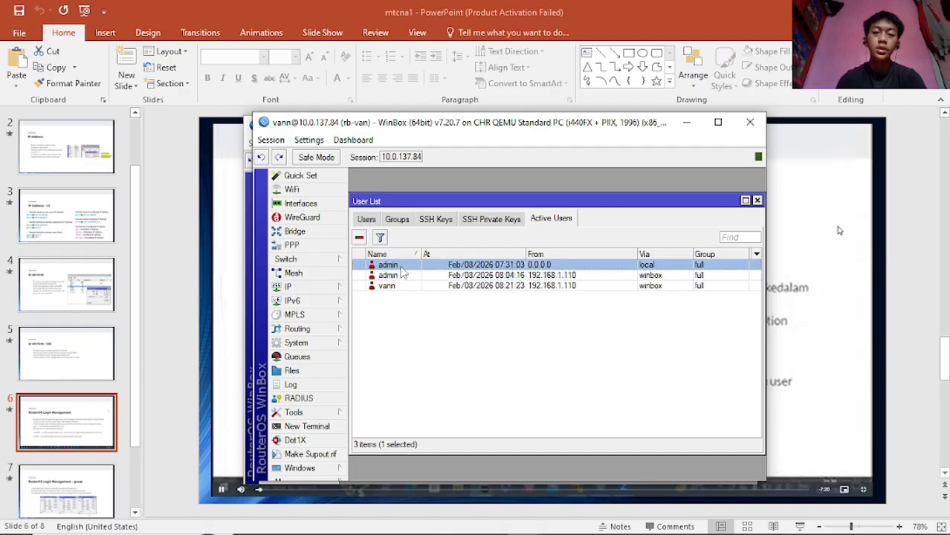
click(420, 343)
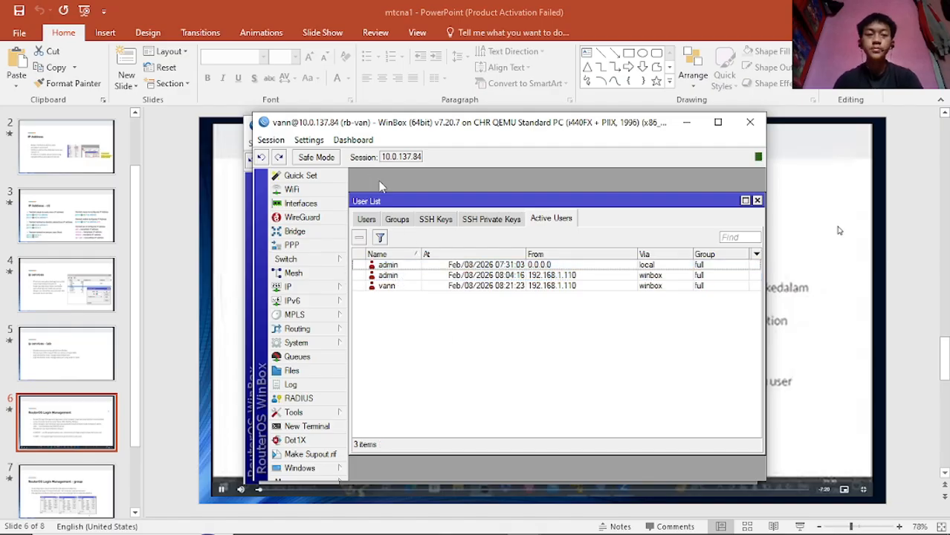
click(367, 219)
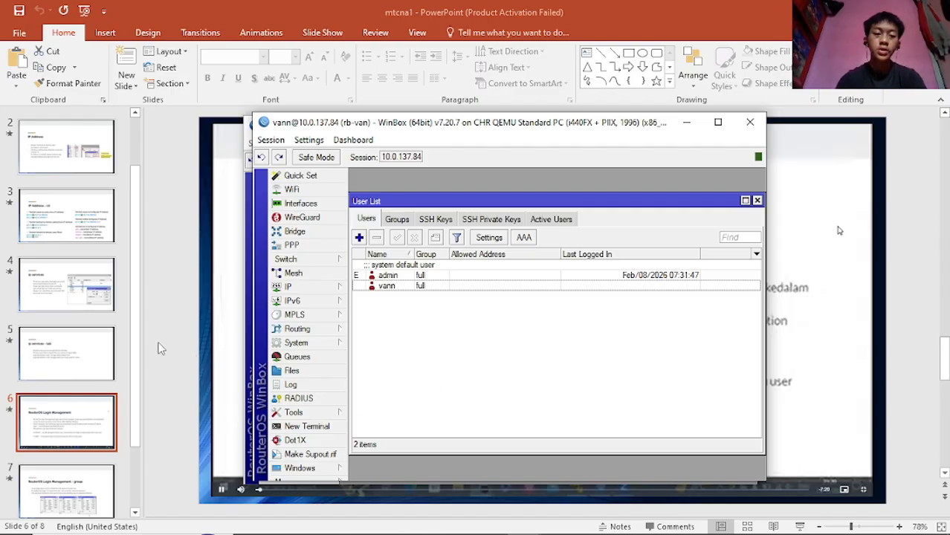
- Jump to the Basic Configuration title slide, then to slide 7 on login groups
scroll(102, 163, up, 2)
click(93, 159)
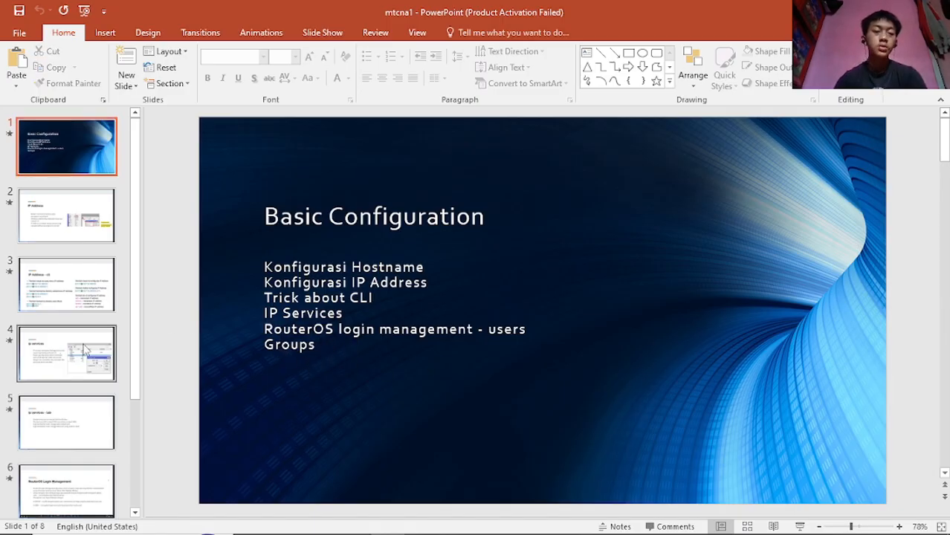
scroll(69, 375, down, 2)
click(64, 469)
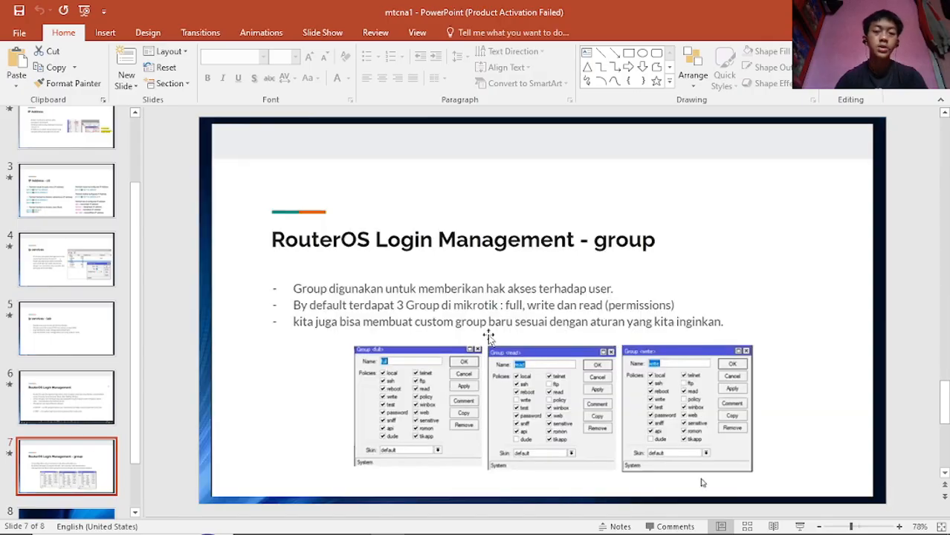
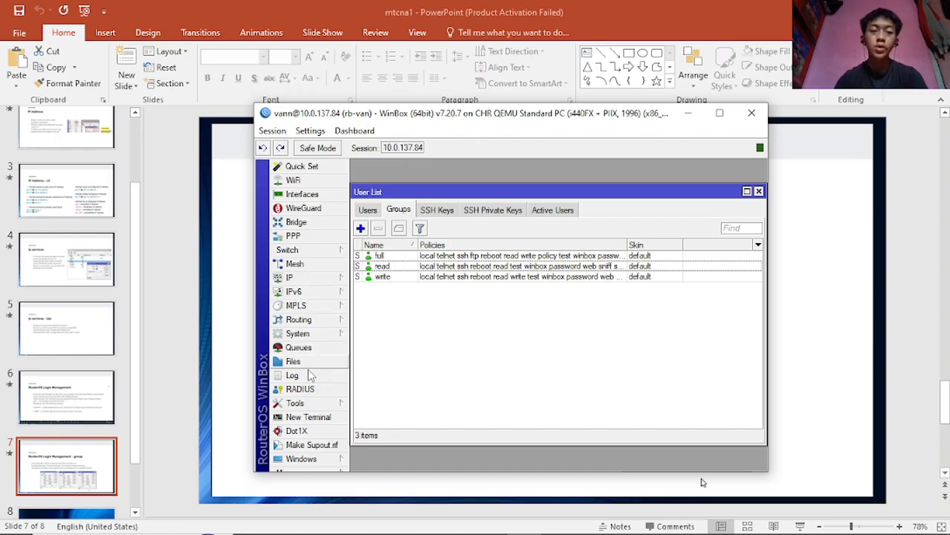
- Look over the read, write and full groups, then return to the Users list showing admin and vann
click(389, 267)
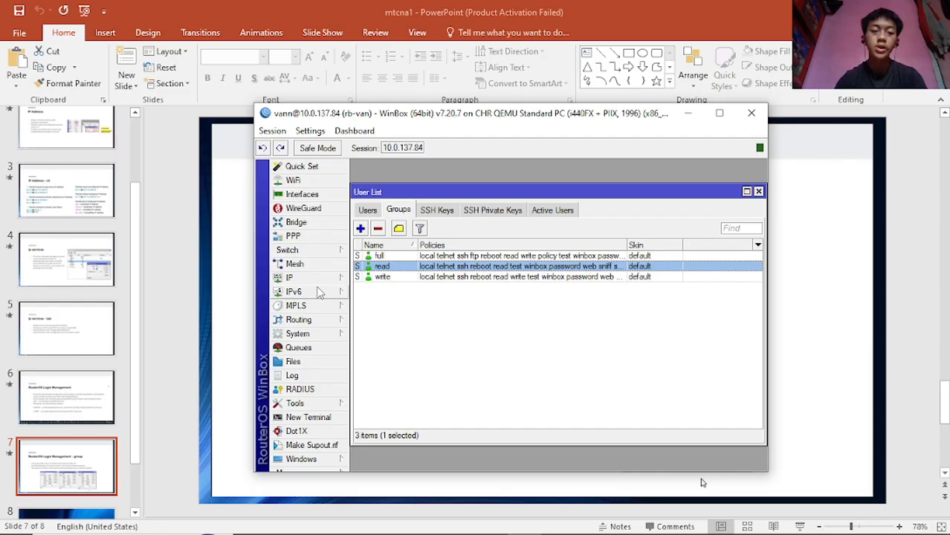
click(390, 279)
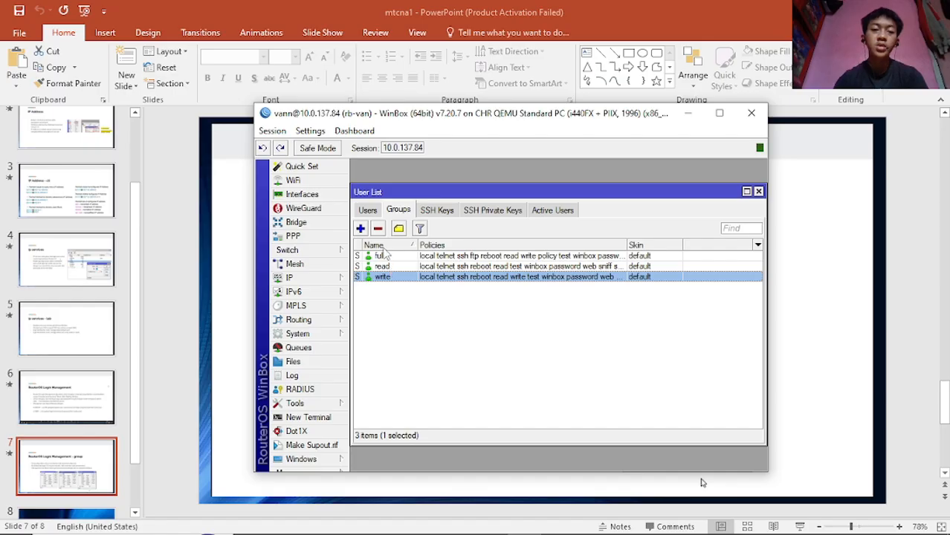
double_click(382, 256)
key(Escape)
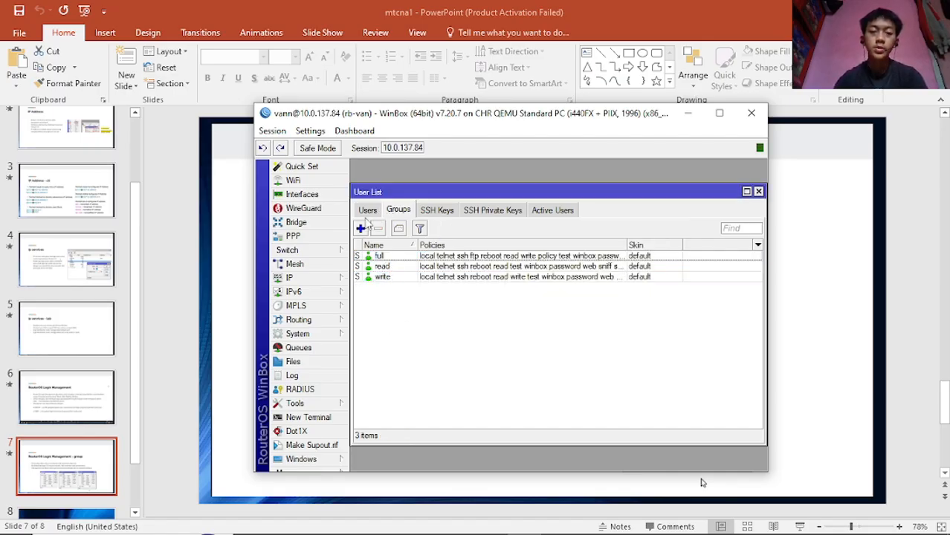
click(370, 211)
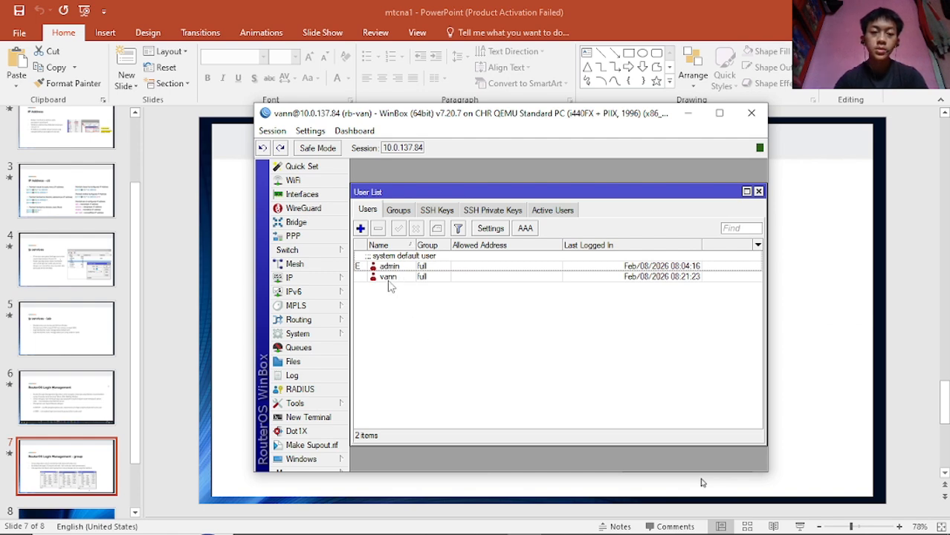
click(399, 212)
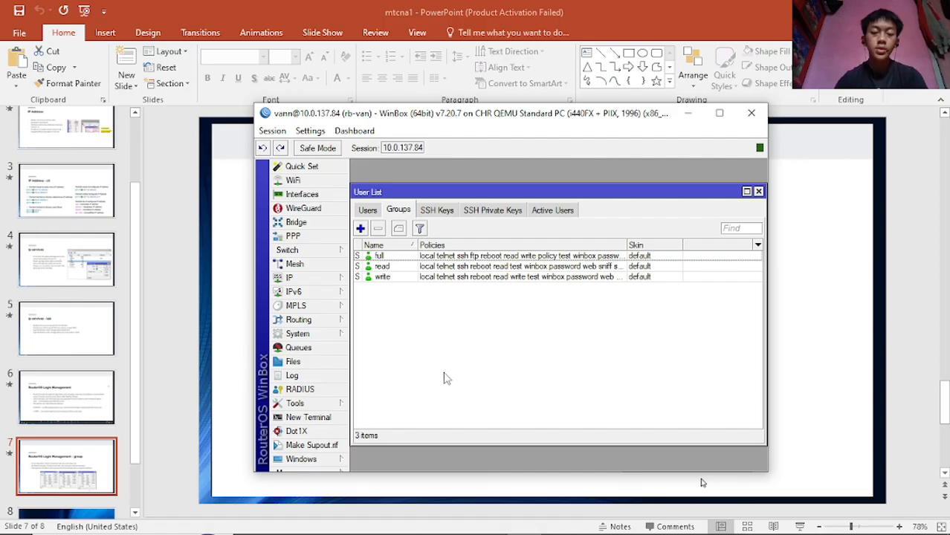
click(368, 211)
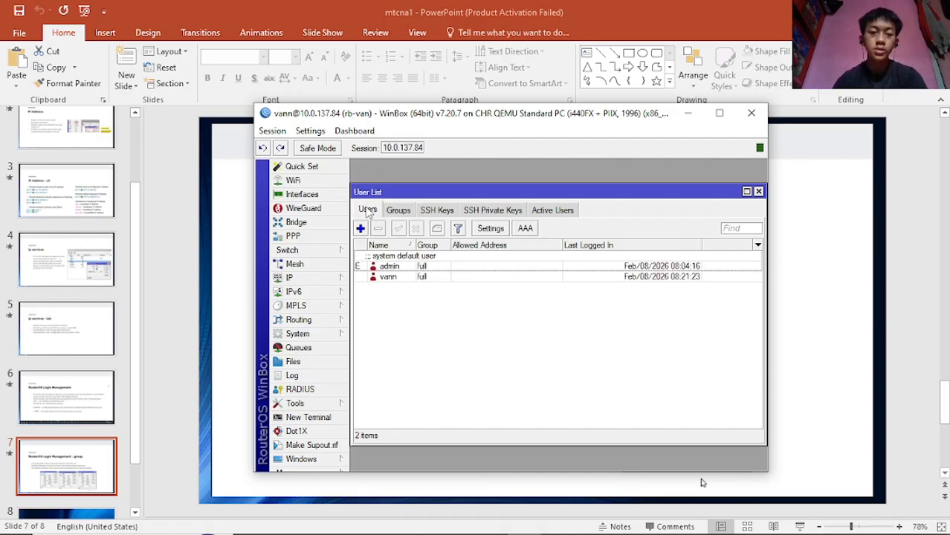
- Add a new account named user1 and assign it to the read group
click(361, 229)
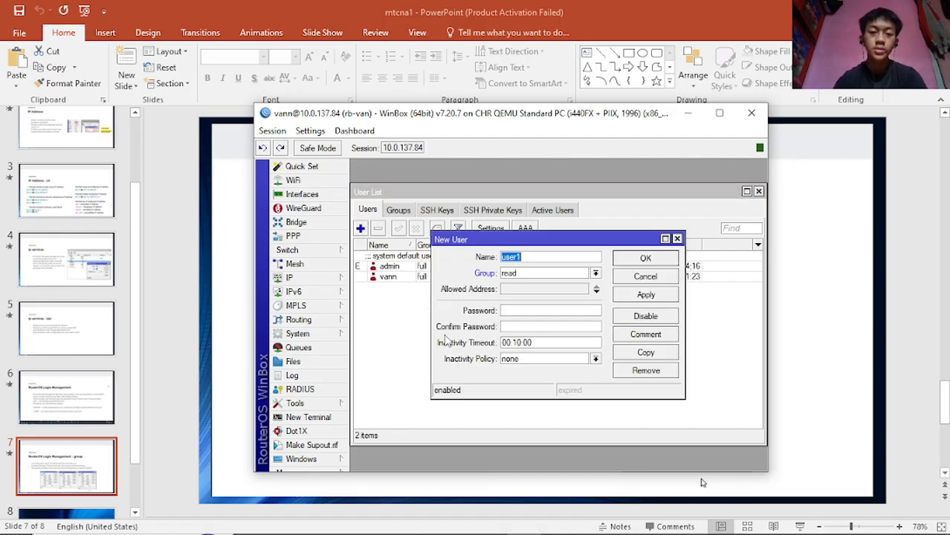
click(538, 258)
click(558, 275)
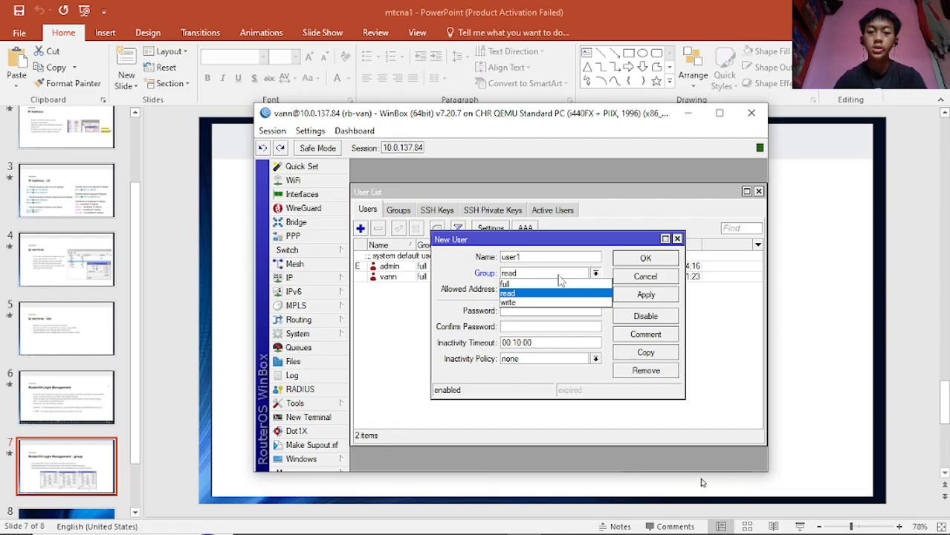
click(515, 284)
click(533, 274)
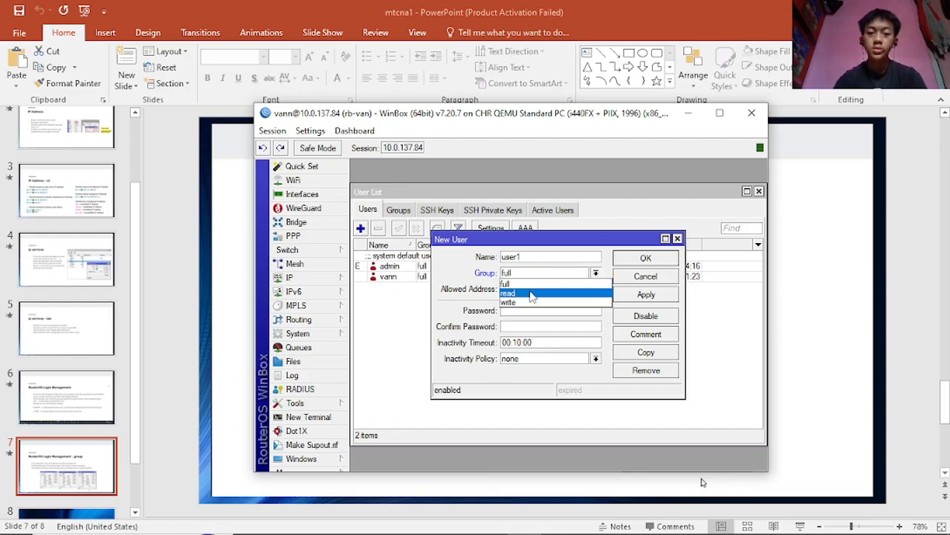
click(529, 303)
click(530, 275)
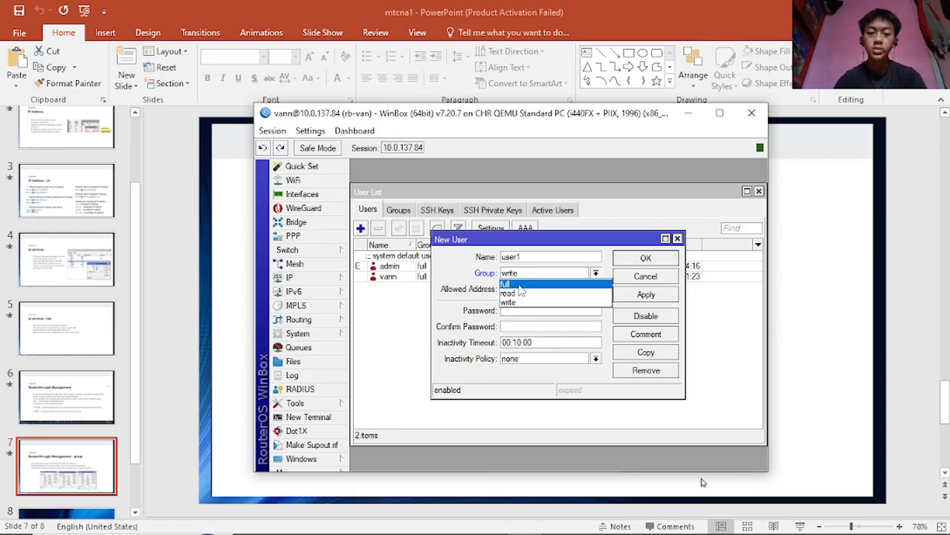
click(517, 294)
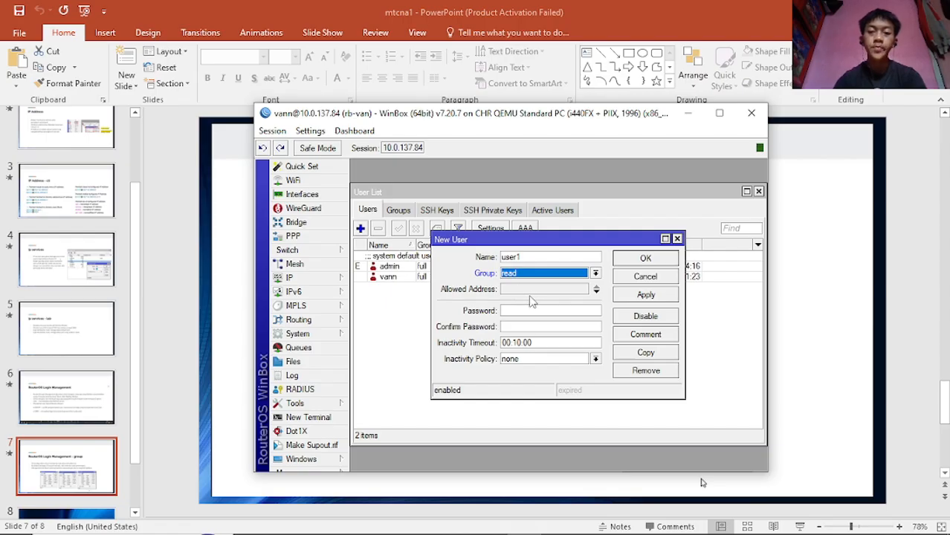
- Give user1 allowed address 0.0.0.0/0 and a password, then apply and save it
click(595, 292)
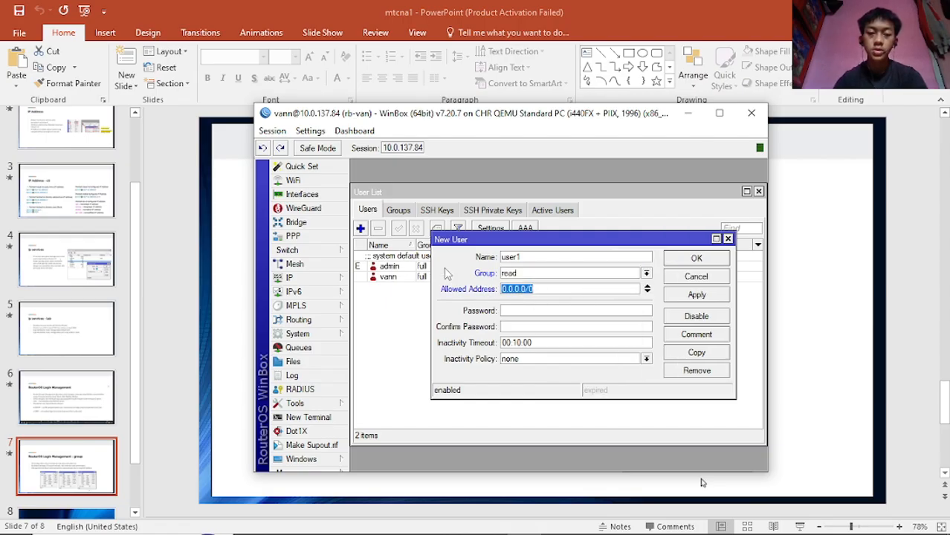
click(534, 312)
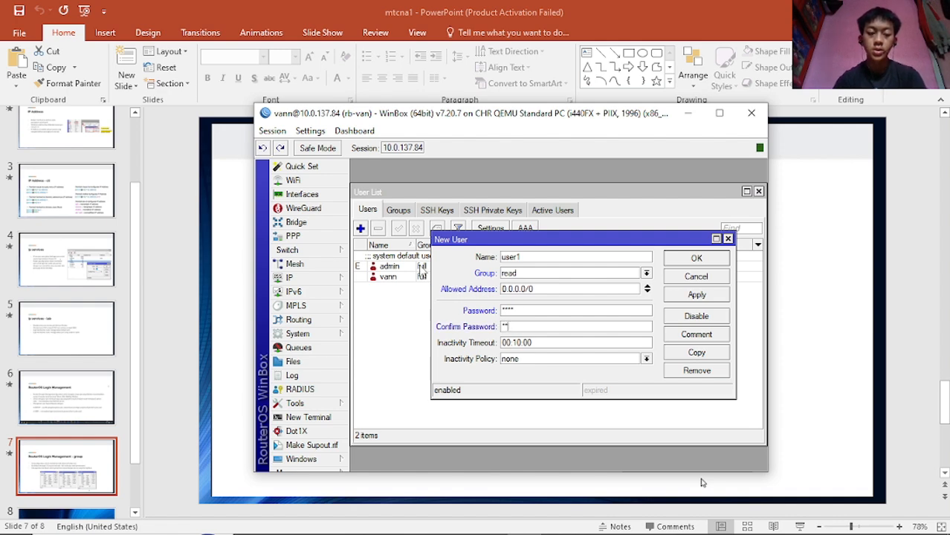
click(697, 294)
click(697, 258)
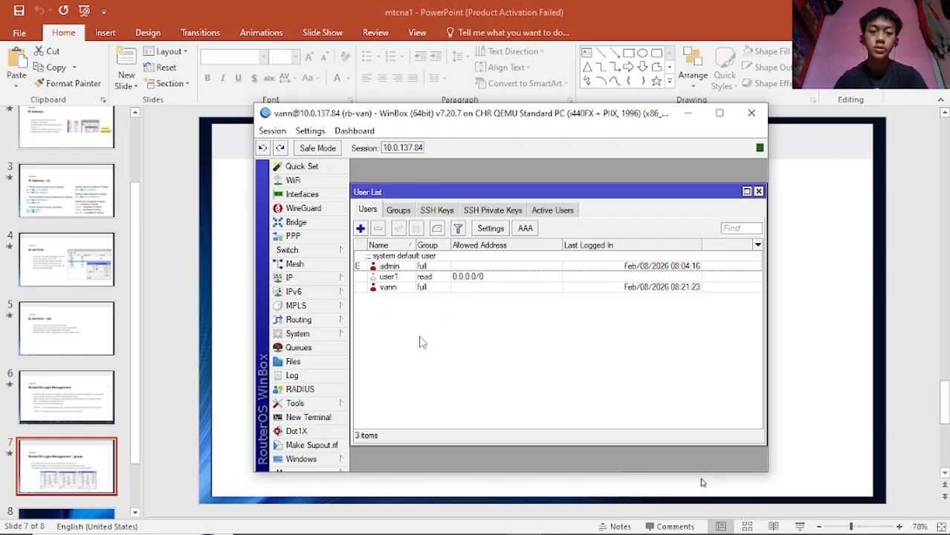
- Select user1, then glance at the RADIUS settings and close them
click(394, 279)
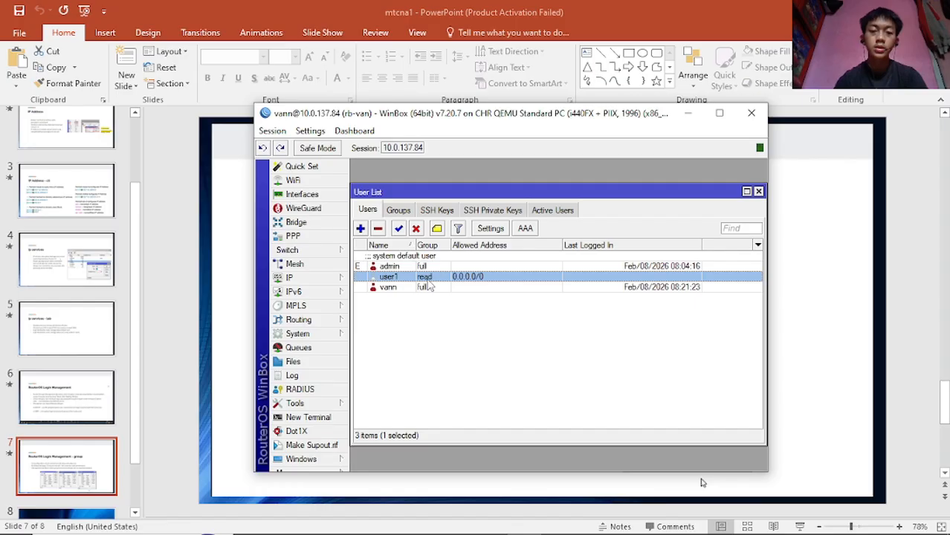
click(438, 341)
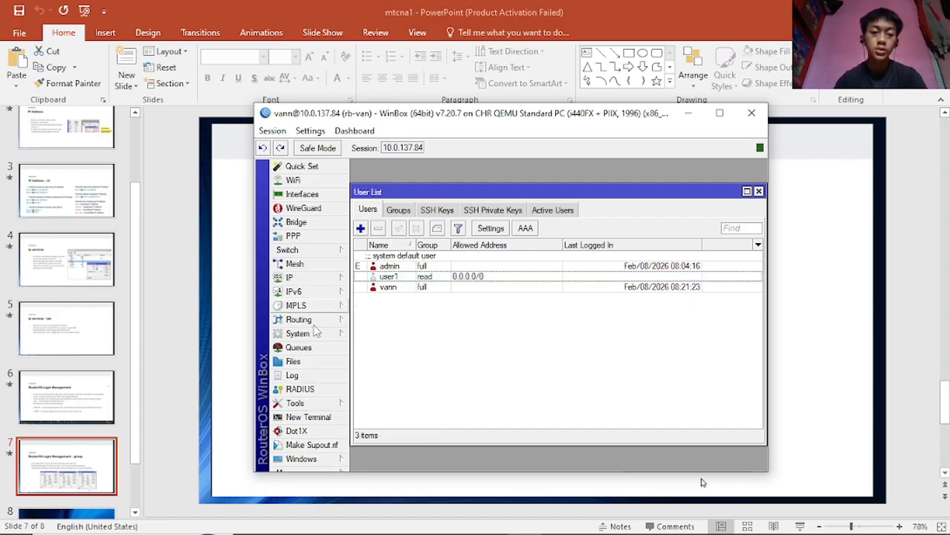
click(296, 390)
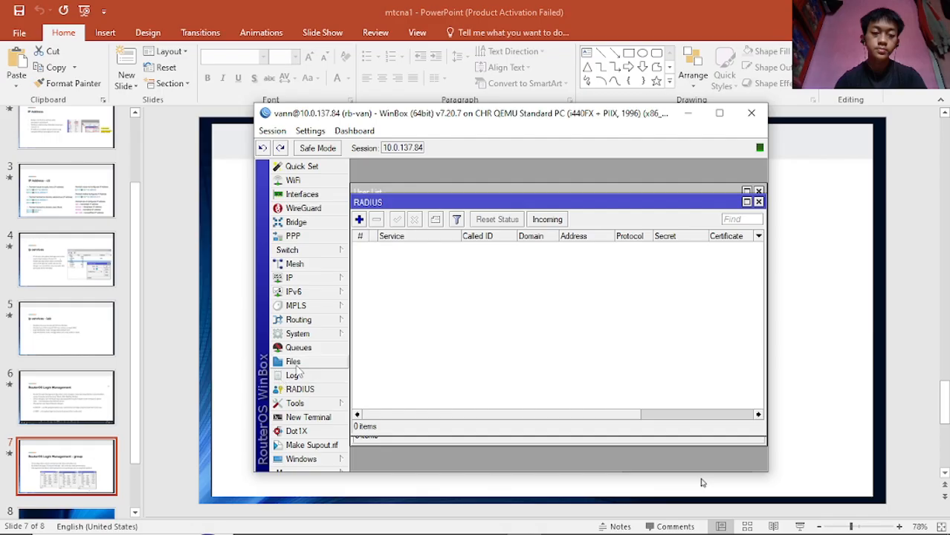
click(758, 202)
- Review user1's saved account settings, then bring up the option to start another WinBox session
click(389, 277)
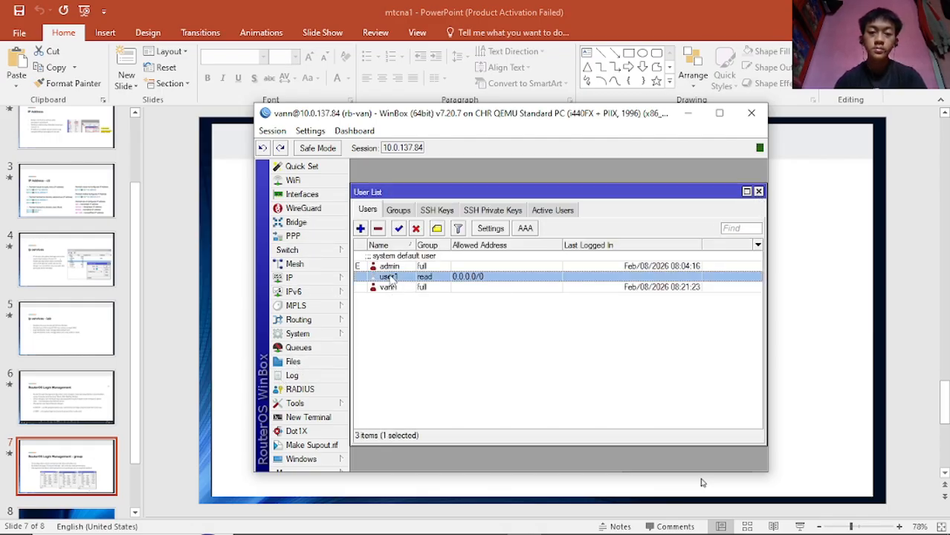
double_click(389, 278)
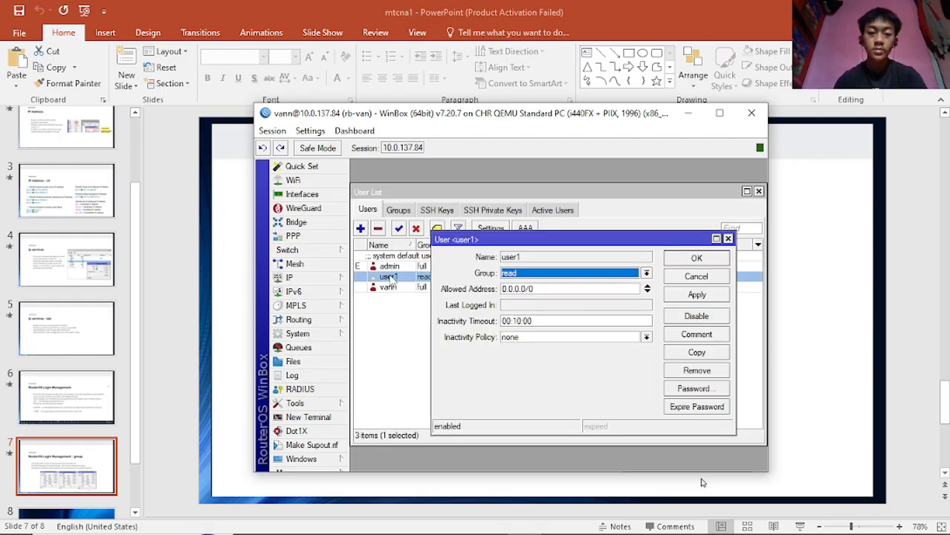
click(729, 238)
click(448, 390)
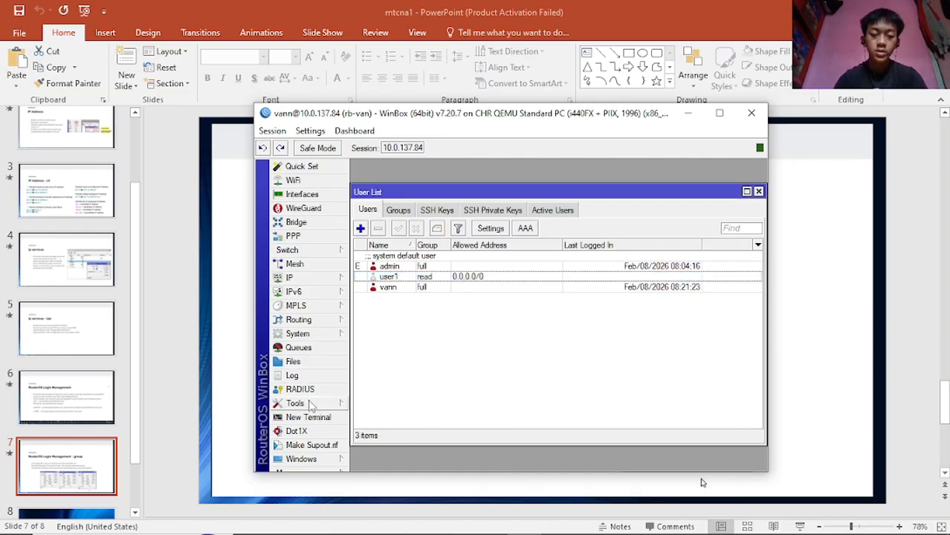
key(Down)
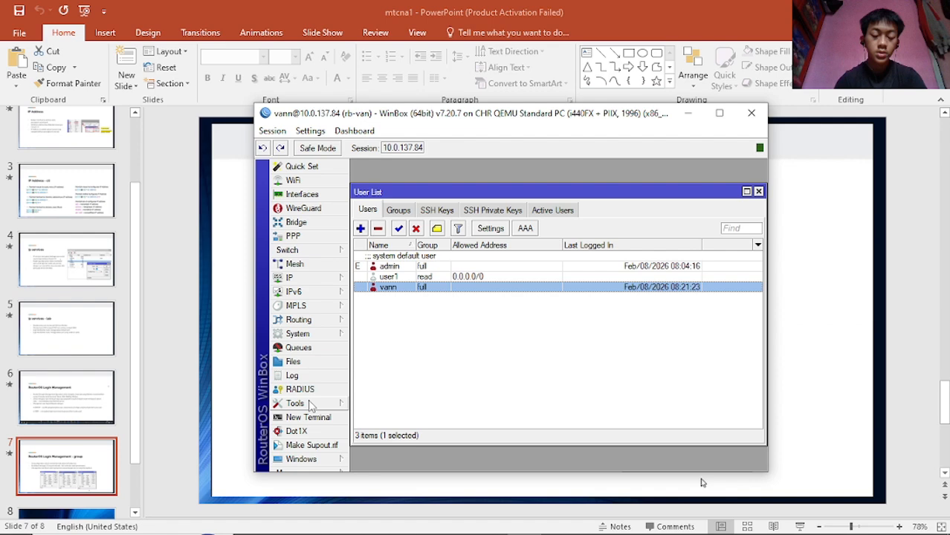
click(305, 471)
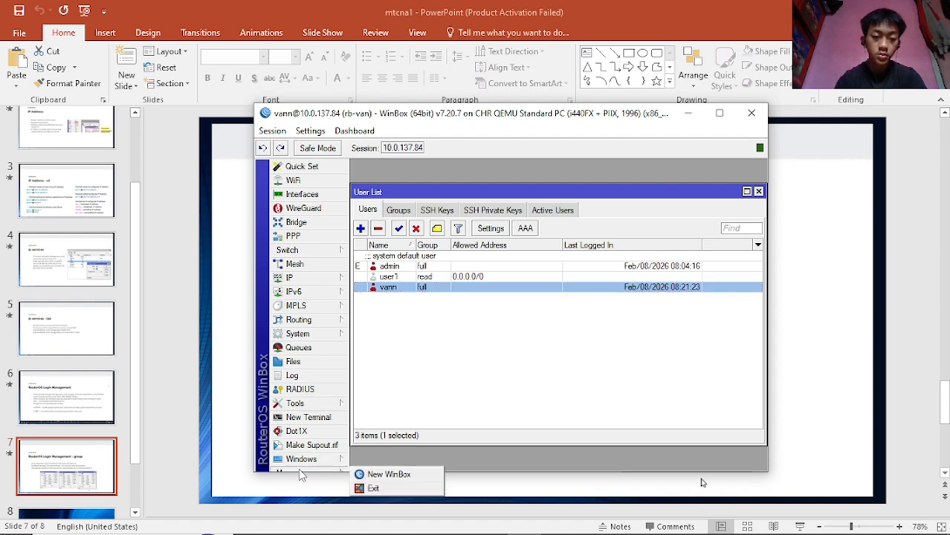
- Log in to the router at 10.0.137.84 as user1 in a new WinBox session
click(384, 475)
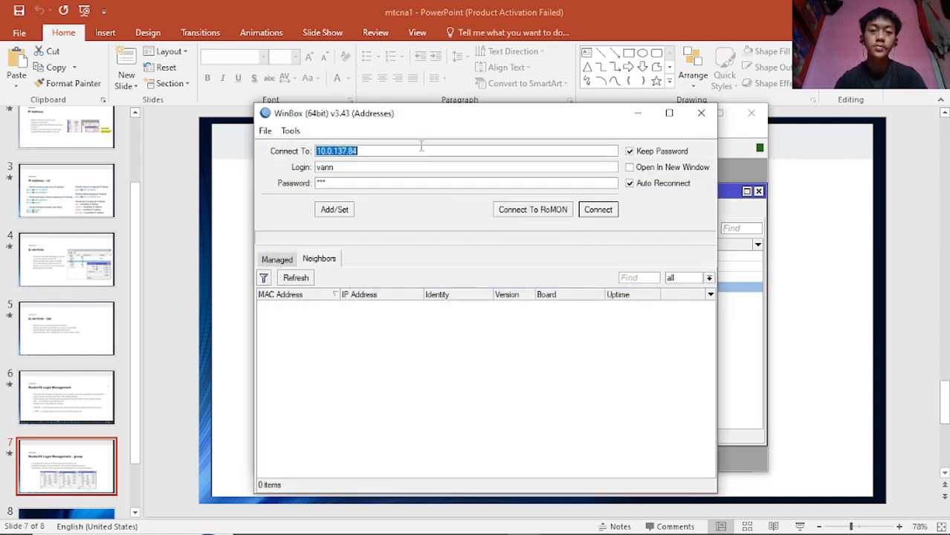
click(395, 159)
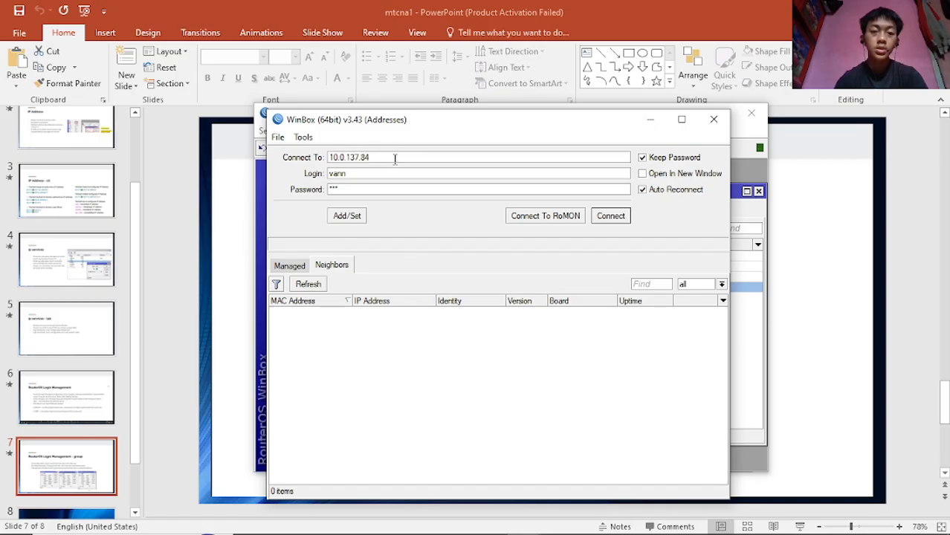
double_click(379, 173)
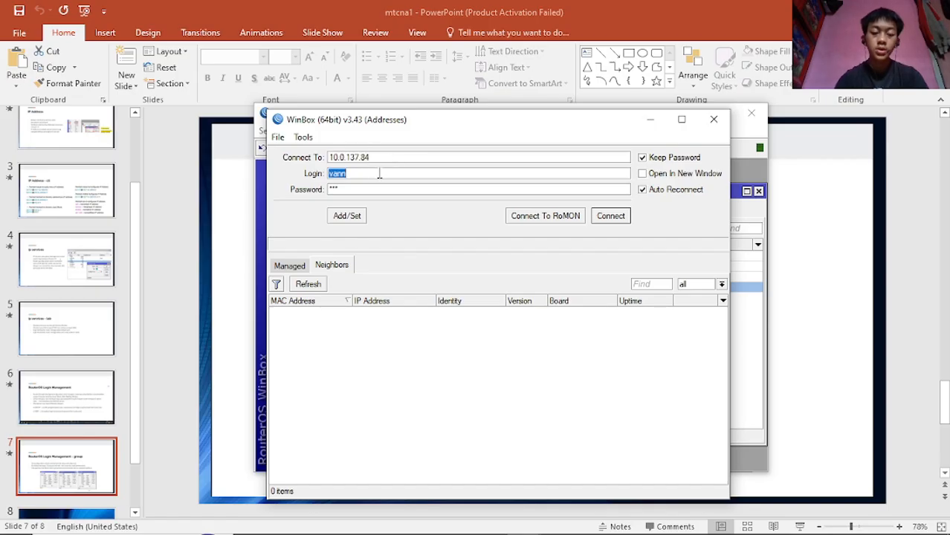
text(user1)
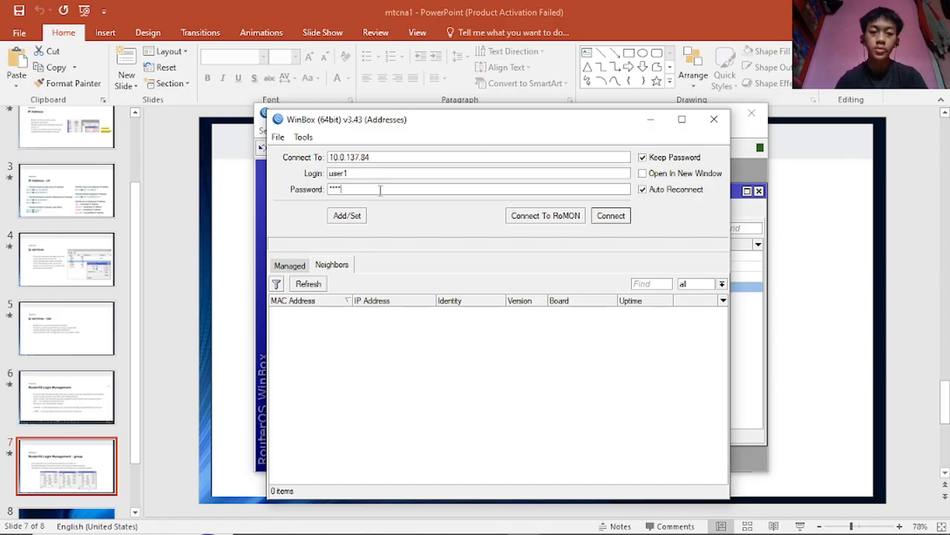
click(611, 215)
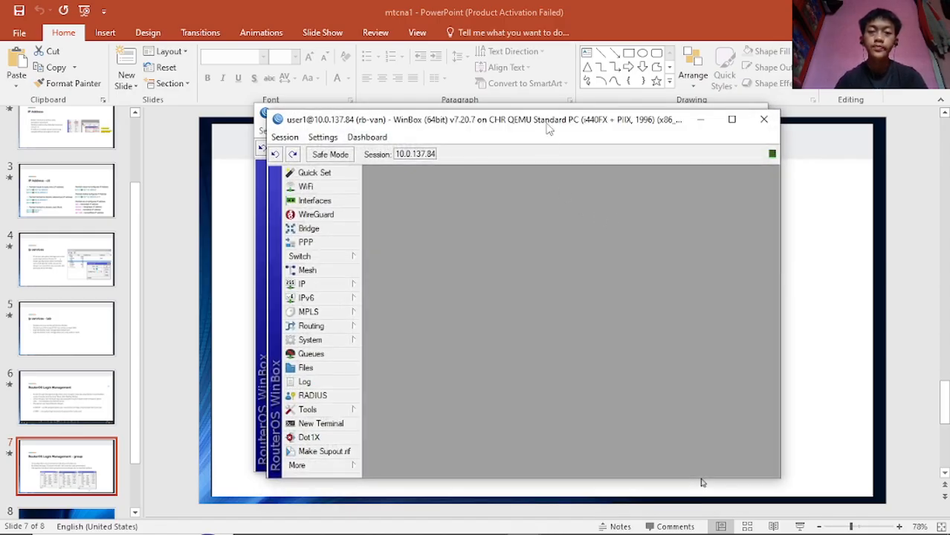
- Arrange the user1 session window beside the vann session window
drag(548, 128, 664, 144)
drag(362, 122, 278, 123)
drag(759, 137, 754, 117)
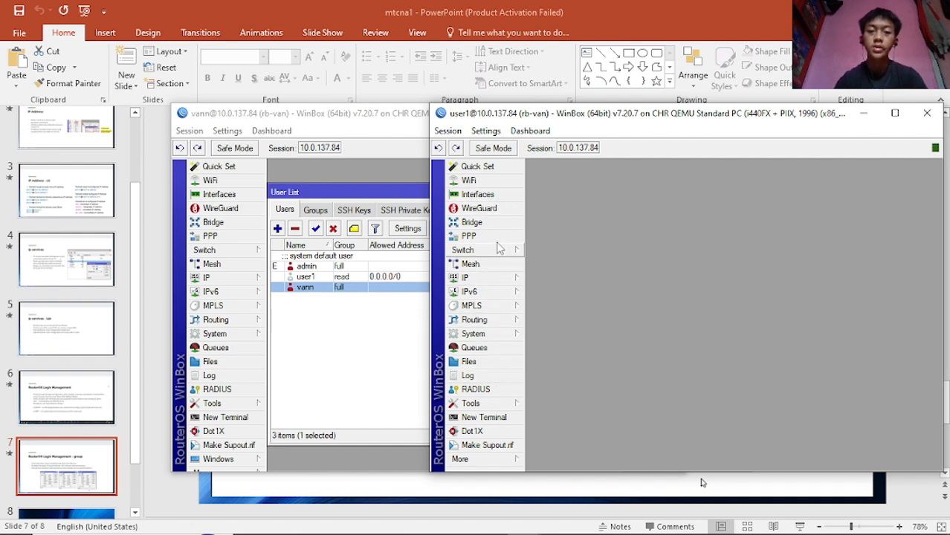
- In the user1 session, view the IP Addresses list and the System Users list
click(476, 280)
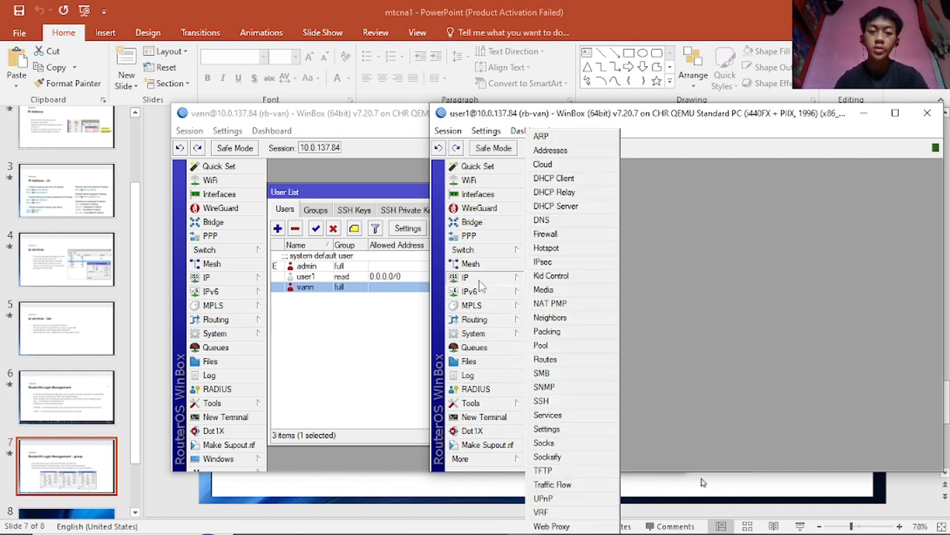
click(567, 152)
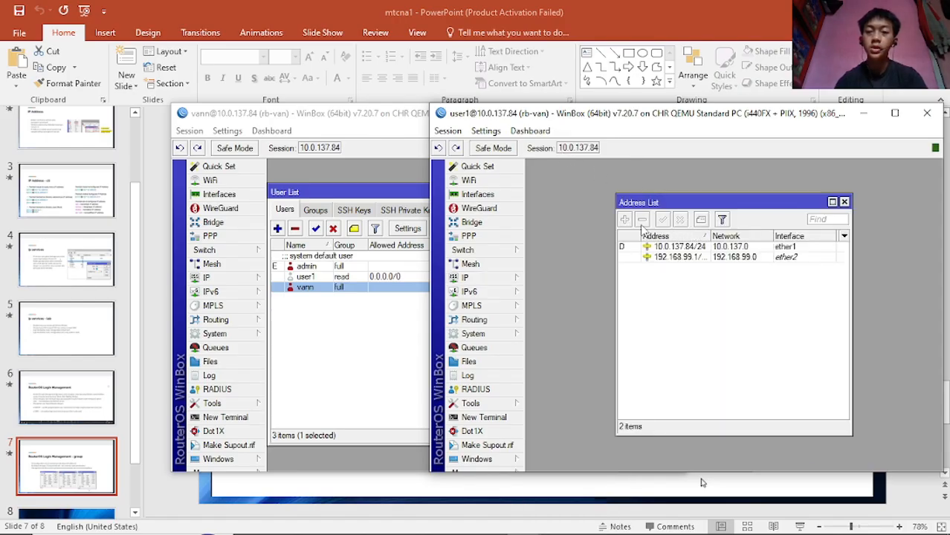
click(844, 202)
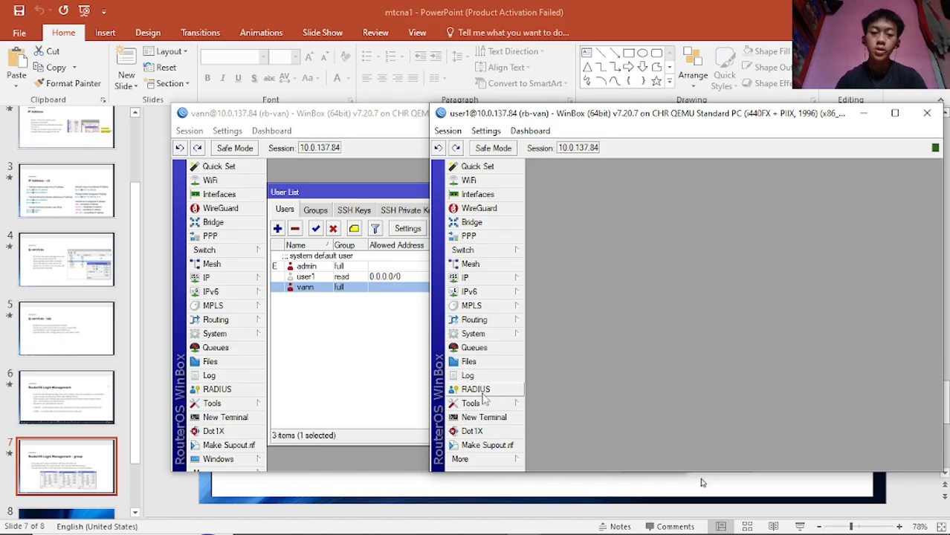
click(476, 334)
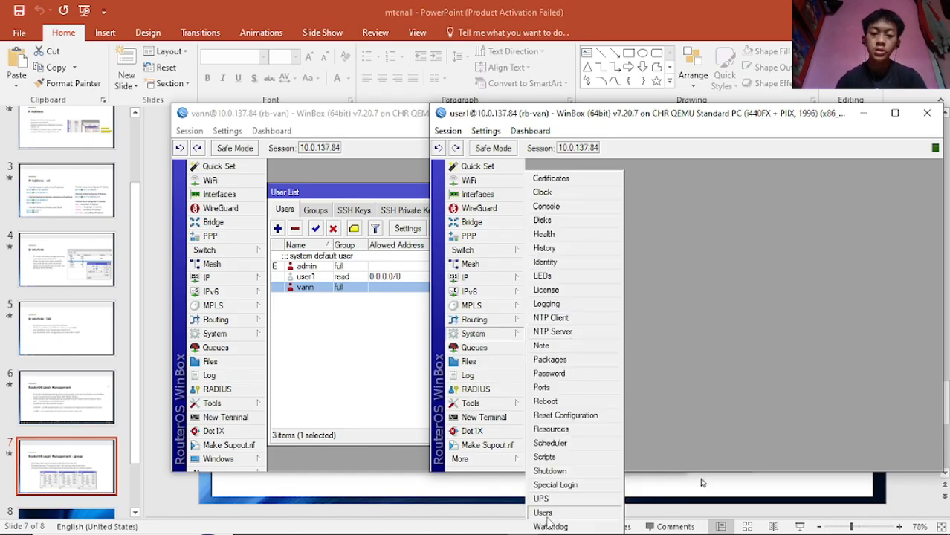
click(547, 515)
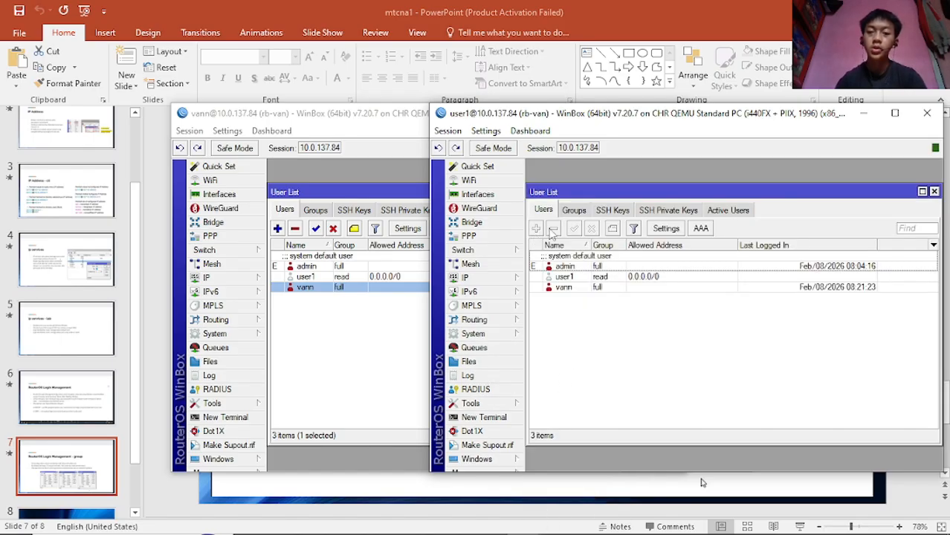
click(934, 192)
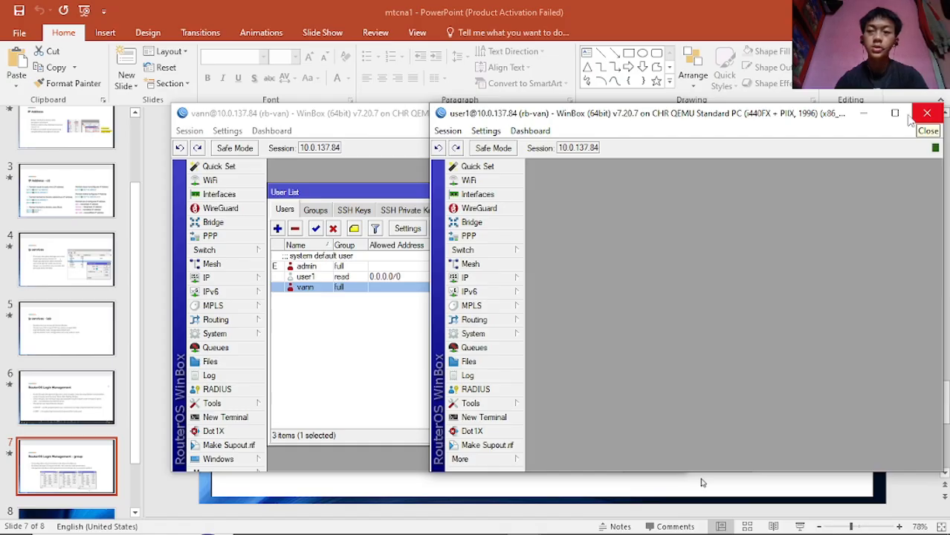
- Bring the vann session forward, check the Groups tab, and select user1 in the Users list
click(314, 328)
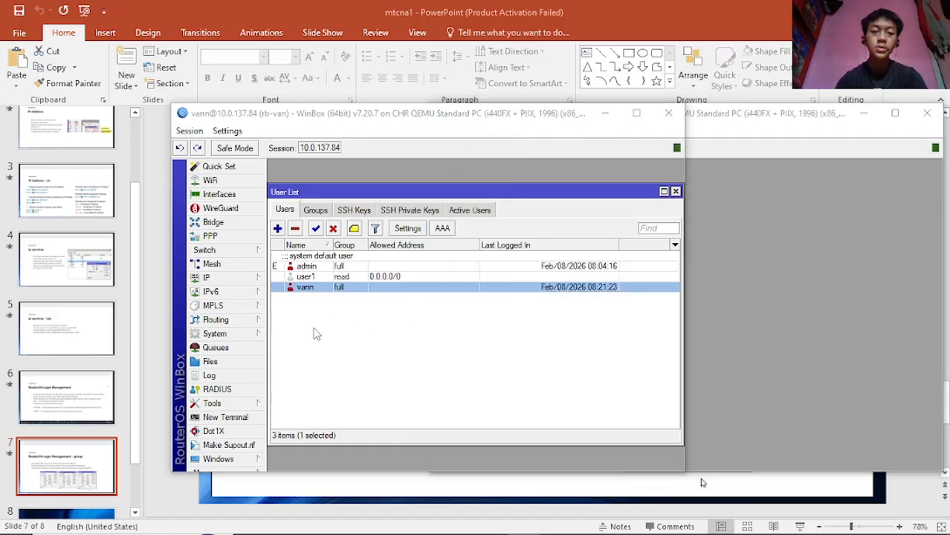
click(318, 210)
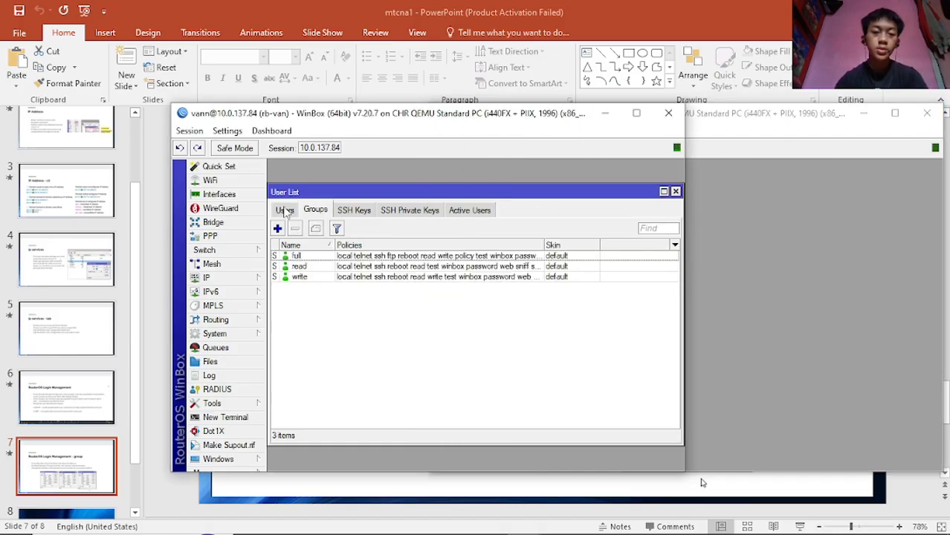
click(283, 211)
click(310, 278)
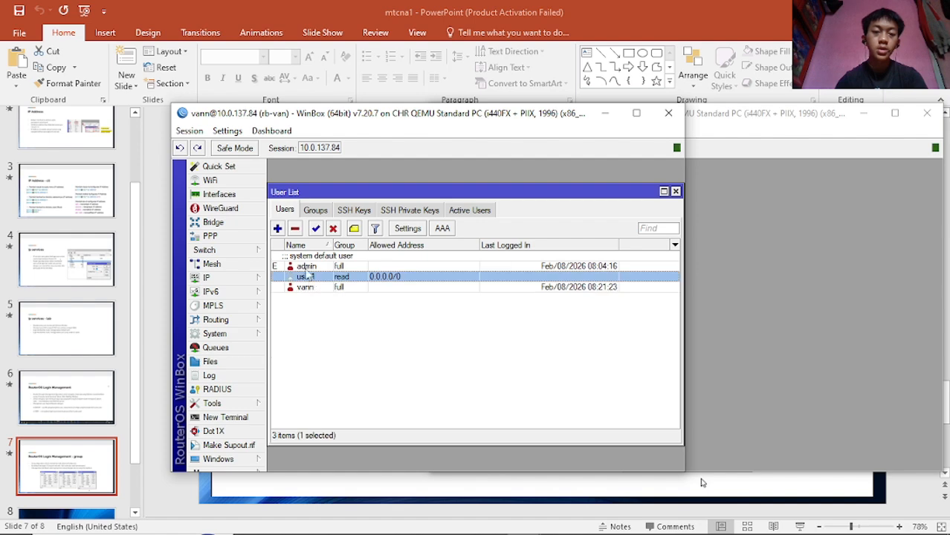
- Switch between the Groups and Users tabs in the vann session and clear the user1 selection
click(317, 211)
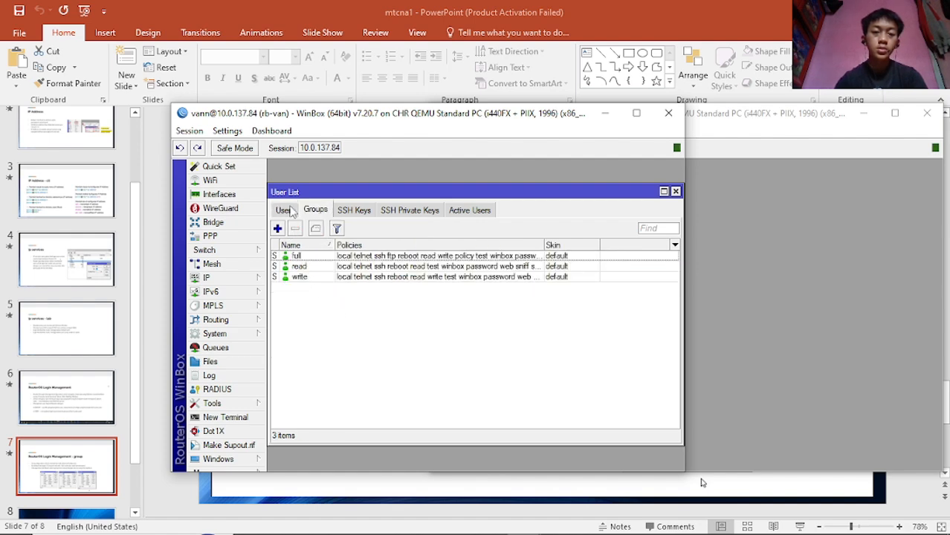
click(287, 210)
click(318, 213)
click(285, 213)
click(315, 349)
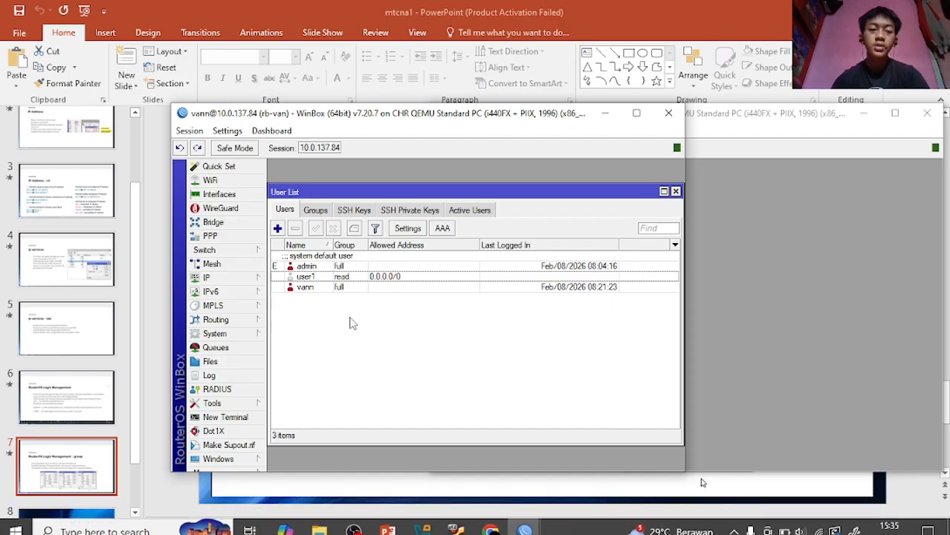
- Add user2 in the write group with allowed address 0.0.0.0/0 and a password
click(277, 229)
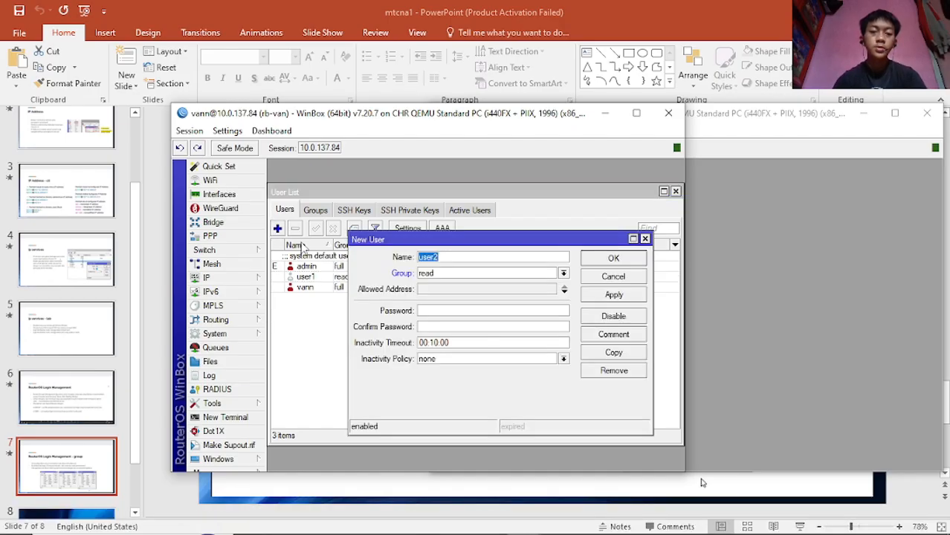
click(456, 257)
click(446, 274)
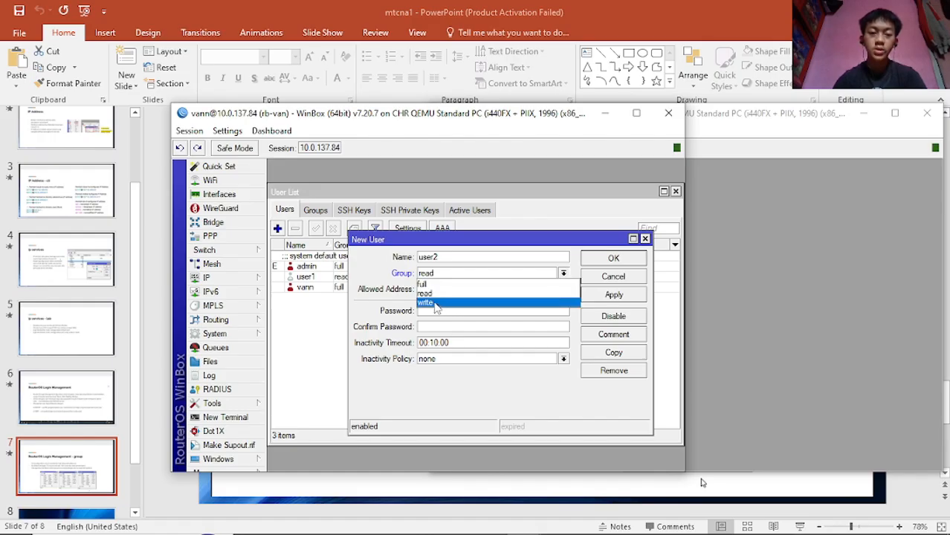
click(438, 304)
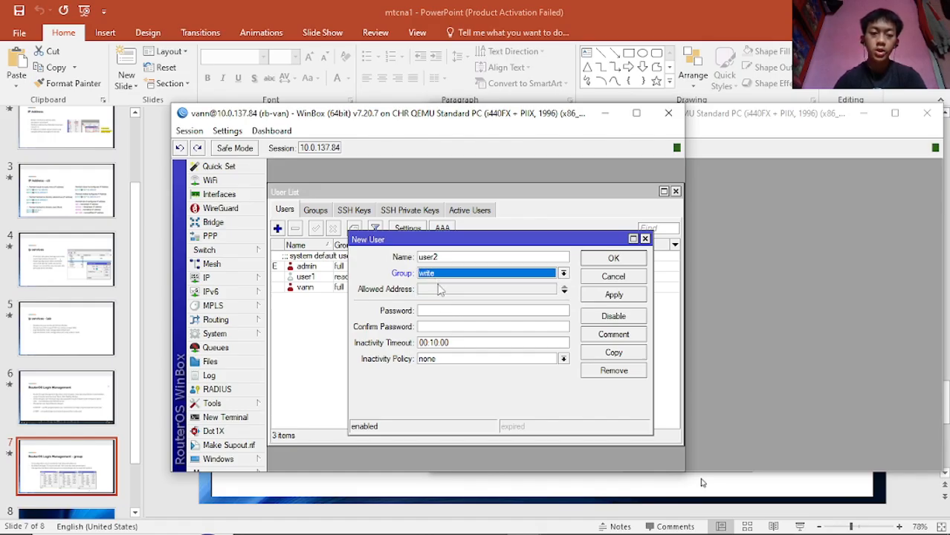
click(468, 289)
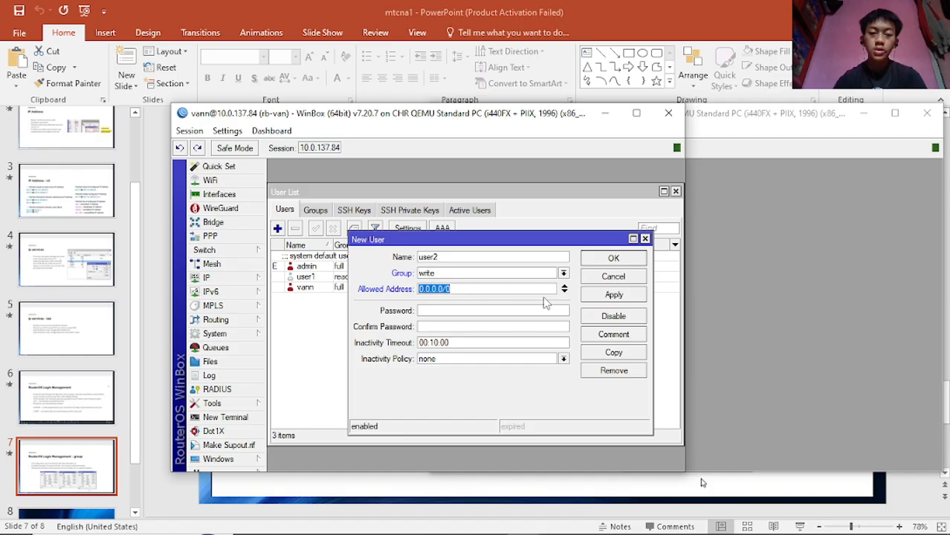
click(450, 312)
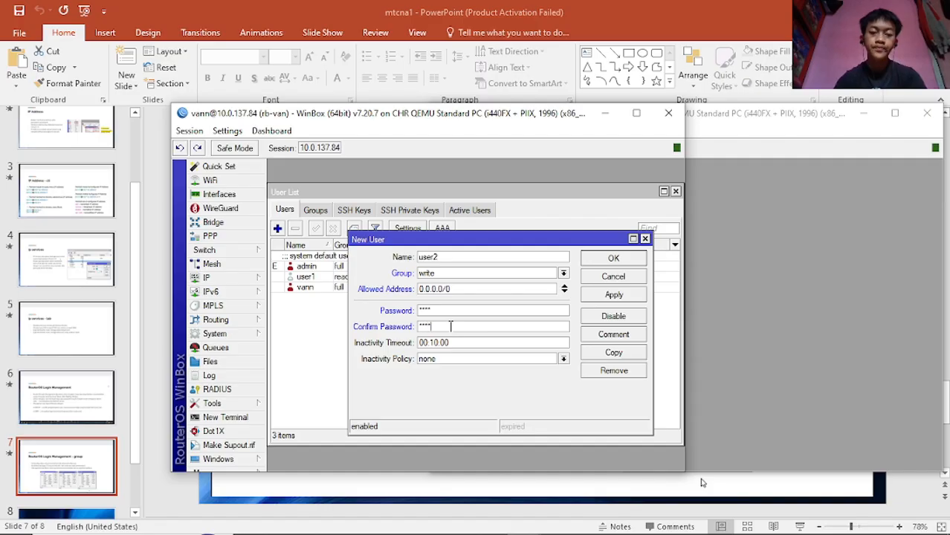
click(620, 295)
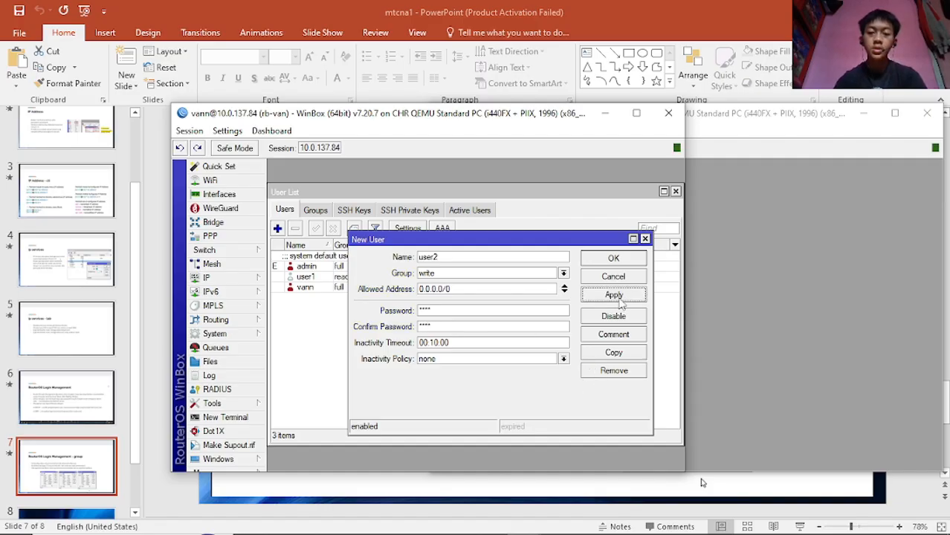
click(619, 260)
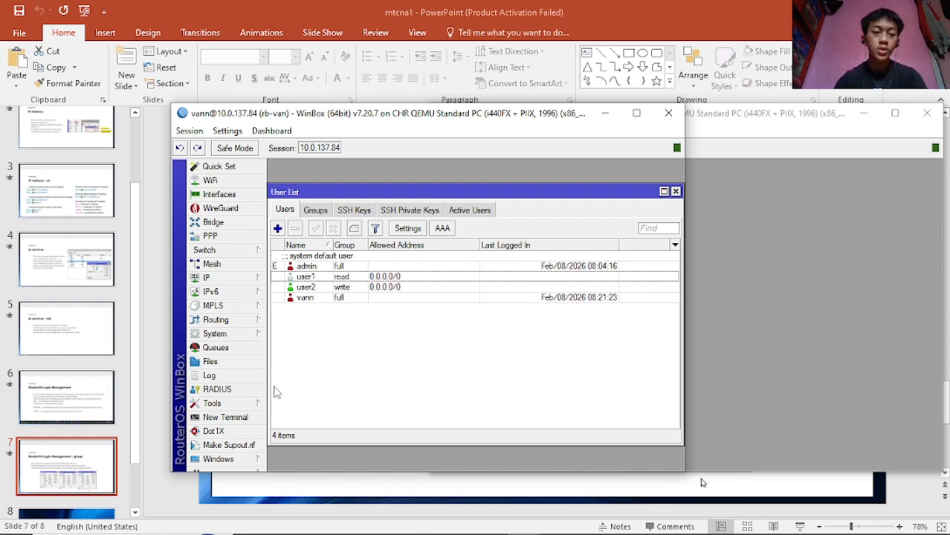
- Log in as user2 to 10.0.137.84 in a new WinBox session and move it aside
click(221, 473)
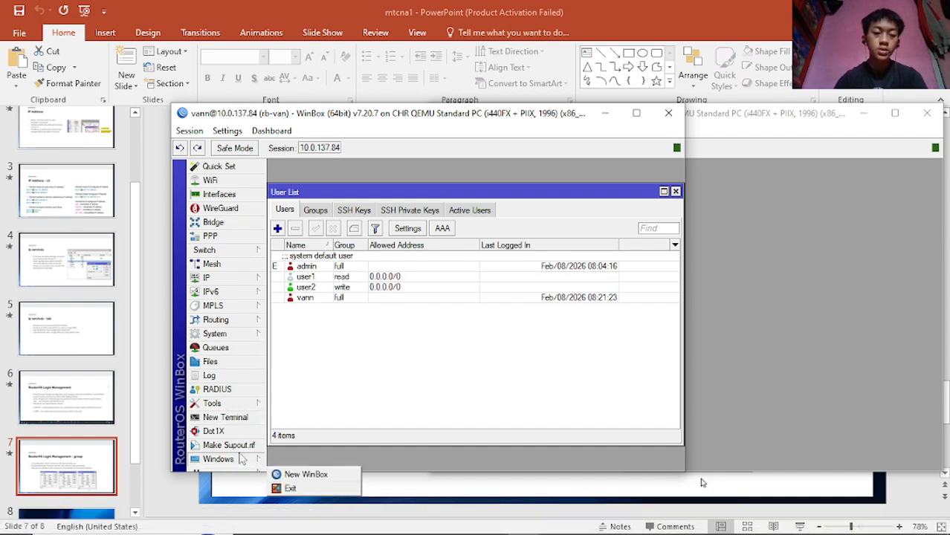
click(313, 478)
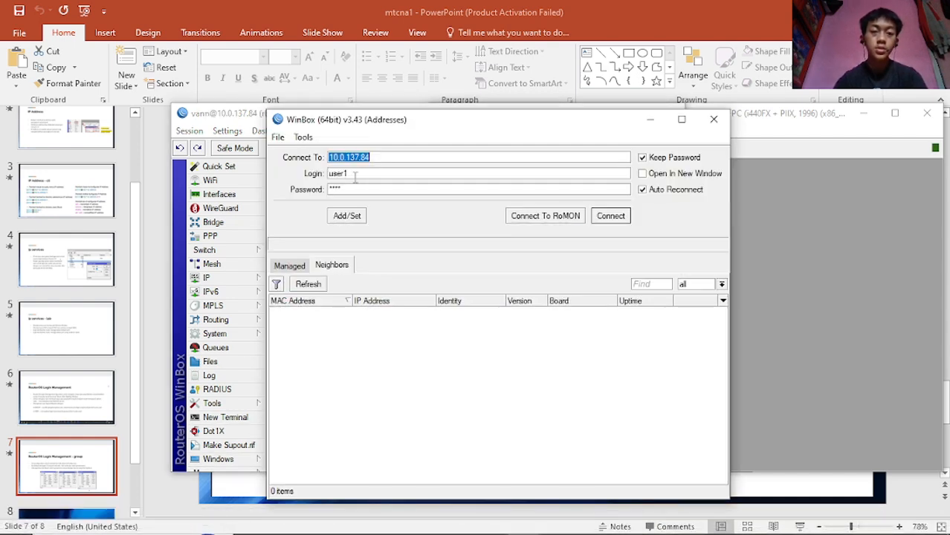
click(368, 176)
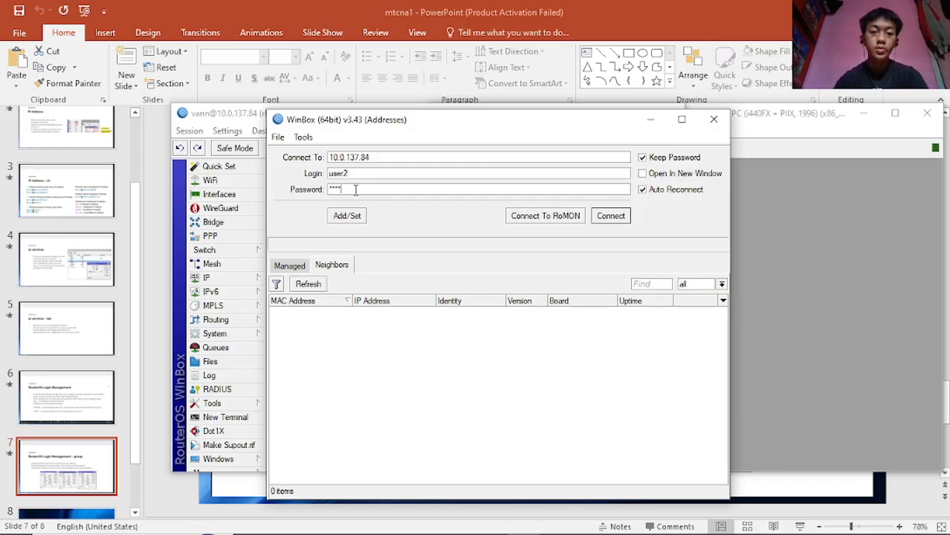
click(607, 222)
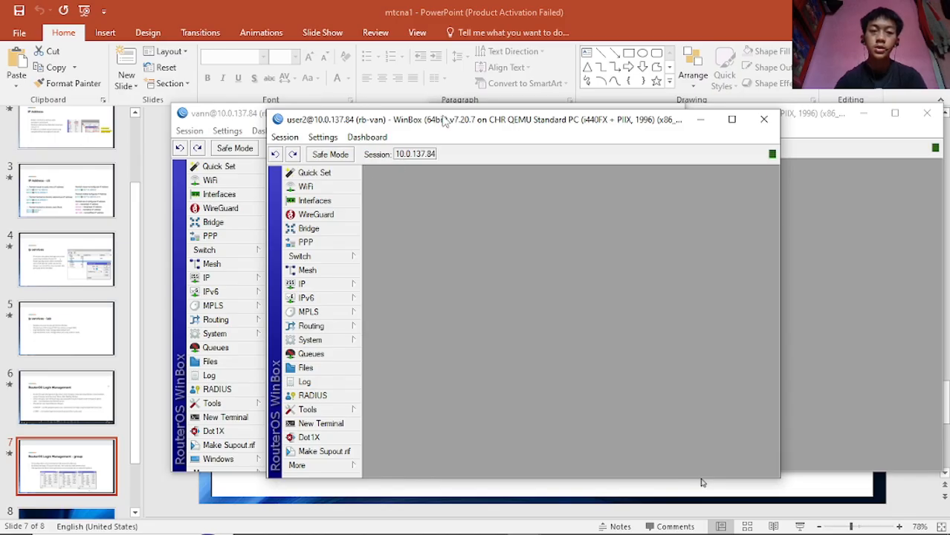
drag(440, 122, 539, 117)
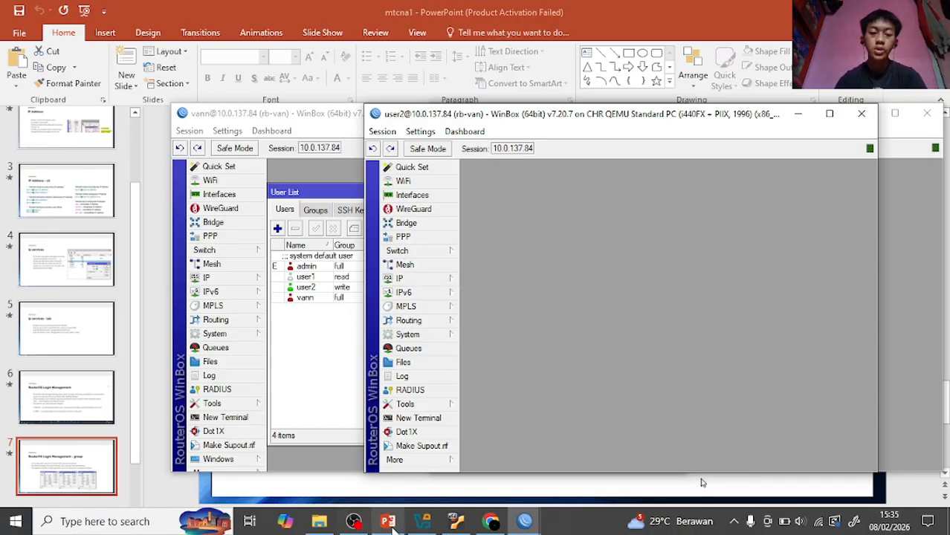
- Bring PowerPoint slide 7, 'RouterOS Login Management - group', back to the front
click(389, 525)
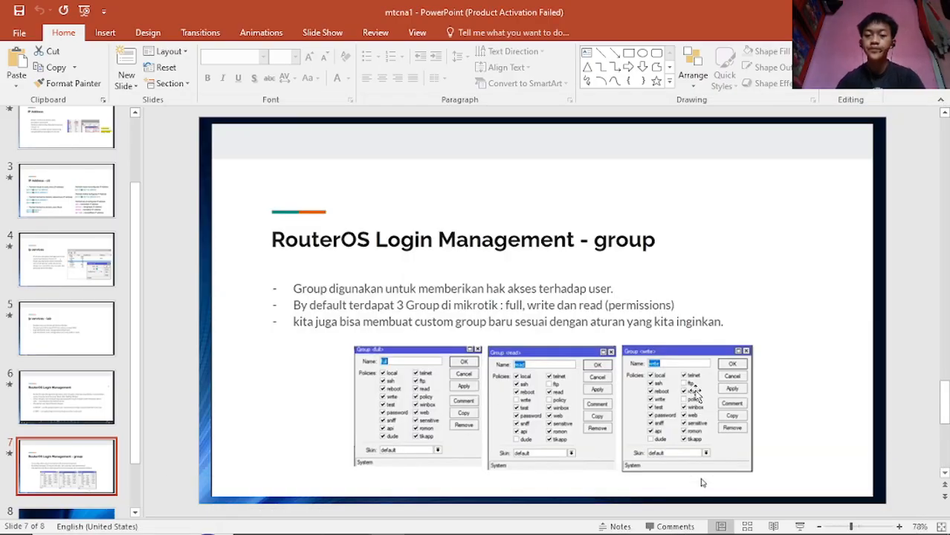
ctrl+scroll(687, 394, up, 6)
scroll(685, 381, down, 2)
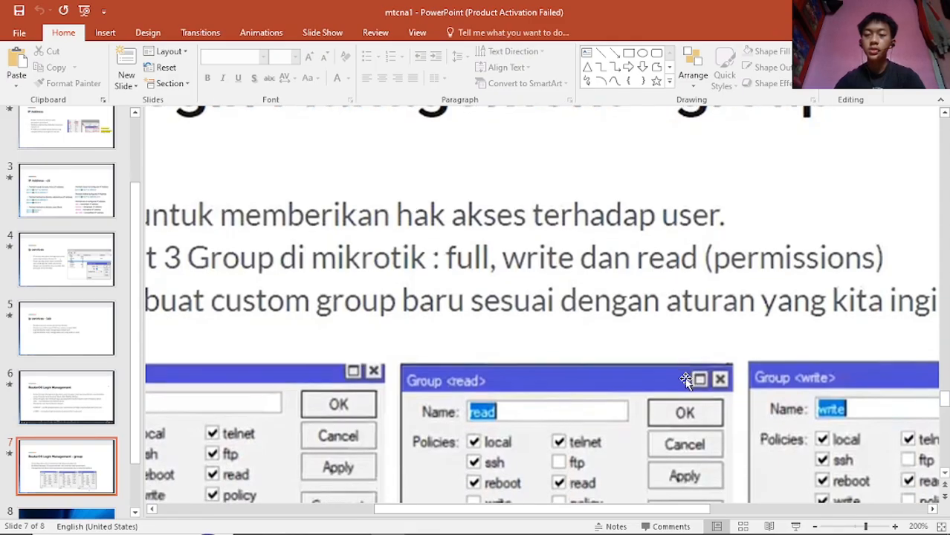
key(alt+Tab)
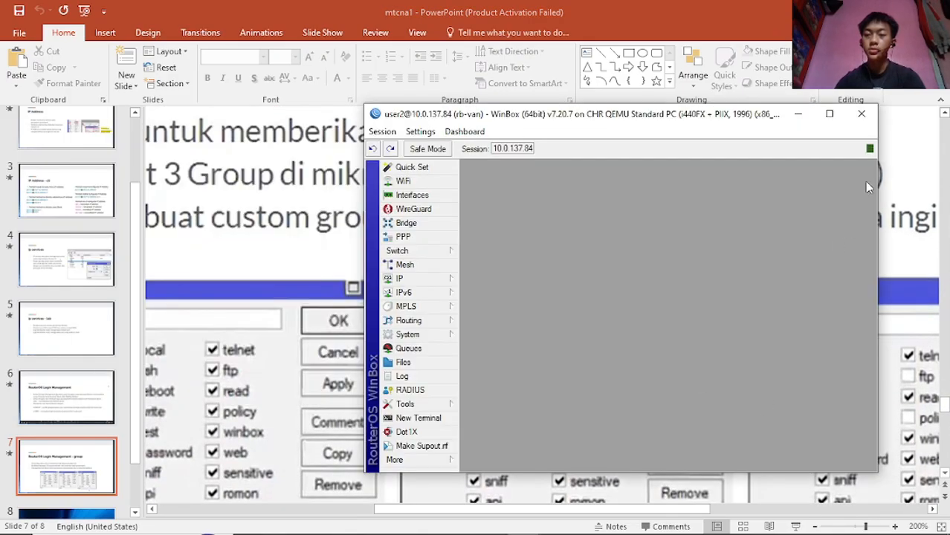
key(alt+Tab)
scroll(915, 213, down, 1)
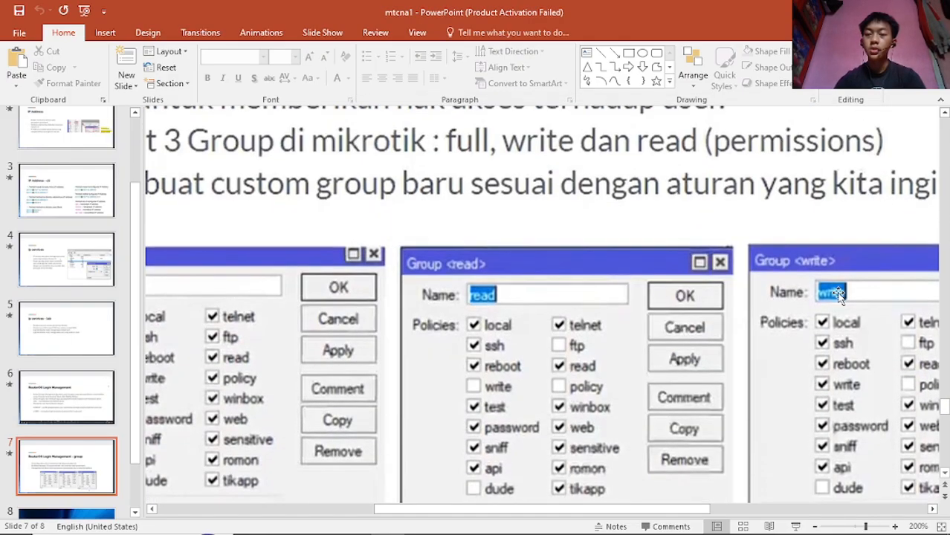
- Zoom into the full, read and write Group dialog screenshots, then back out to 78%
right_click(838, 293)
key(Escape)
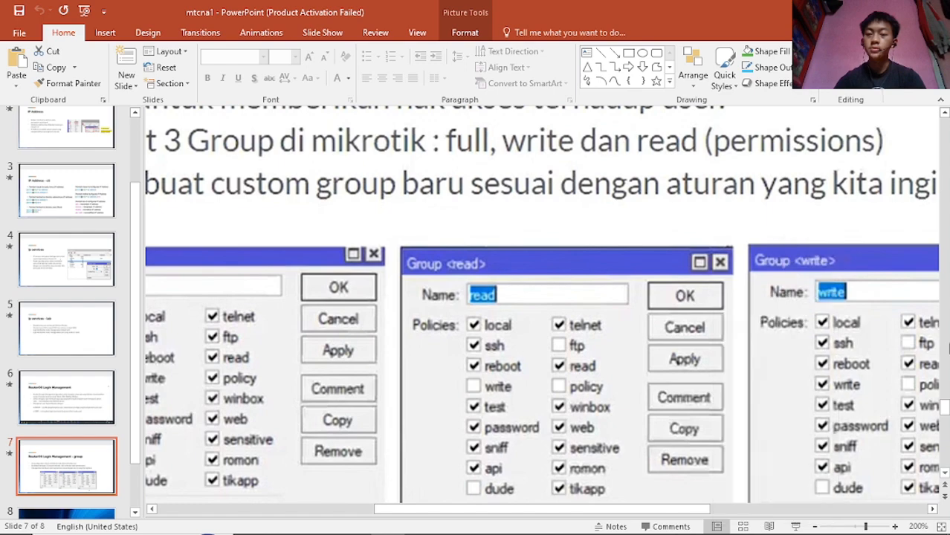
scroll(887, 347, up, 5)
scroll(836, 344, down, 5)
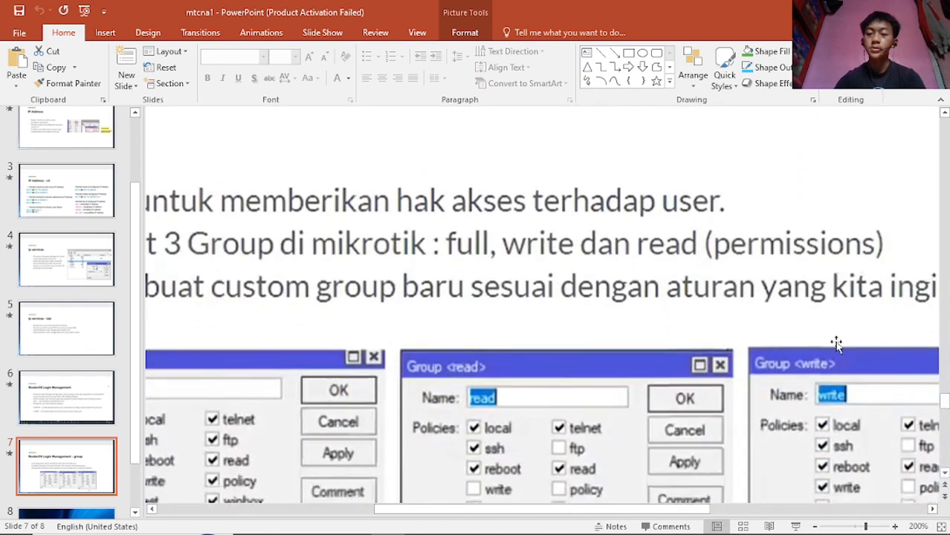
ctrl+scroll(813, 341, down, 7)
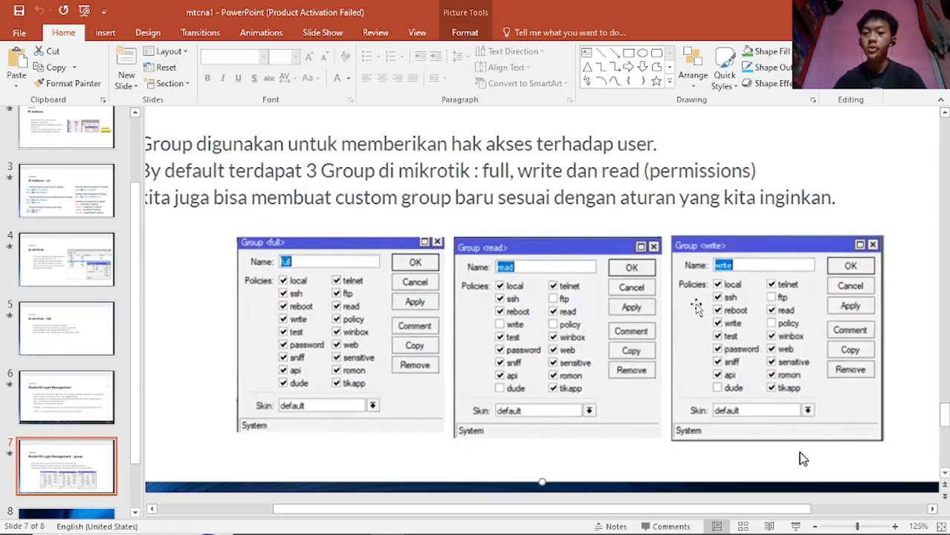
scroll(697, 307, down, 7)
scroll(696, 306, up, 4)
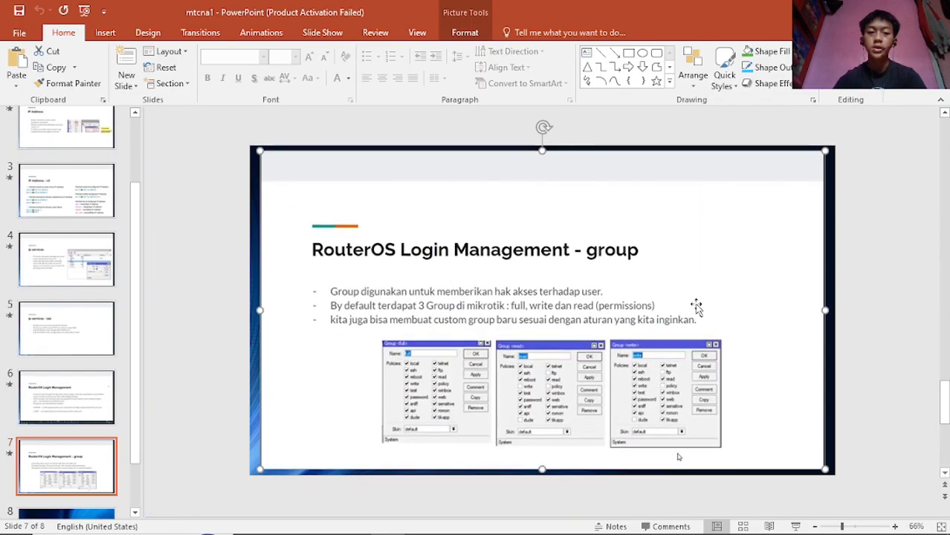
scroll(697, 306, up, 3)
scroll(697, 307, down, 3)
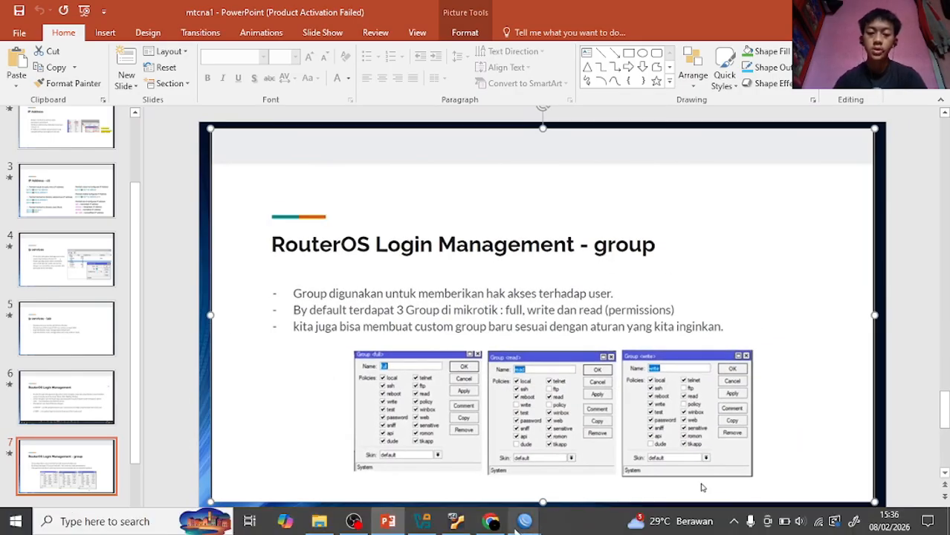
- In the user2 session, open and close the IP Addresses list
mouse_move(524, 515)
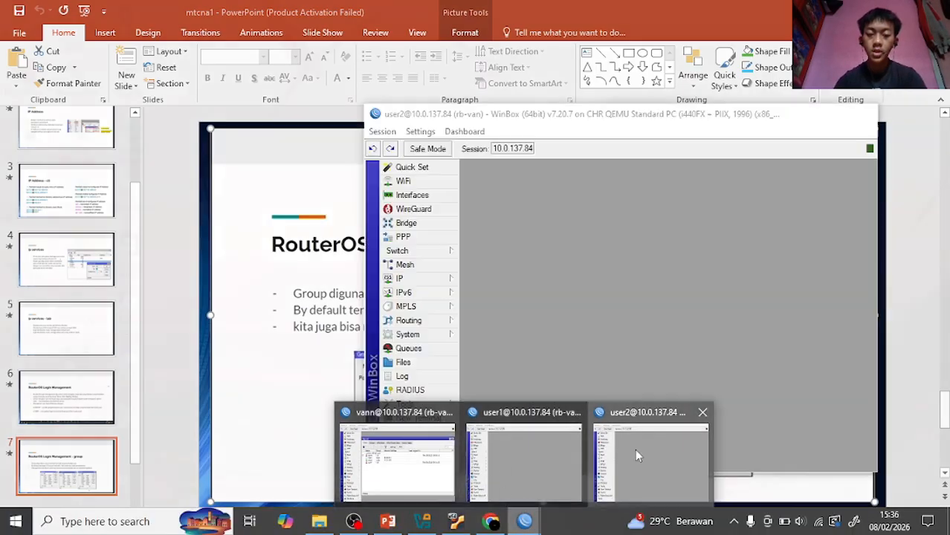
click(635, 449)
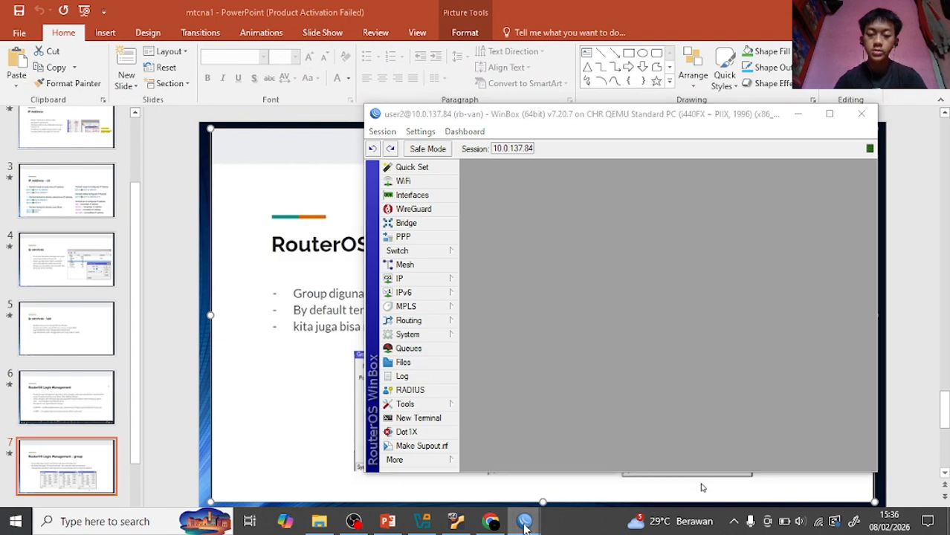
mouse_move(524, 520)
mouse_move(428, 475)
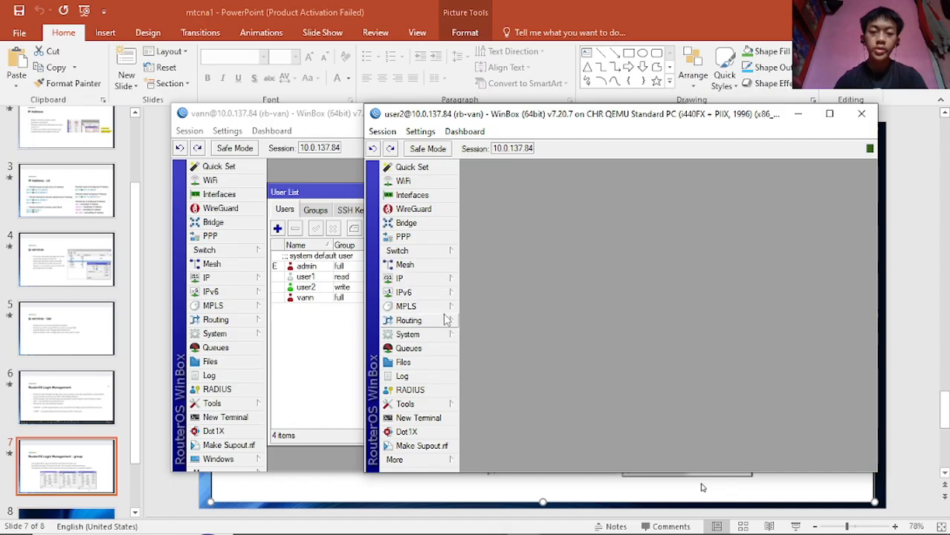
click(411, 283)
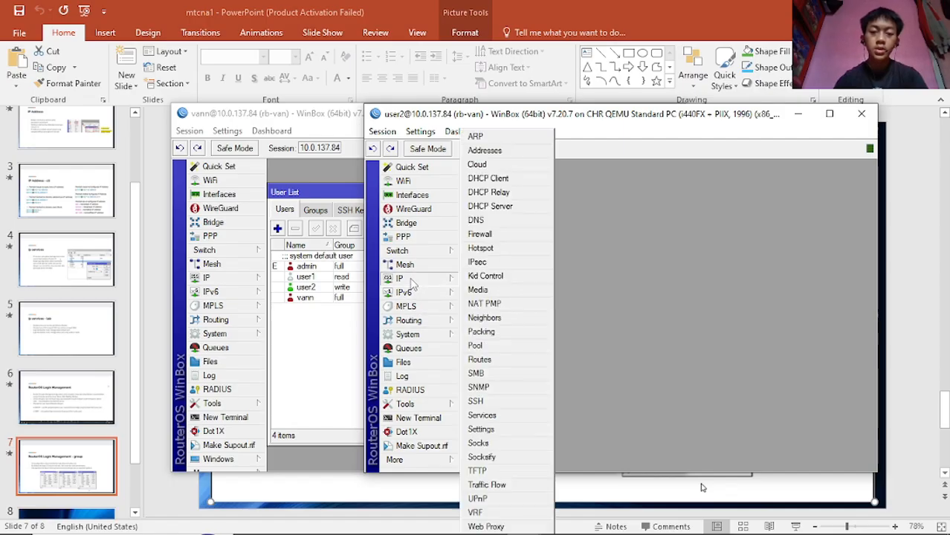
click(502, 153)
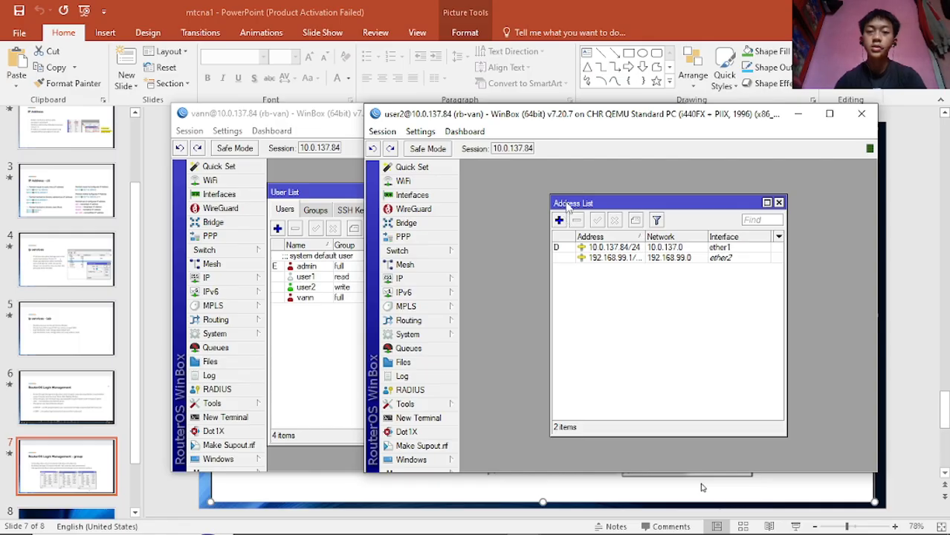
drag(567, 208, 566, 207)
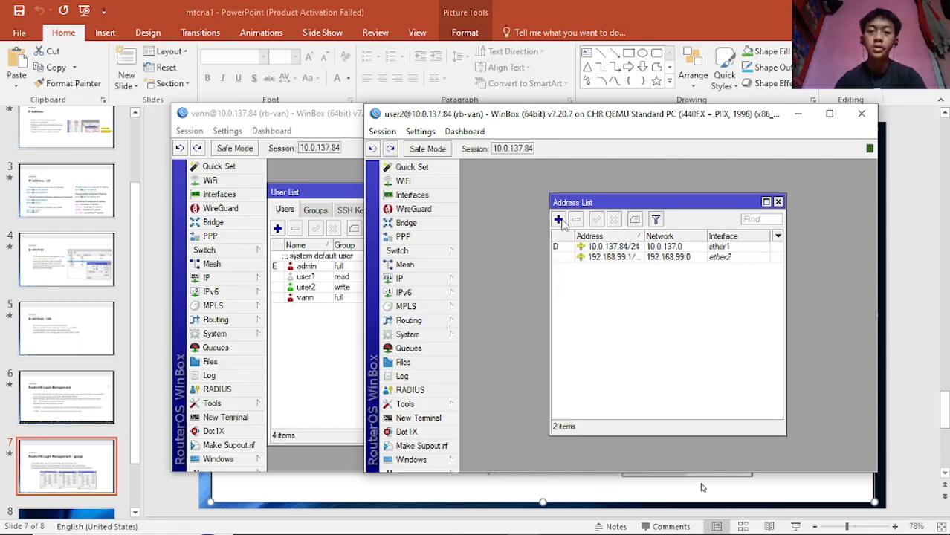
click(778, 202)
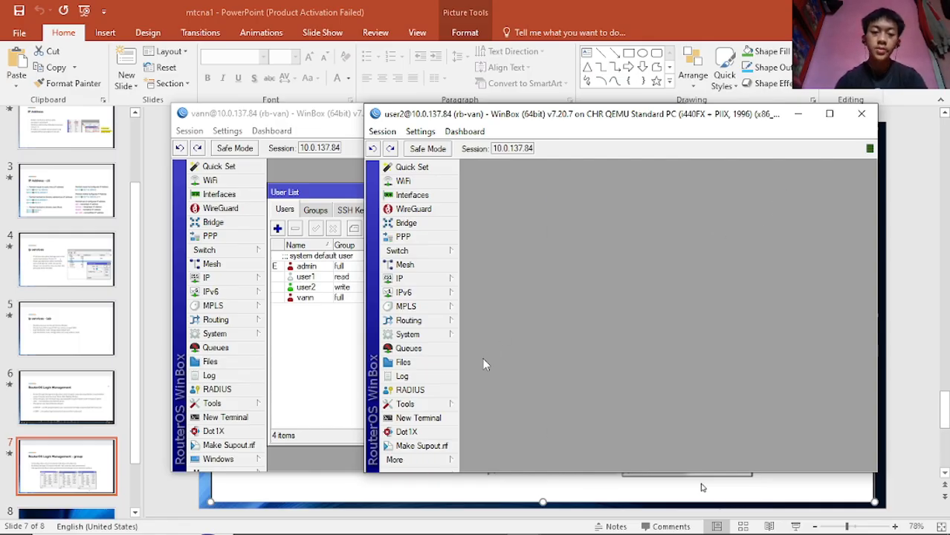
- View the System Users list as user2, then return to the PowerPoint presentation
click(417, 281)
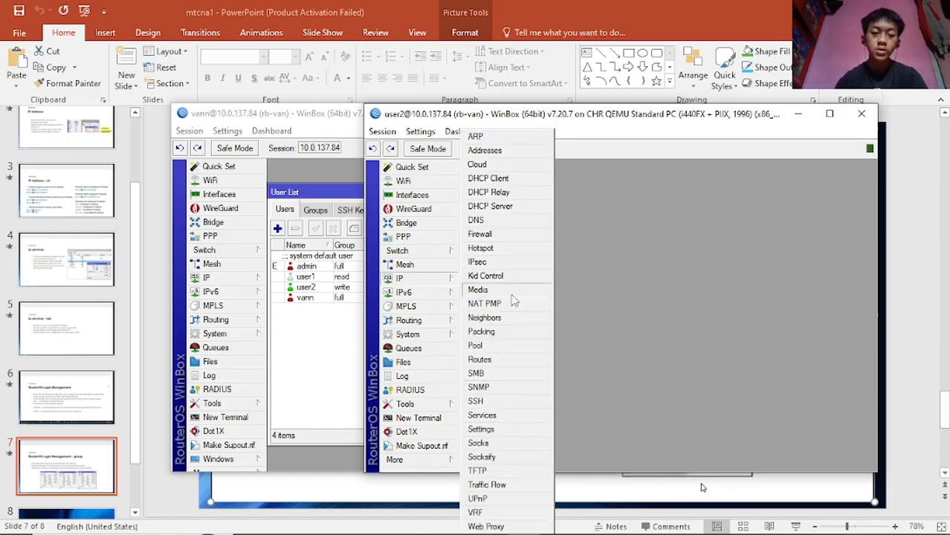
click(407, 334)
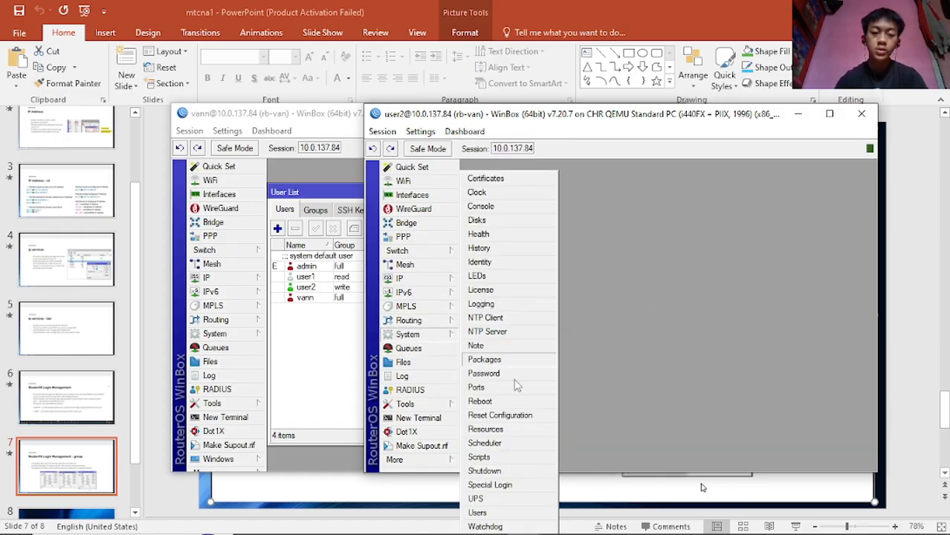
click(494, 513)
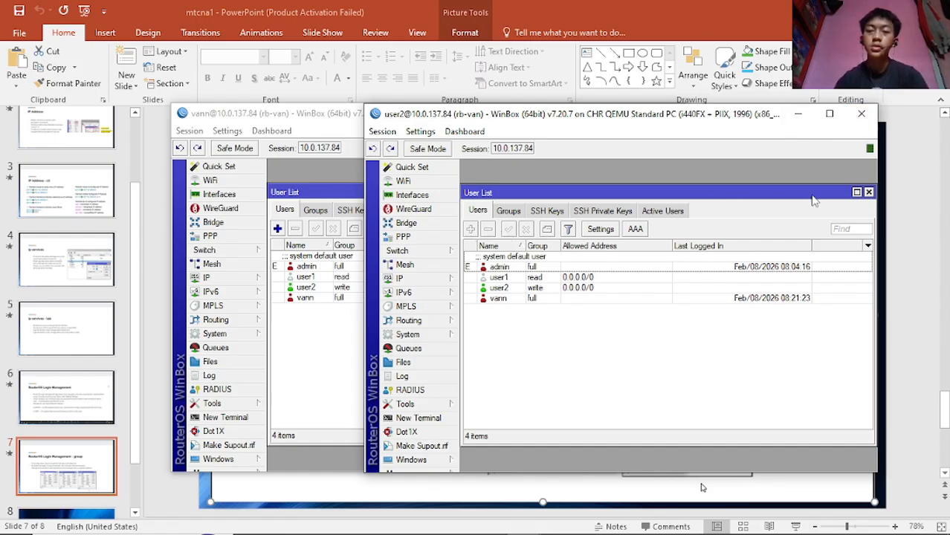
click(870, 192)
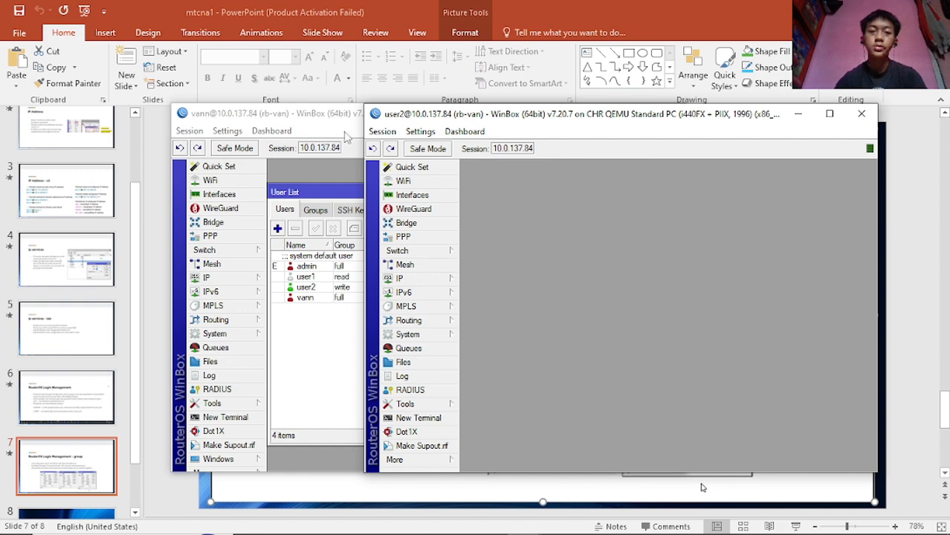
click(159, 164)
key(Home)
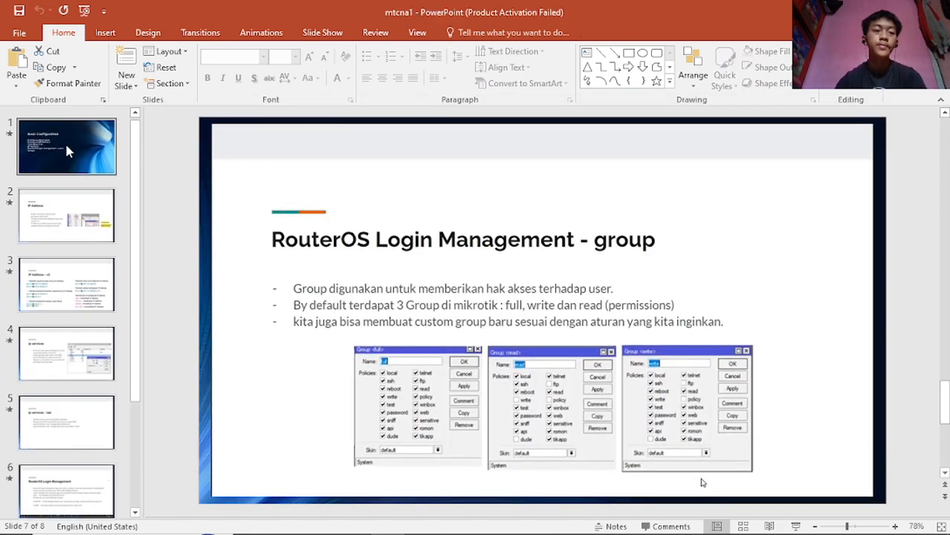